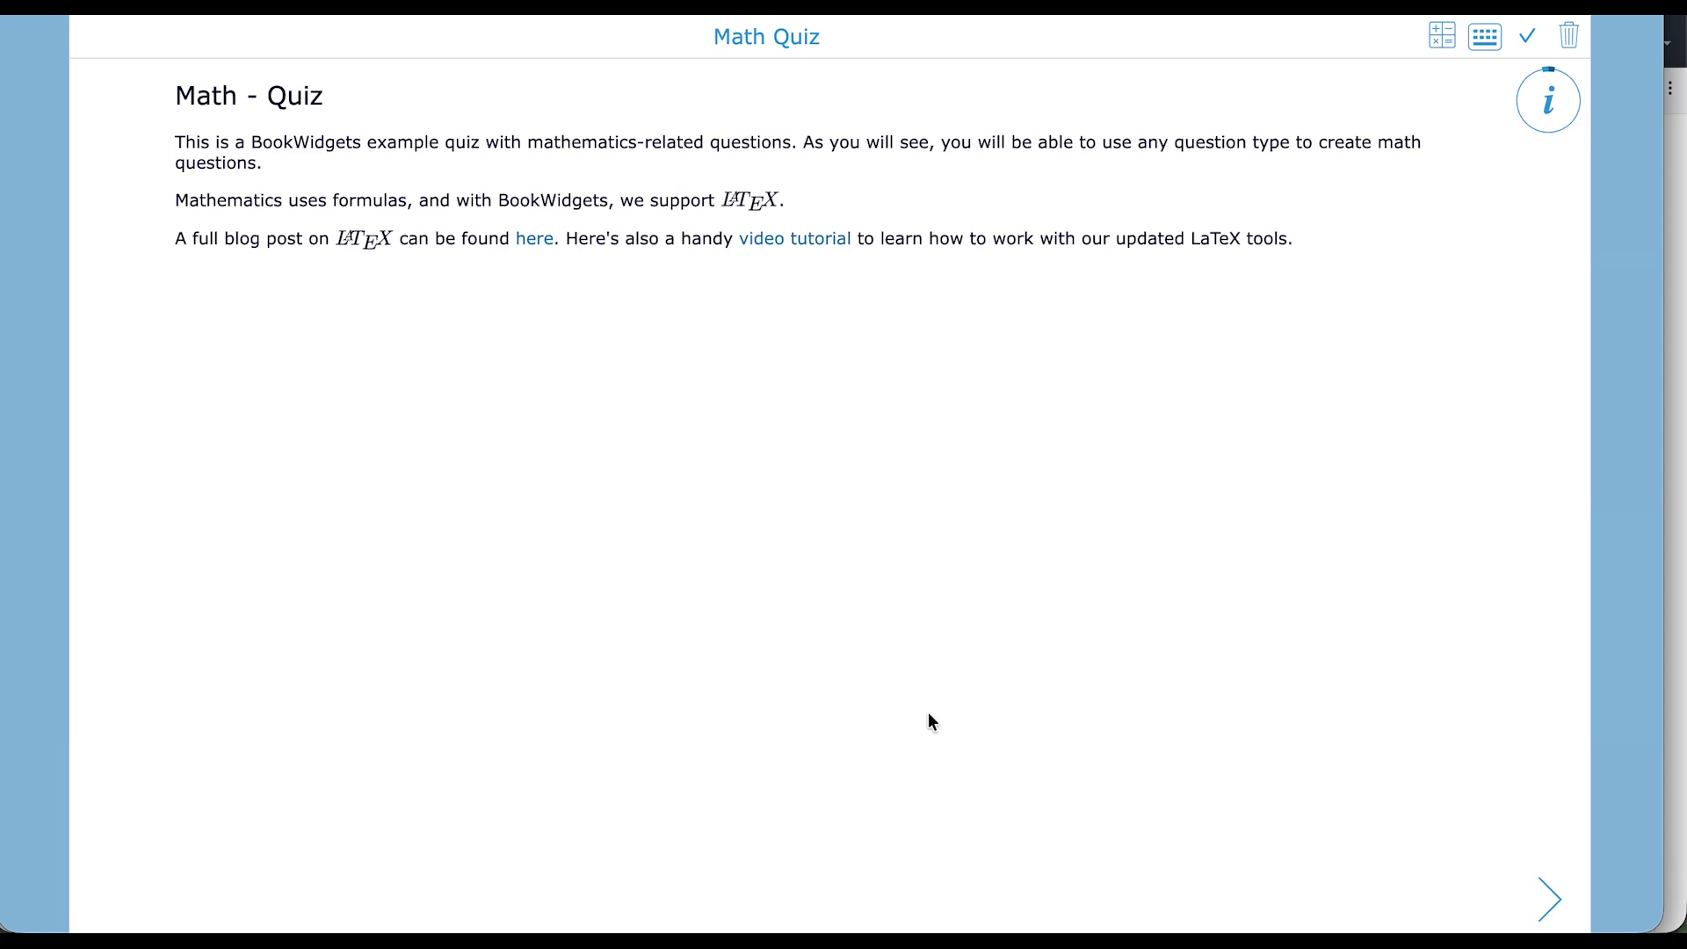
Examine the example Math Quiz, the All question types worksheet and the Kung Fu Grasshoppers reading comprehension split worksheet
click(1551, 903)
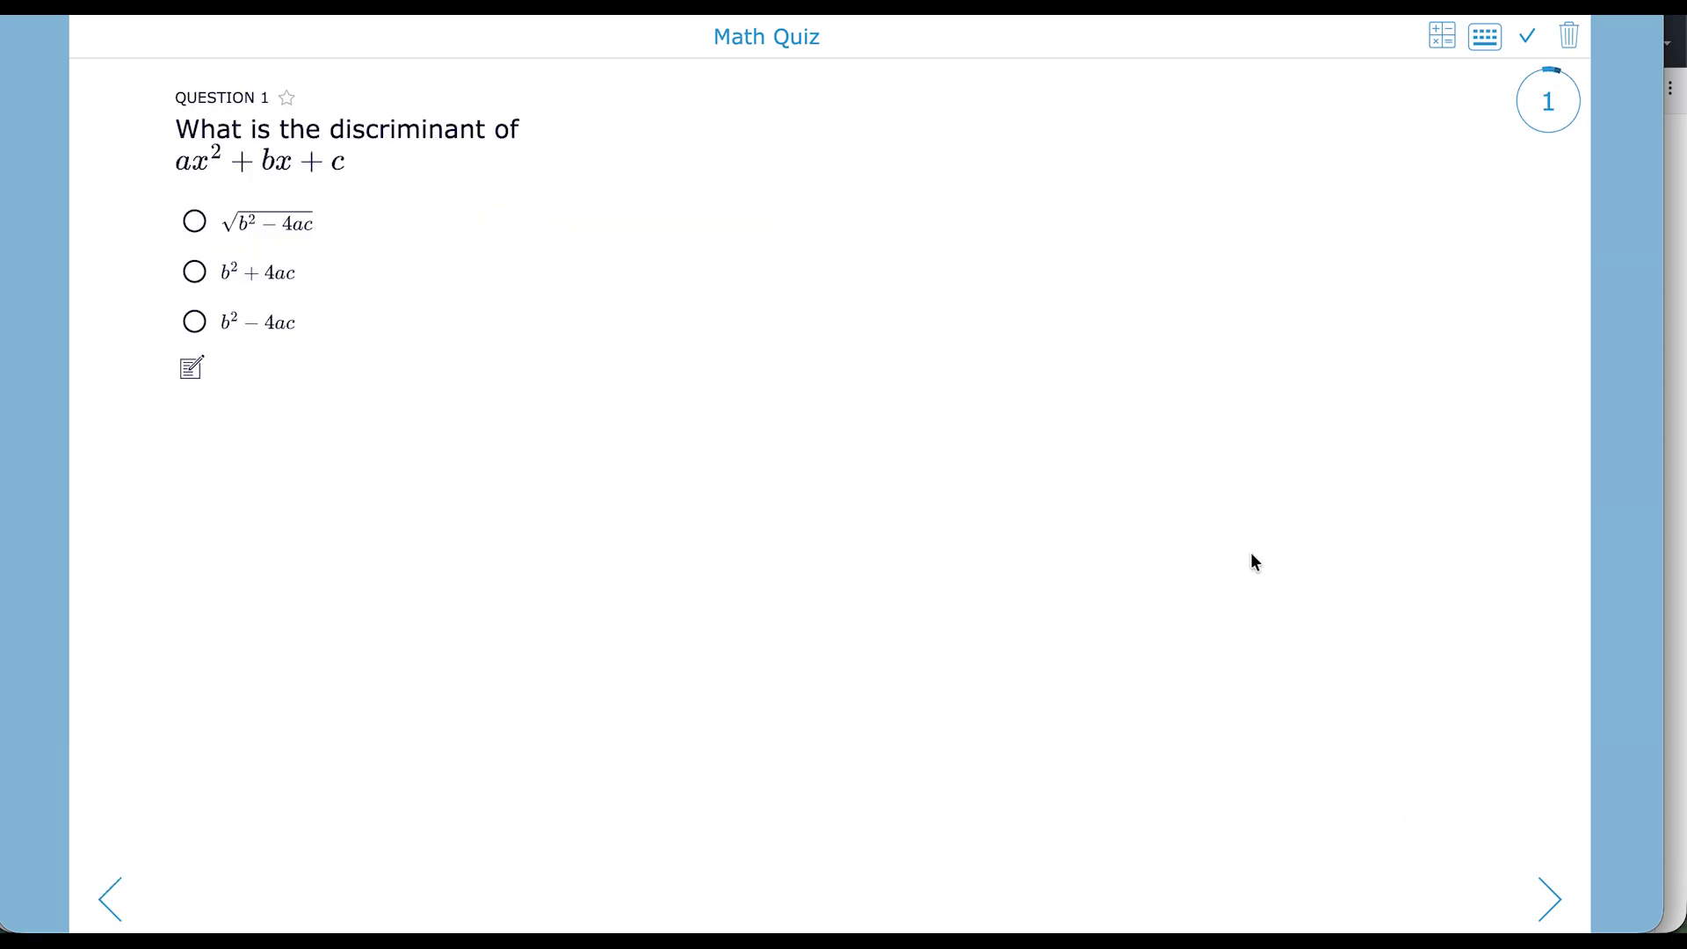
click(1543, 895)
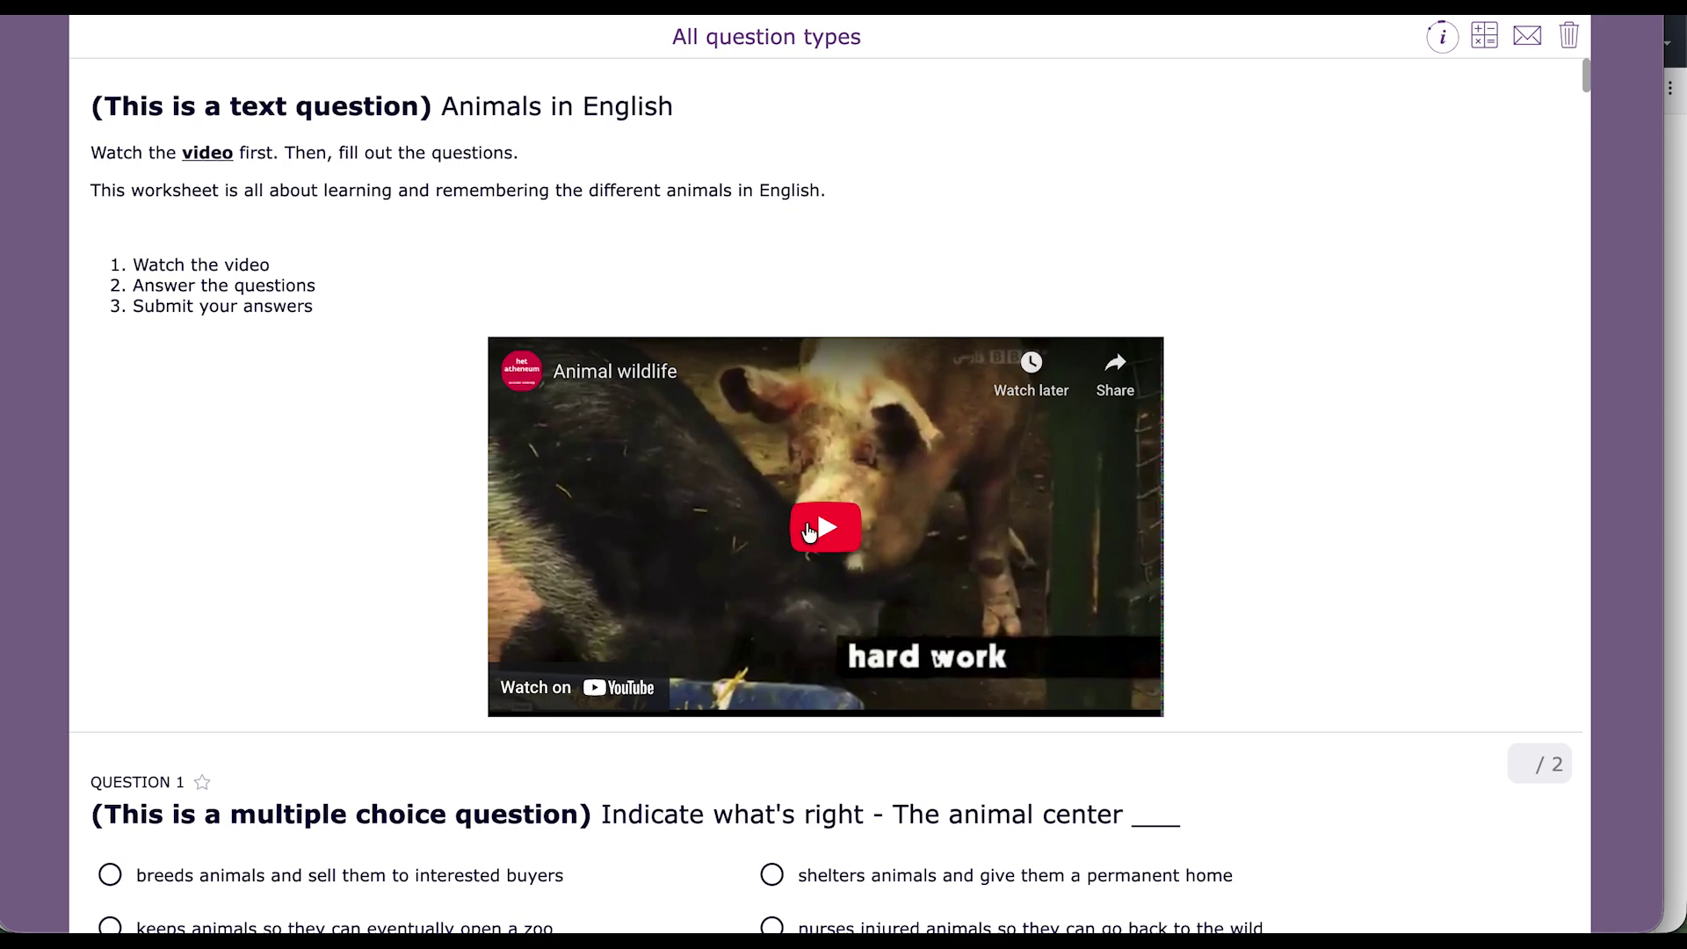
scroll(809, 527, down, 7)
scroll(809, 532, down, 20)
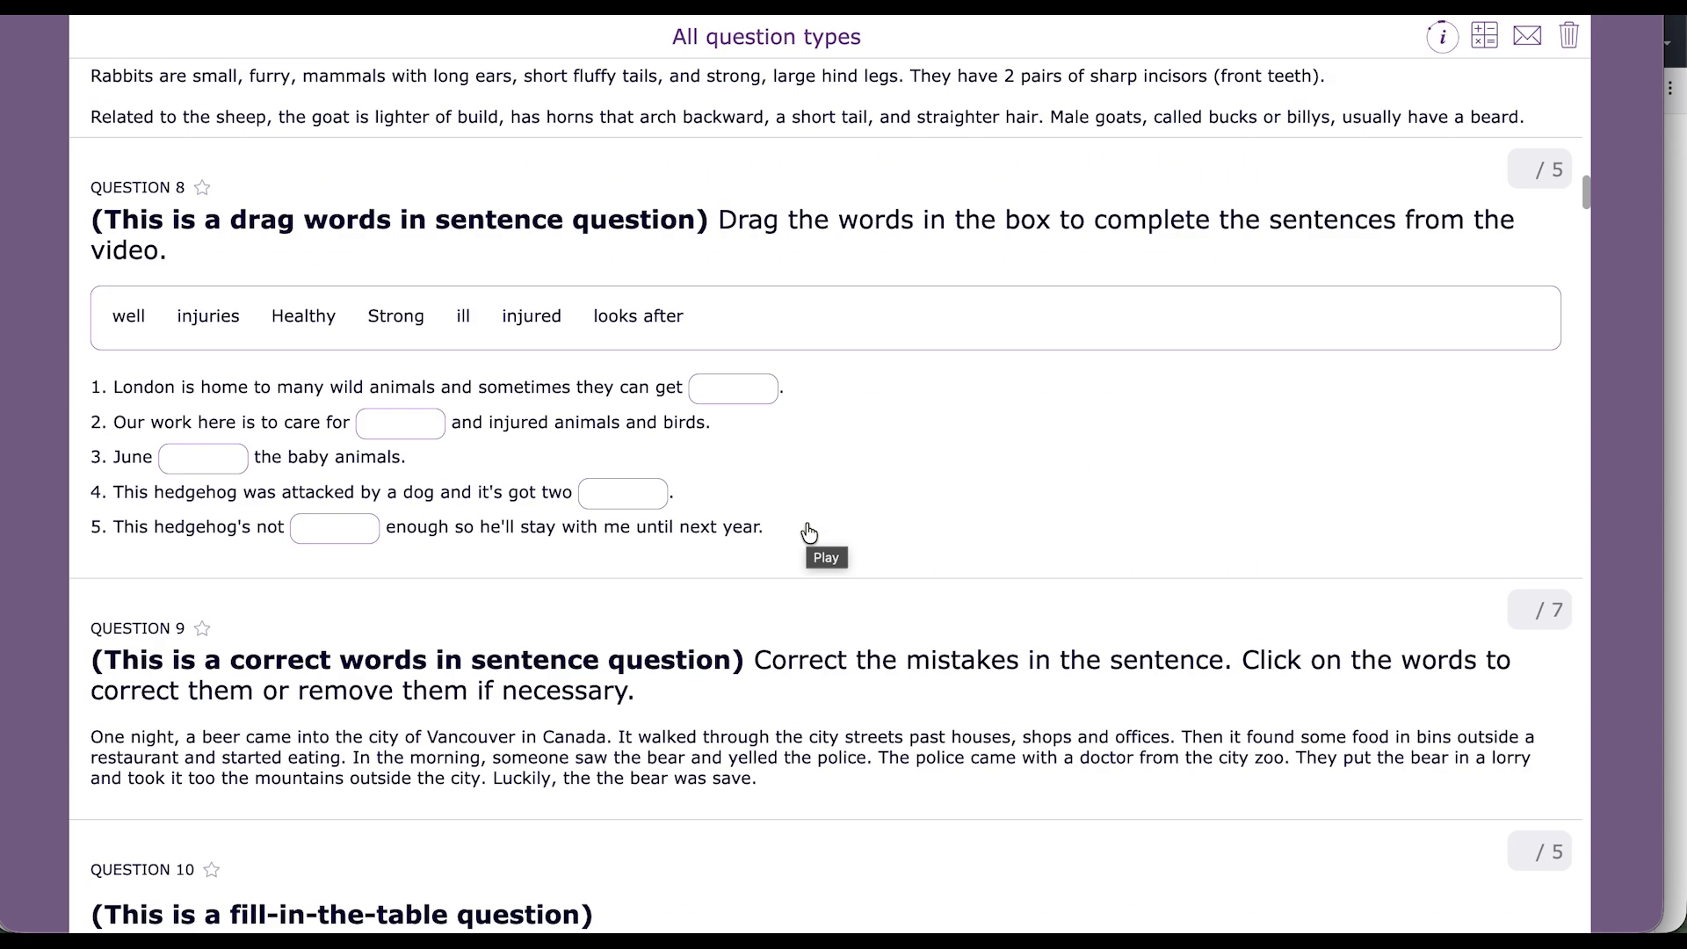
scroll(808, 532, down, 13)
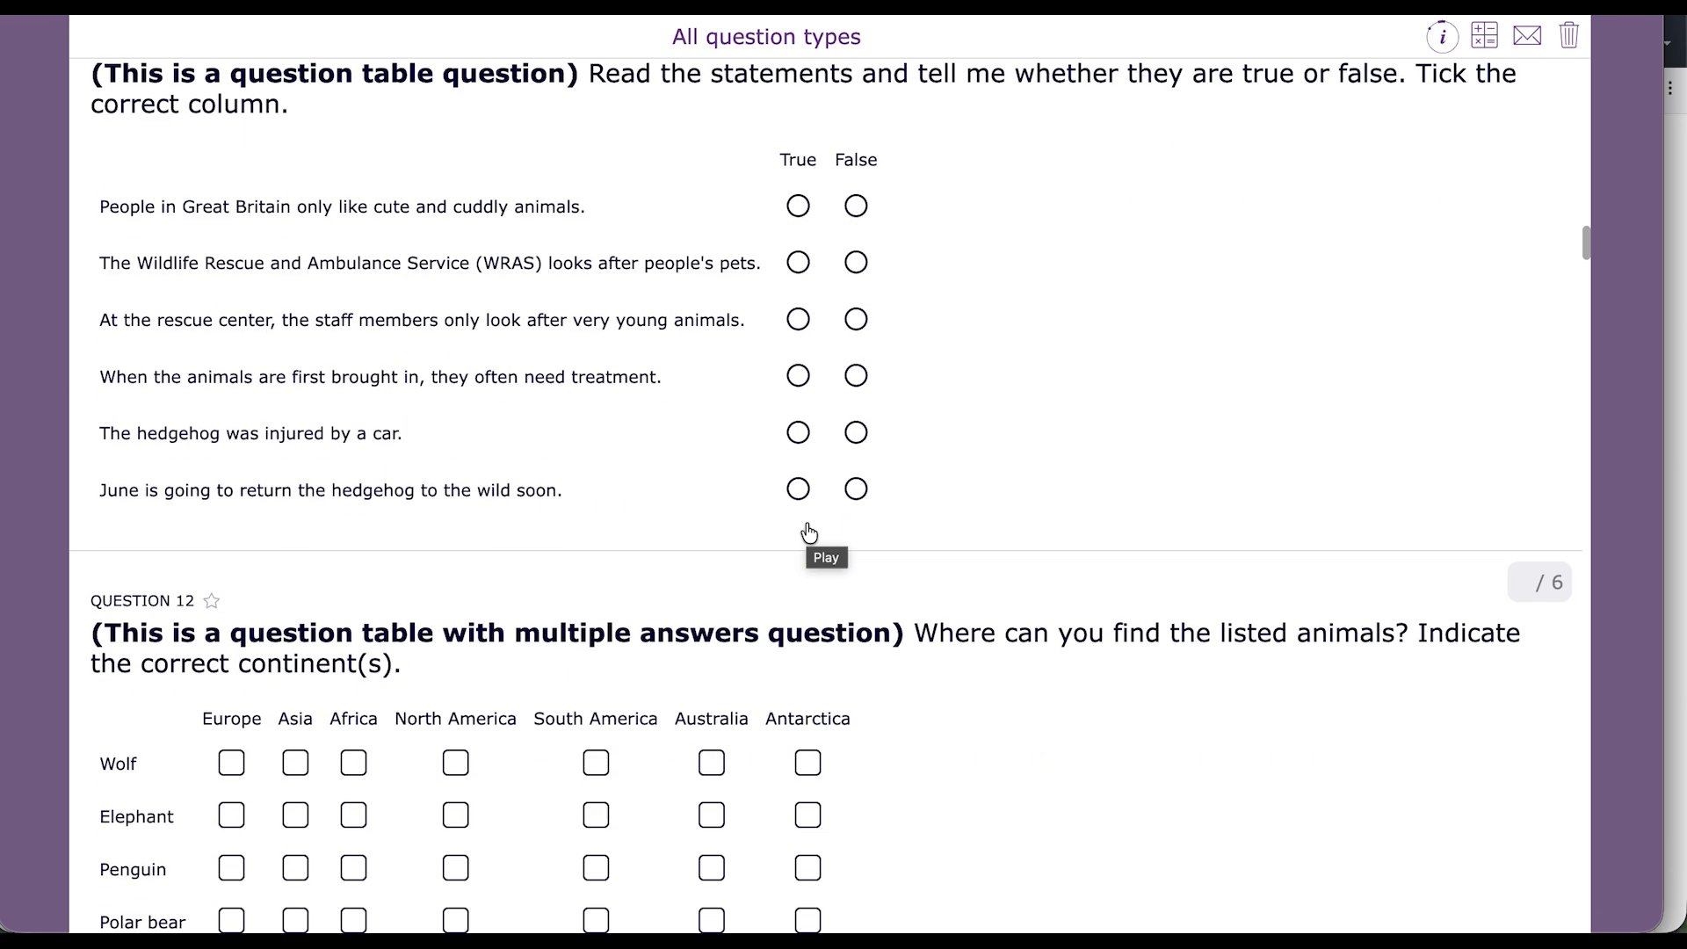
scroll(809, 531, down, 8)
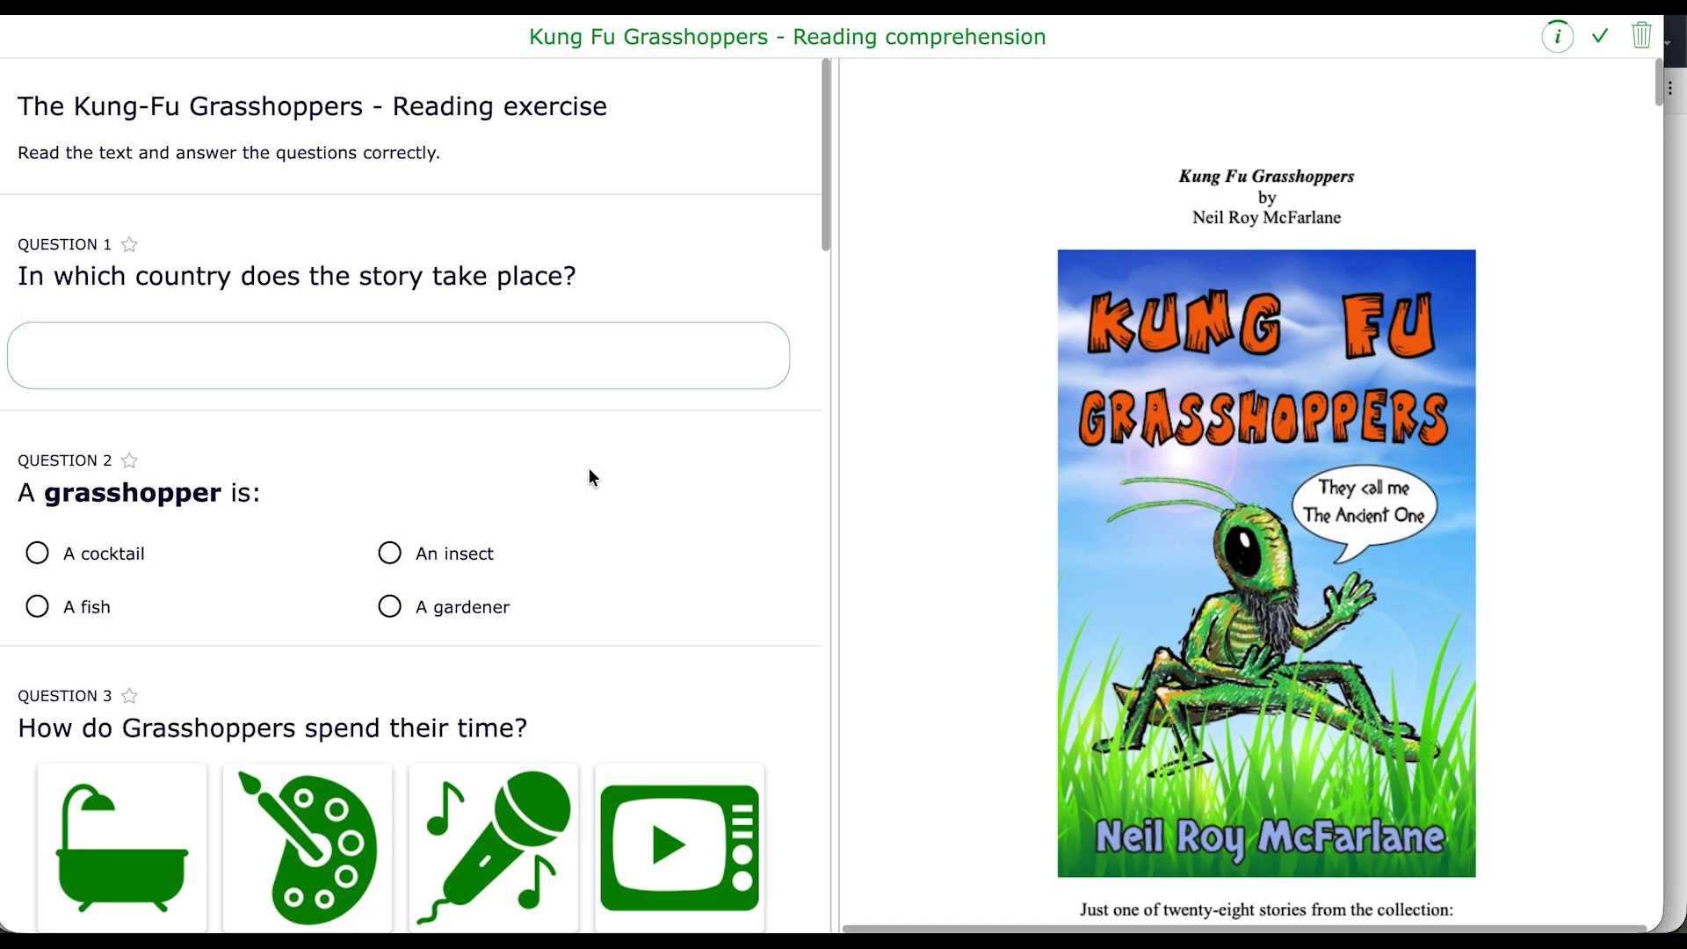
scroll(591, 476, down, 14)
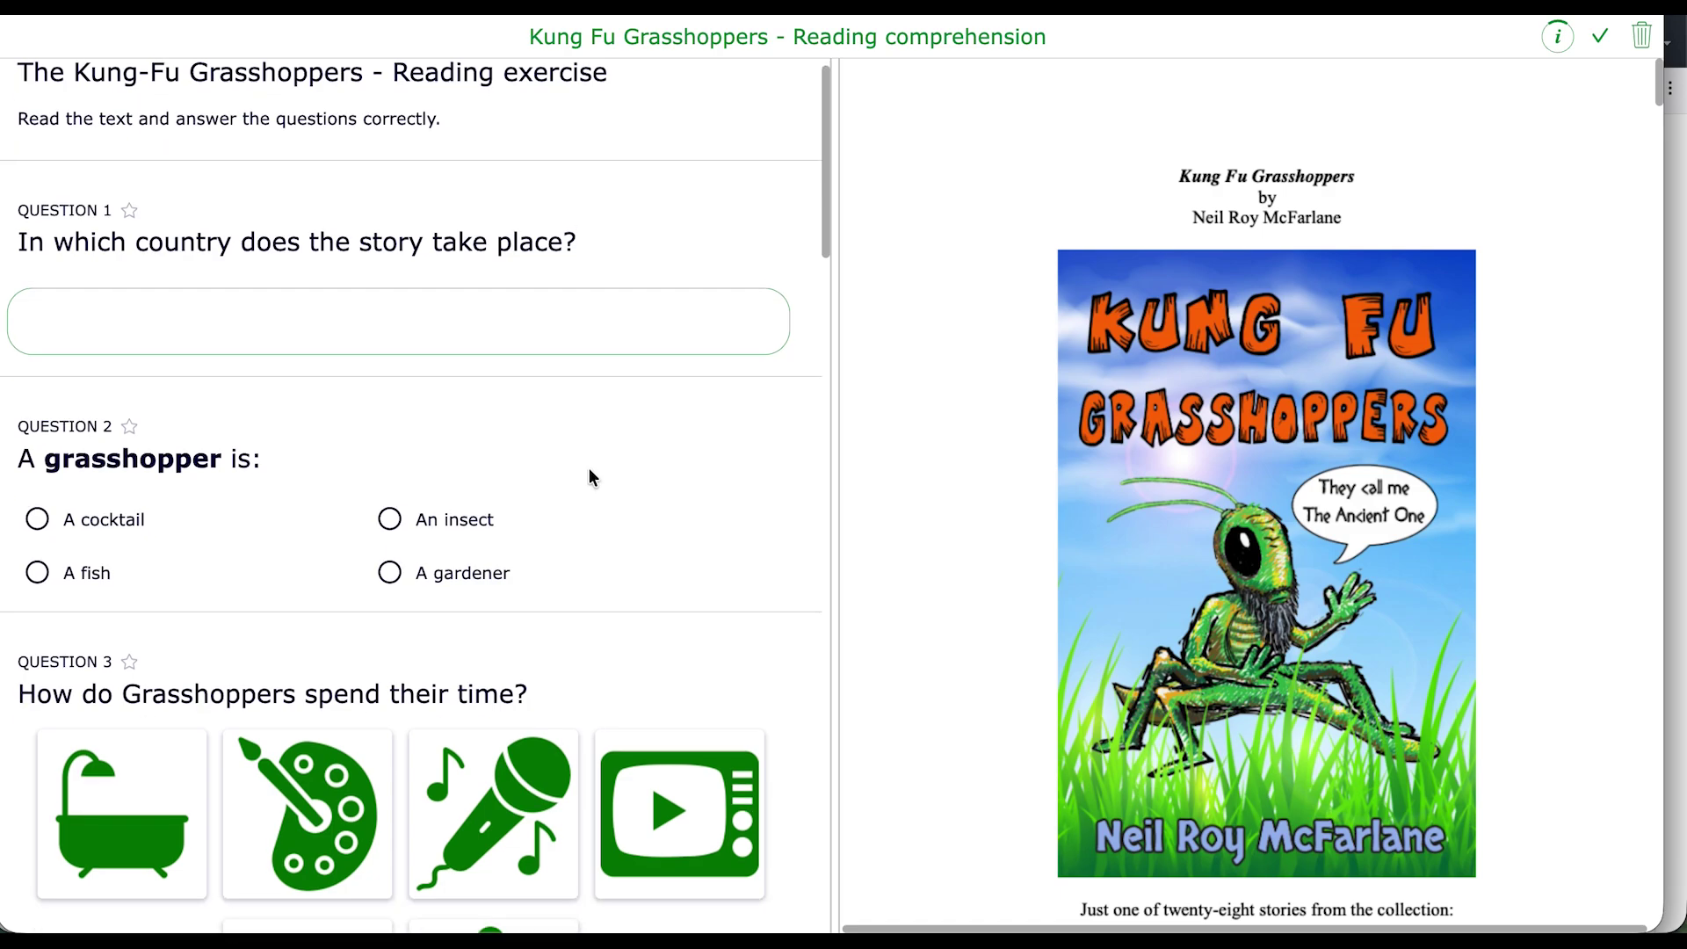
scroll(589, 475, down, 10)
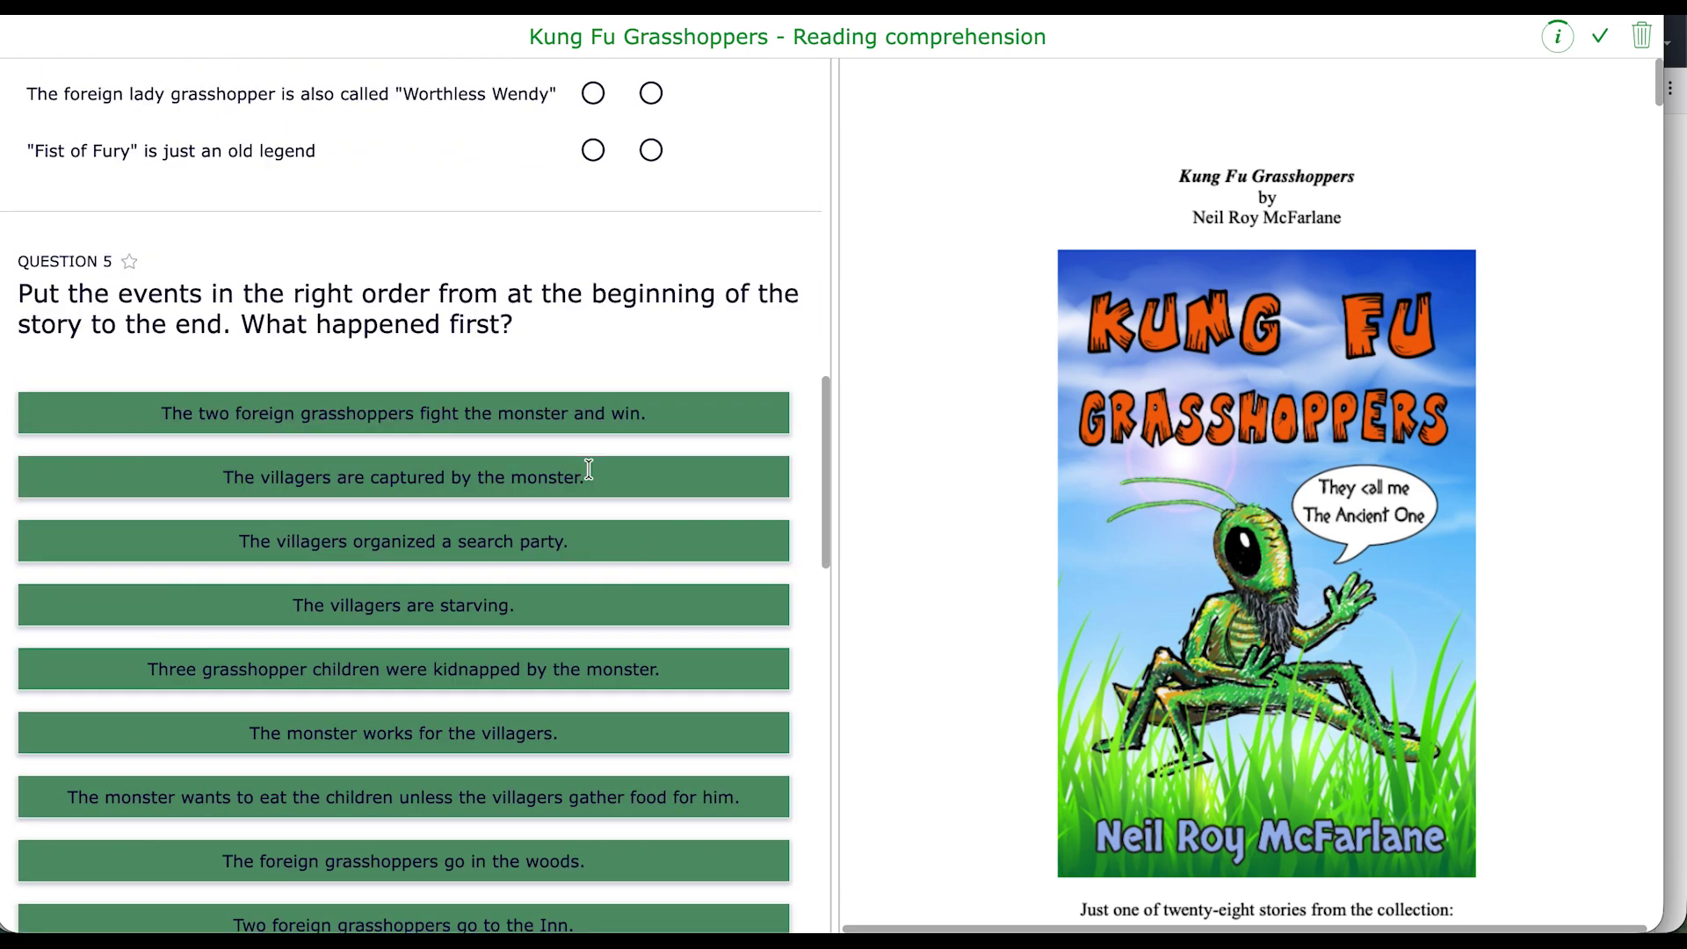
scroll(1227, 512, down, 15)
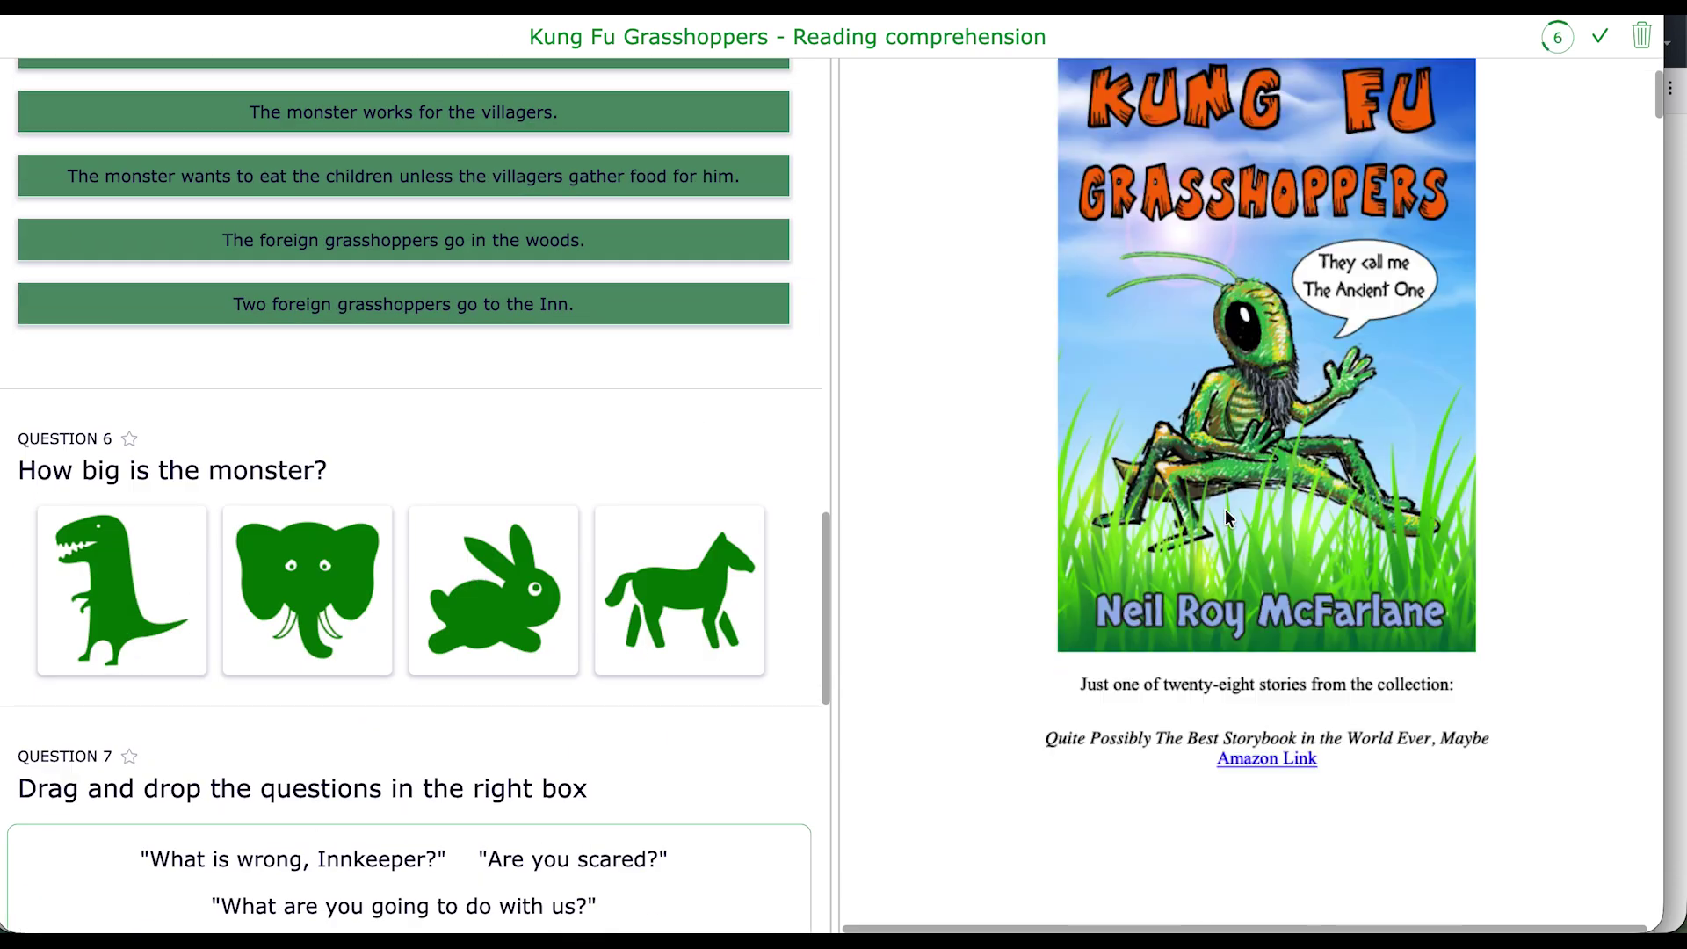
scroll(1227, 511, down, 5)
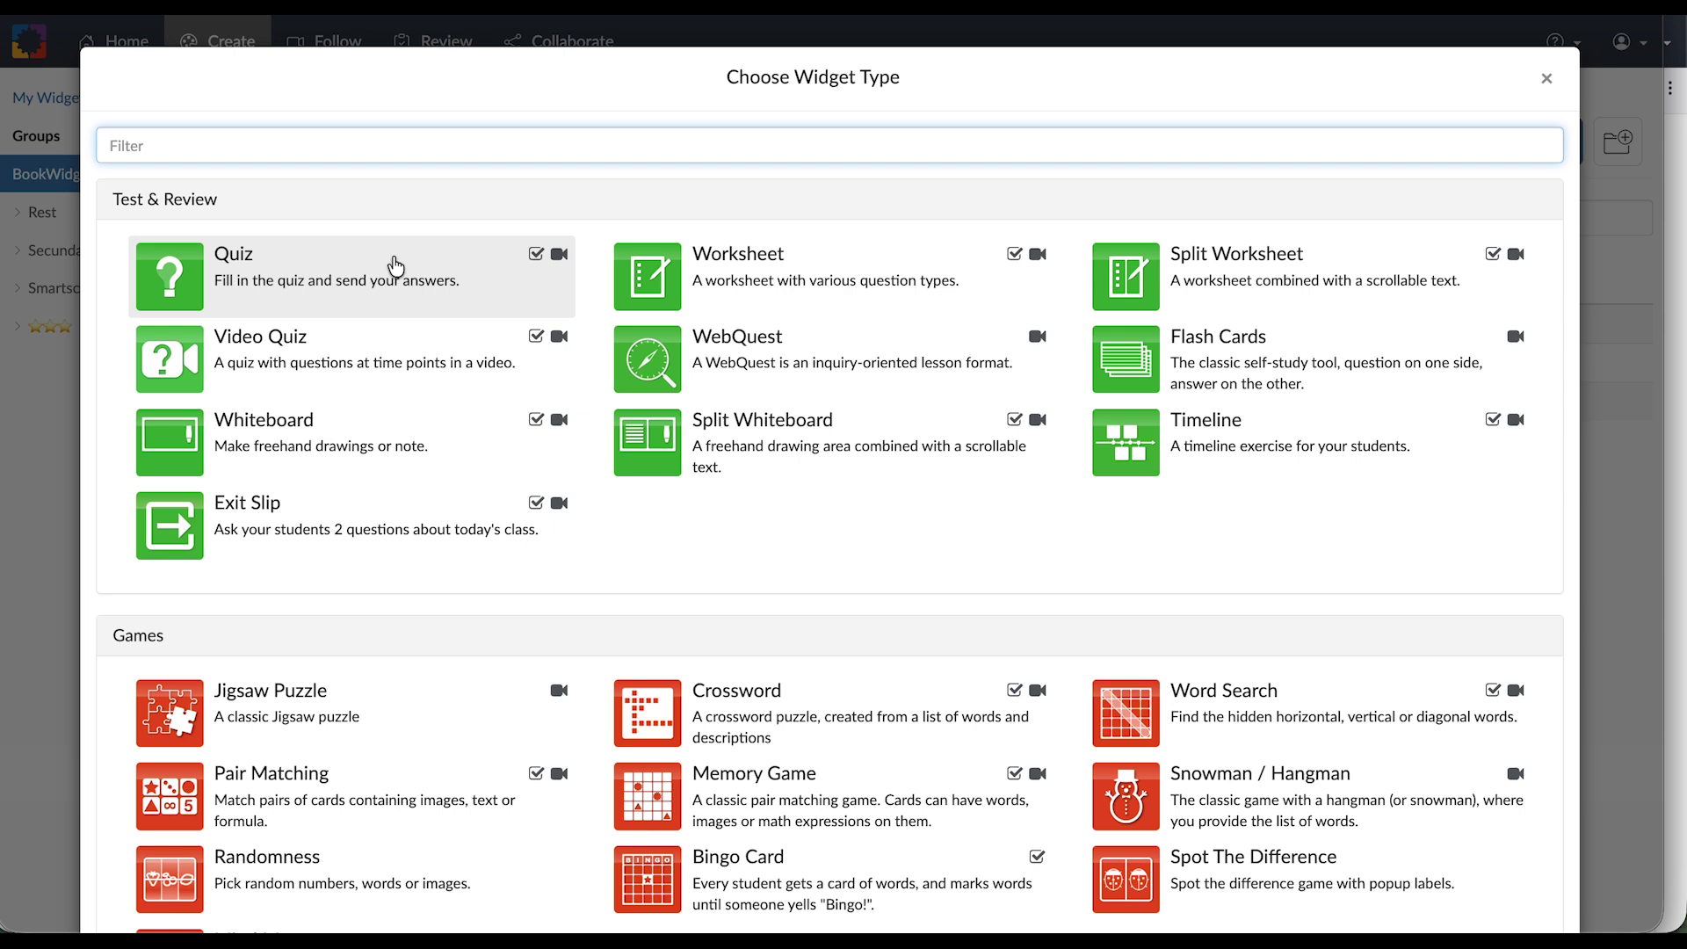
Create a new Quiz widget and check which question layouts it offers
click(384, 279)
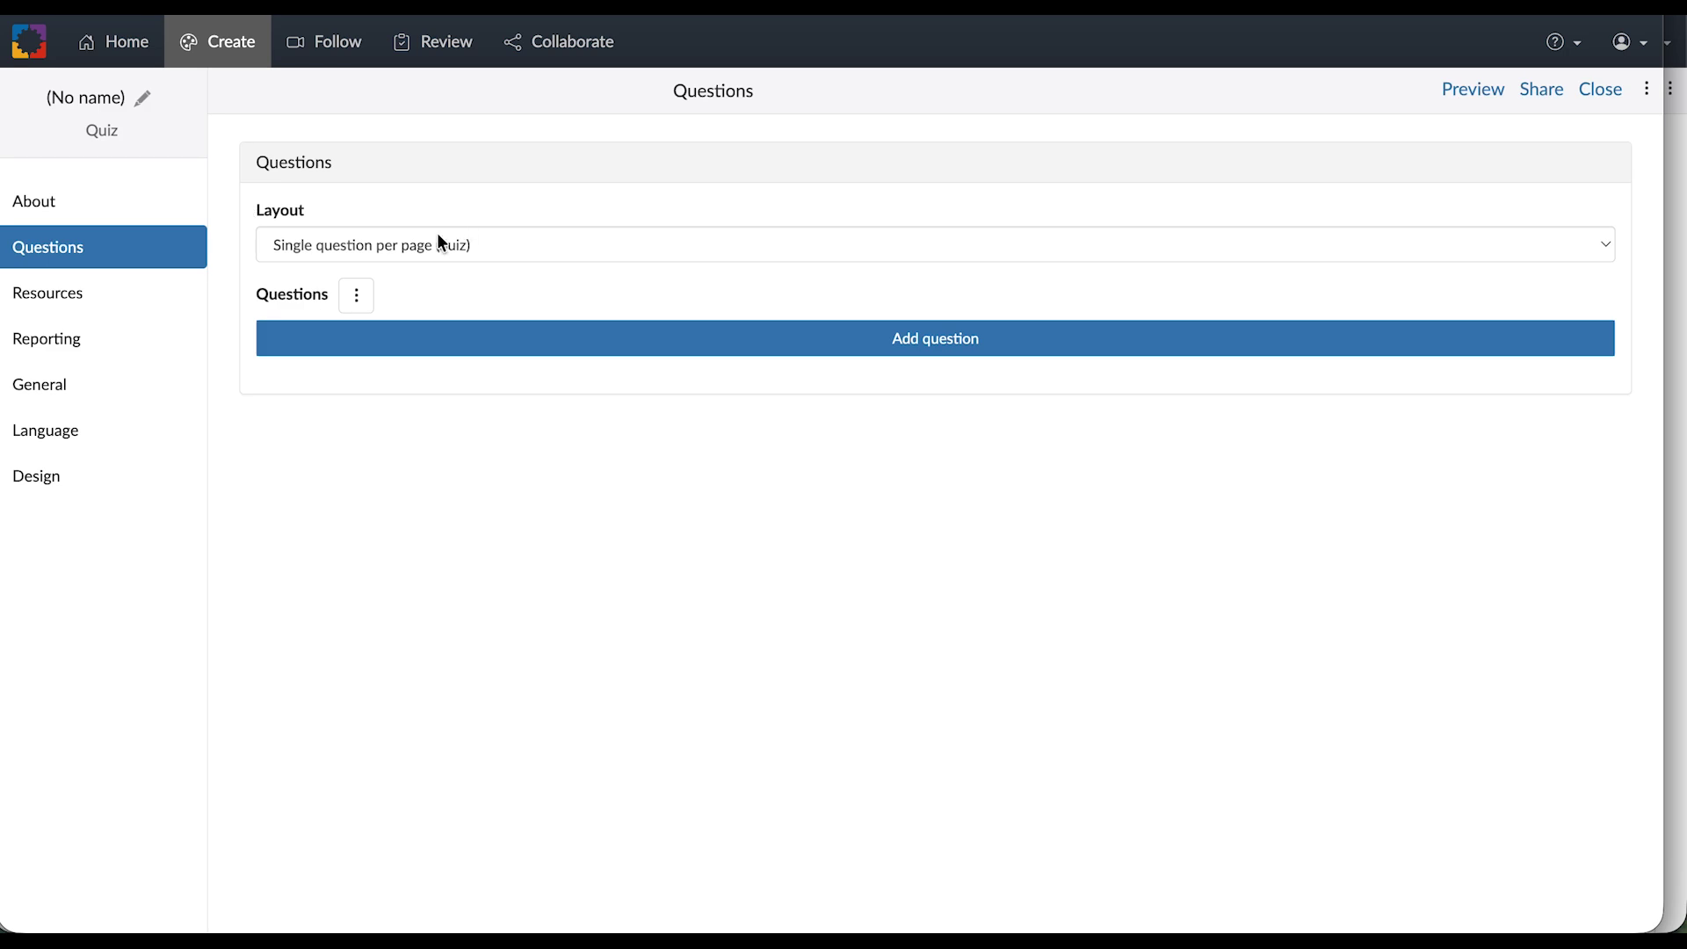
click(458, 246)
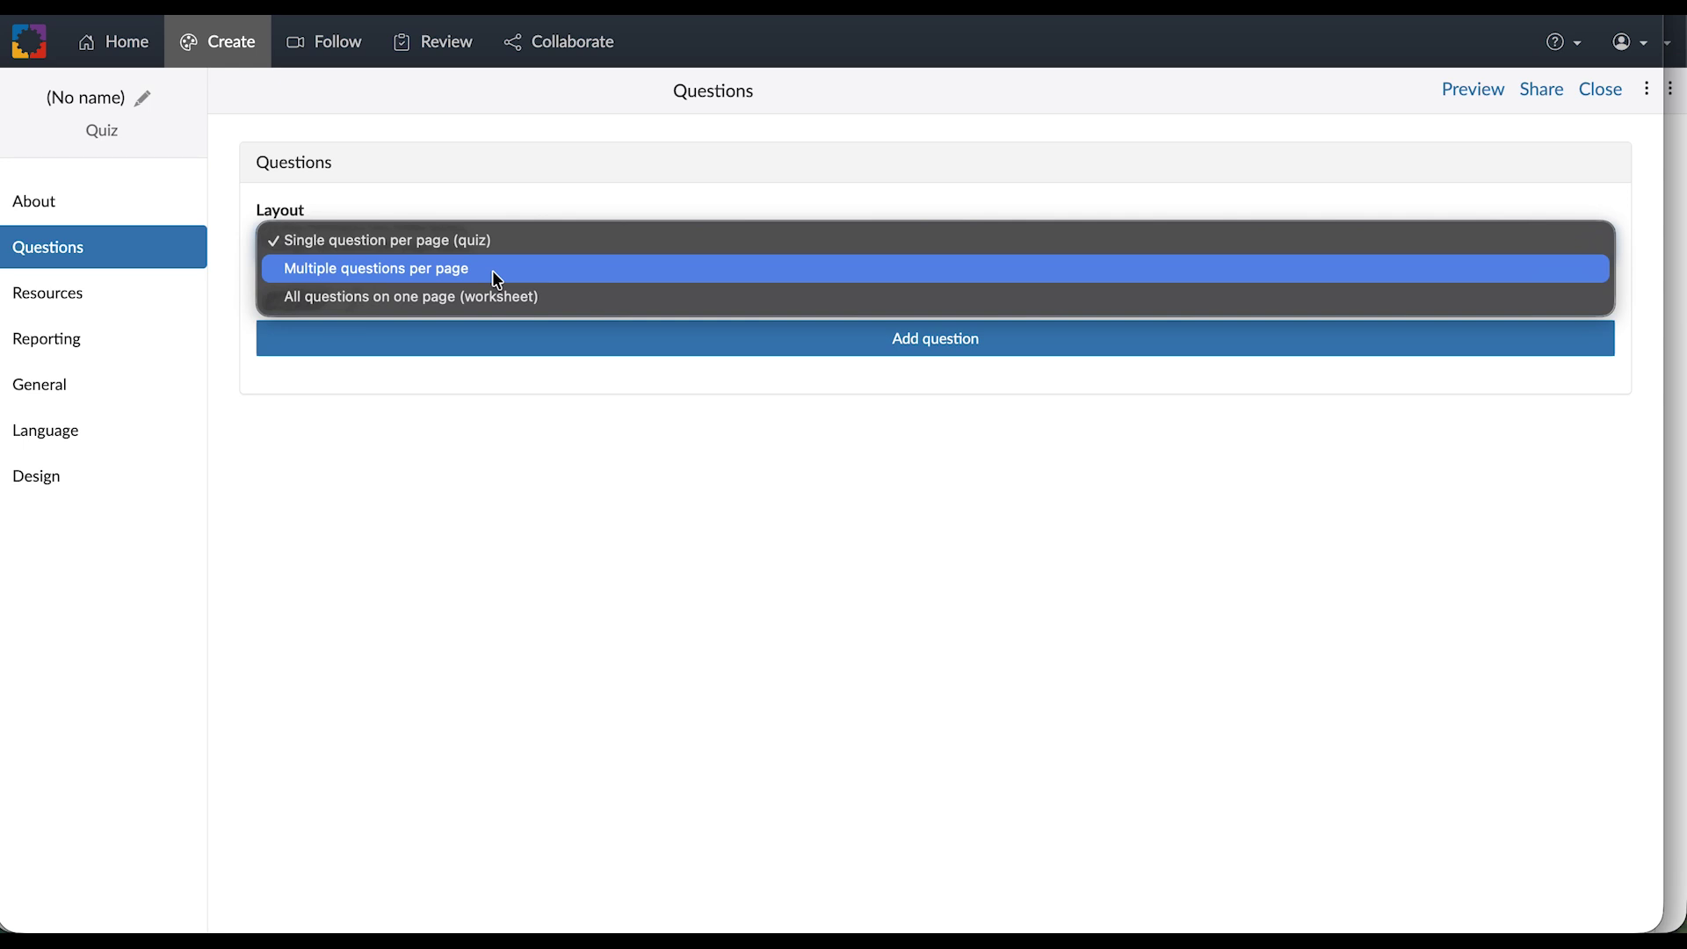
key(Escape)
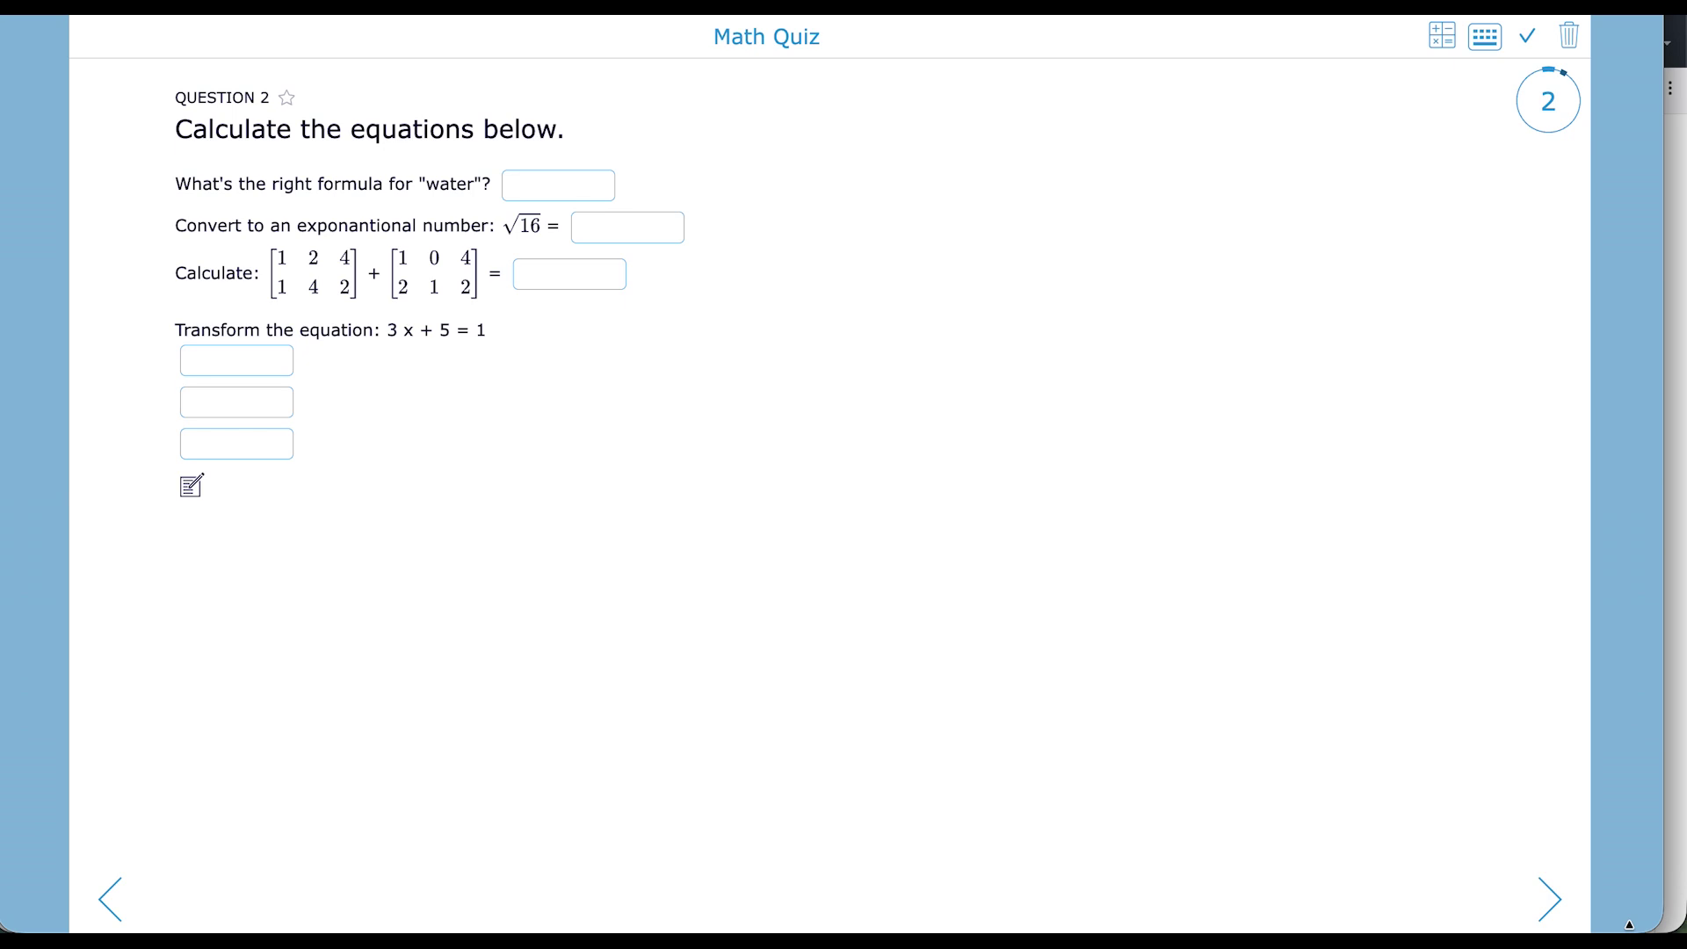
Compare the Math Quiz's single-question pages with the one-page All question types worksheet, and return to the new quiz's question editor
click(1561, 912)
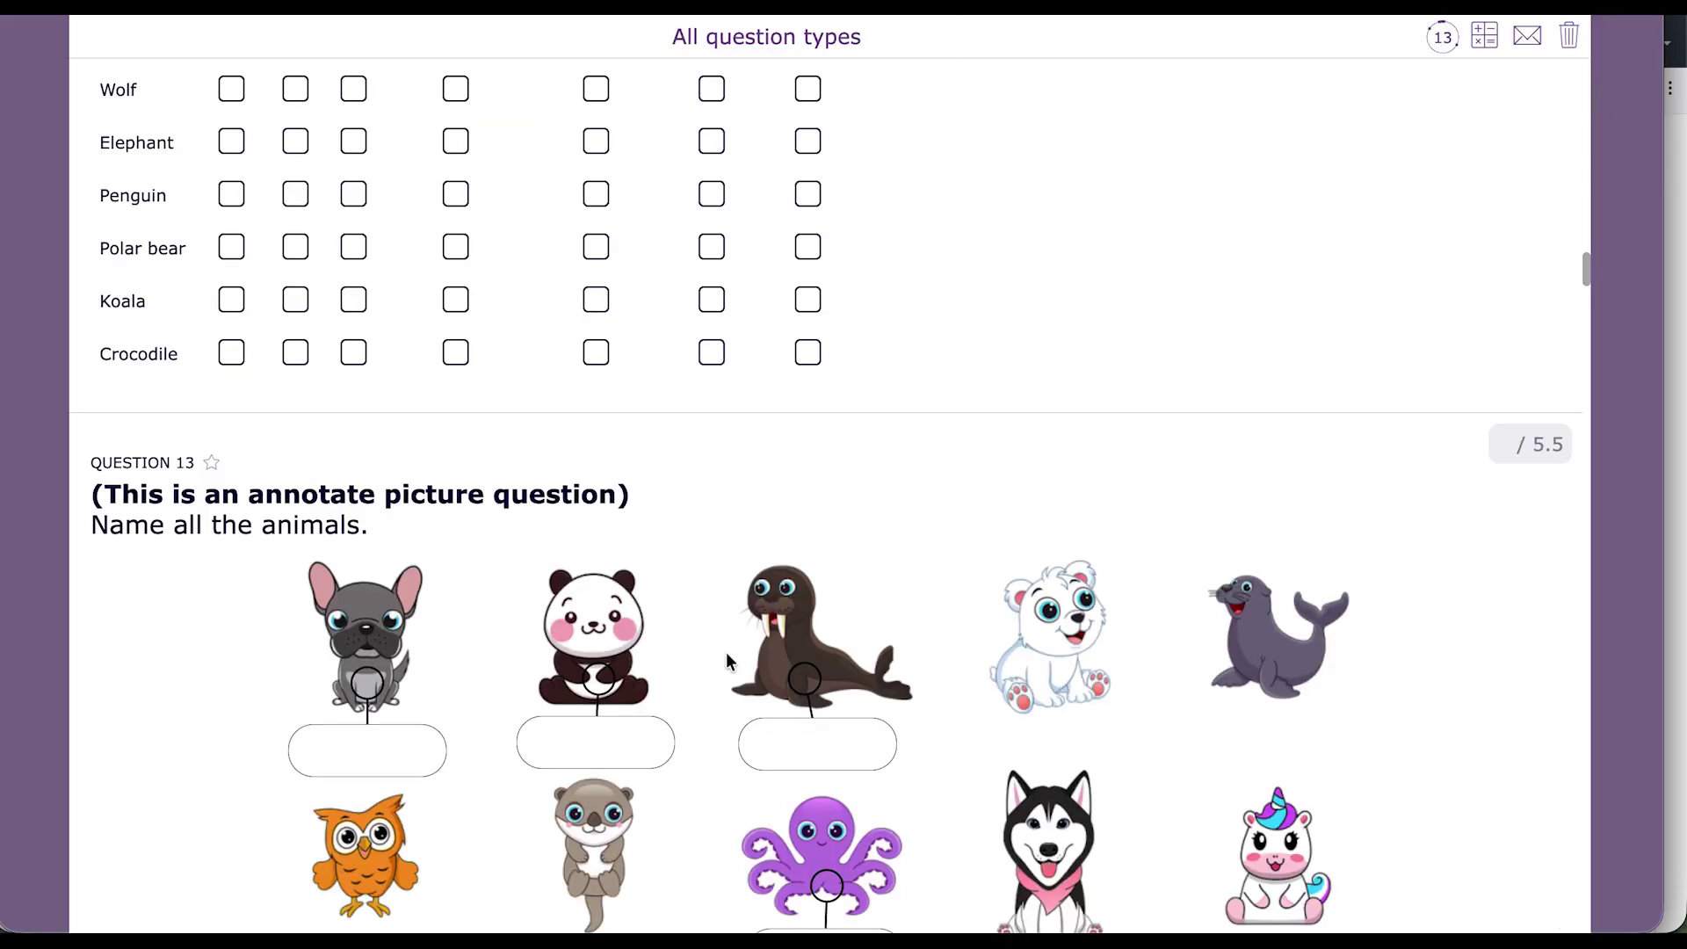
scroll(696, 739, down, 15)
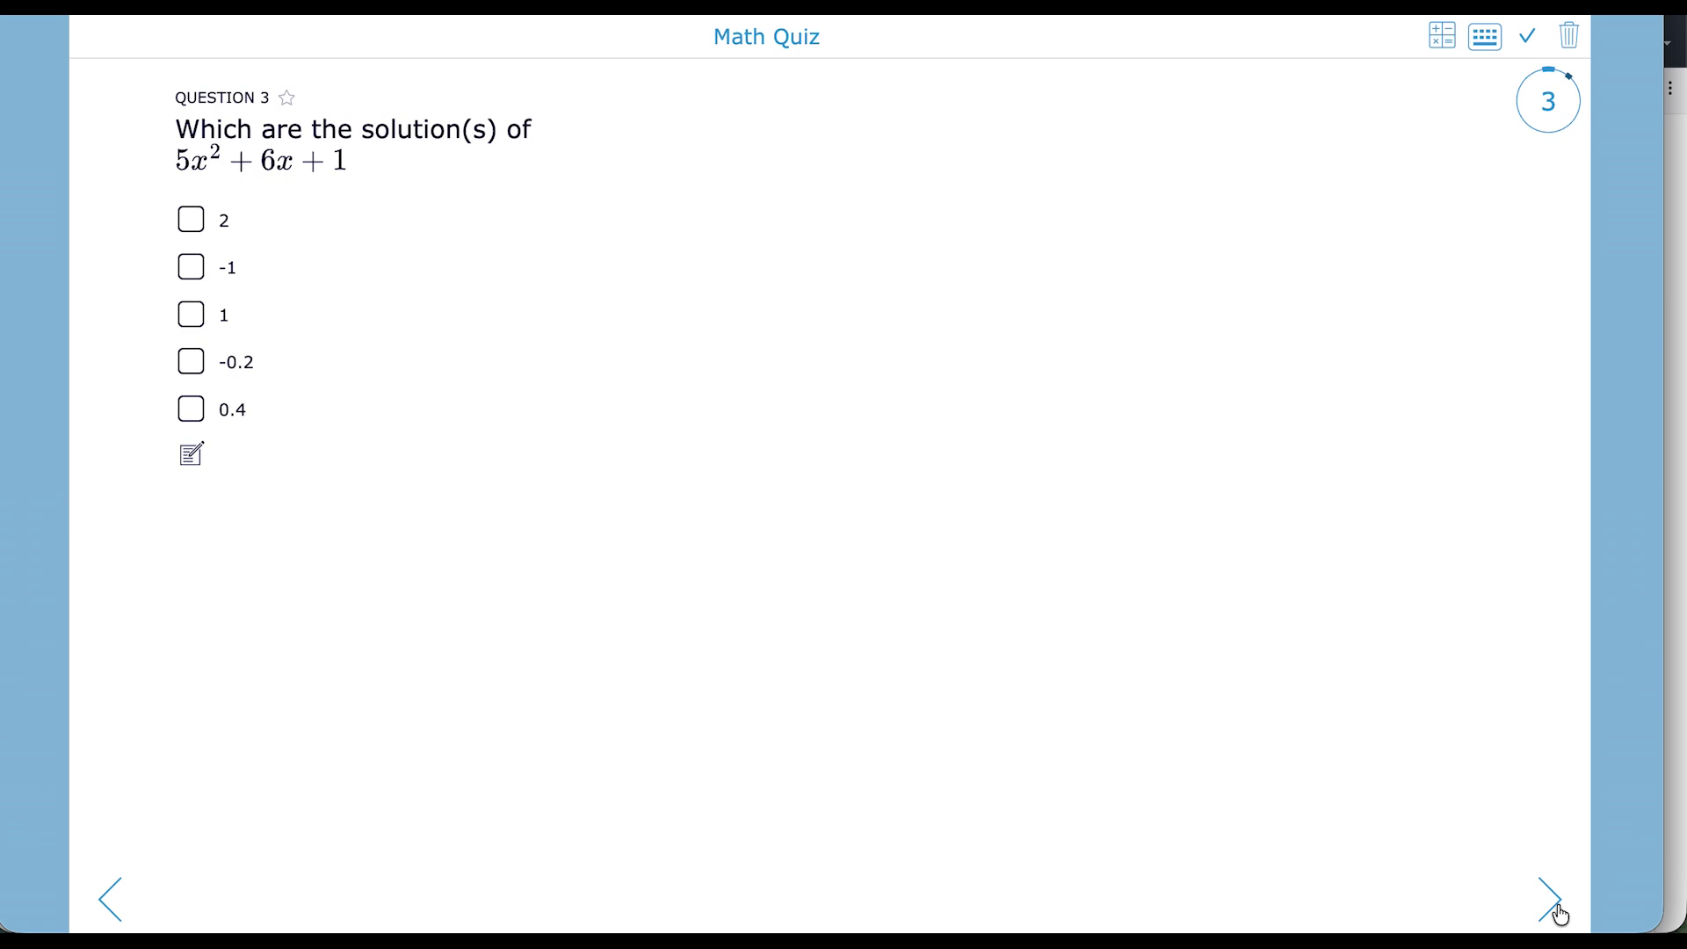
click(260, 7)
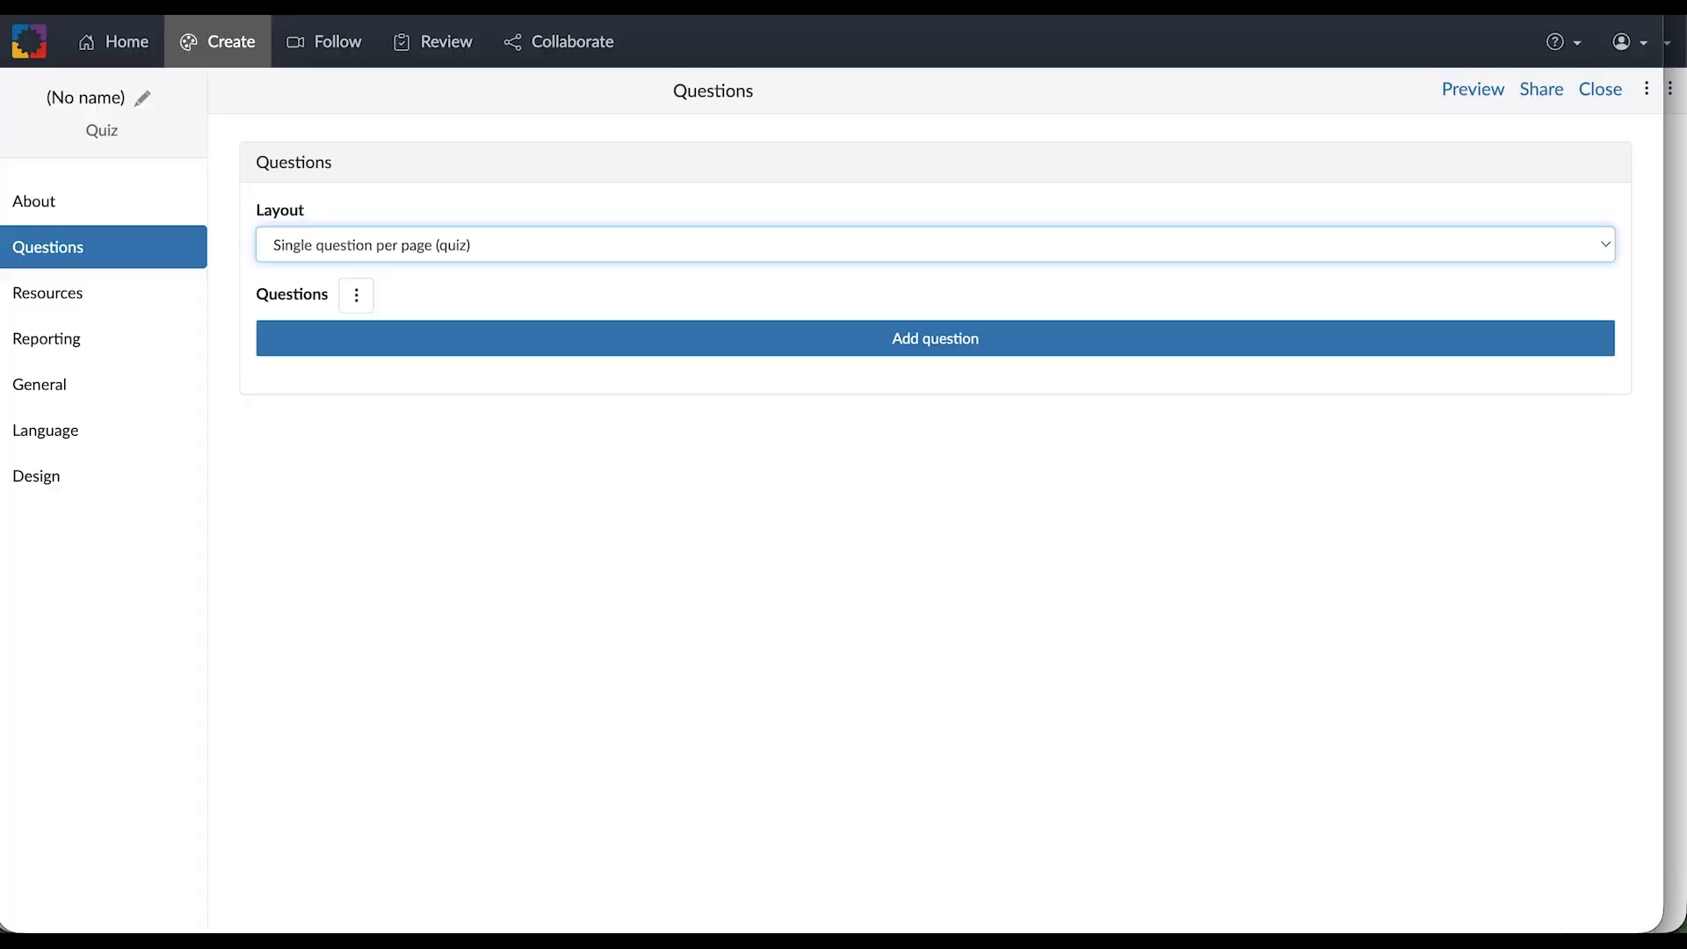
Set the quiz layout to multiple questions per page and add a page with a Text item titled with the reading instructions
click(531, 234)
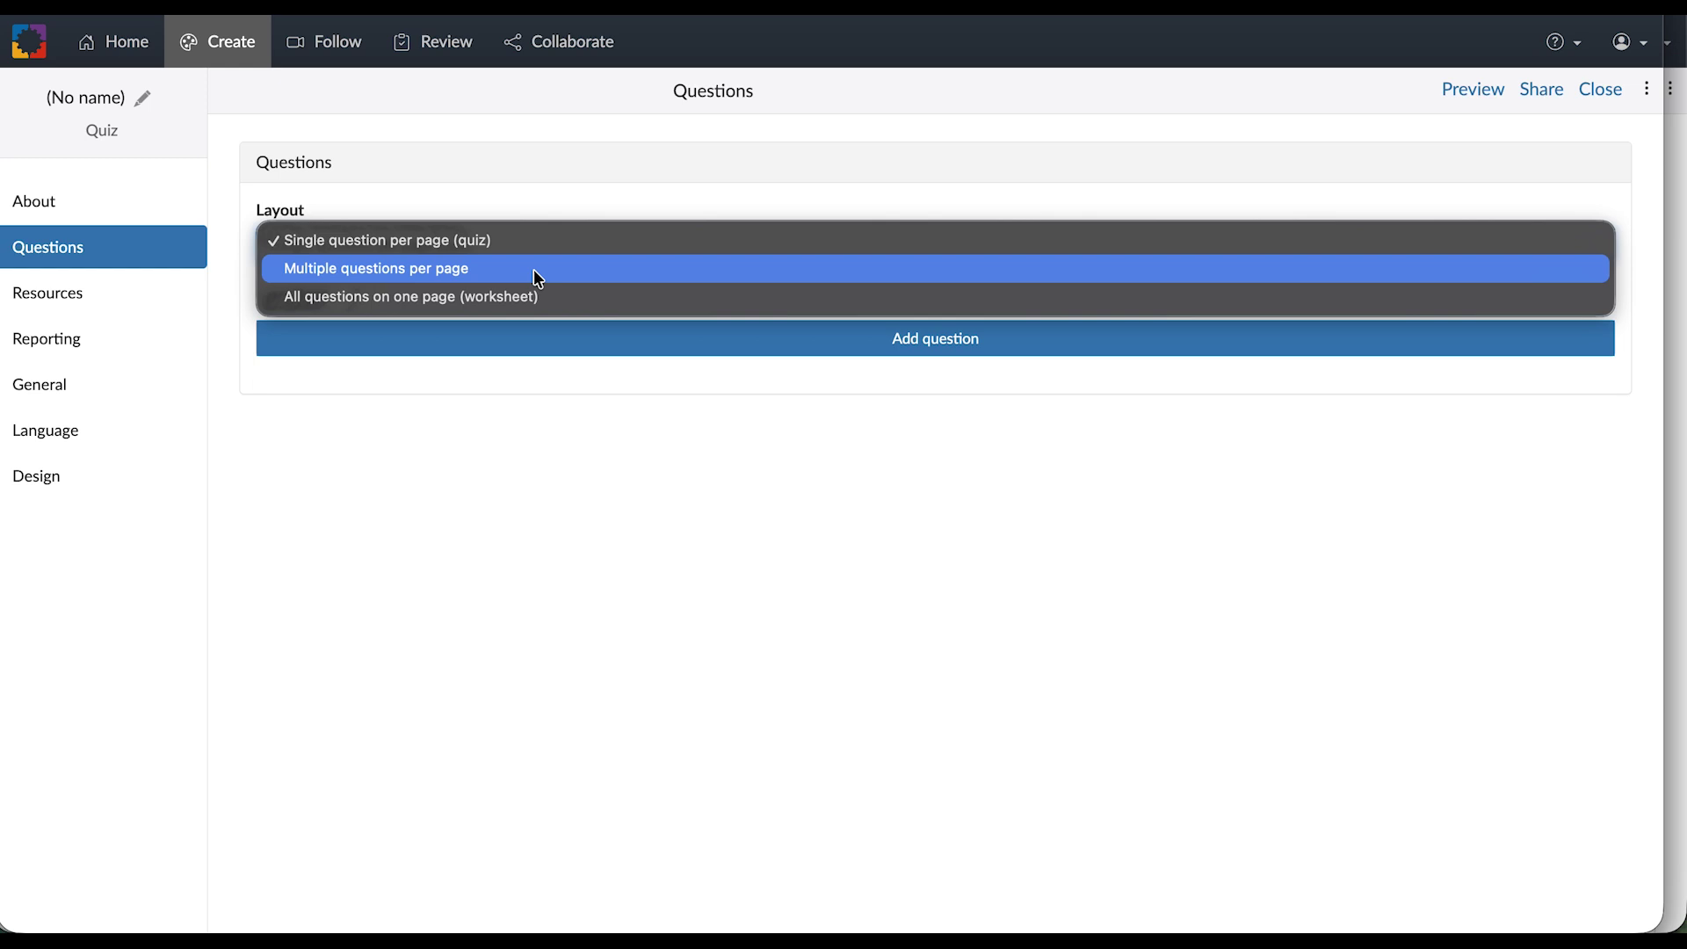
click(534, 271)
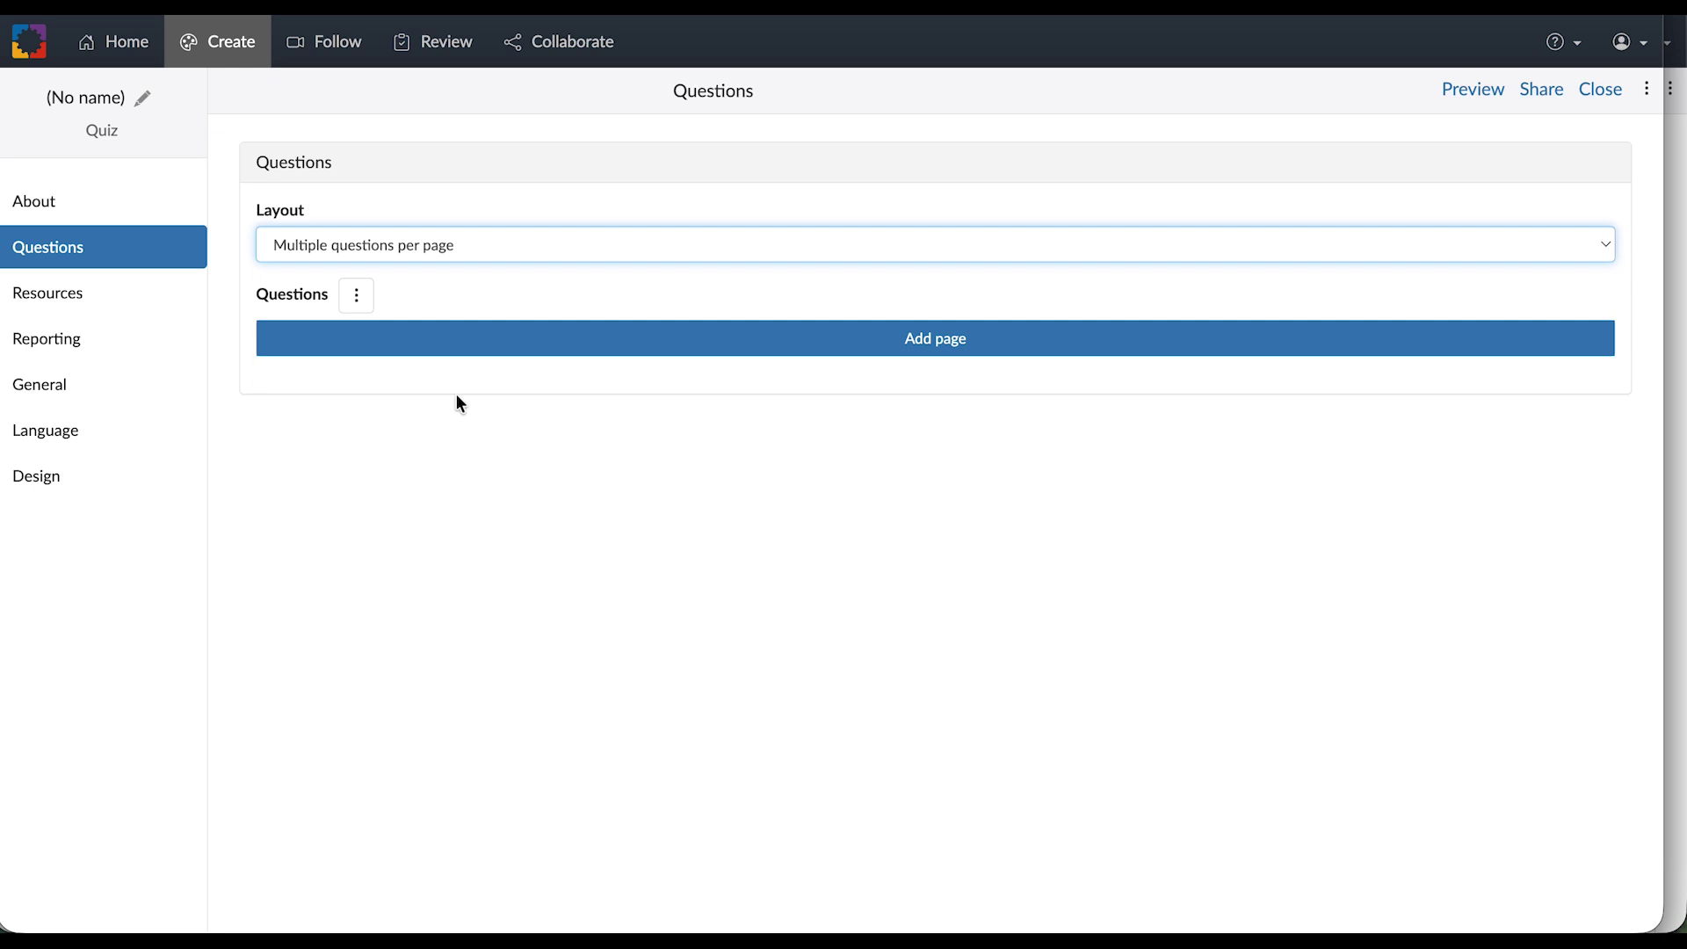
click(545, 356)
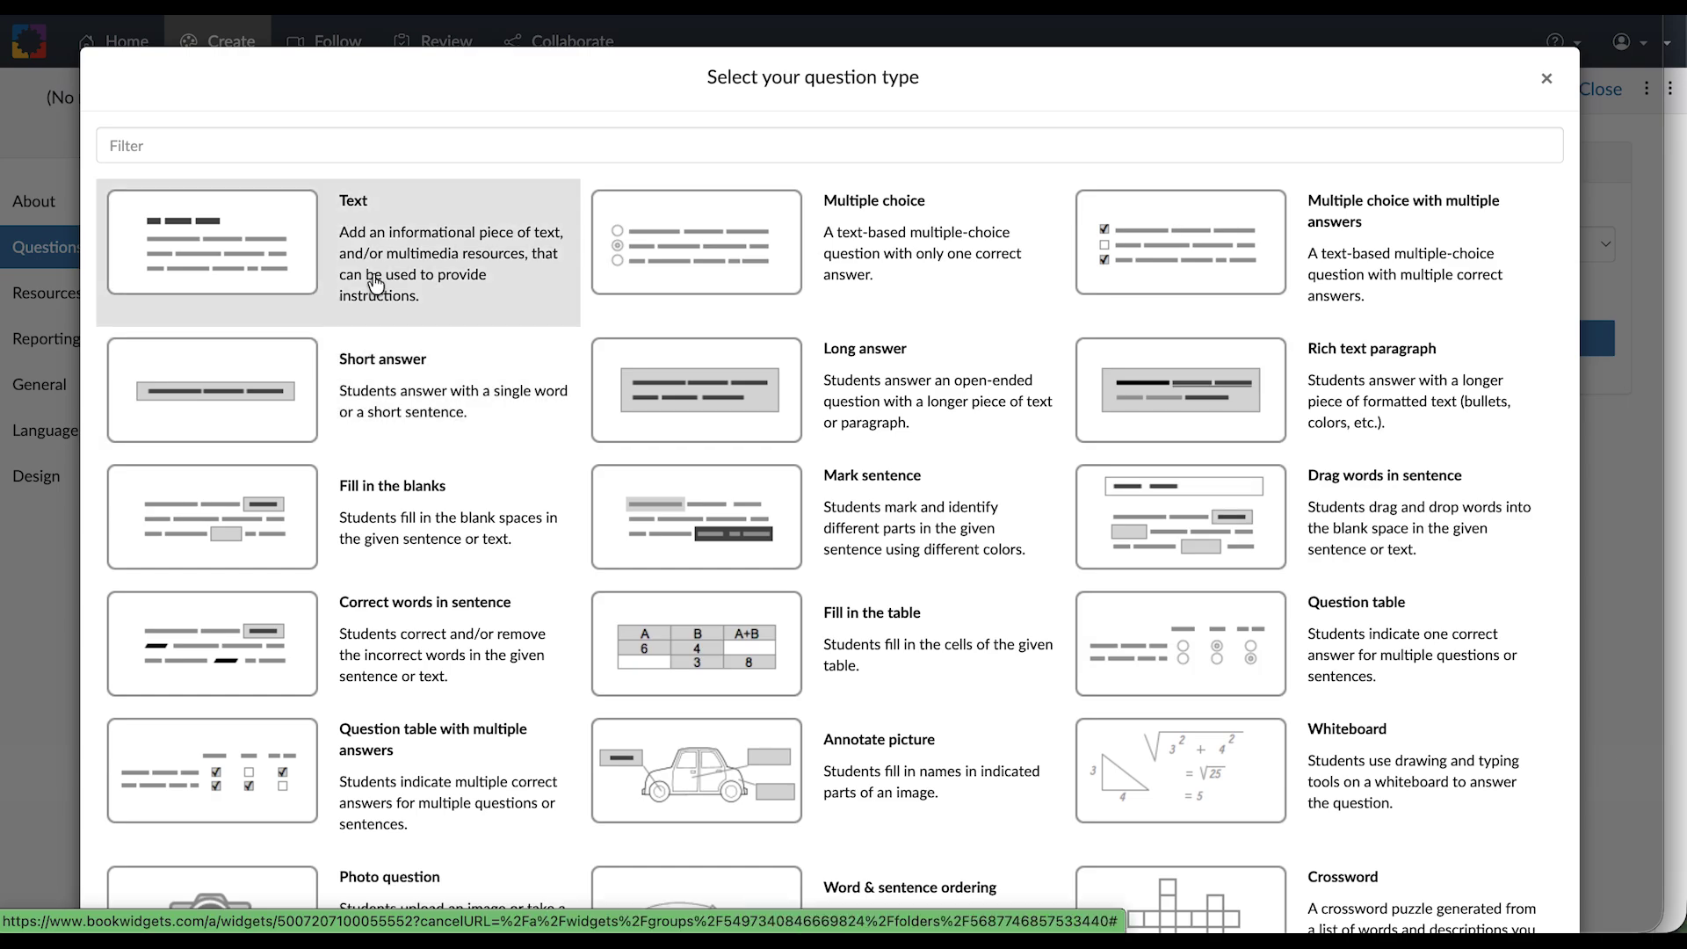
click(354, 254)
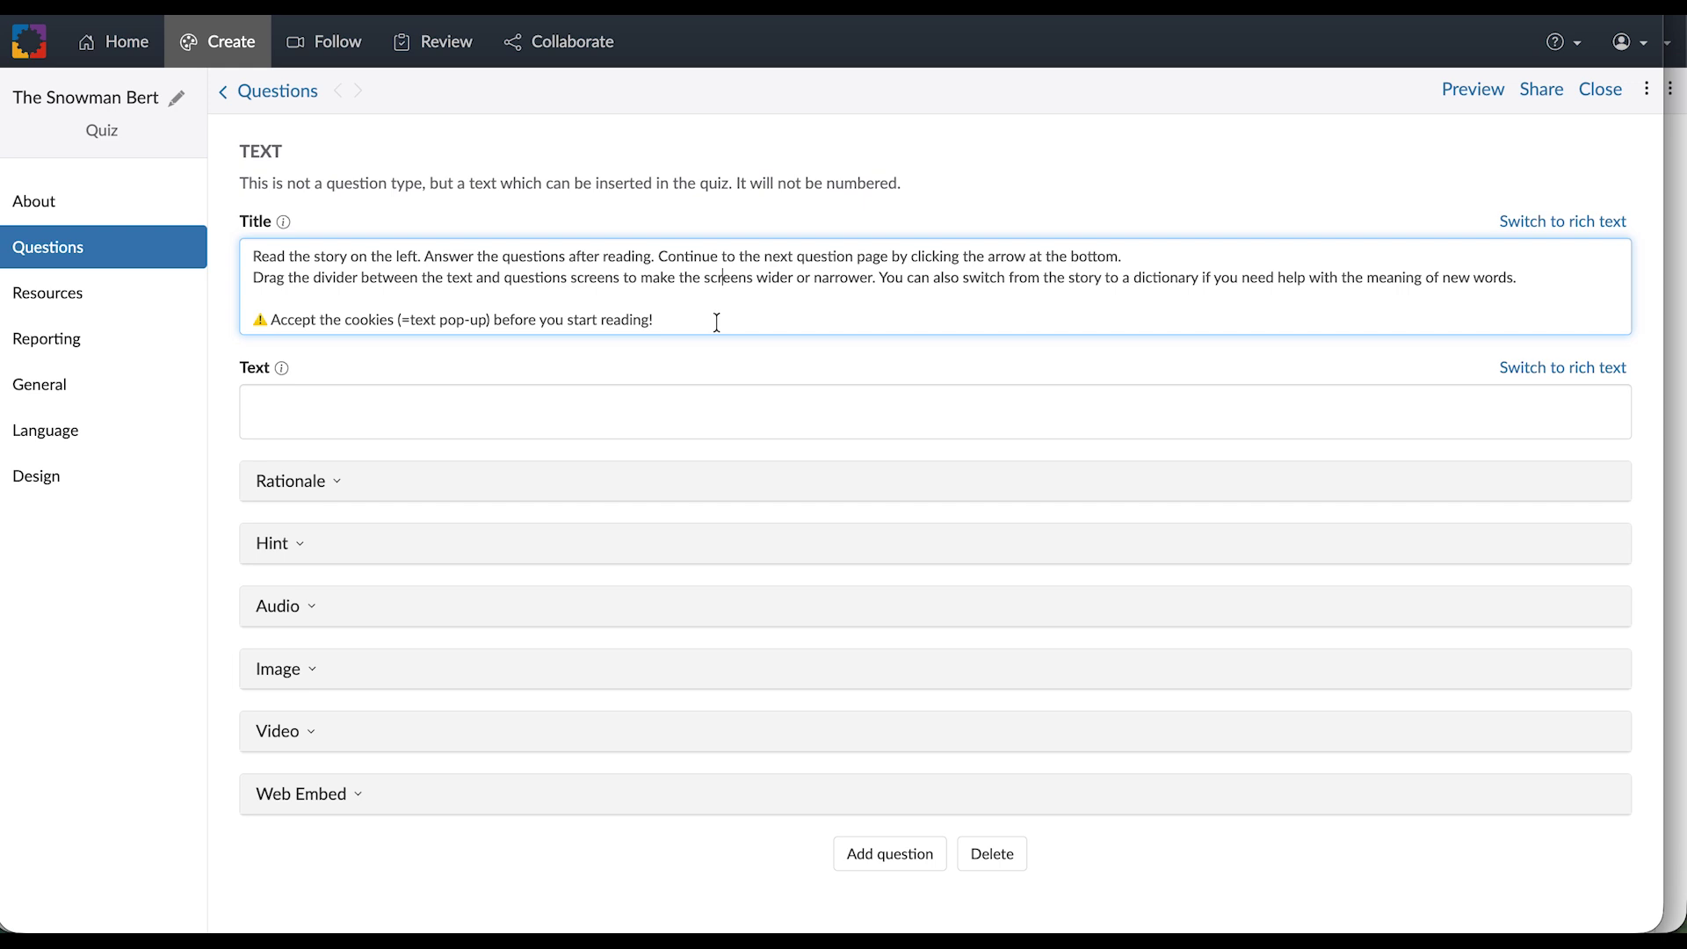
click(238, 89)
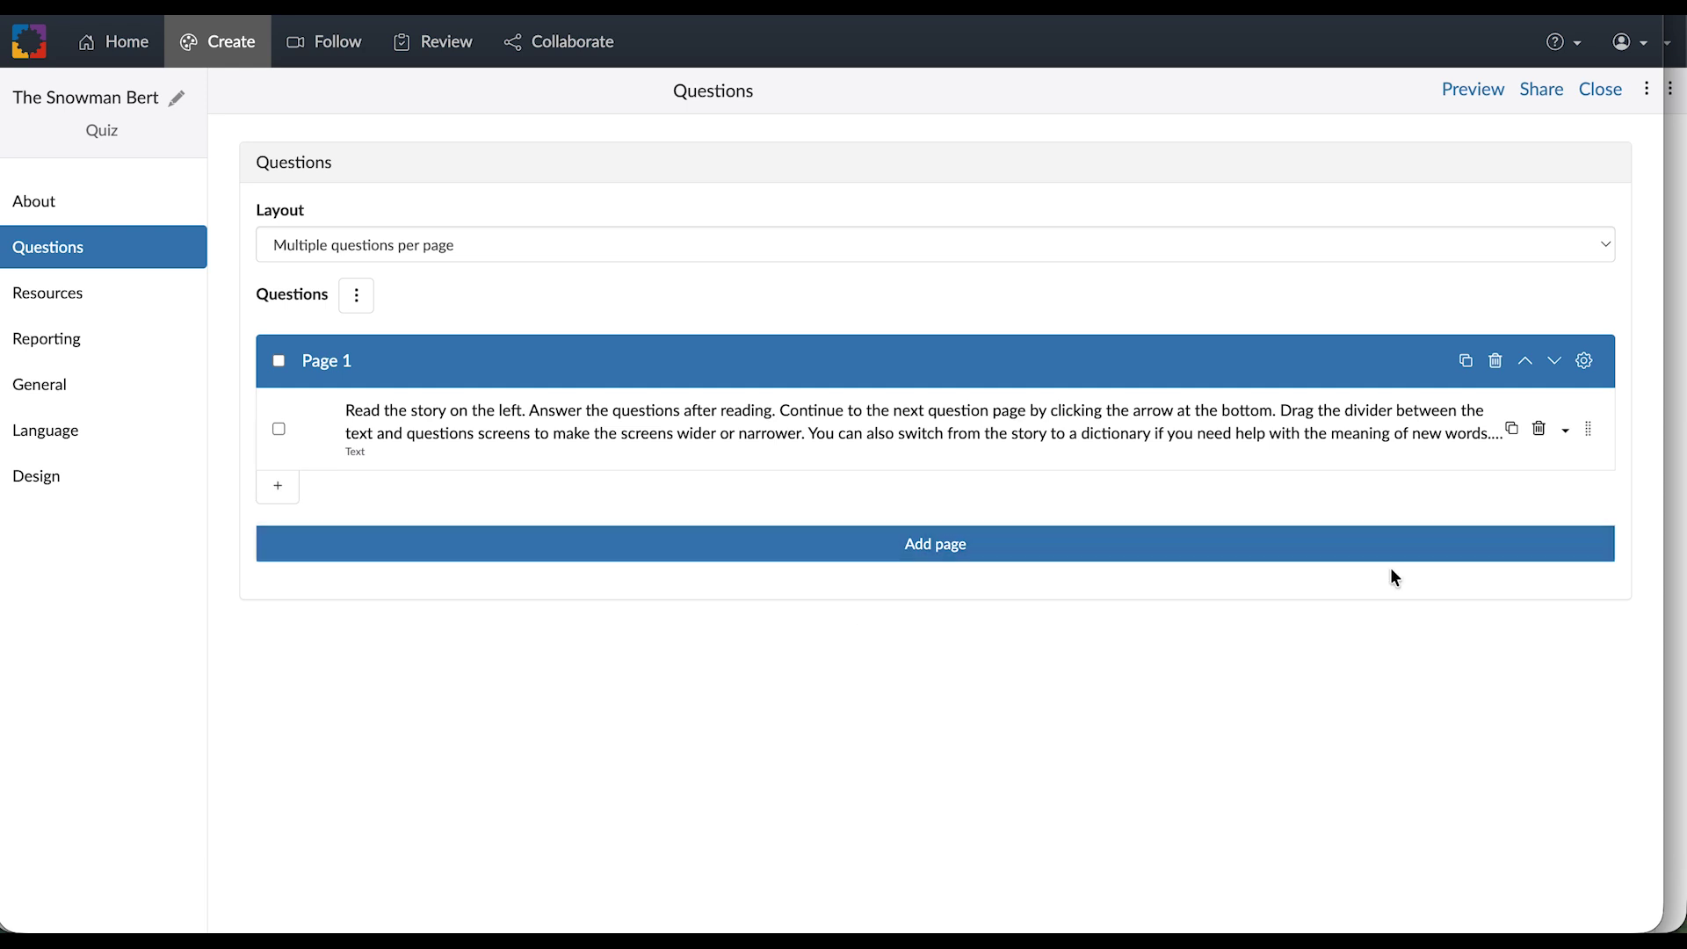
View the insert and move options of the instruction text on Page 1 and try its reorder handle
click(1568, 434)
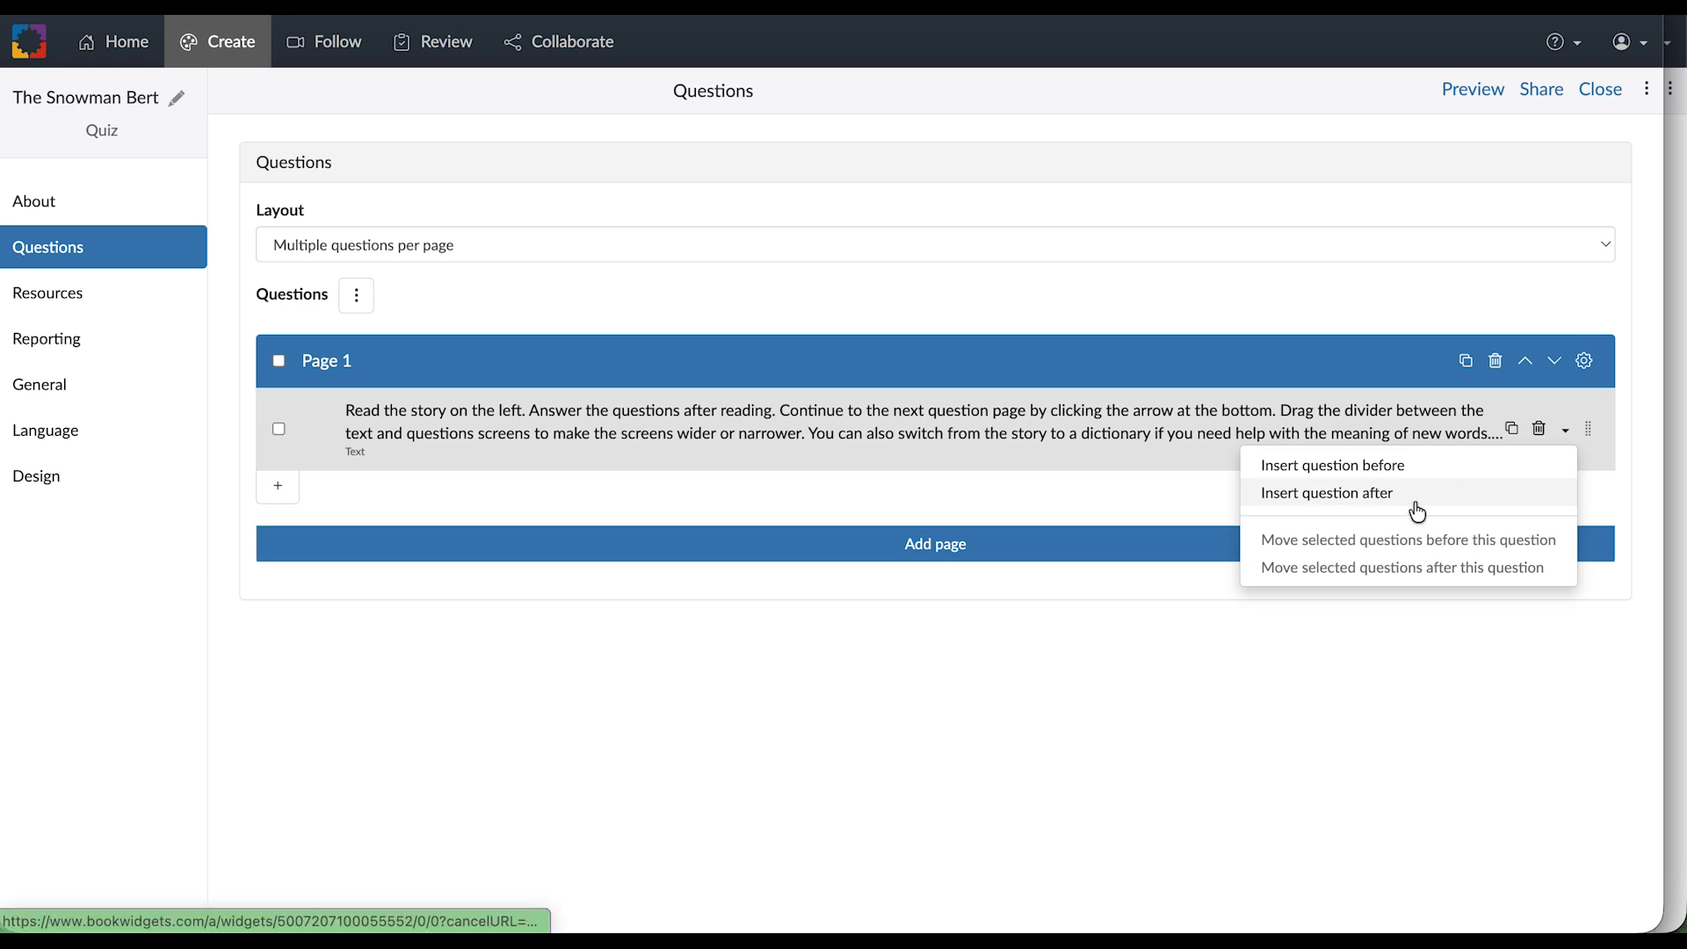
click(1088, 499)
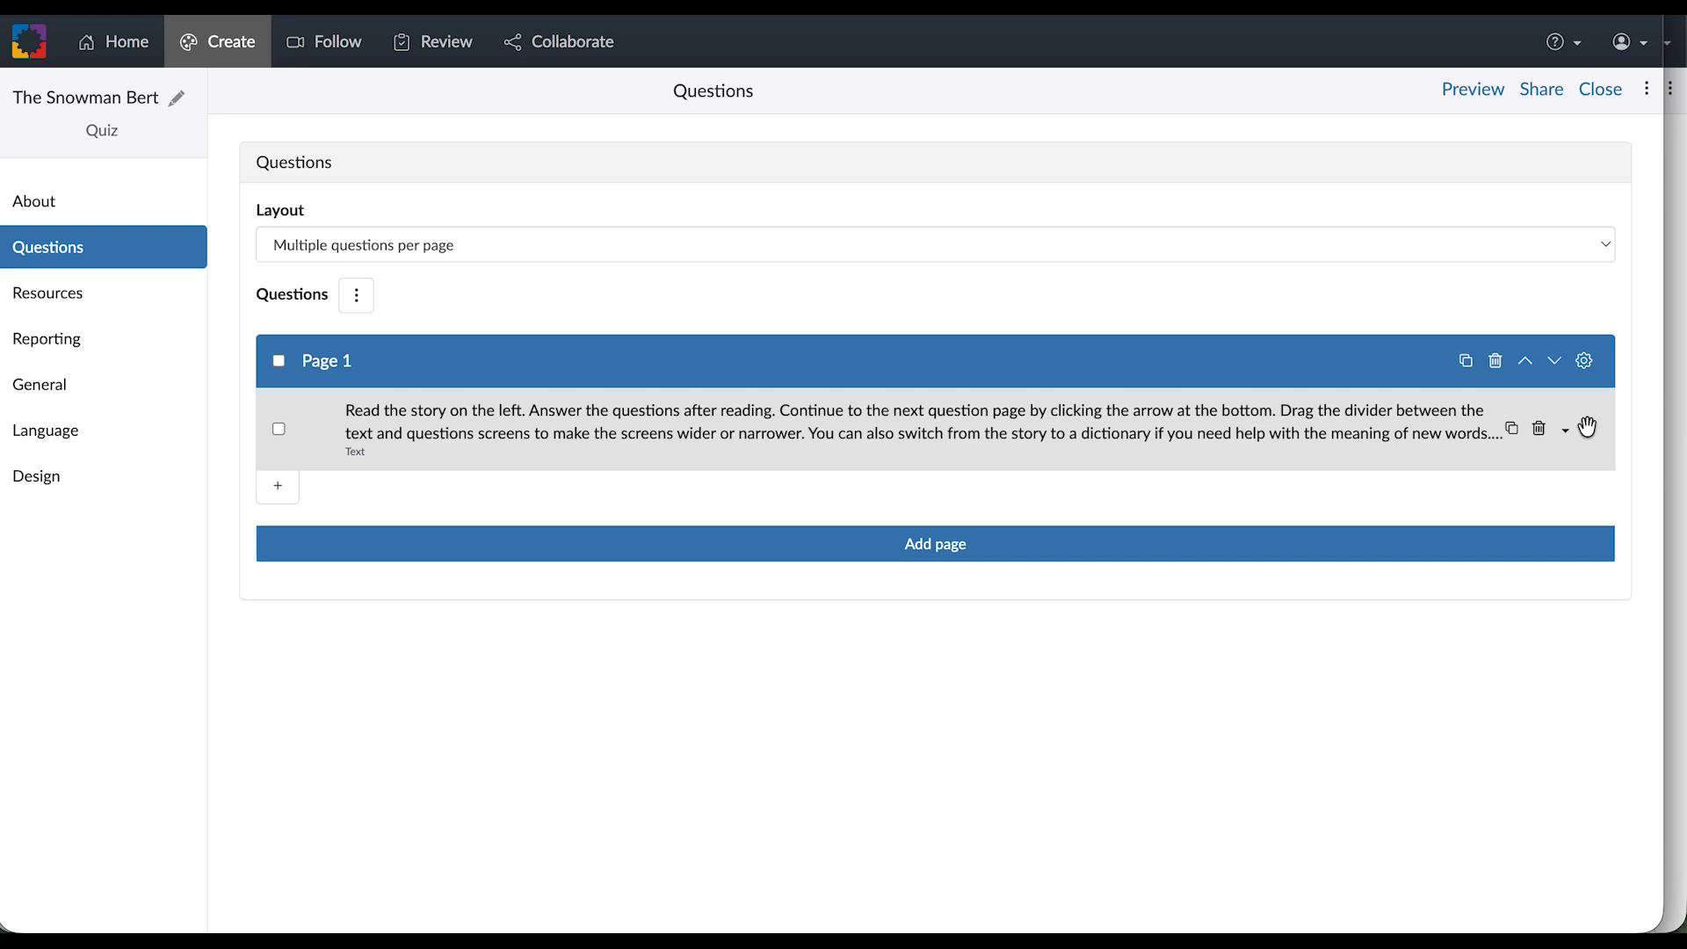
drag(1587, 427, 636, 598)
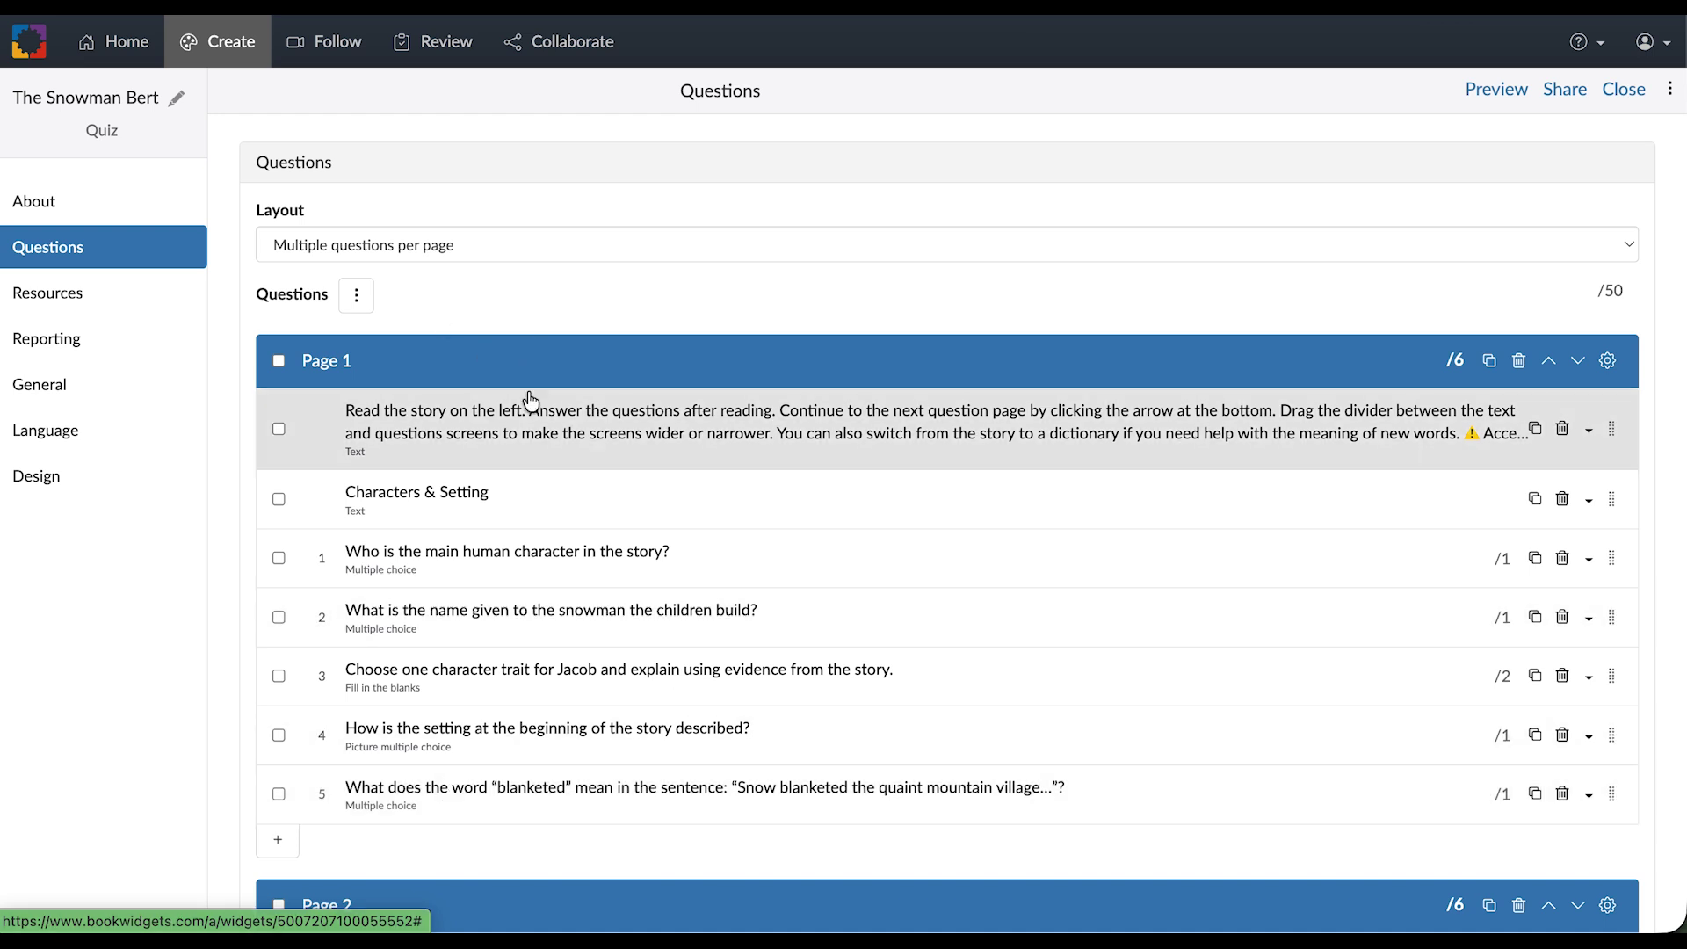
Review the list of questions on Pages 1 to 4 of The Snowman Bert quiz
scroll(505, 804, down, 6)
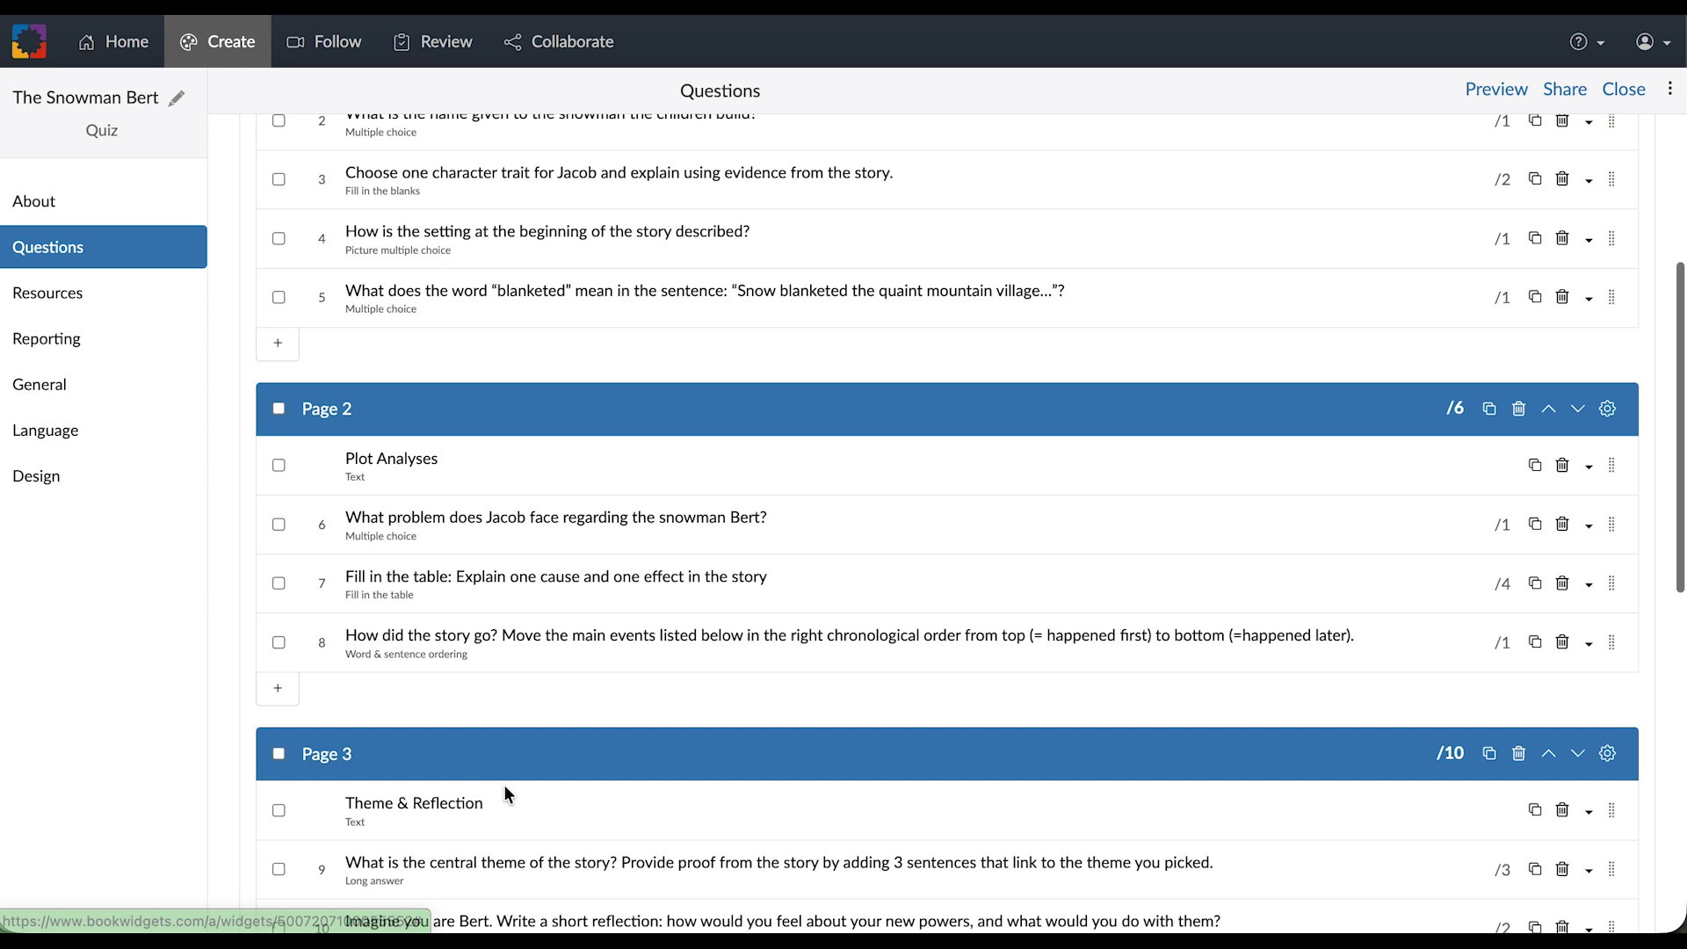
scroll(489, 610, down, 3)
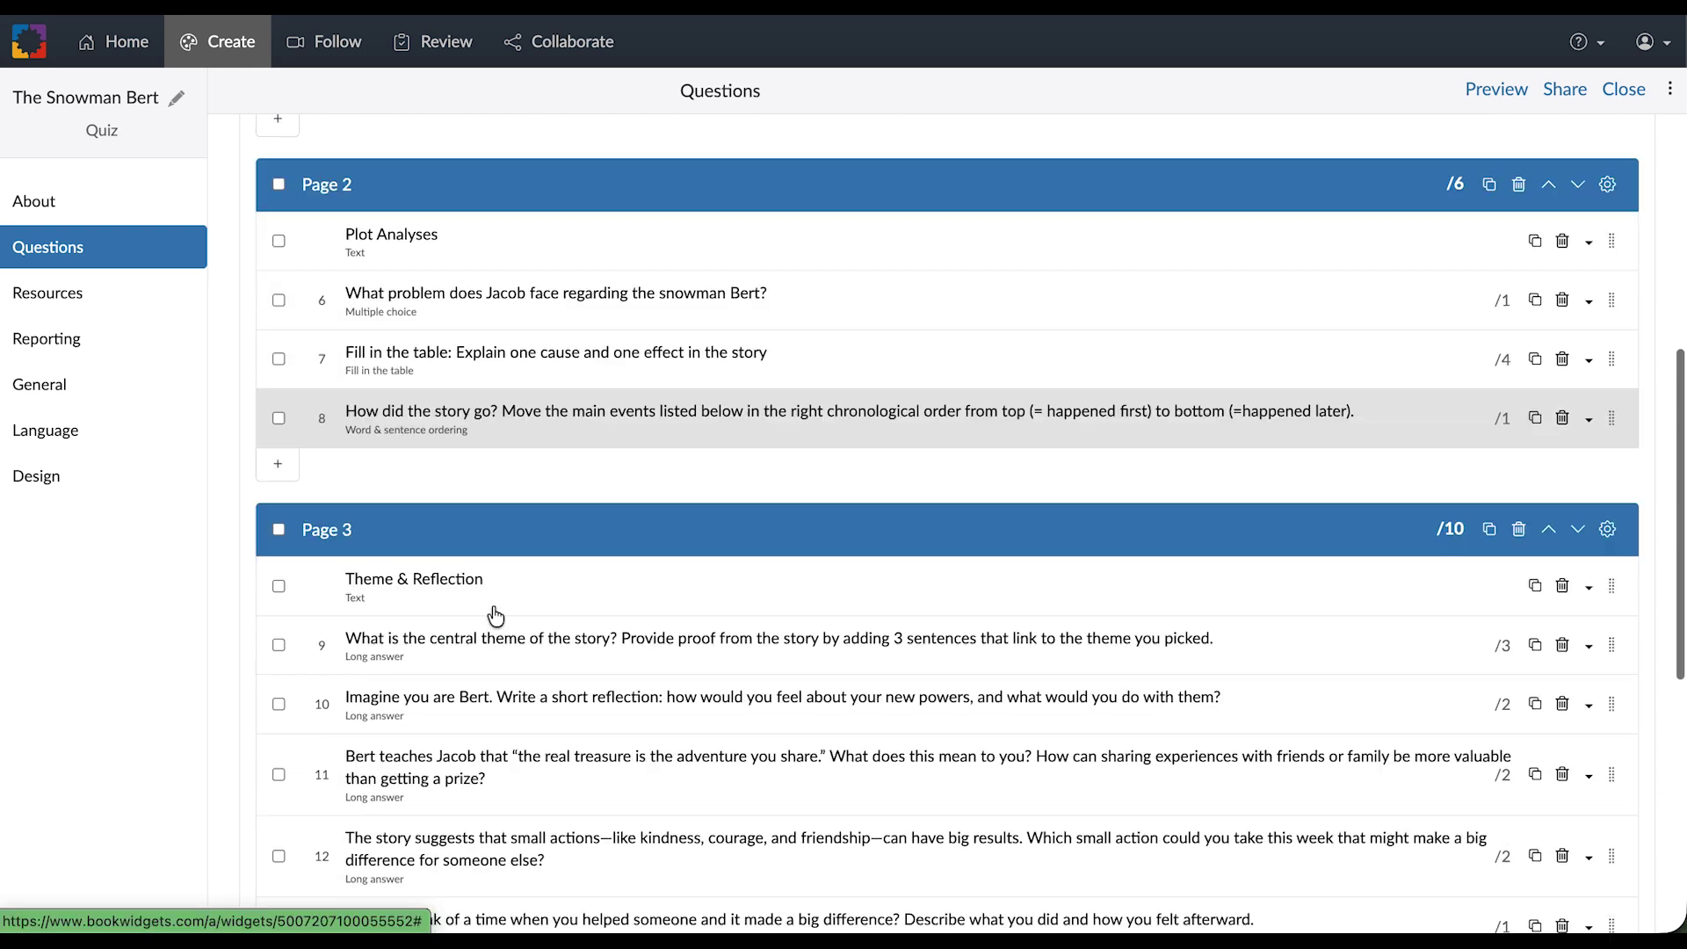
scroll(489, 777, down, 5)
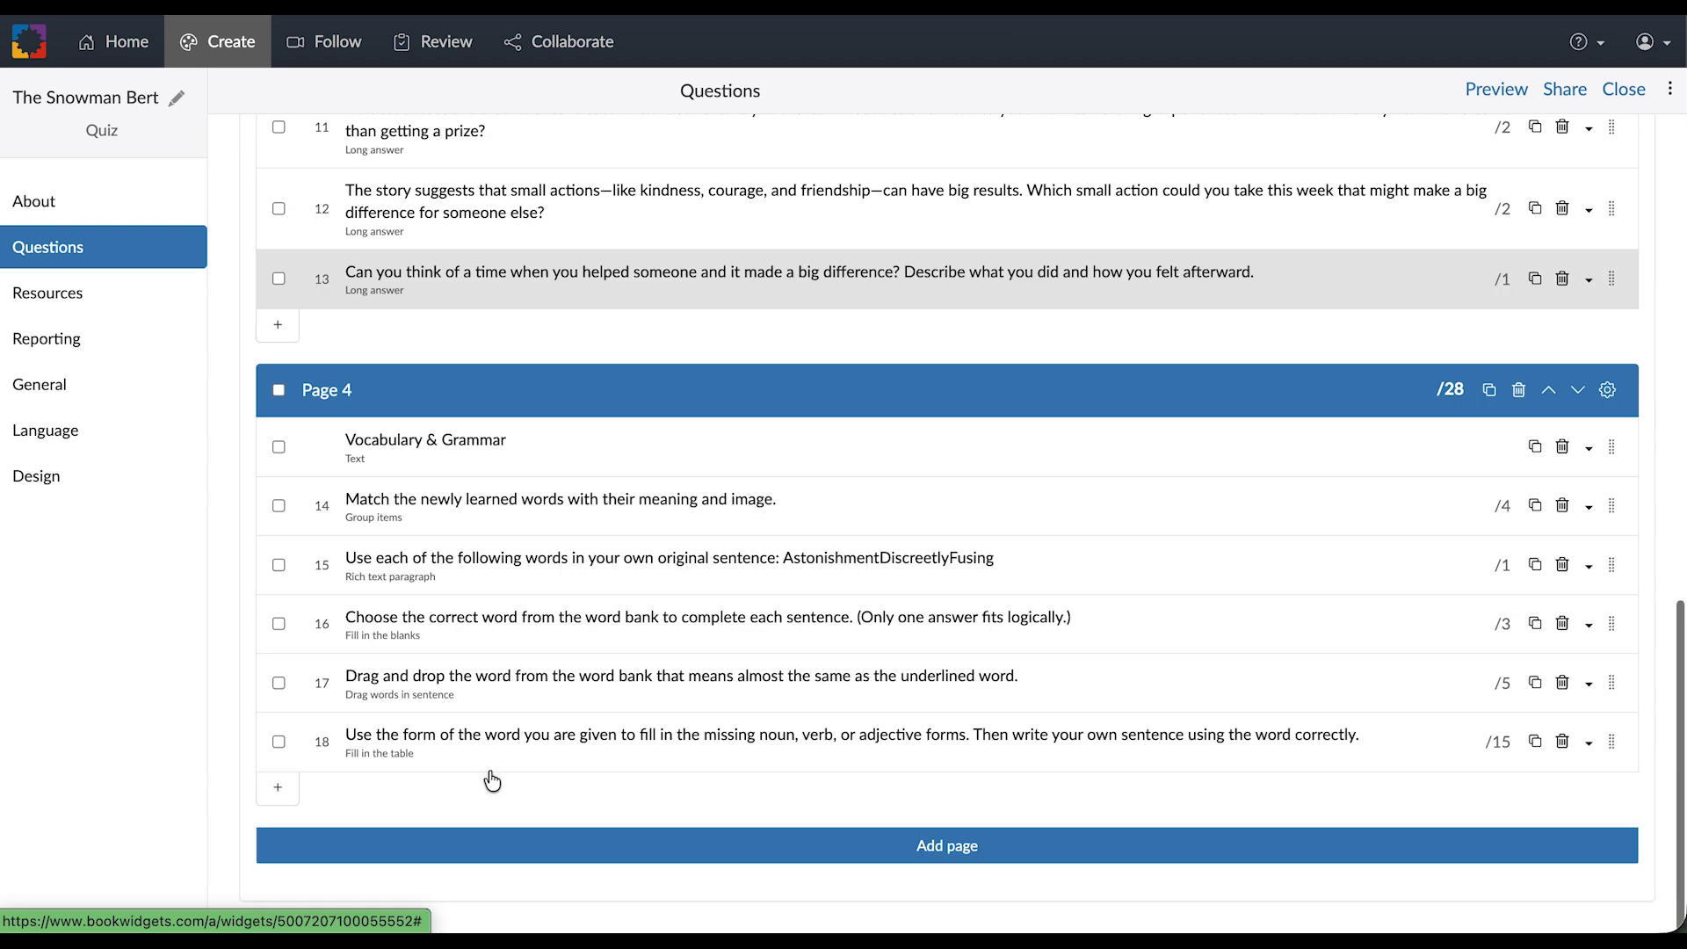
click(489, 772)
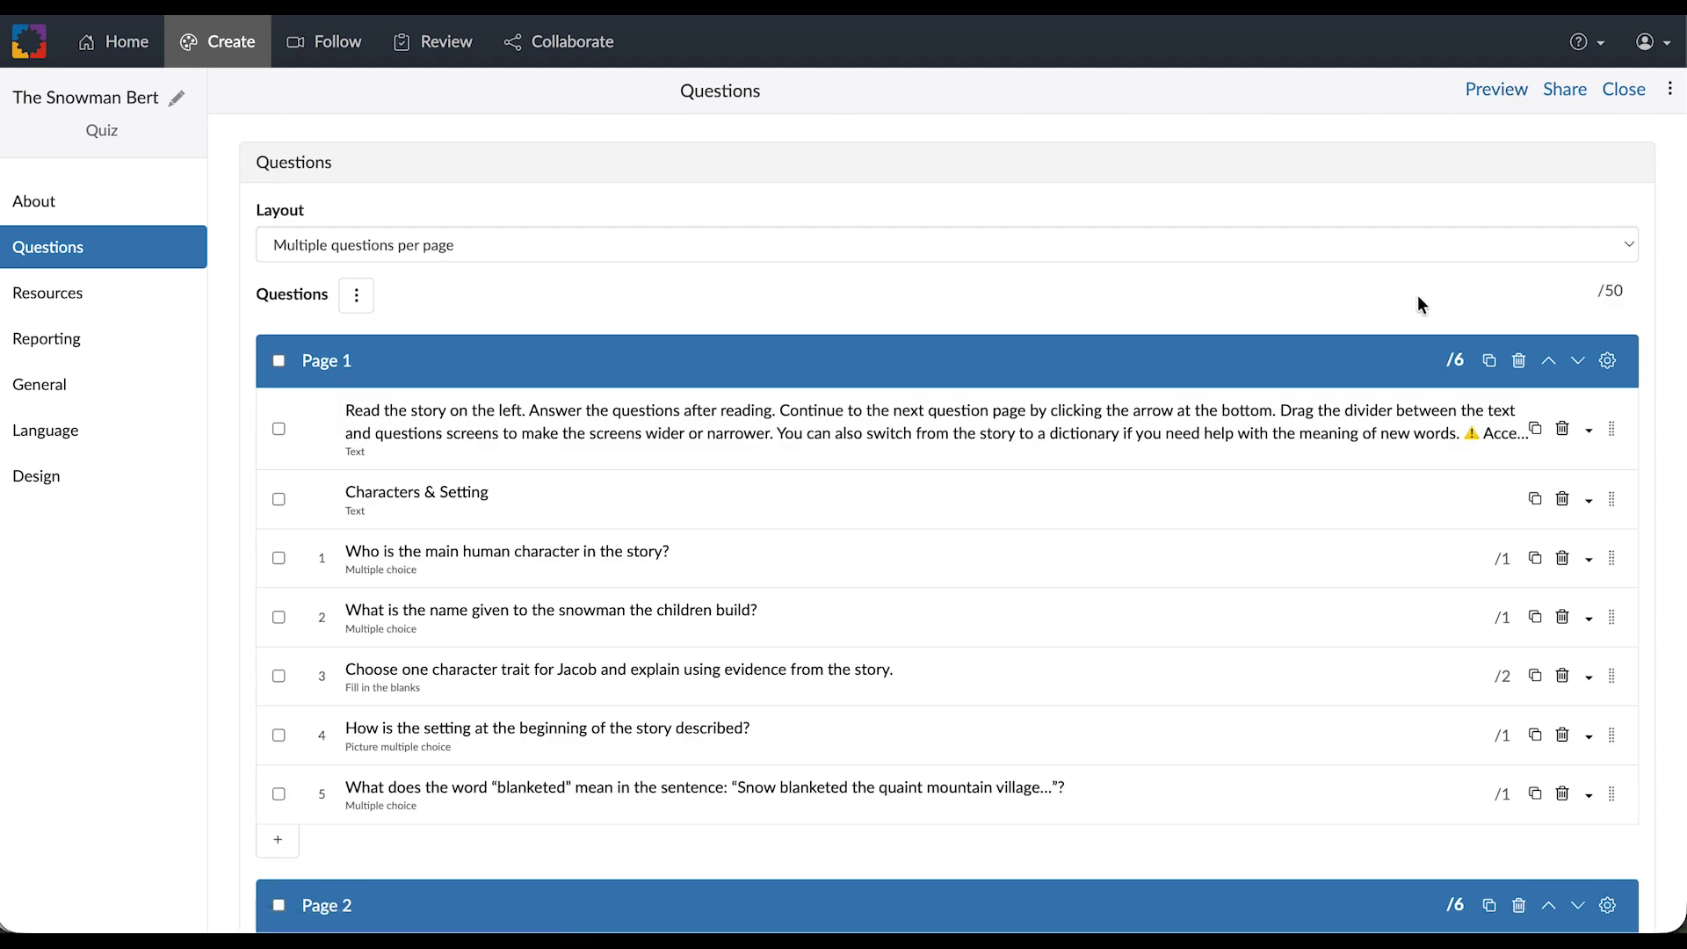
Preview The Snowman Bert quiz in the student view and look through the Characters & Setting and Plot Analyses pages
click(1503, 88)
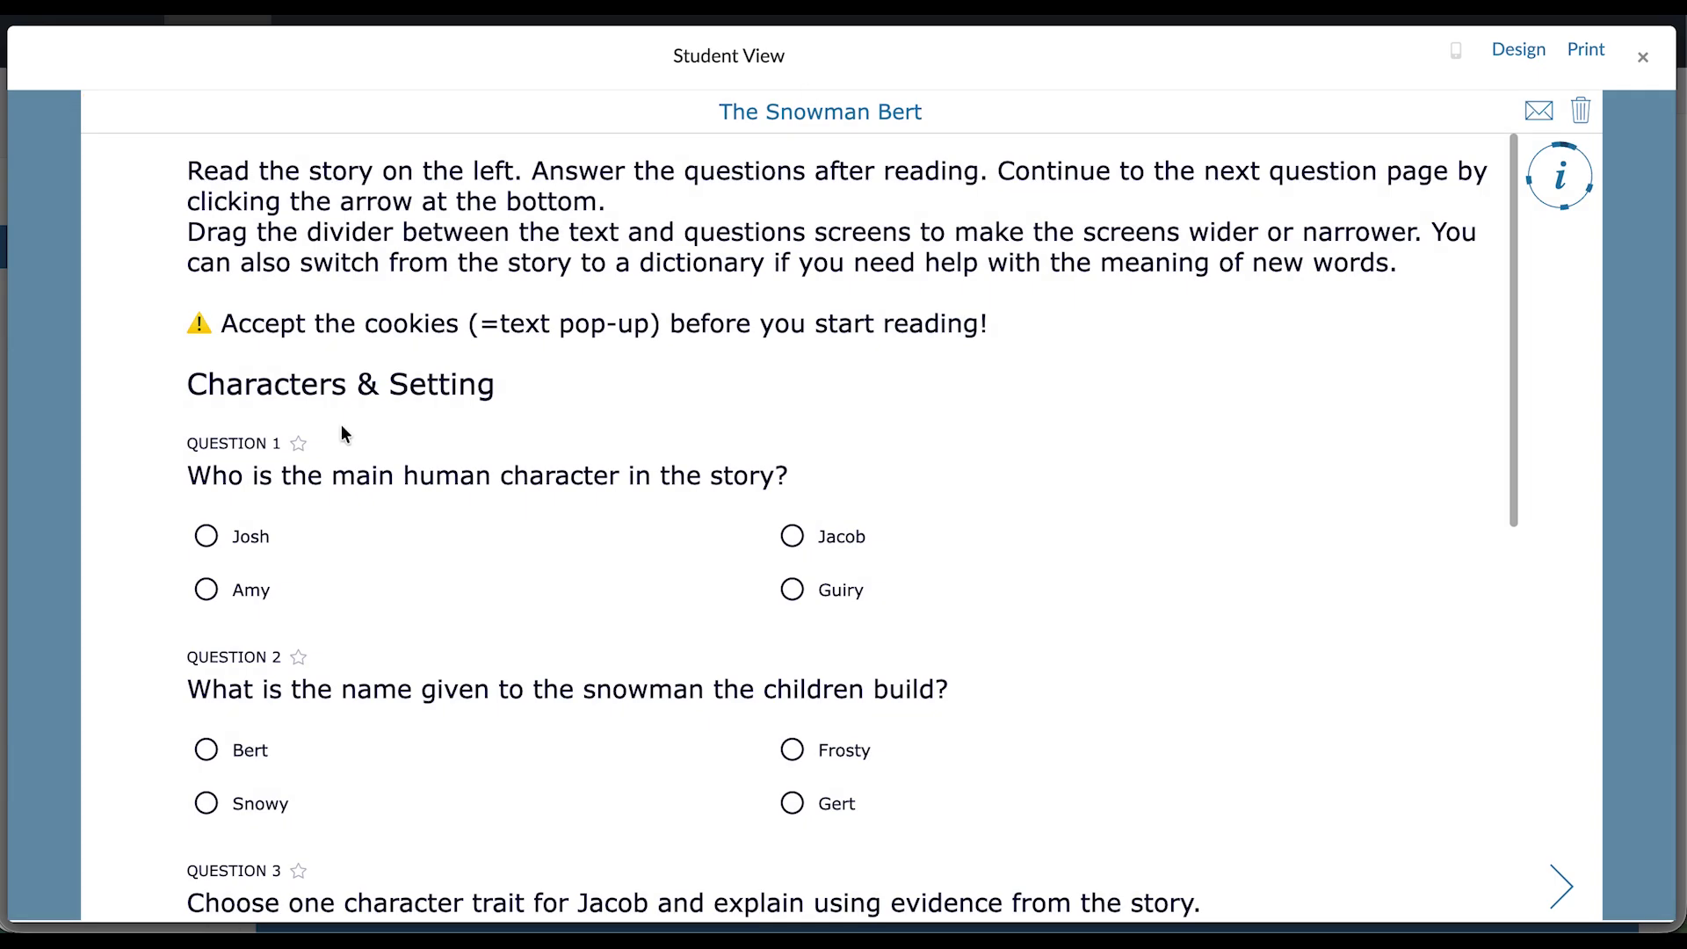
scroll(462, 415, down, 2)
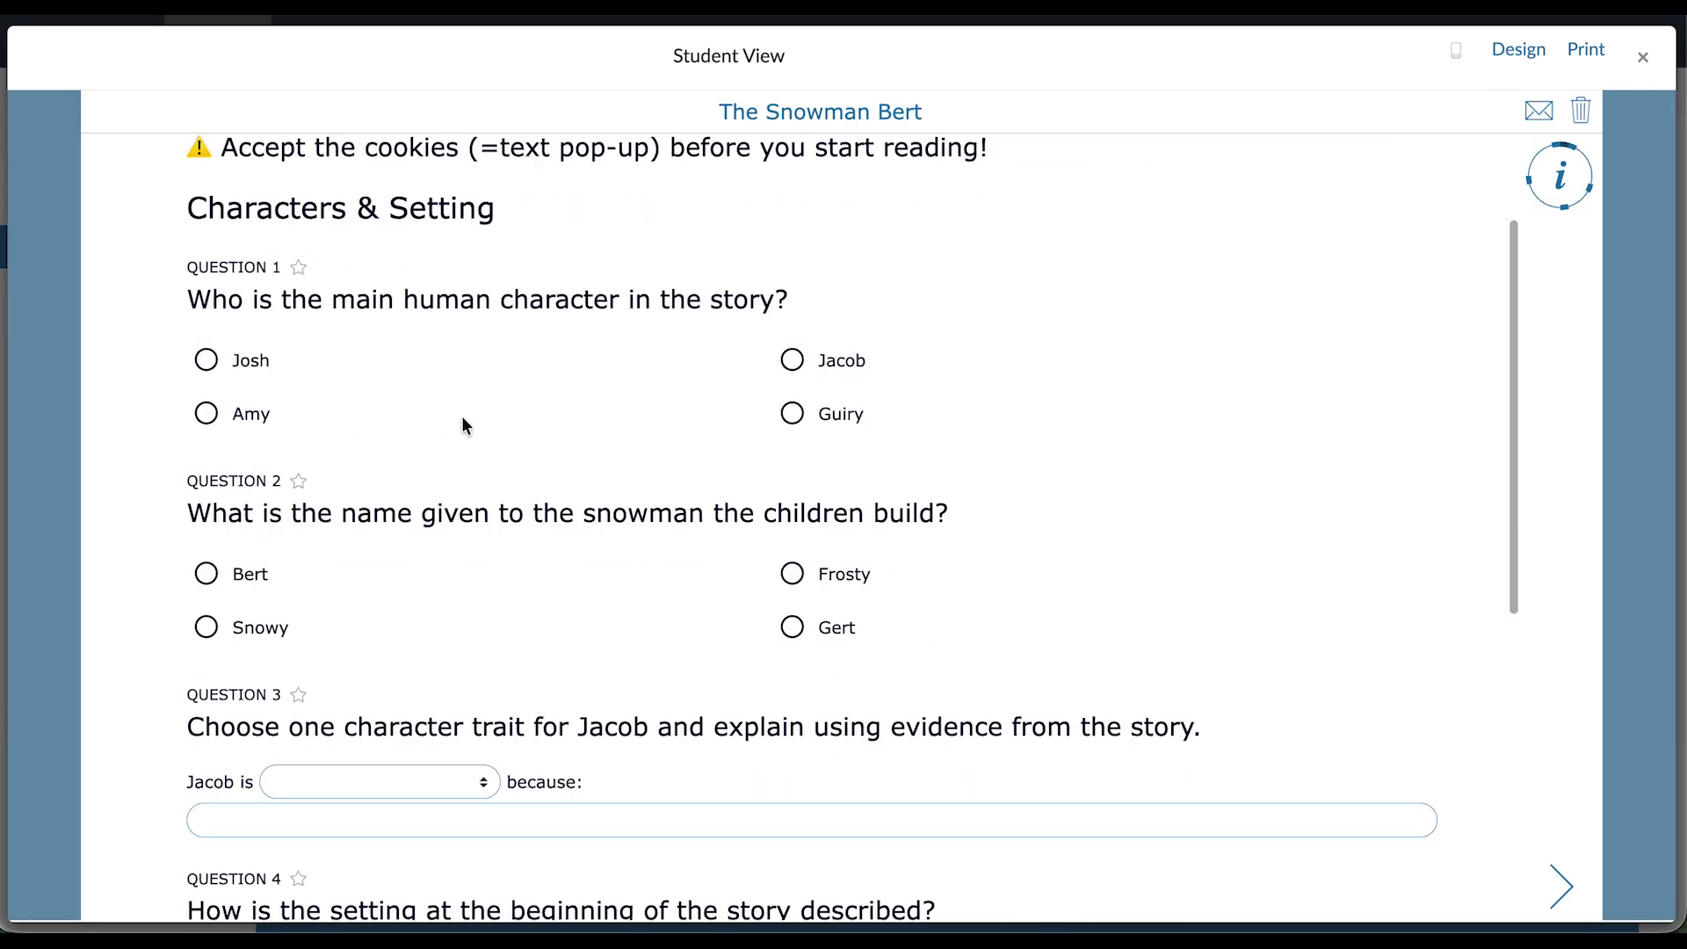
scroll(418, 747, down, 5)
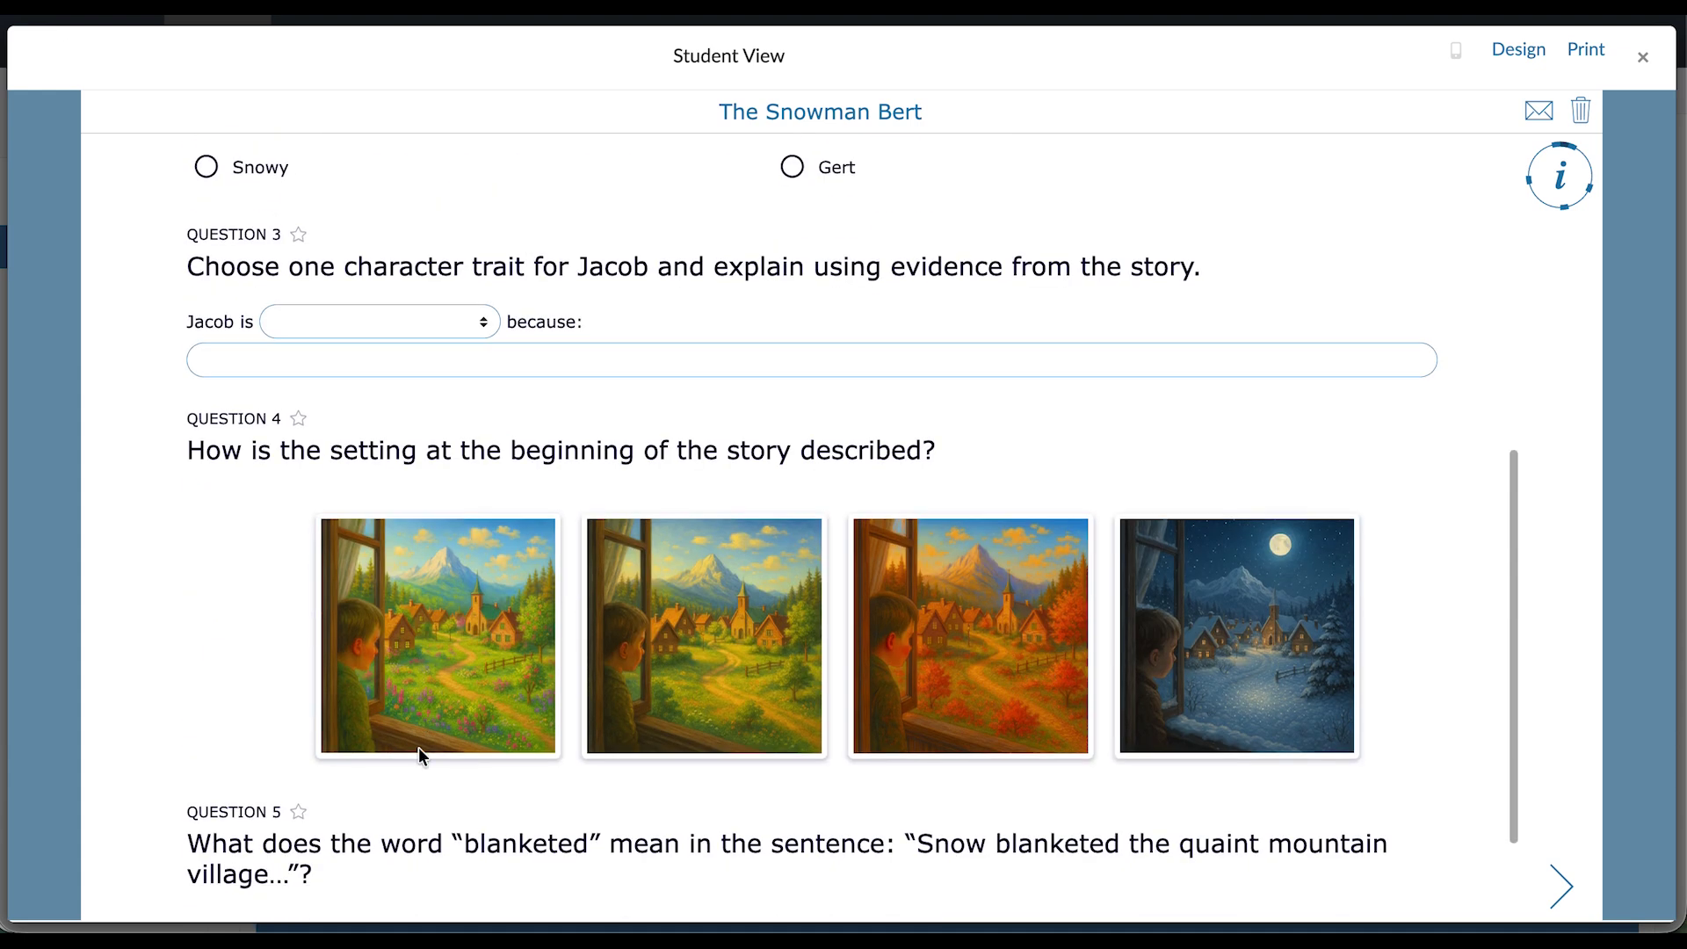
scroll(418, 747, down, 1)
scroll(419, 747, up, 9)
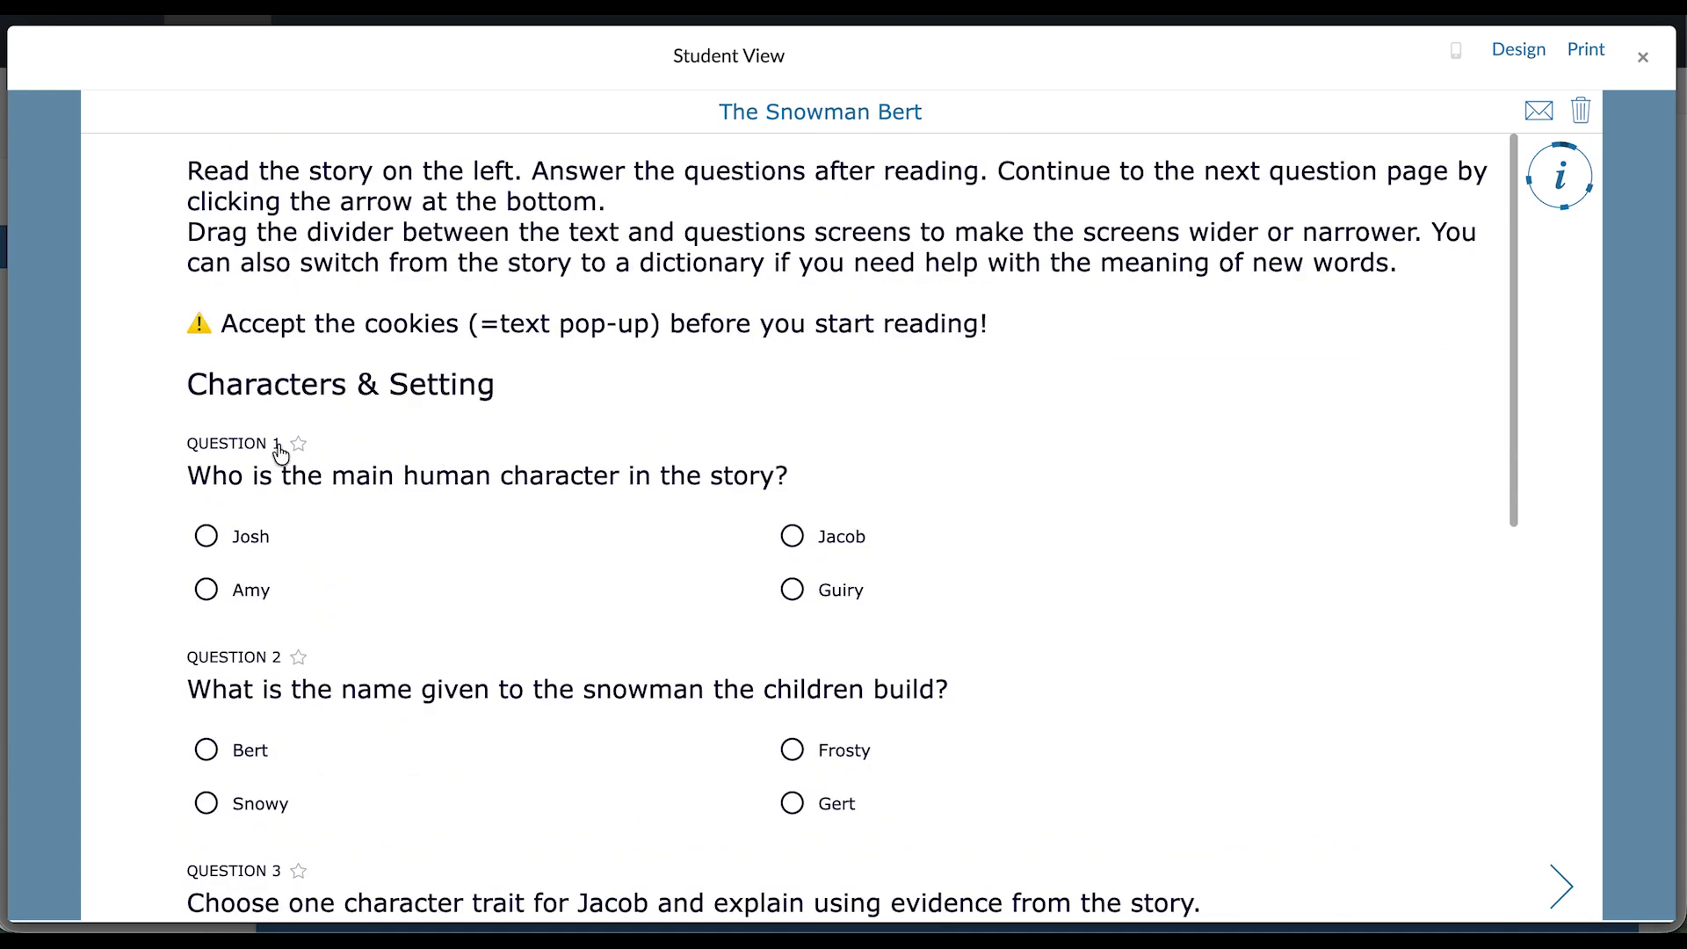
scroll(572, 396, down, 8)
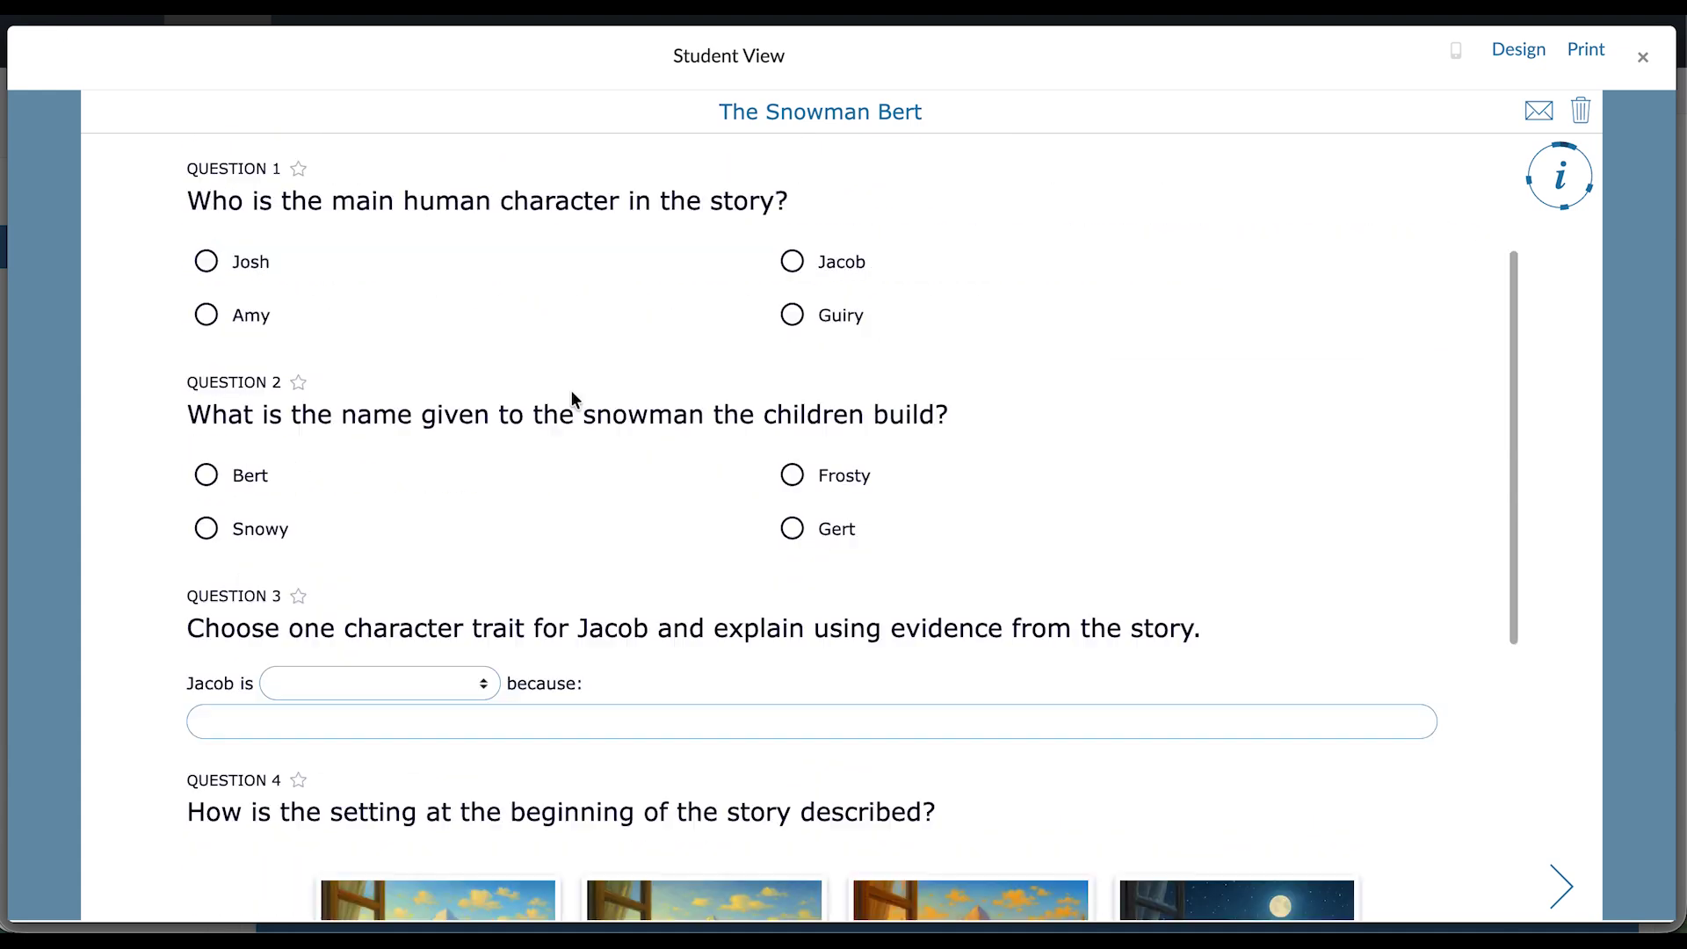
scroll(571, 390, up, 8)
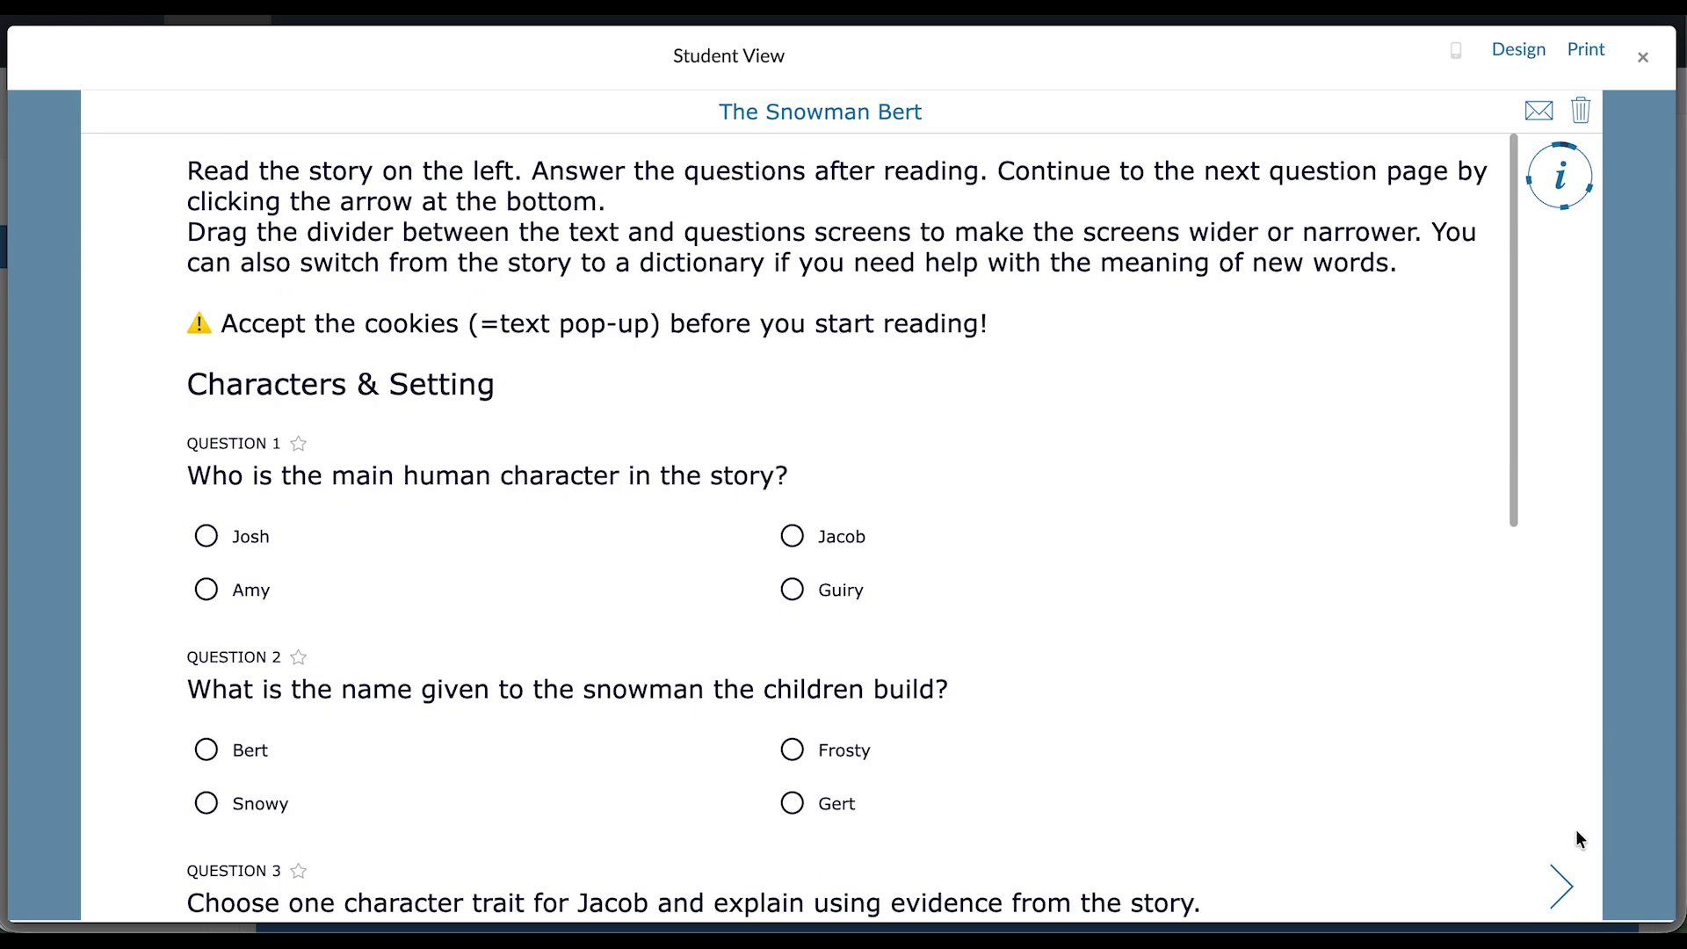
click(1562, 886)
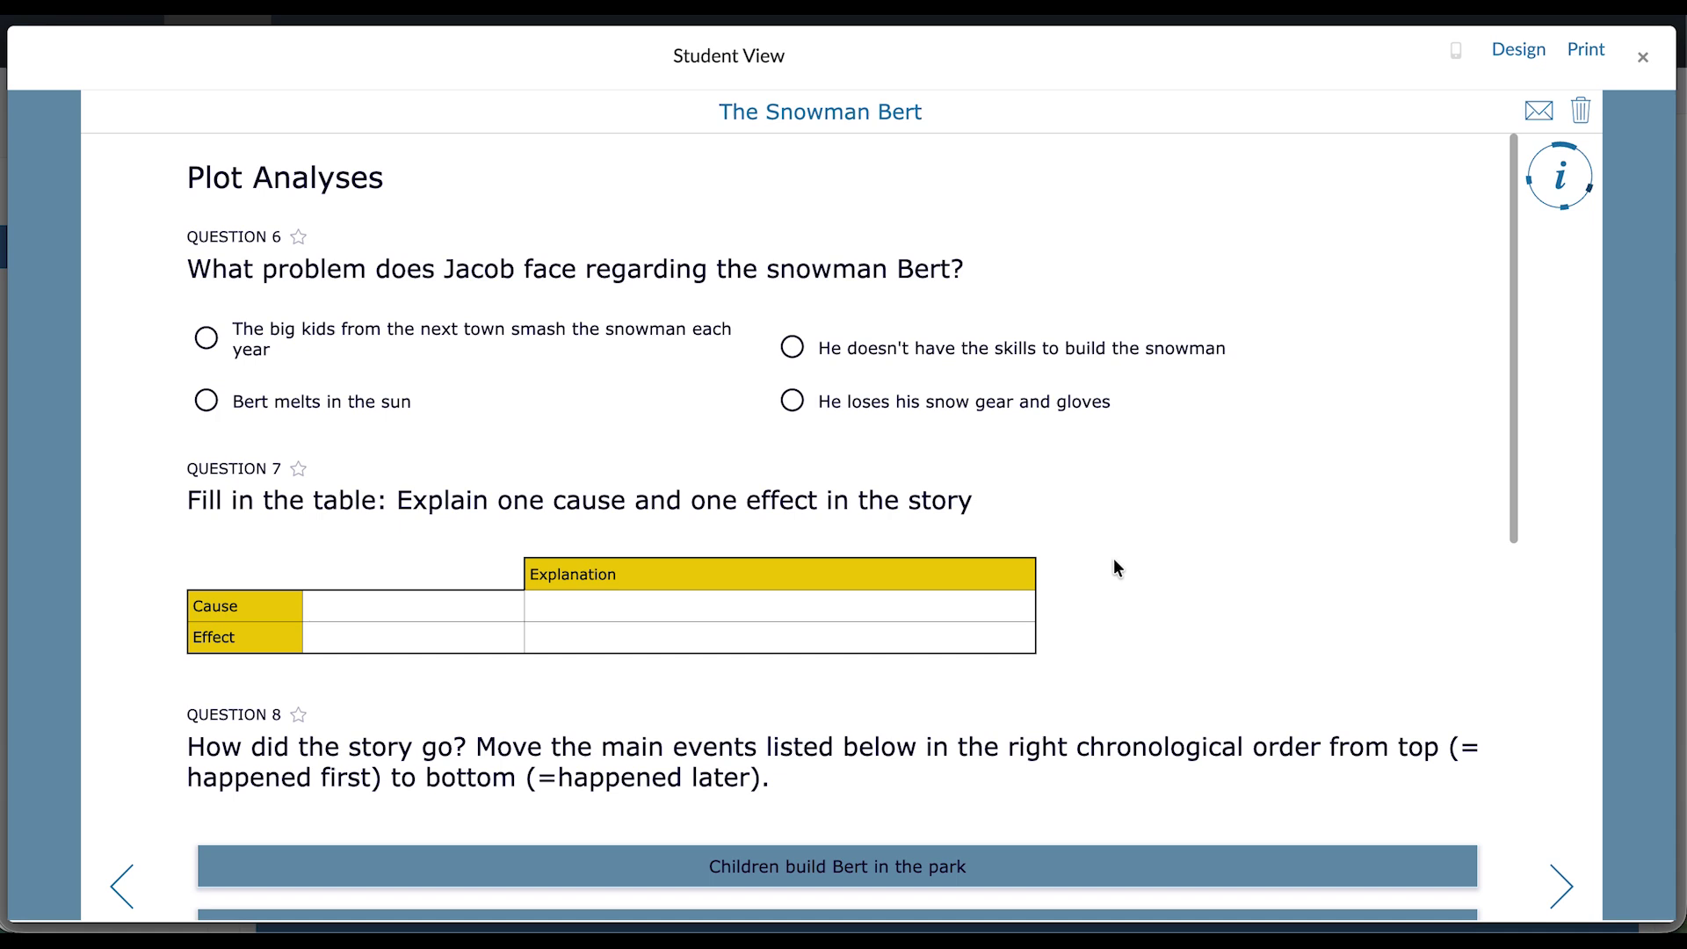
scroll(1114, 567, down, 8)
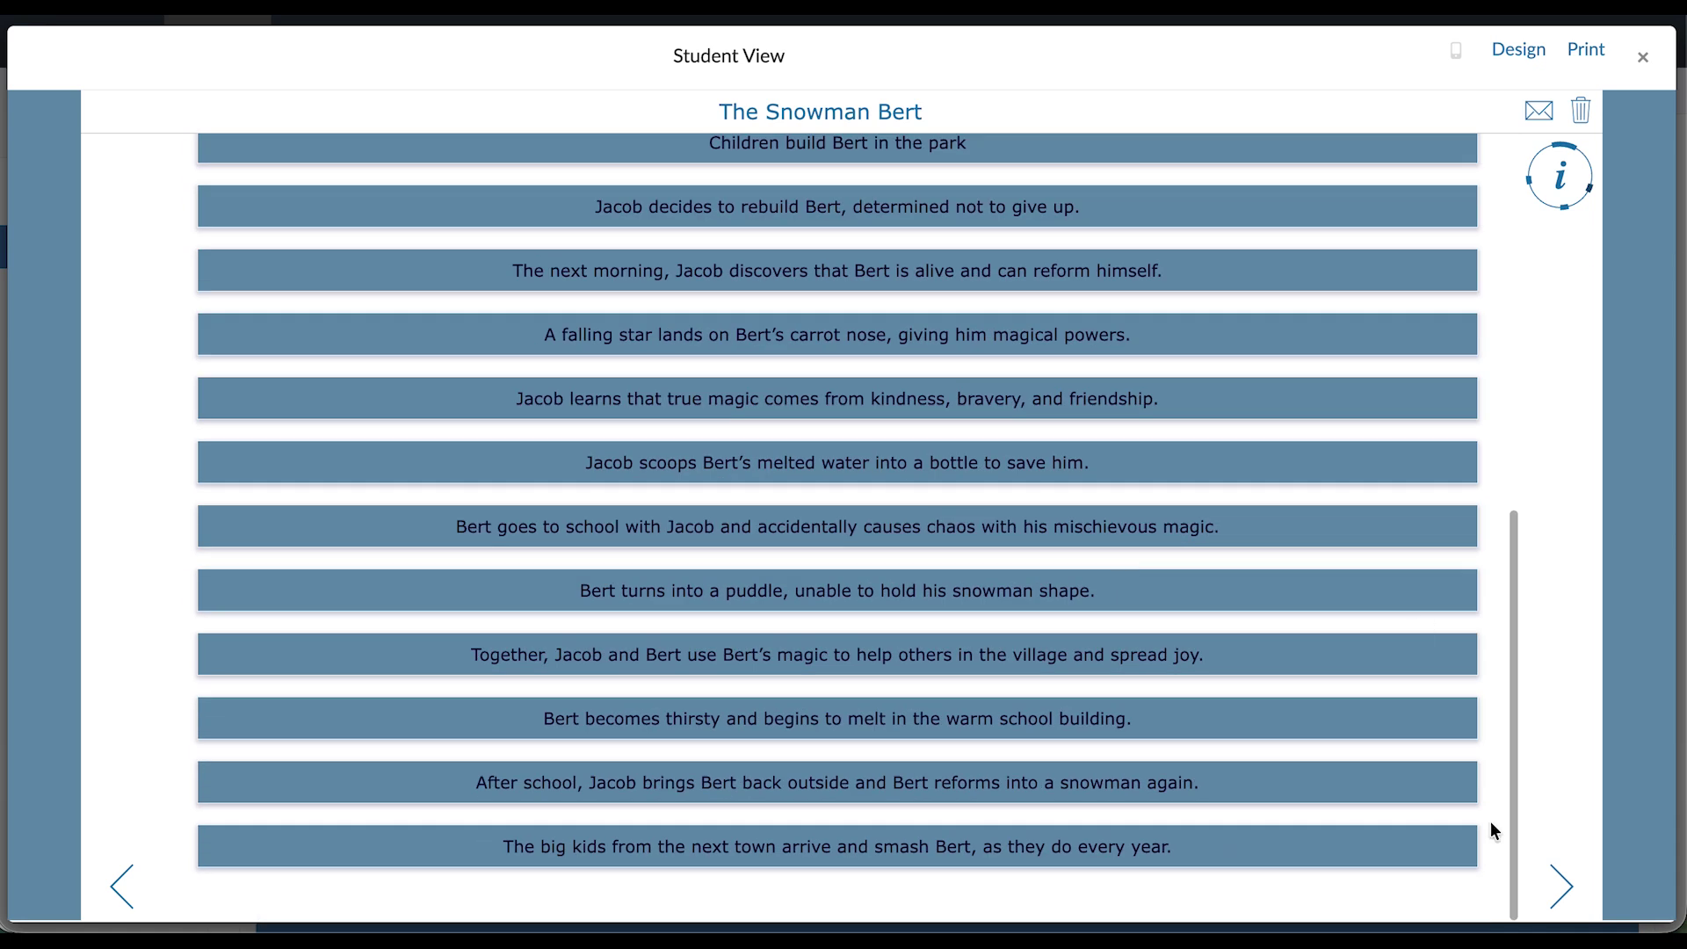
Look through the Theme & Reflection and Vocabulary & Grammar pages in the student view of The Snowman Bert quiz
click(1561, 886)
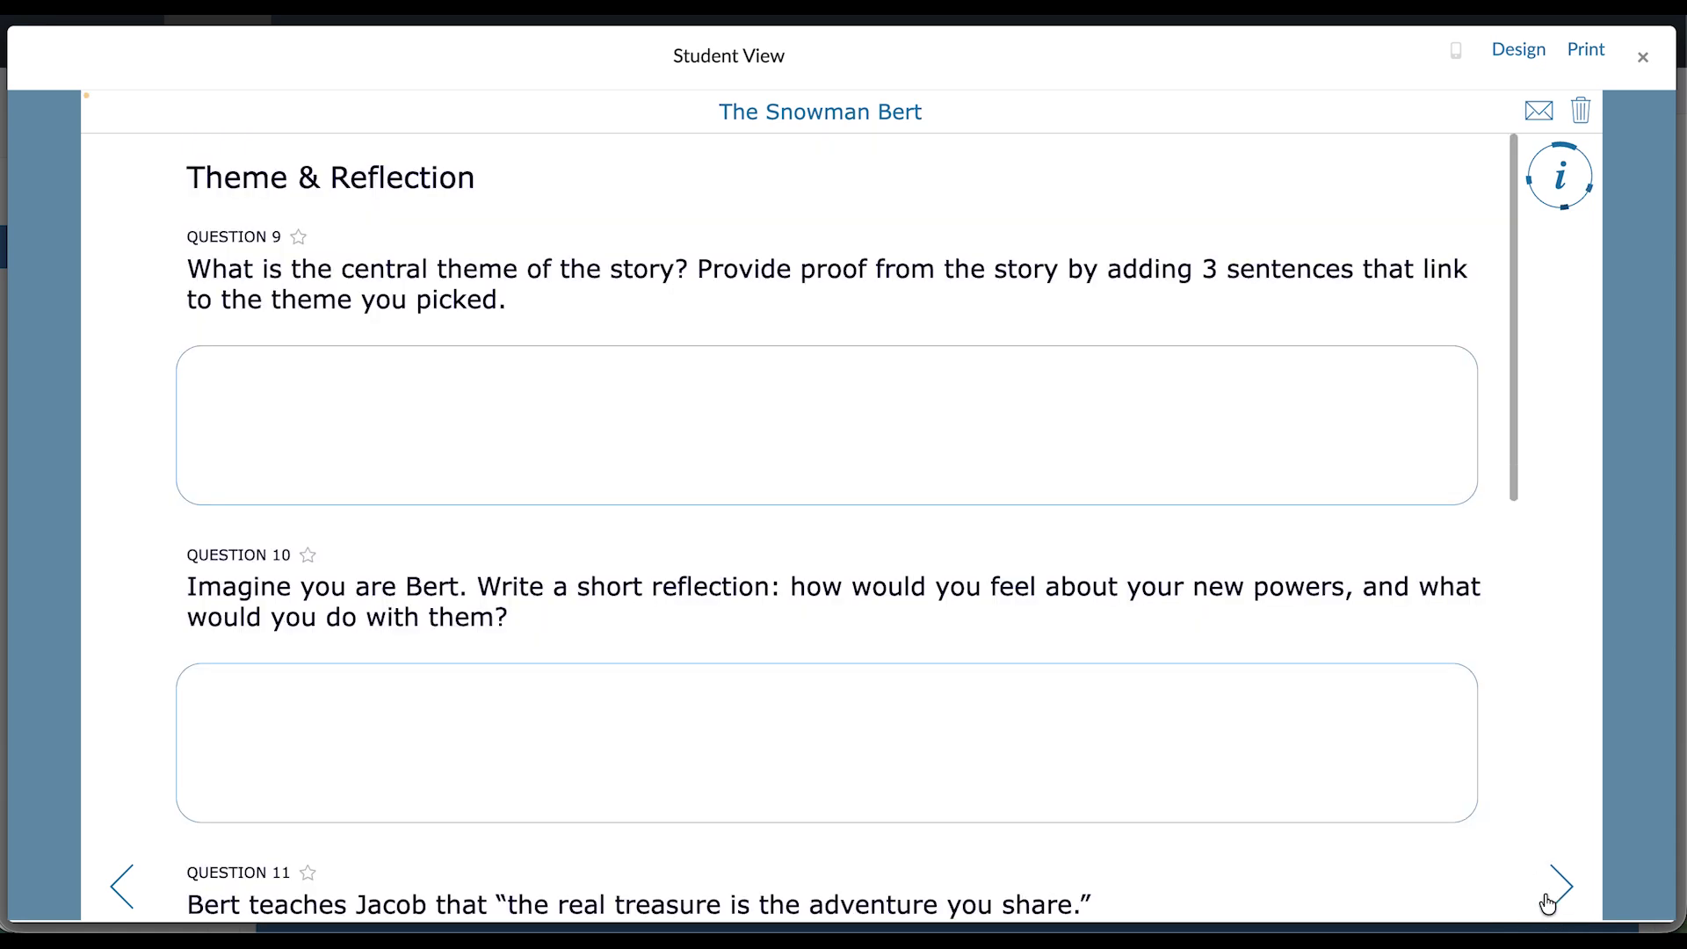
scroll(864, 622, down, 10)
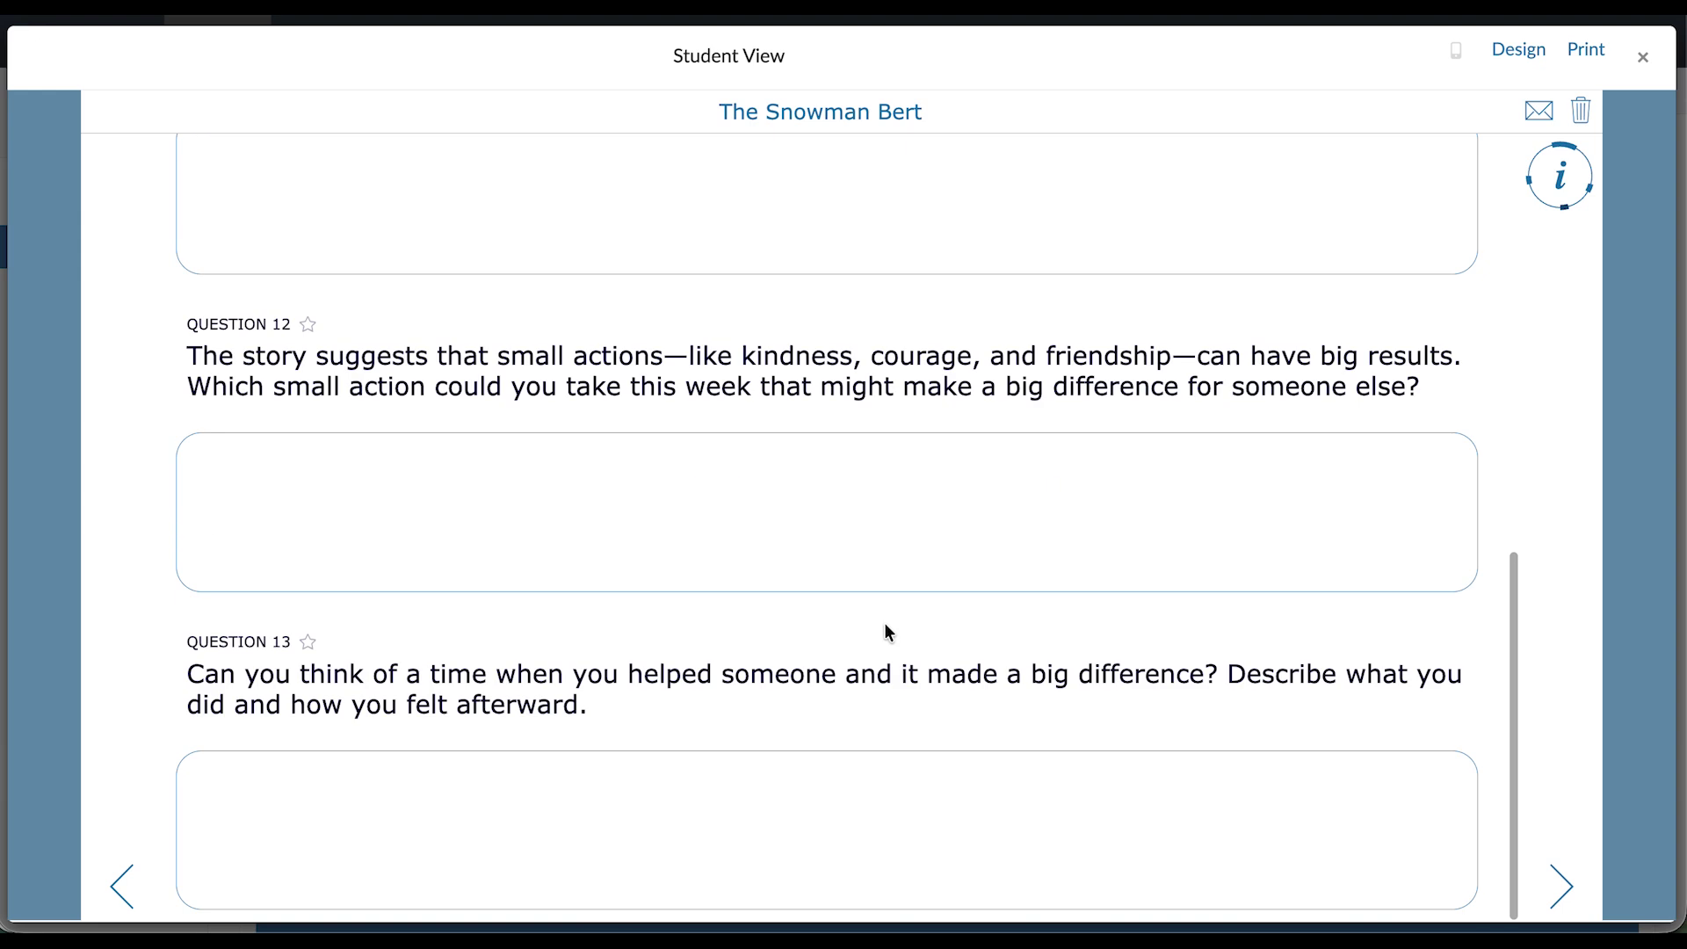
click(1561, 886)
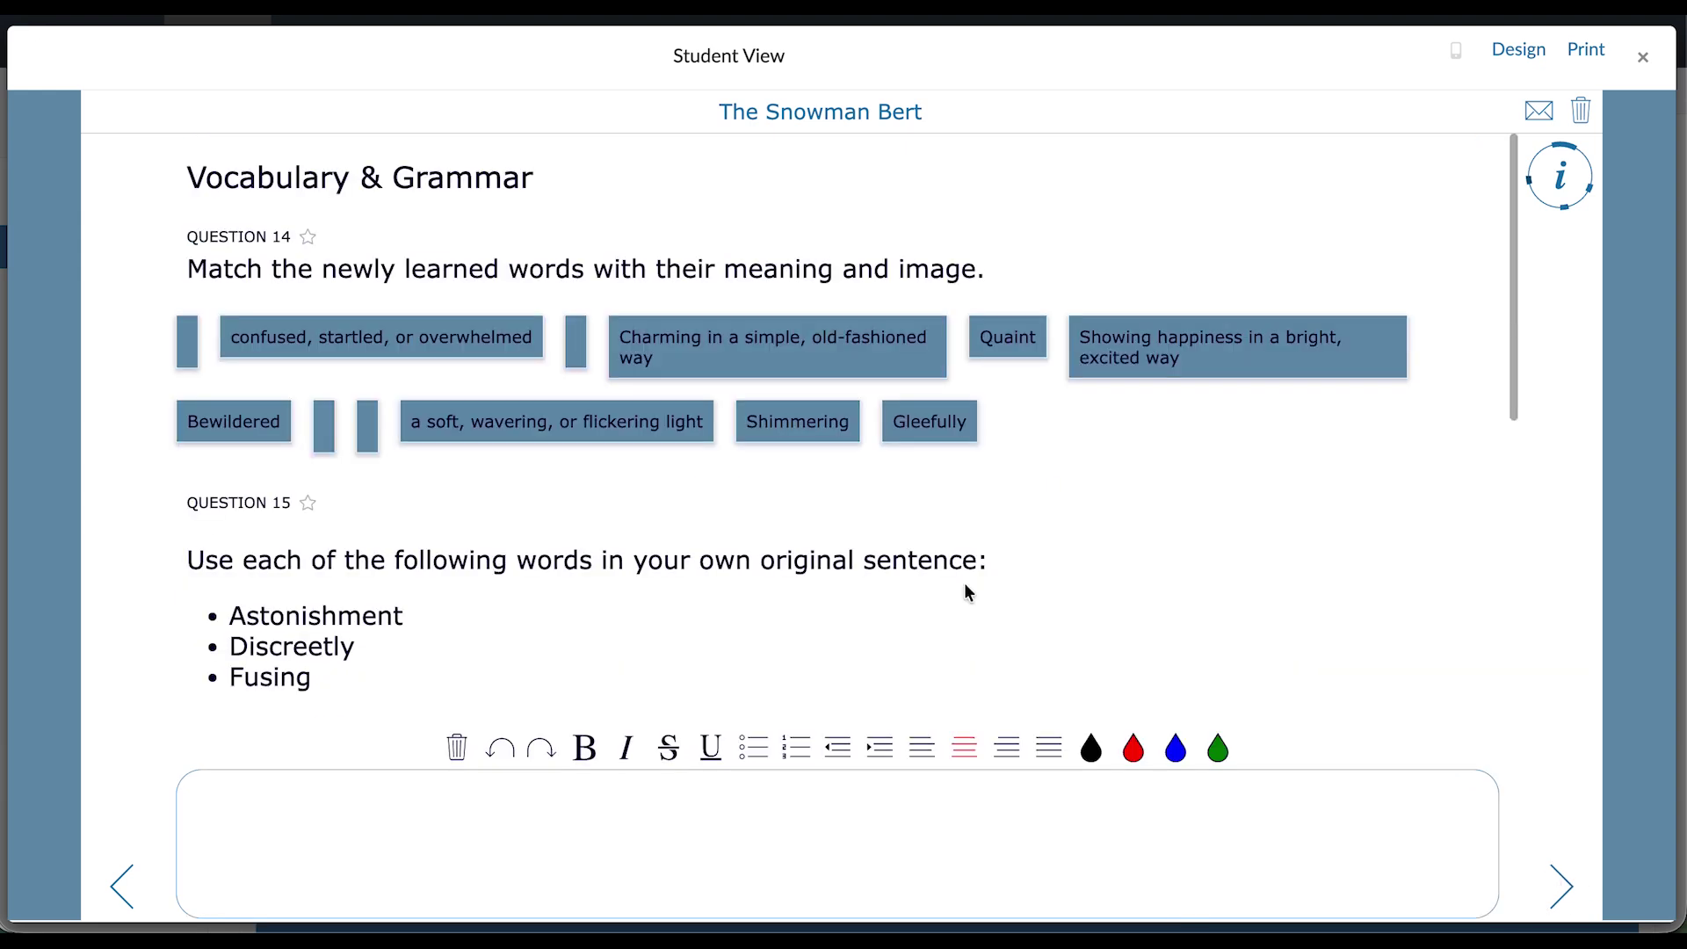
scroll(964, 592, down, 1)
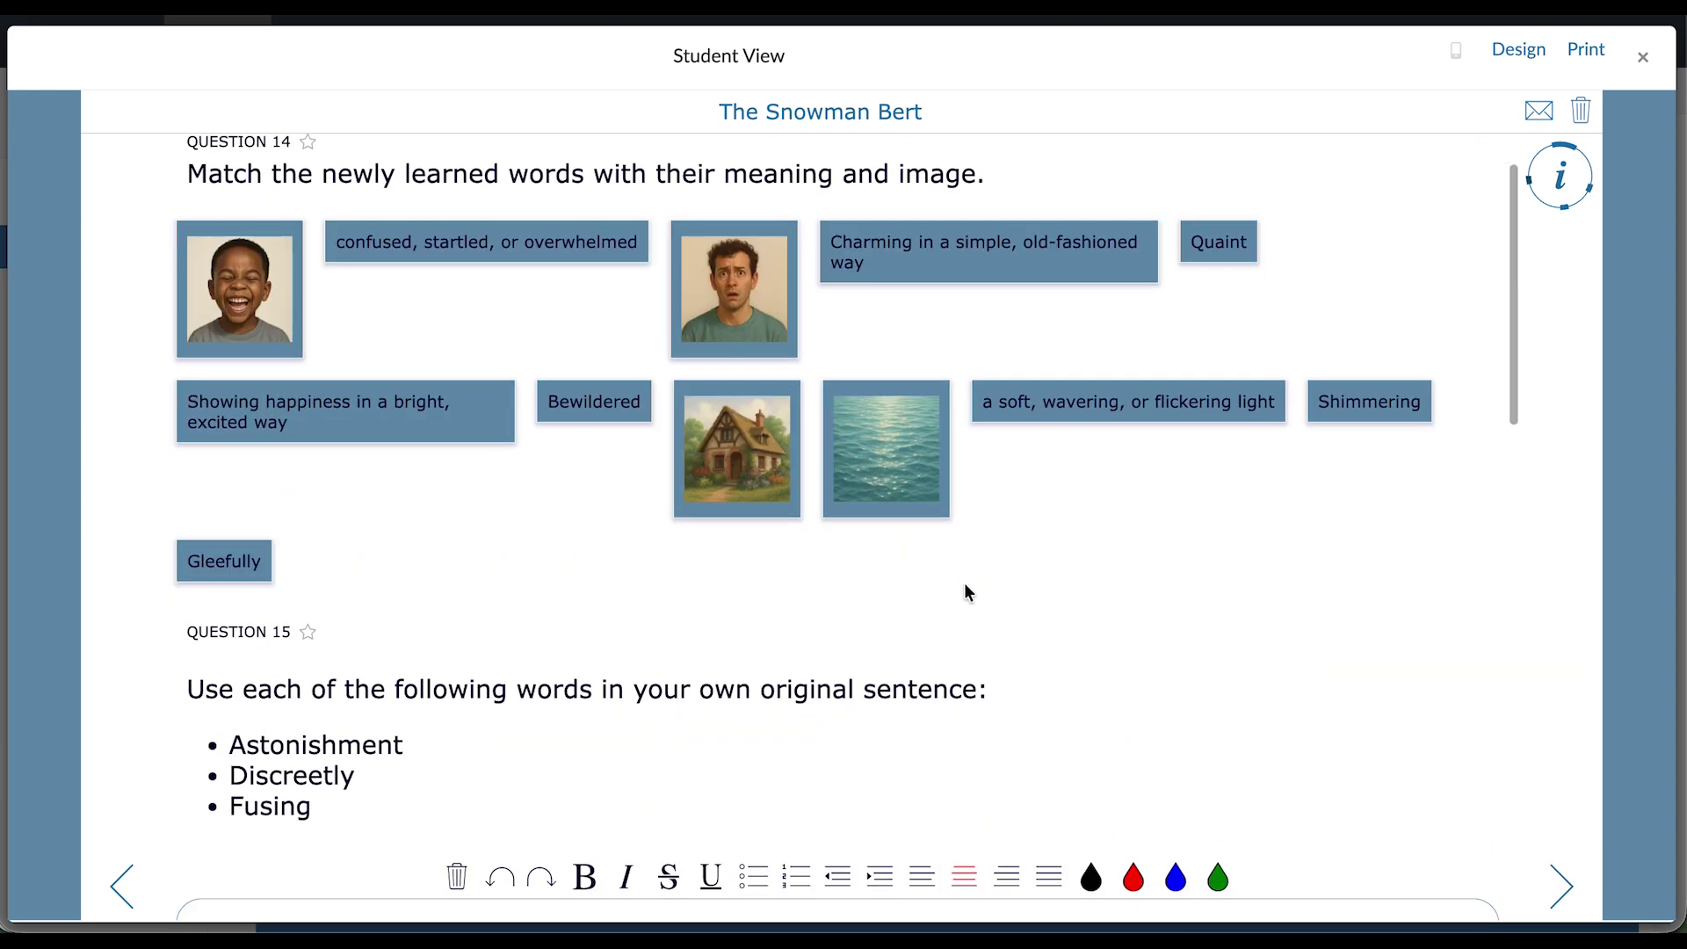
scroll(964, 591, up, 1)
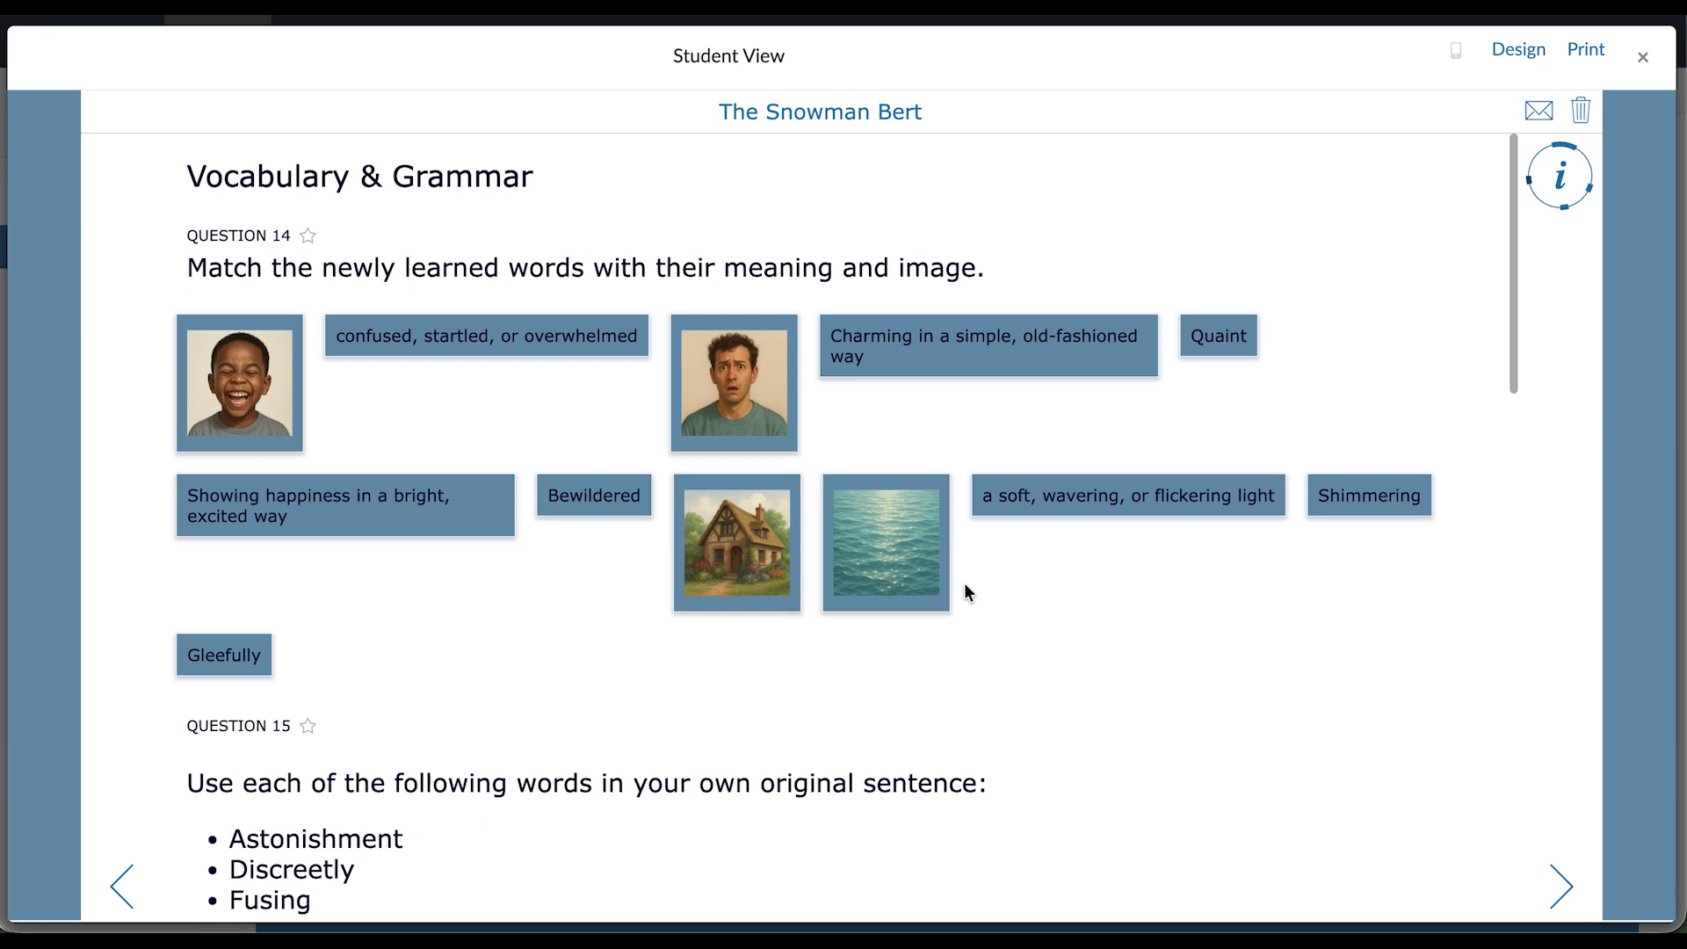
scroll(963, 583, down, 18)
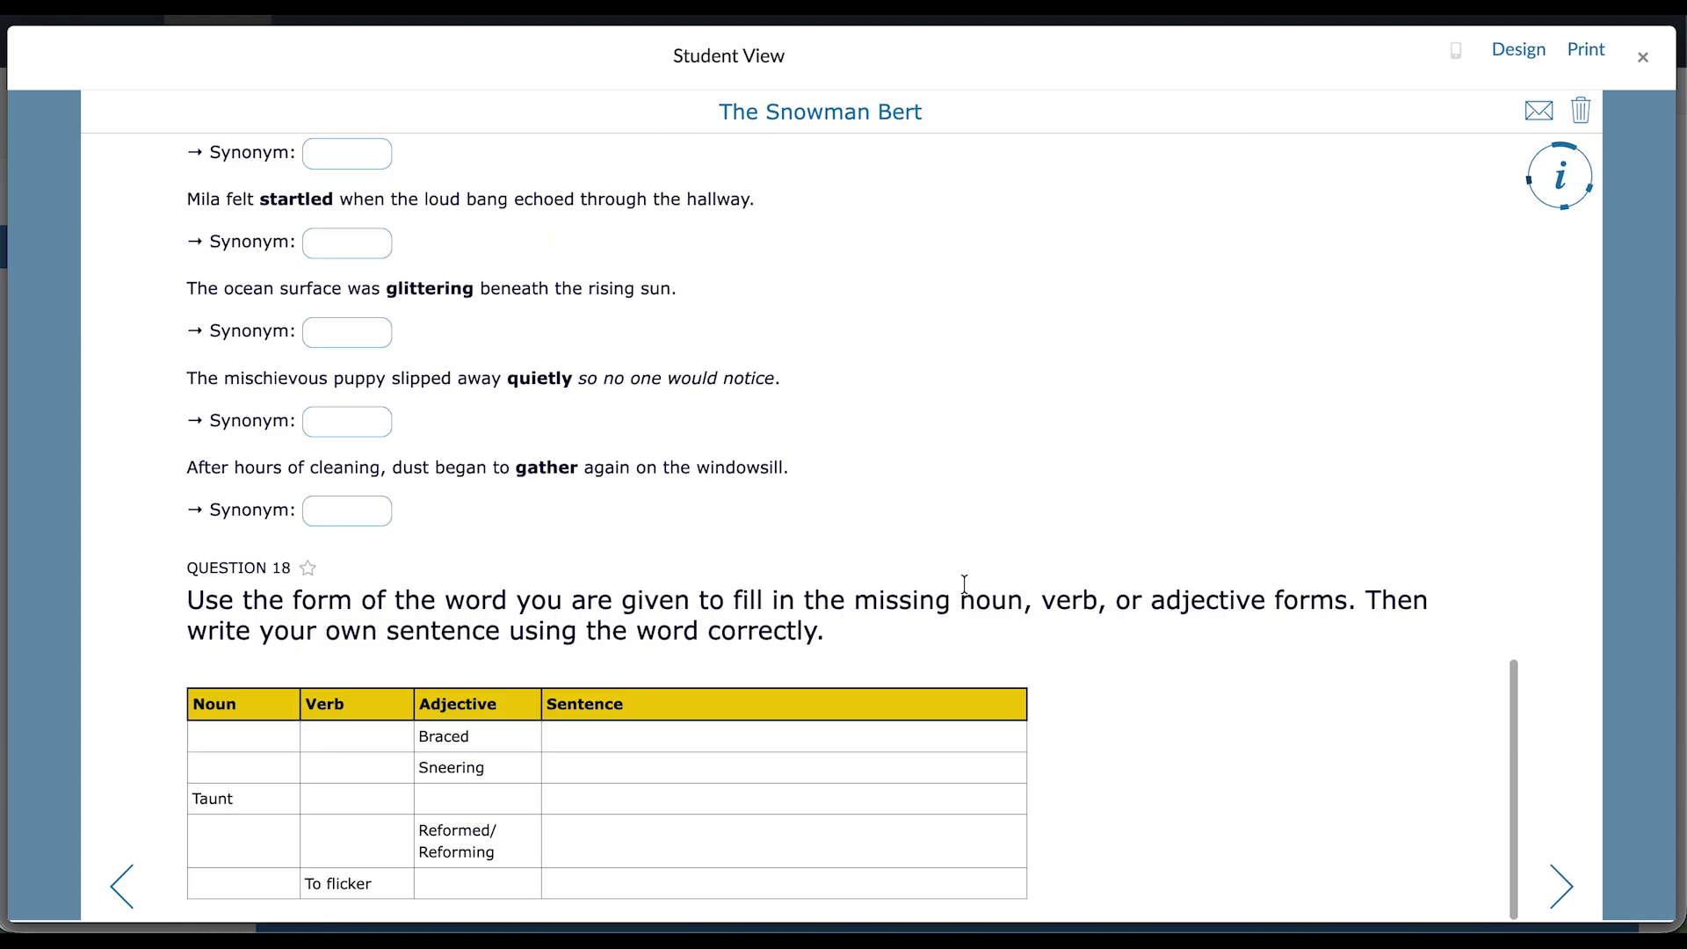
scroll(964, 584, up, 18)
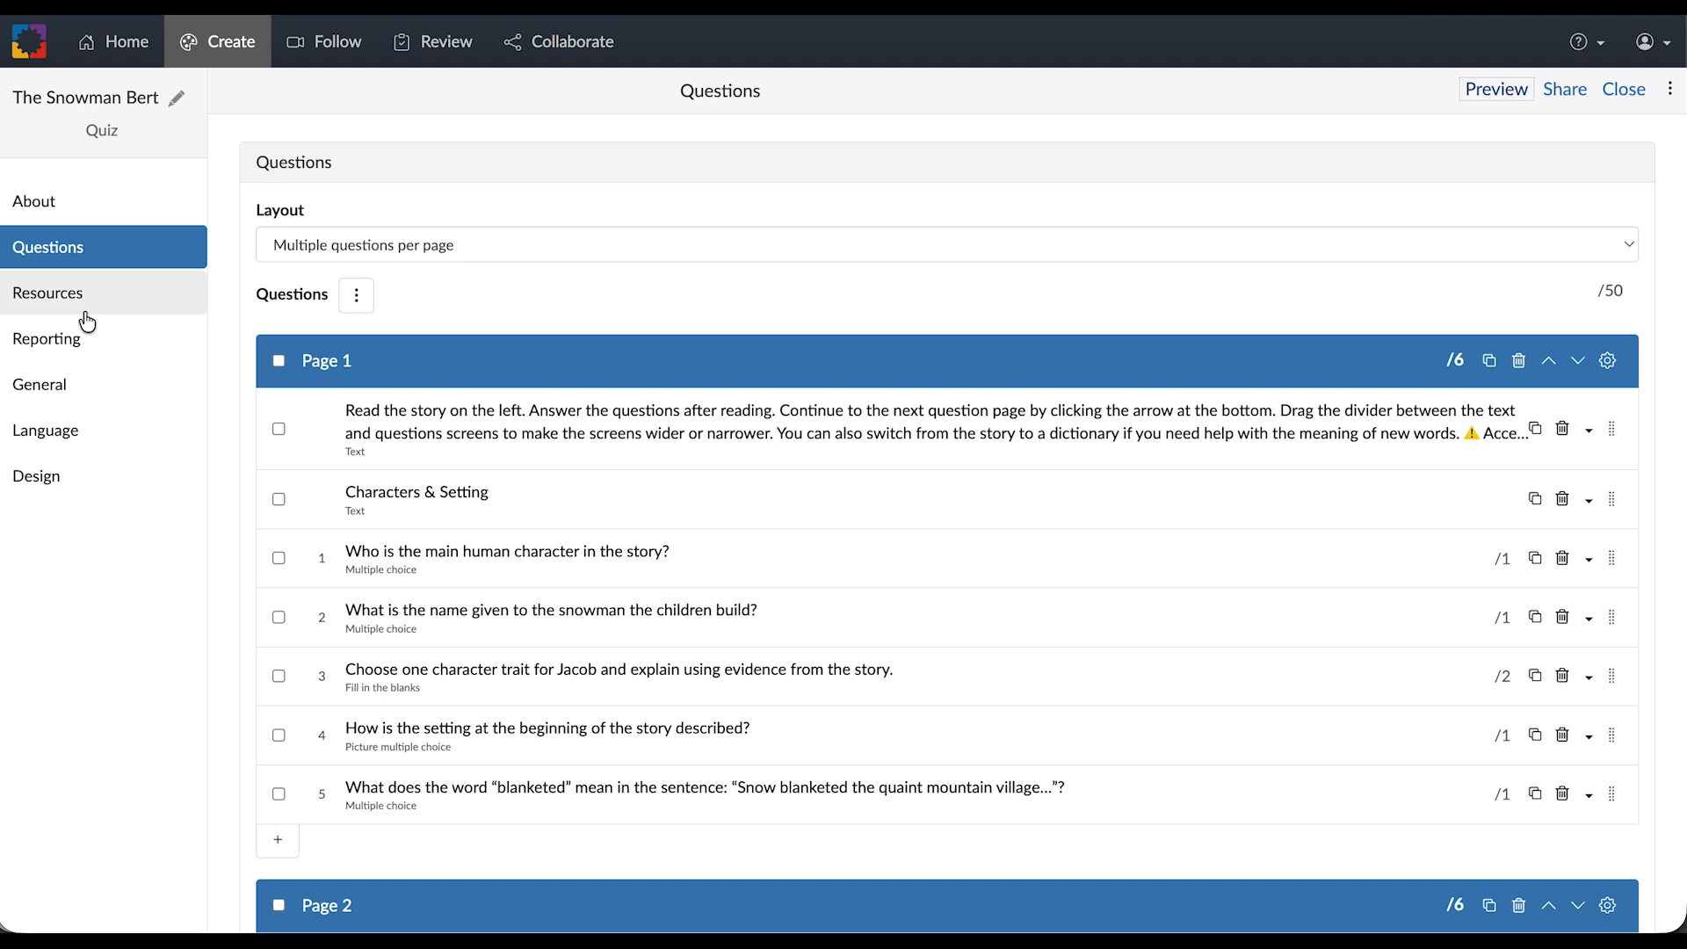
click(157, 312)
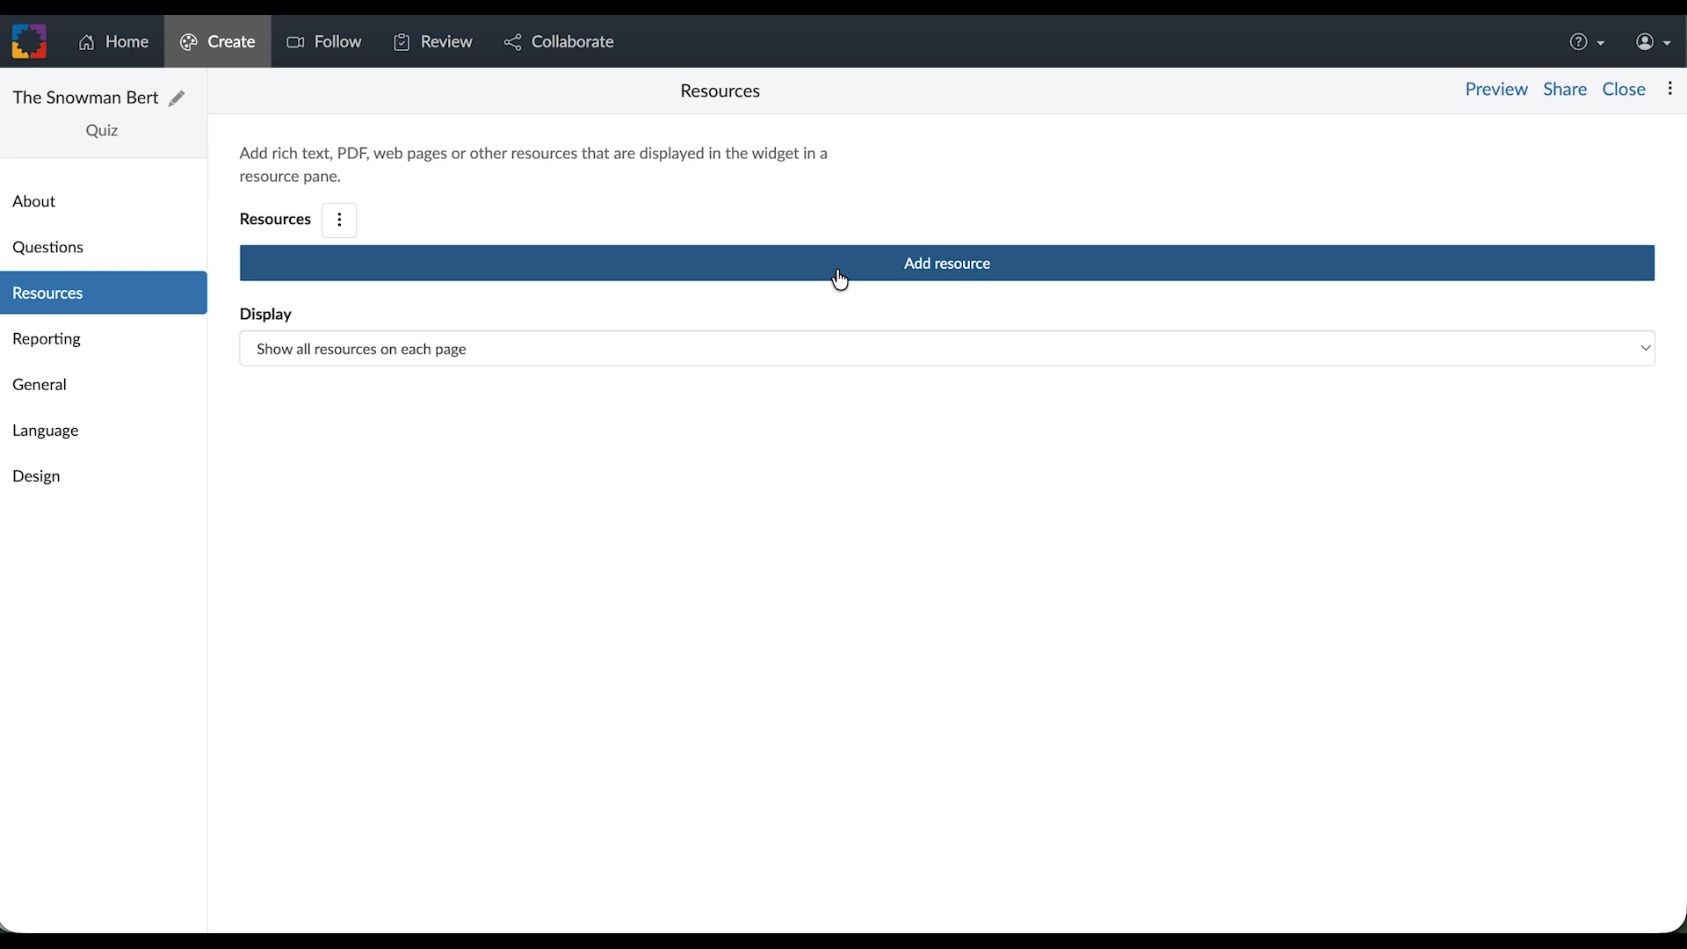
click(995, 268)
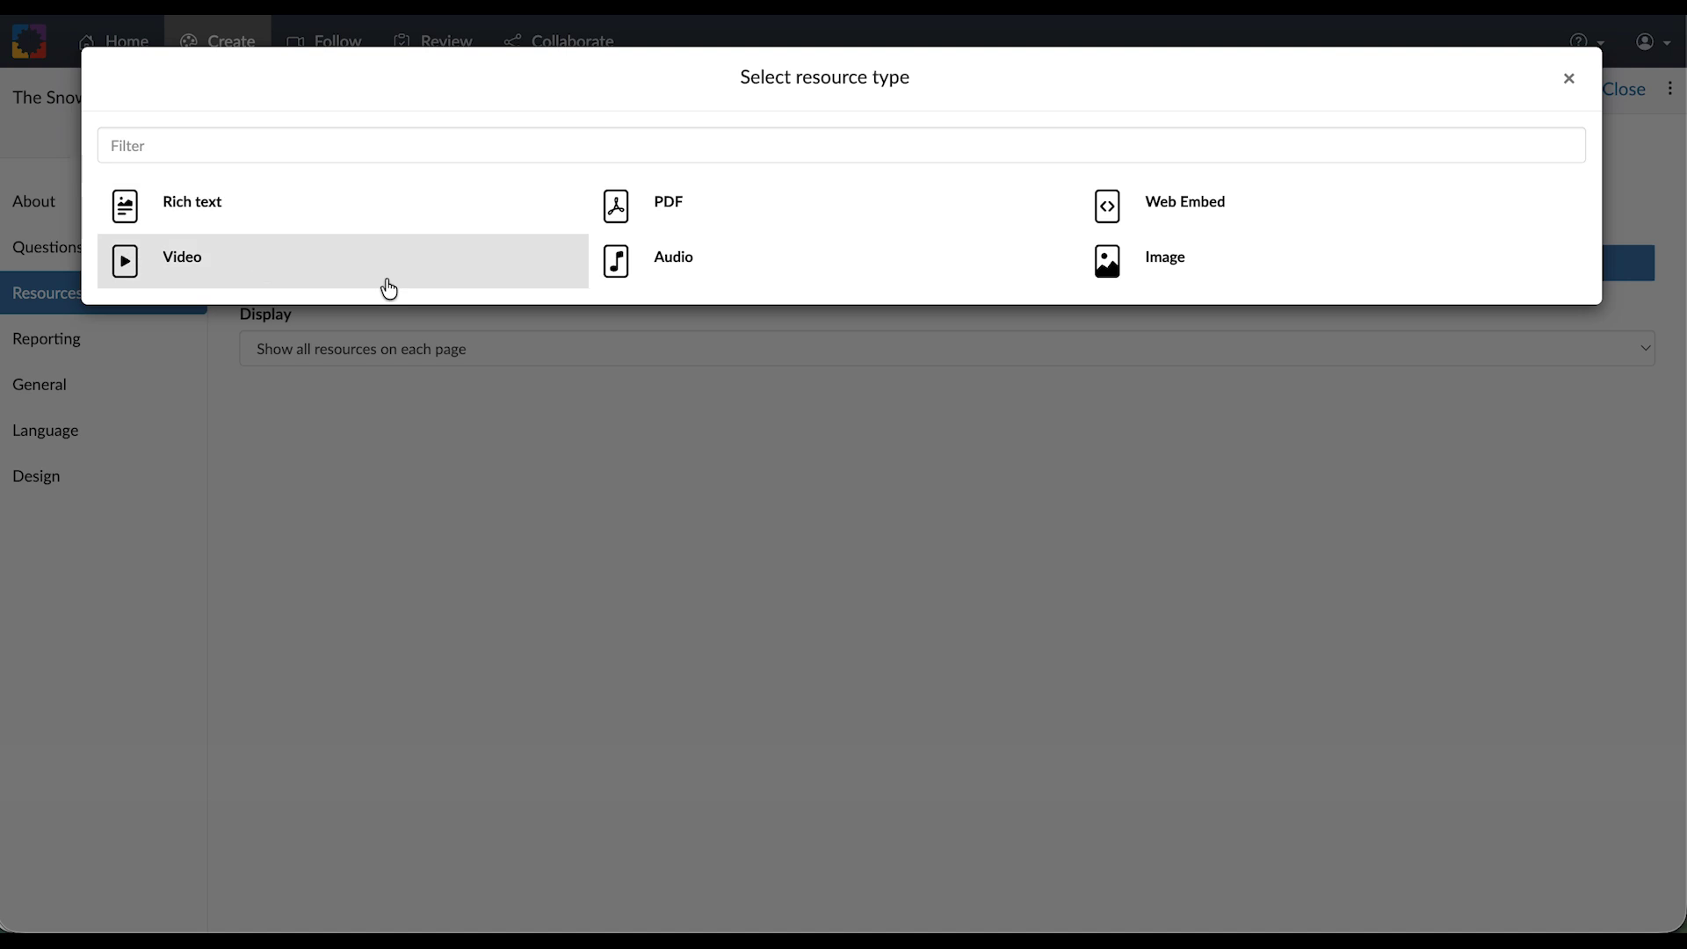
click(1226, 218)
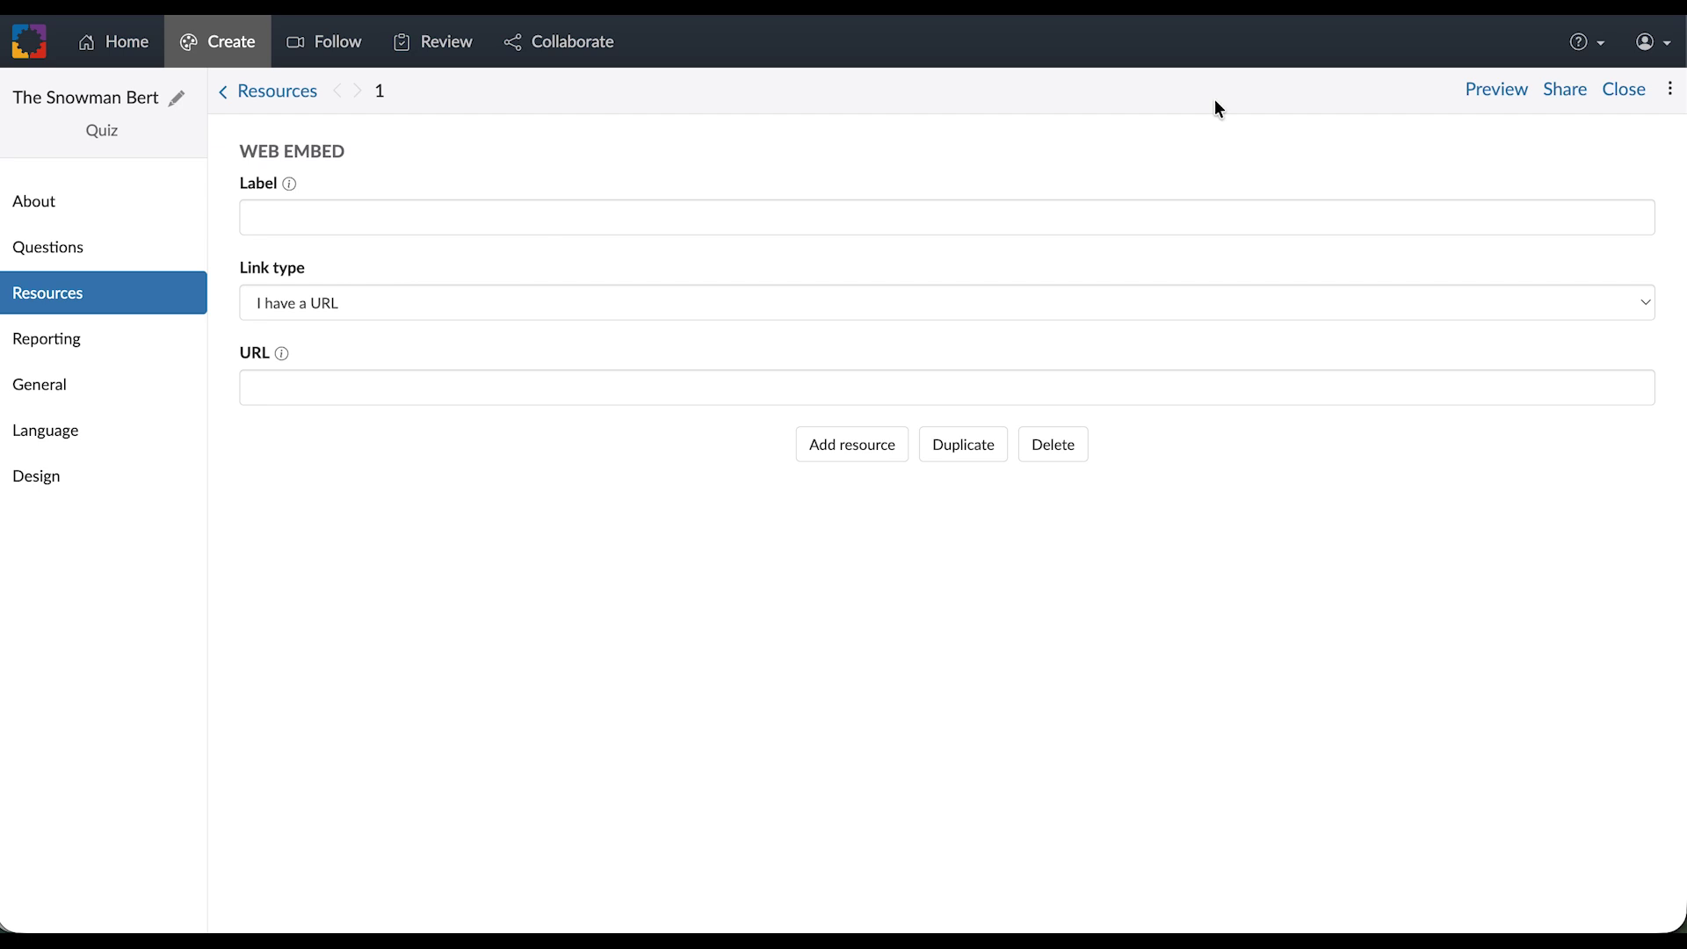
click(490, 215)
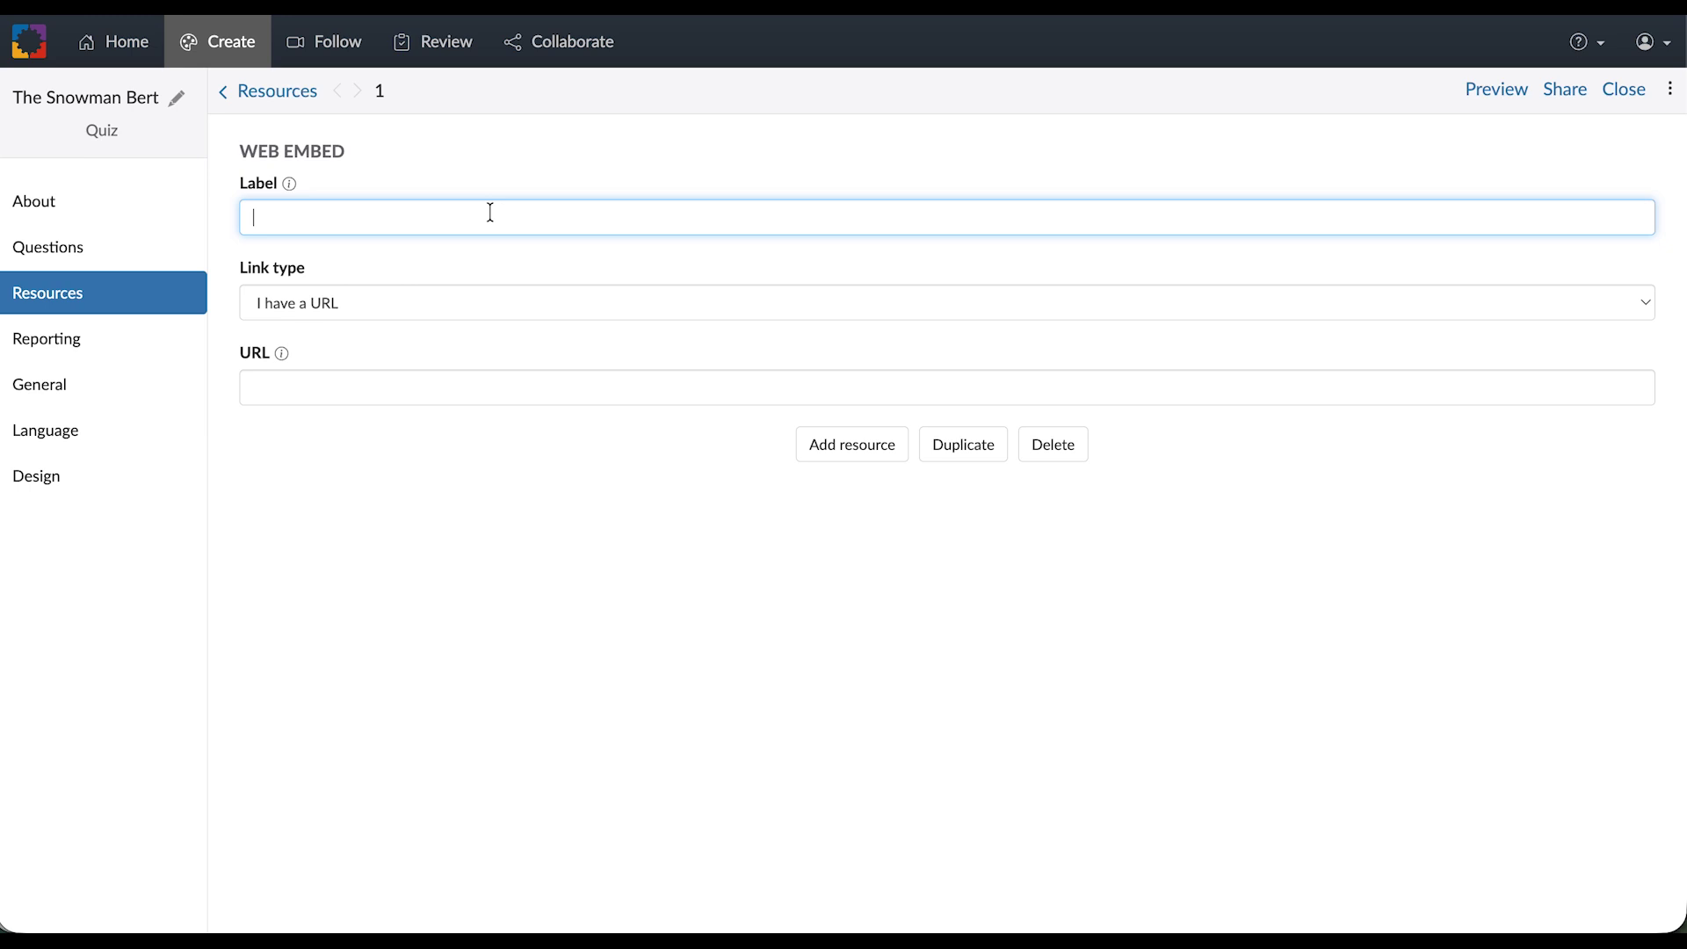
text(Story)
click(451, 392)
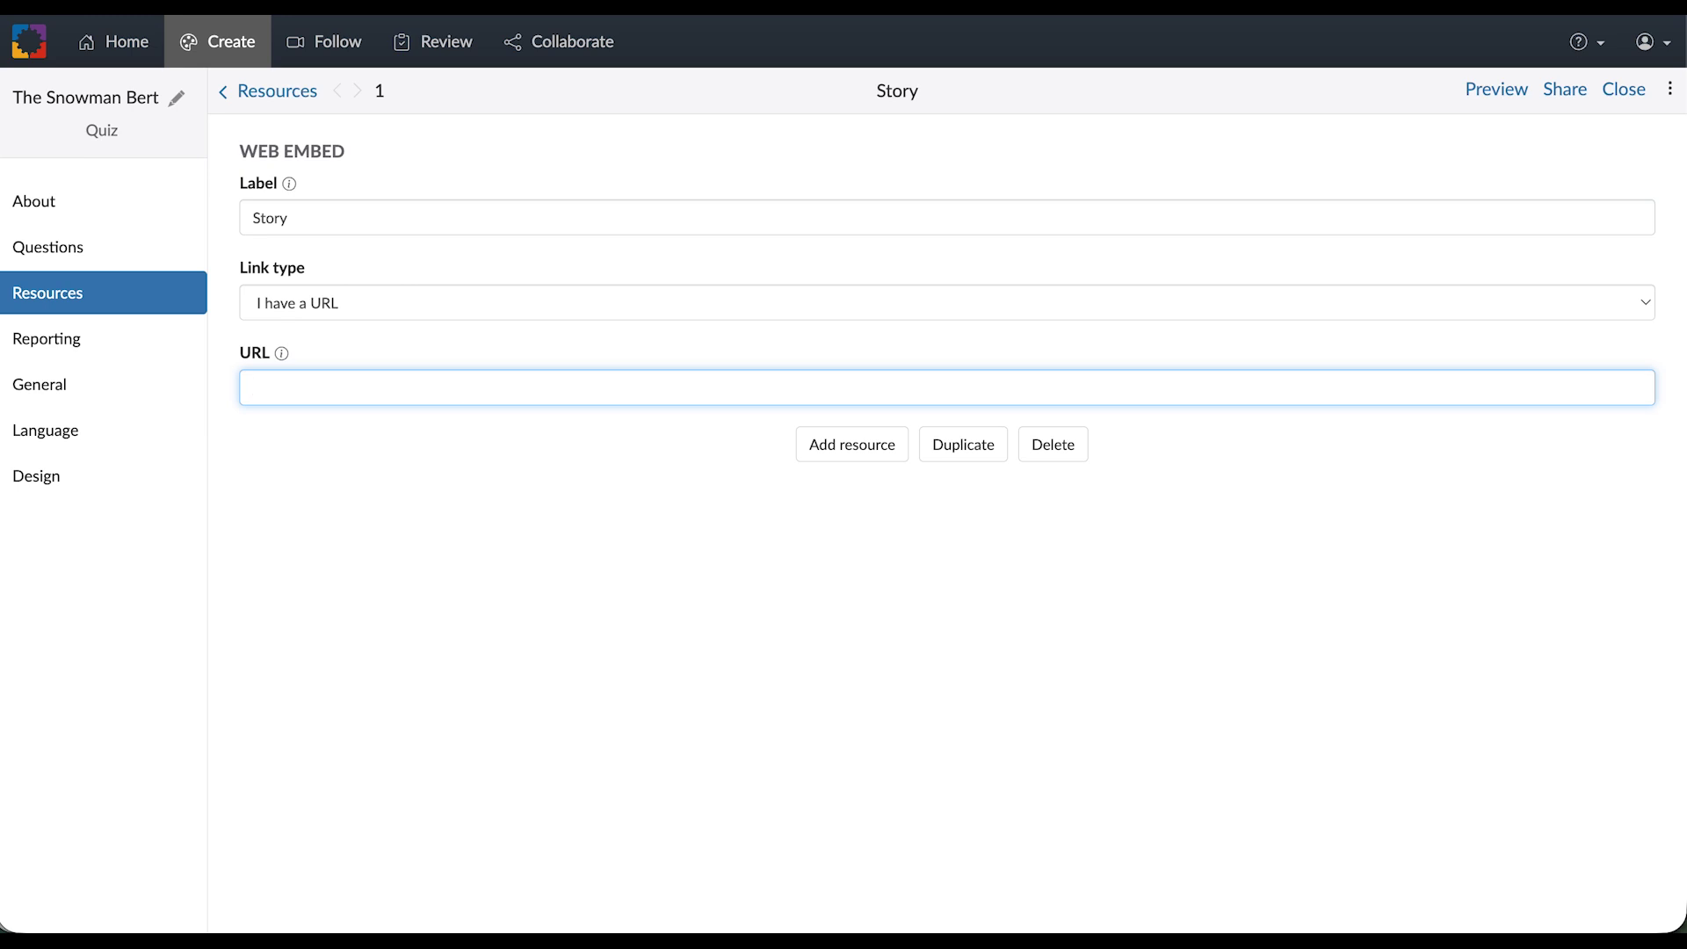
text(https://naratopia.com/the-snowman-bert)
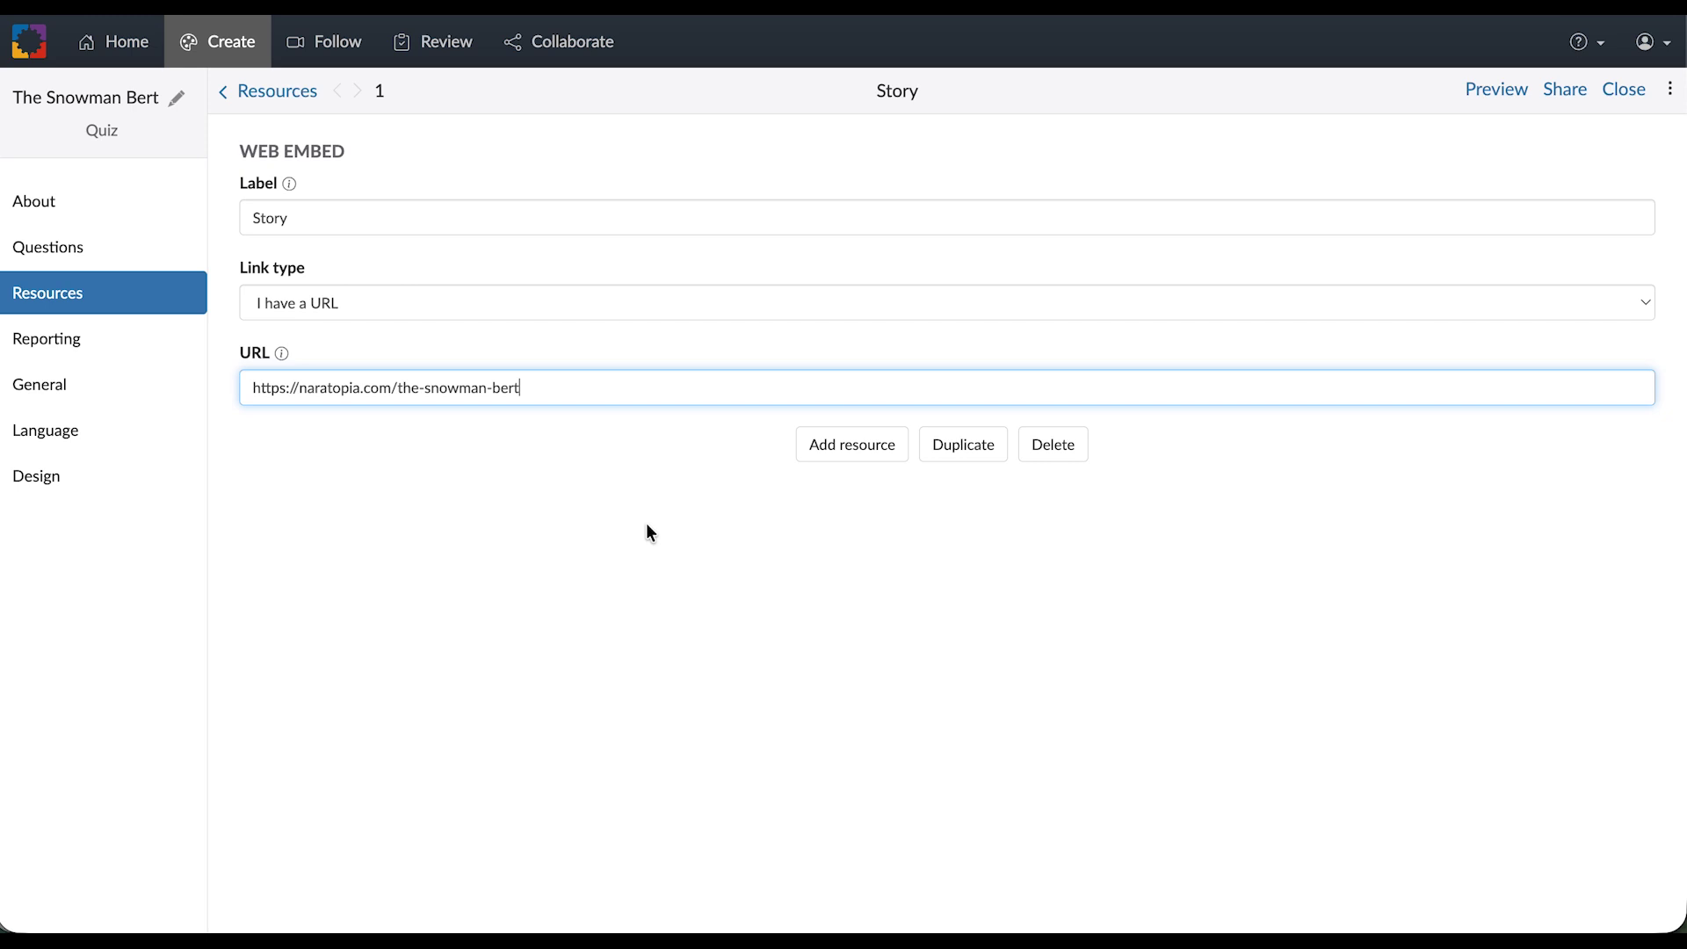
Add a Rich text resource labelled Dictionary, telling students to find word meanings in the online dictionary below and that they can scroll in the window
click(848, 457)
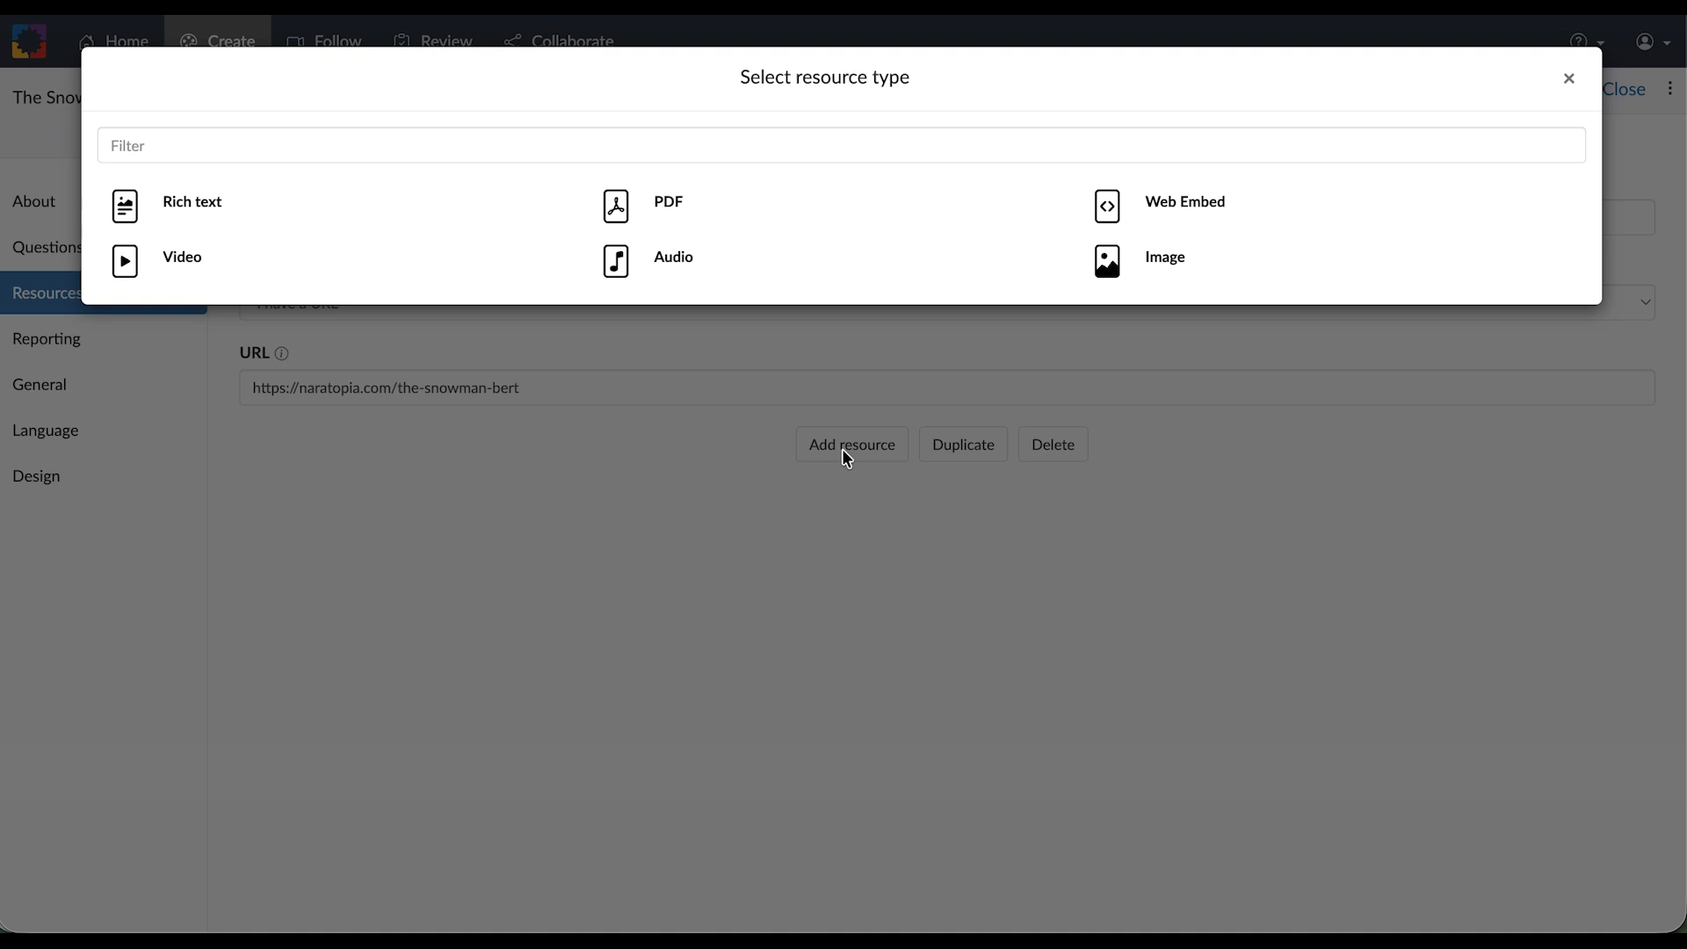
click(278, 199)
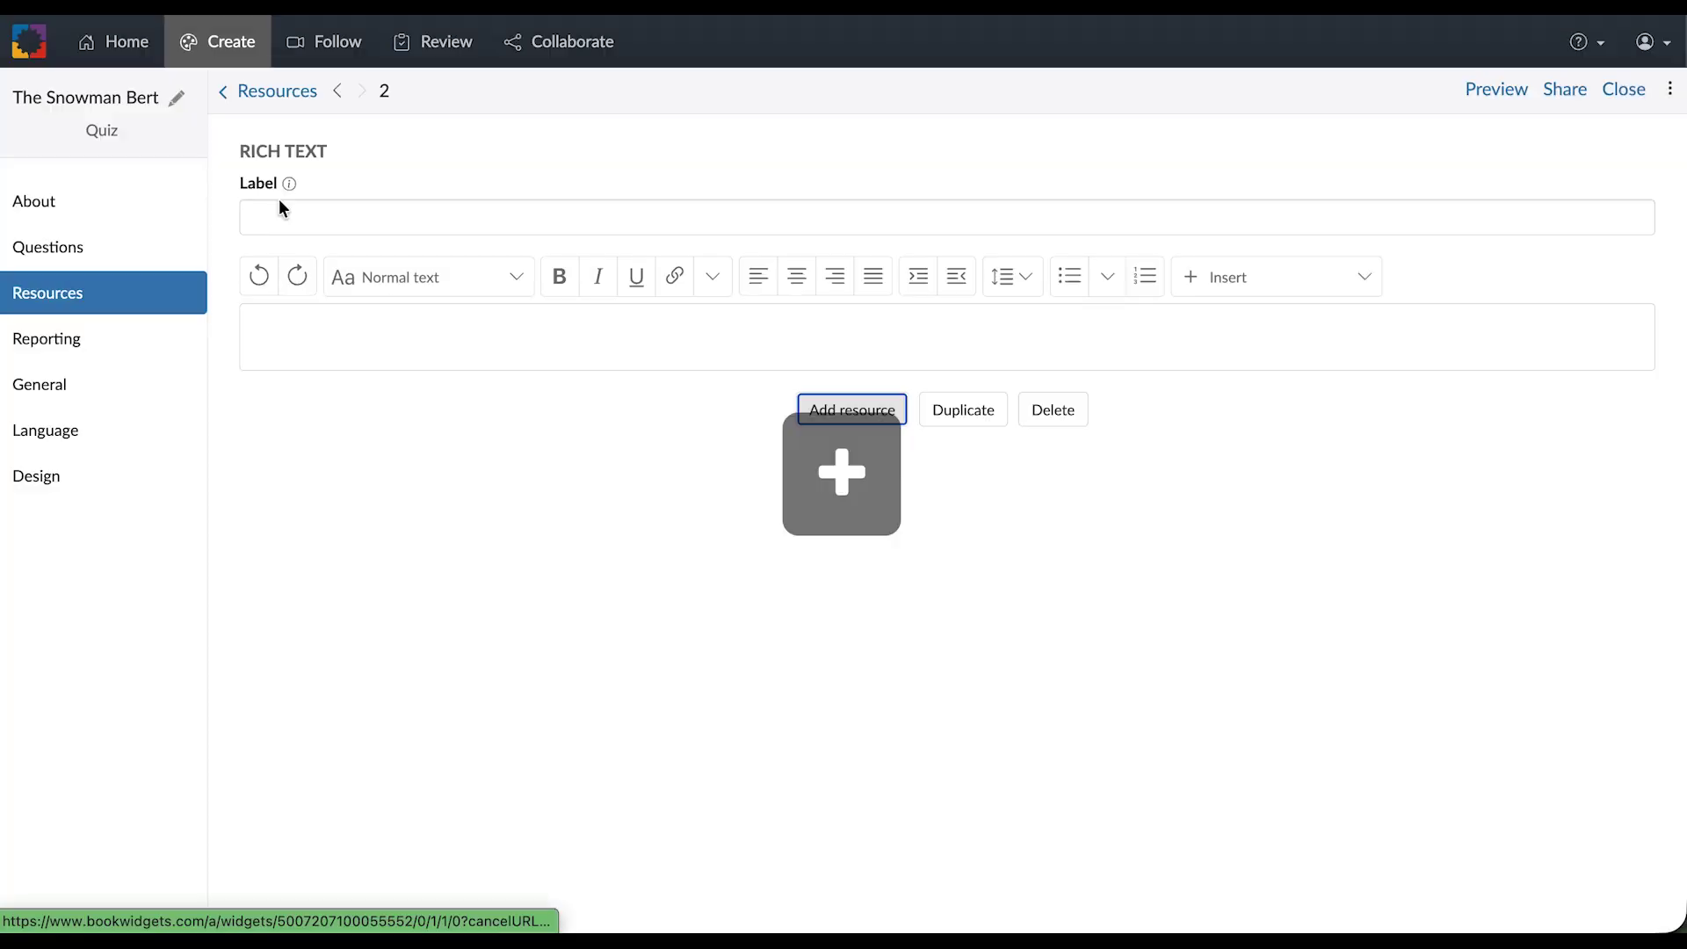
click(286, 222)
text(d)
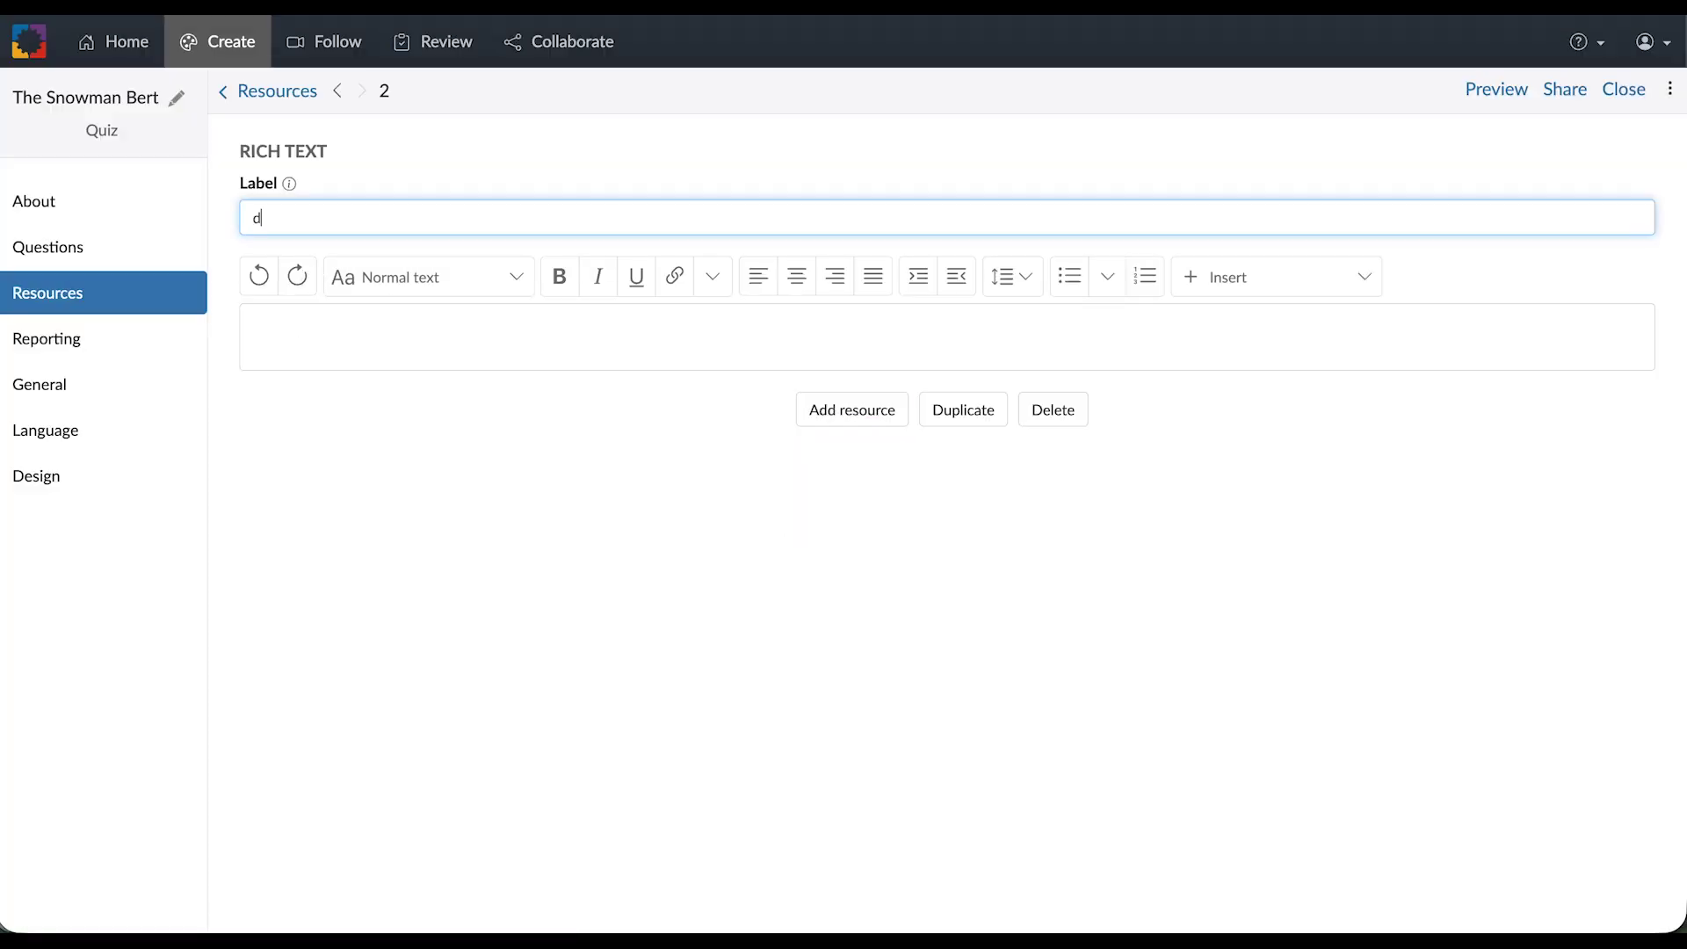
key(BackSpace)
text(Dictionary)
click(325, 324)
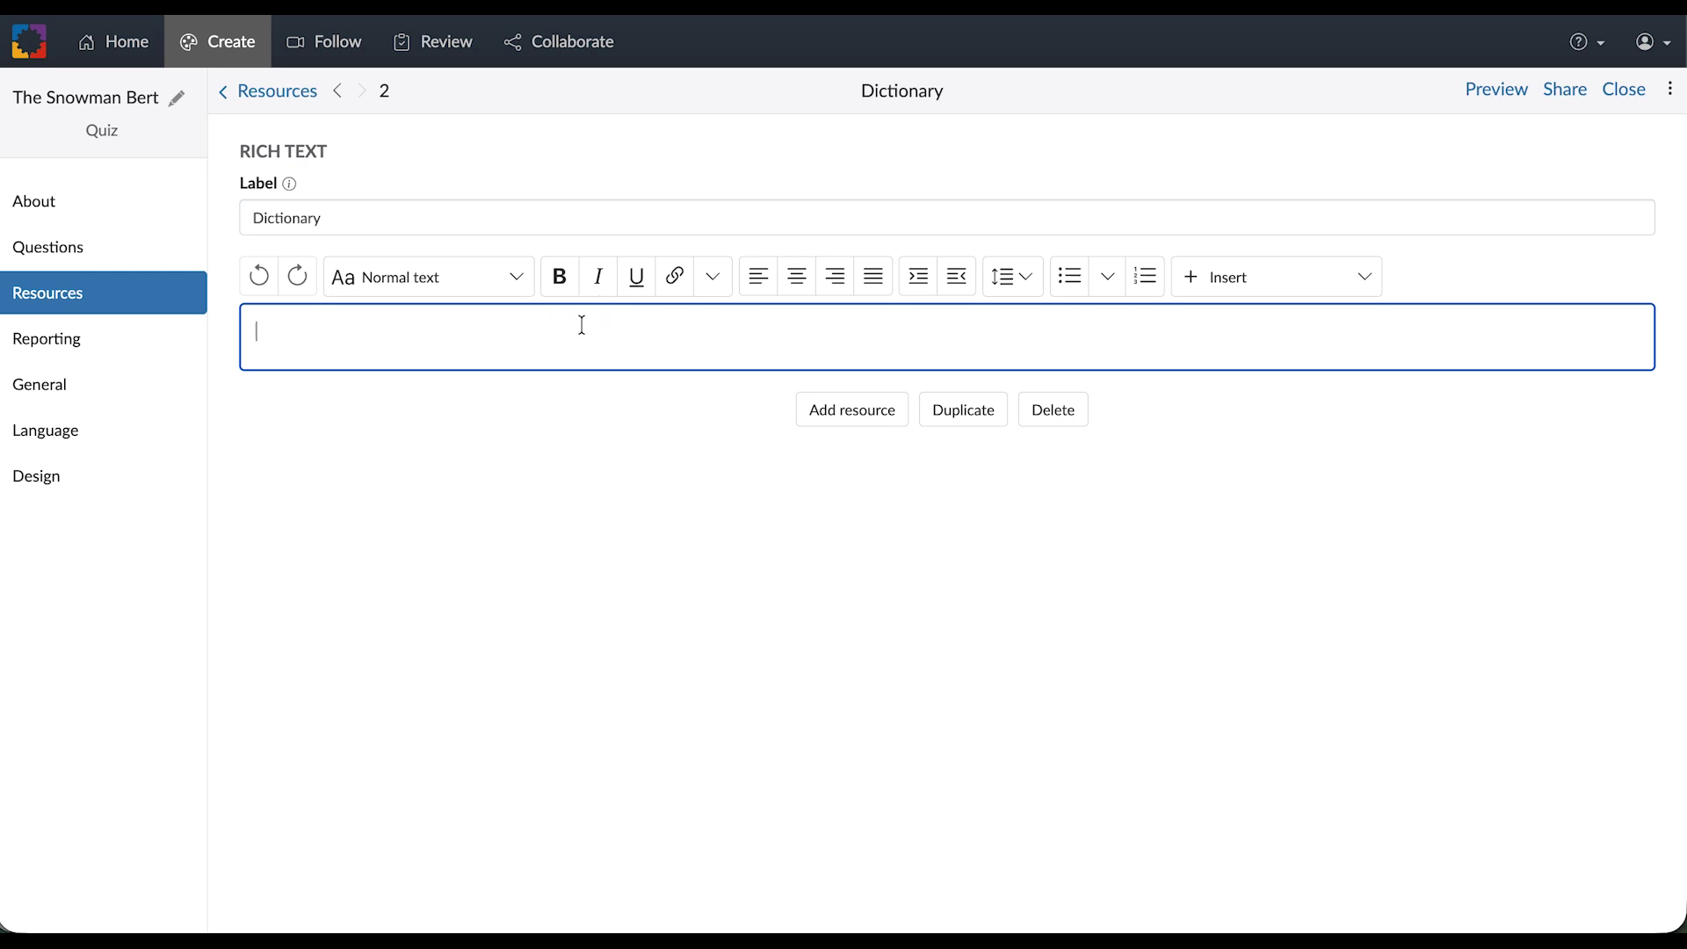
text(Find the meaning of words by placing them in the online dictionary below 👇 P.S. You can scroll in the window.)
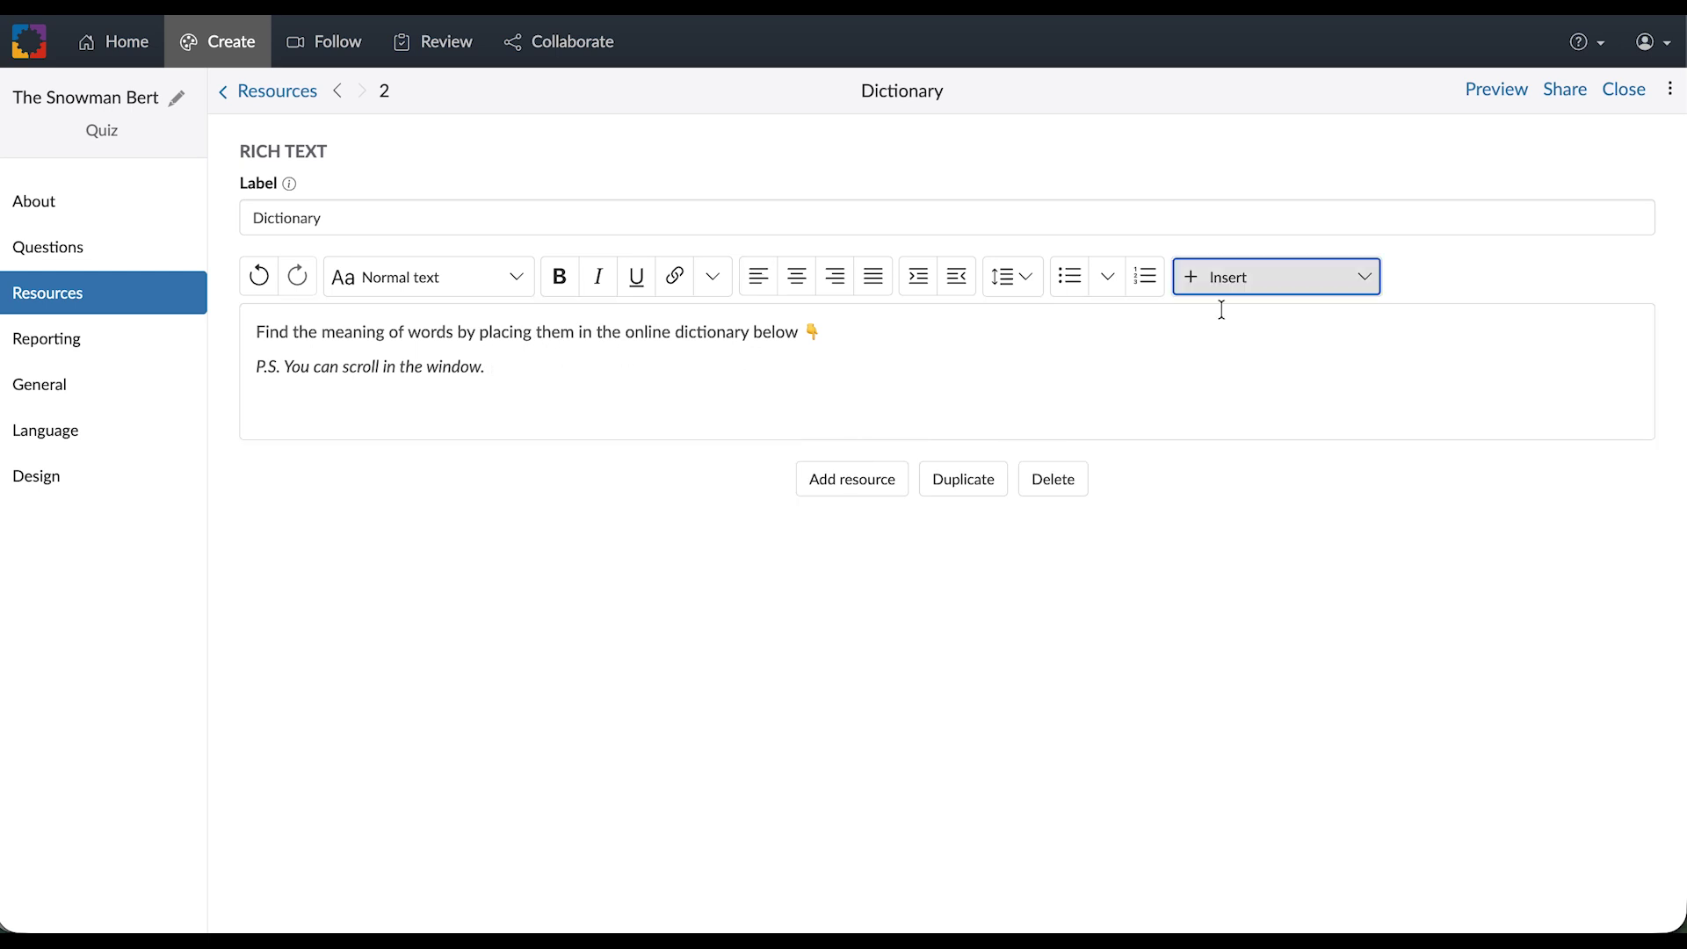
click(1290, 291)
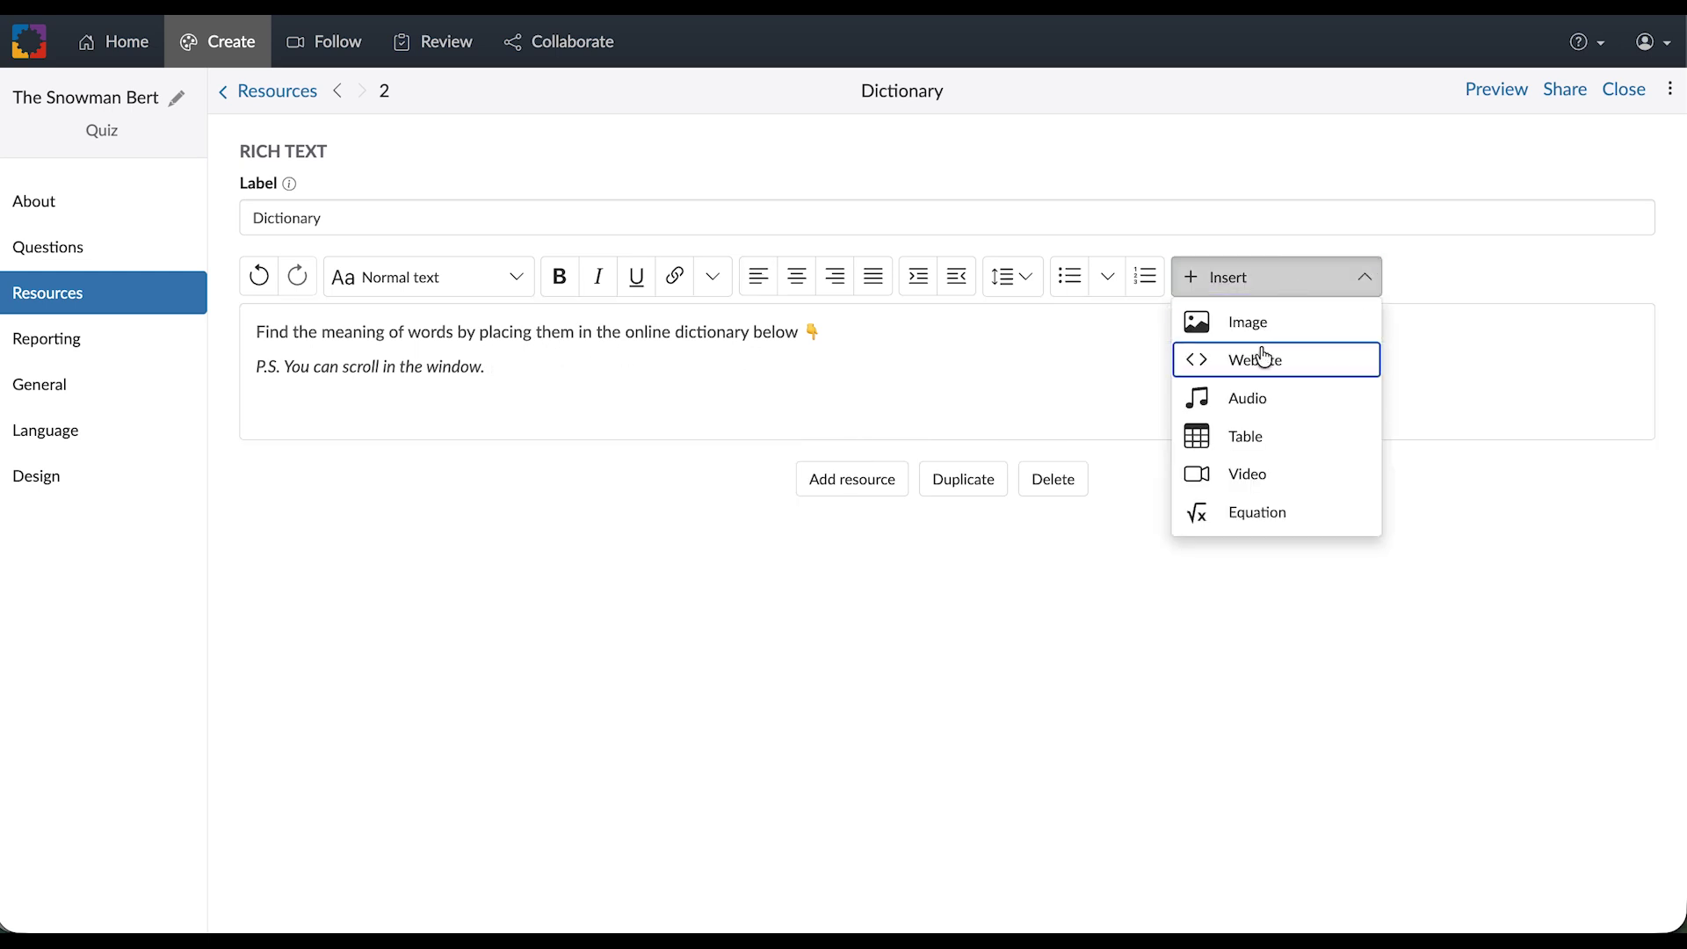
click(1290, 370)
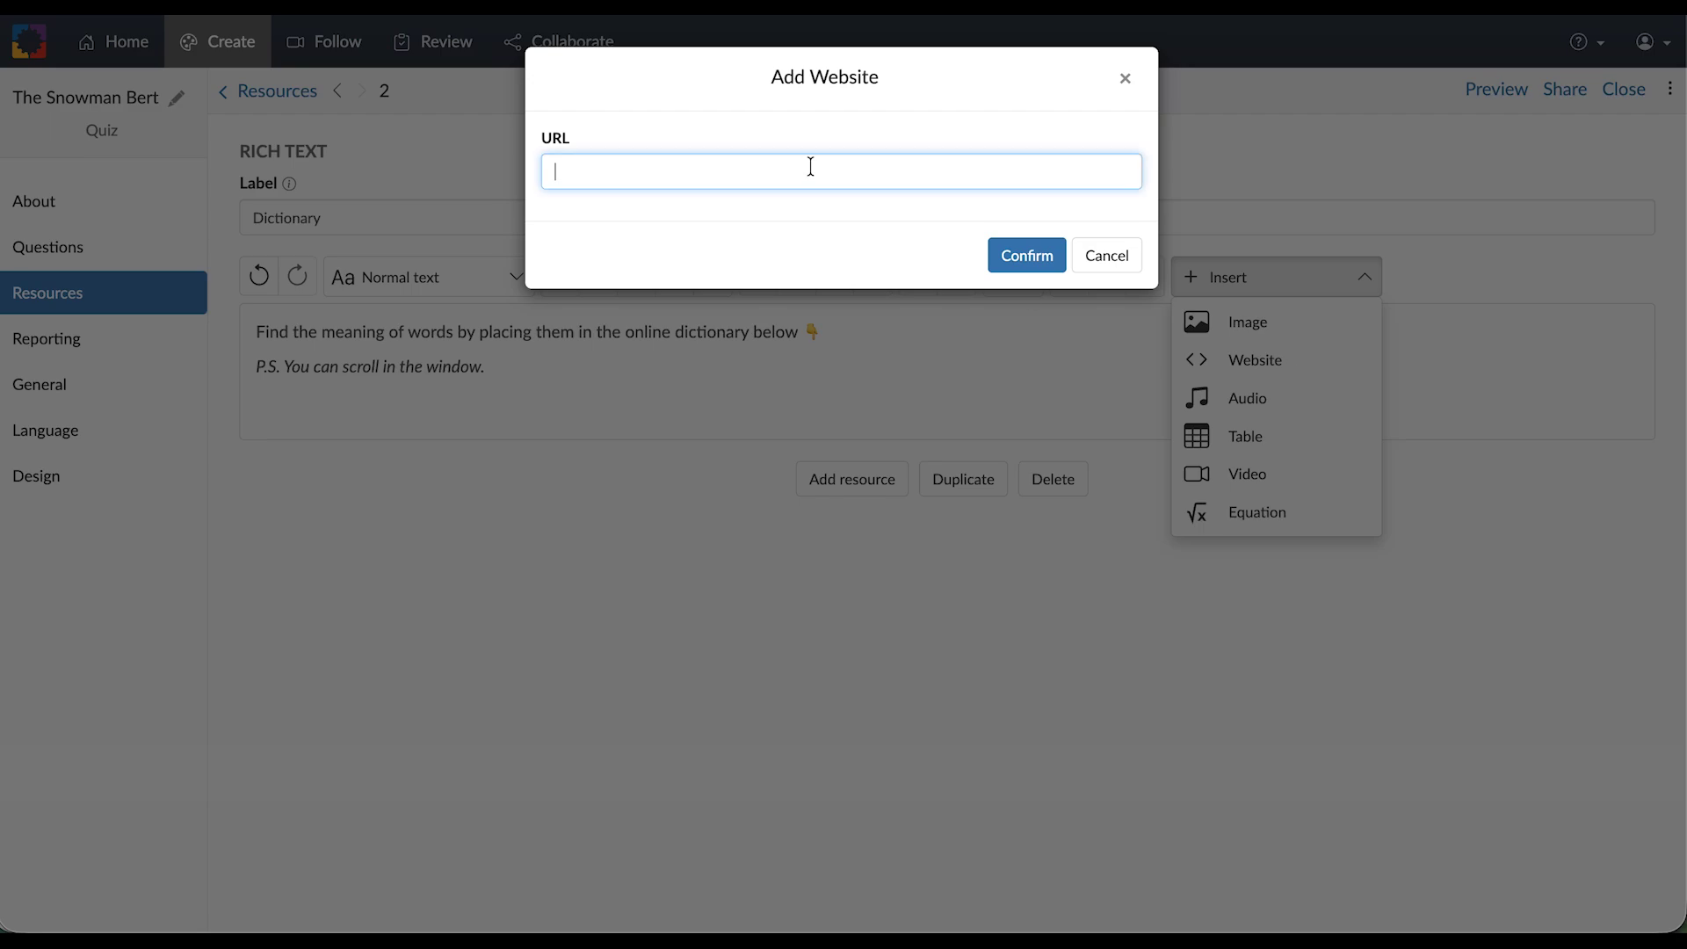
text(https://www.britannica.com/dictionary)
click(1024, 253)
scroll(649, 576, down, 2)
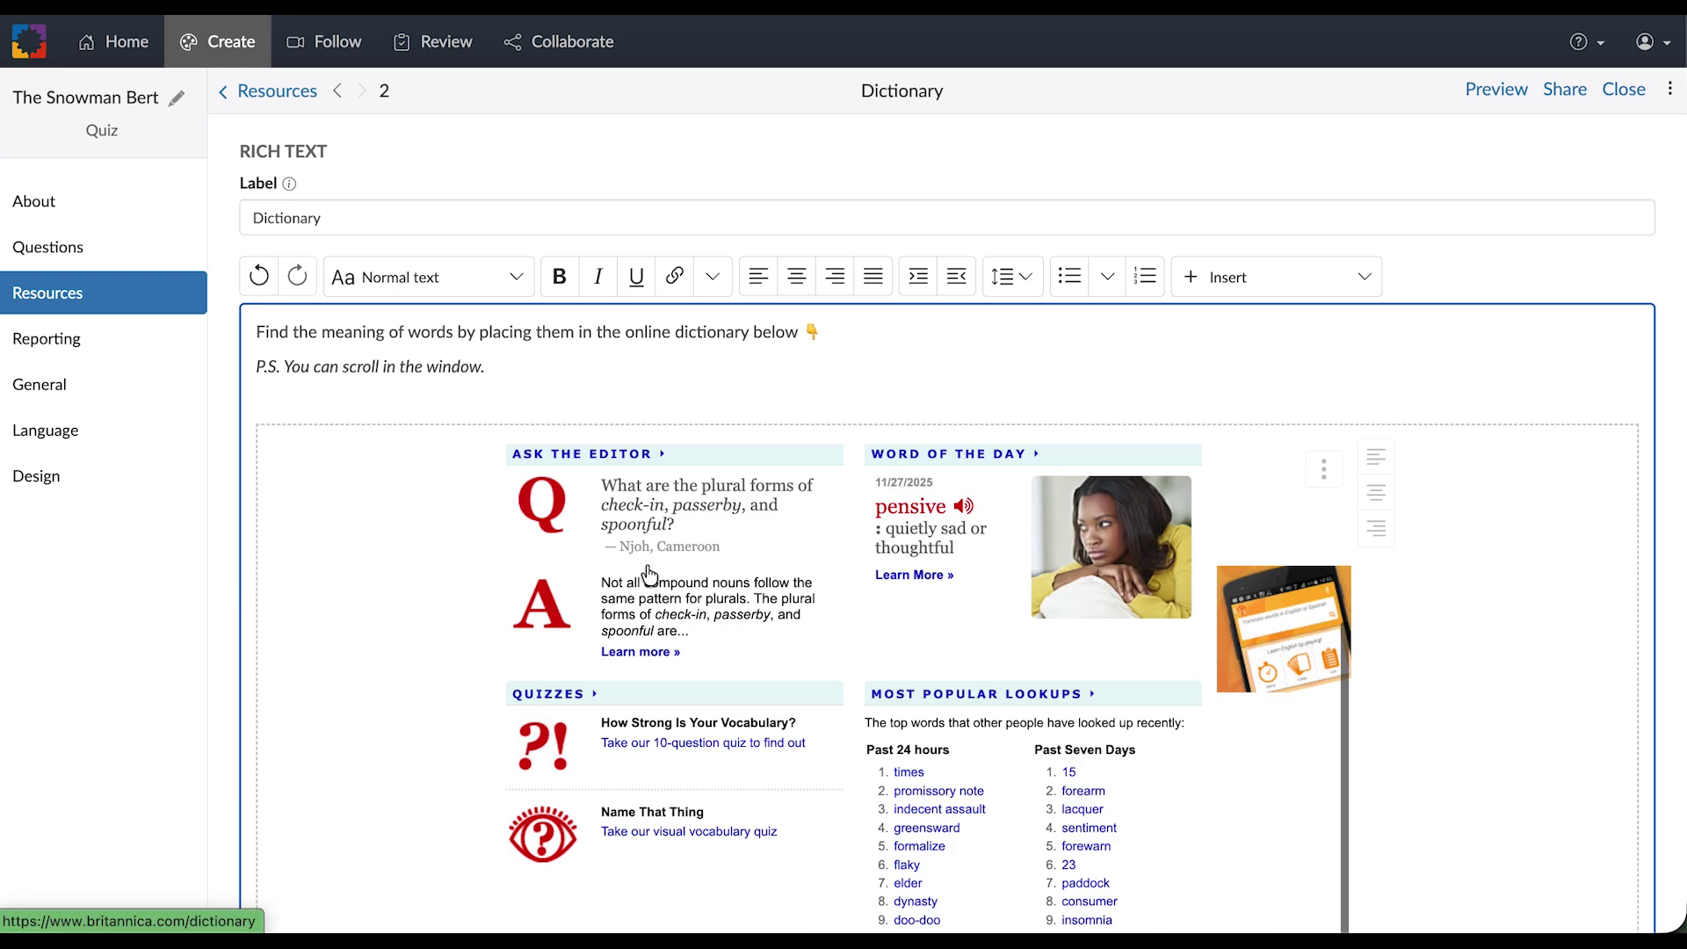
scroll(648, 575, down, 2)
scroll(672, 563, up, 5)
scroll(1213, 358, down, 3)
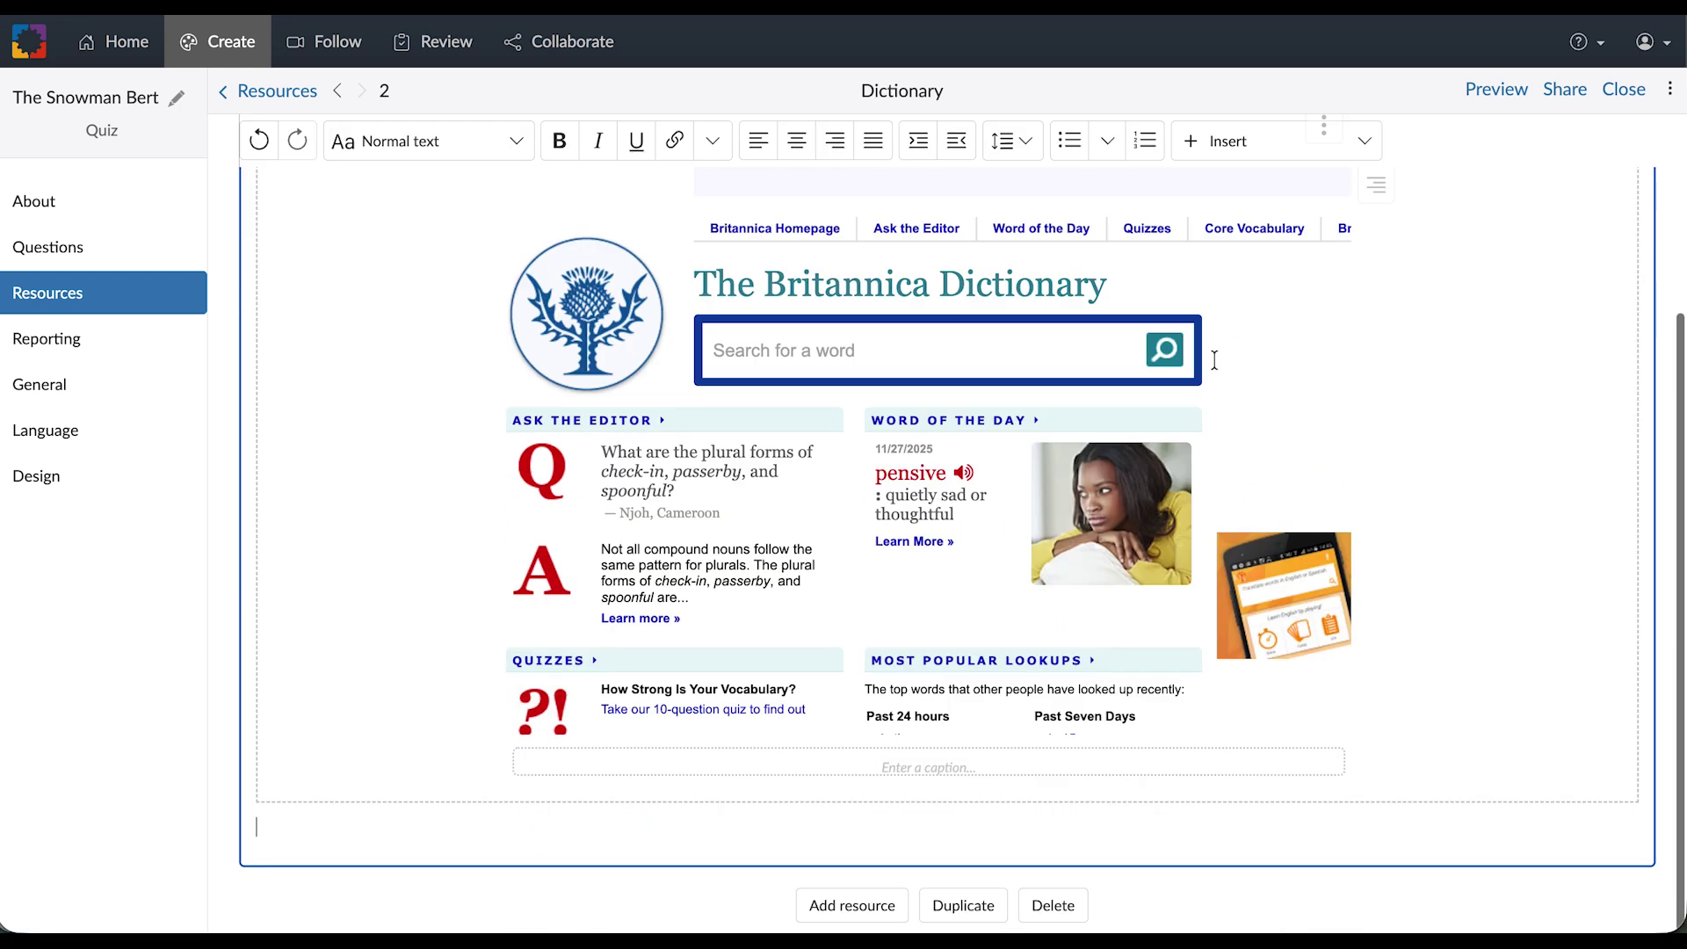
scroll(1092, 439, up, 2)
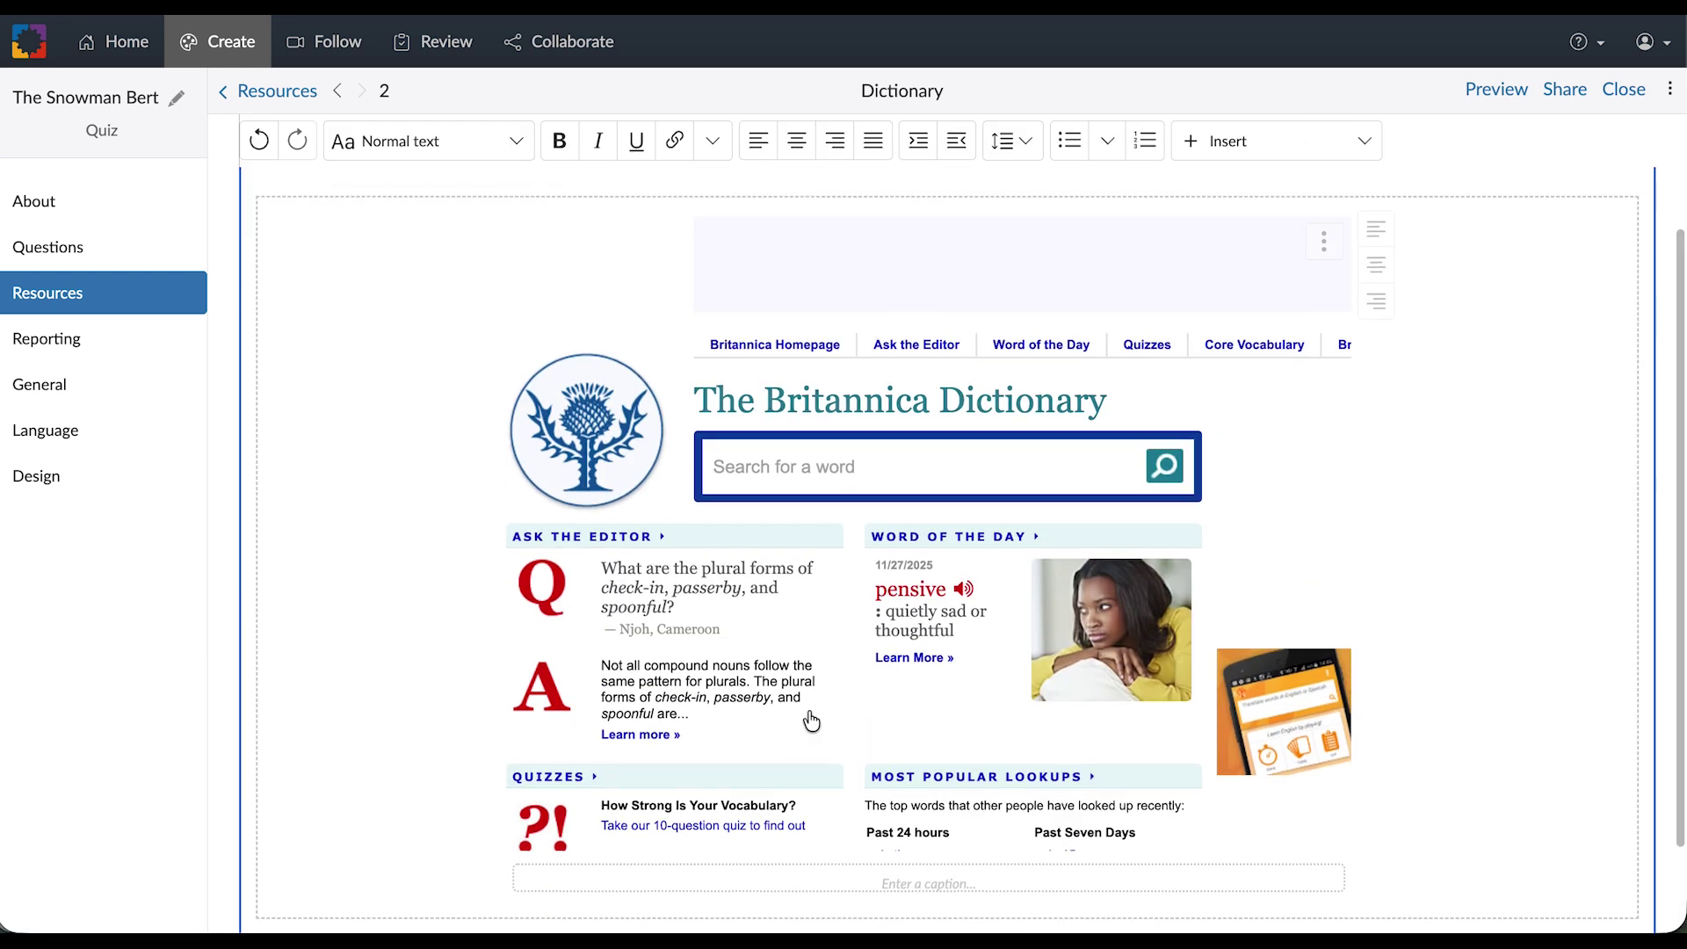
scroll(1182, 532, up, 1)
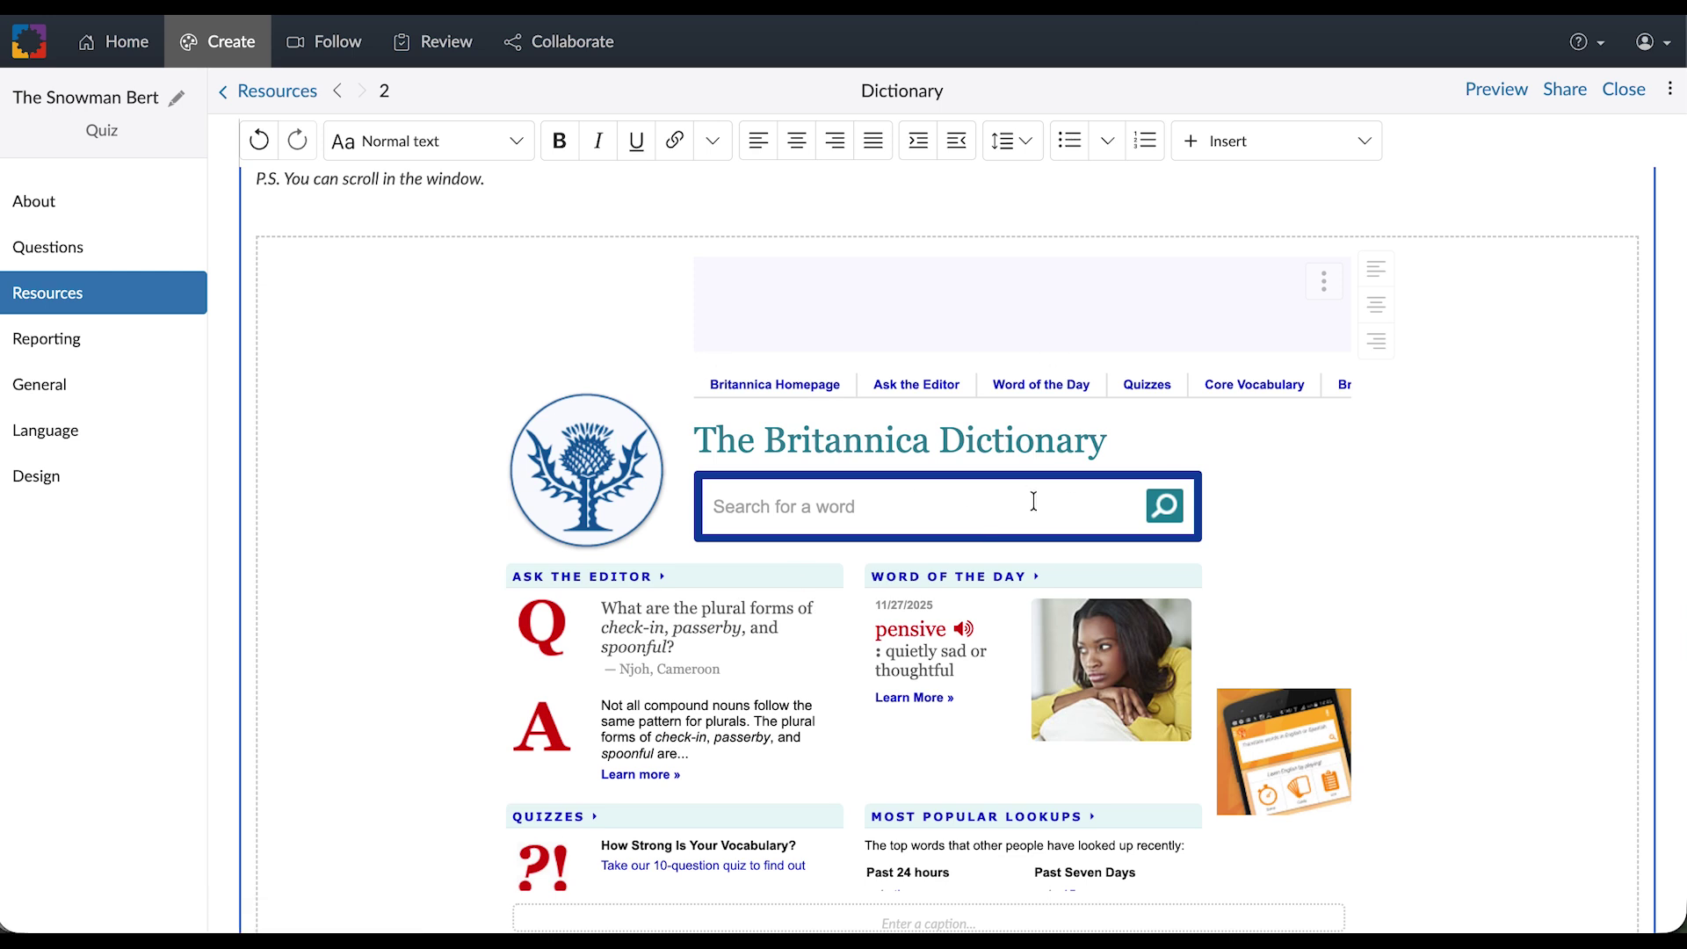
Set the height of the embedded Britannica dictionary to 230 px and check that its search field can be reached
click(1326, 283)
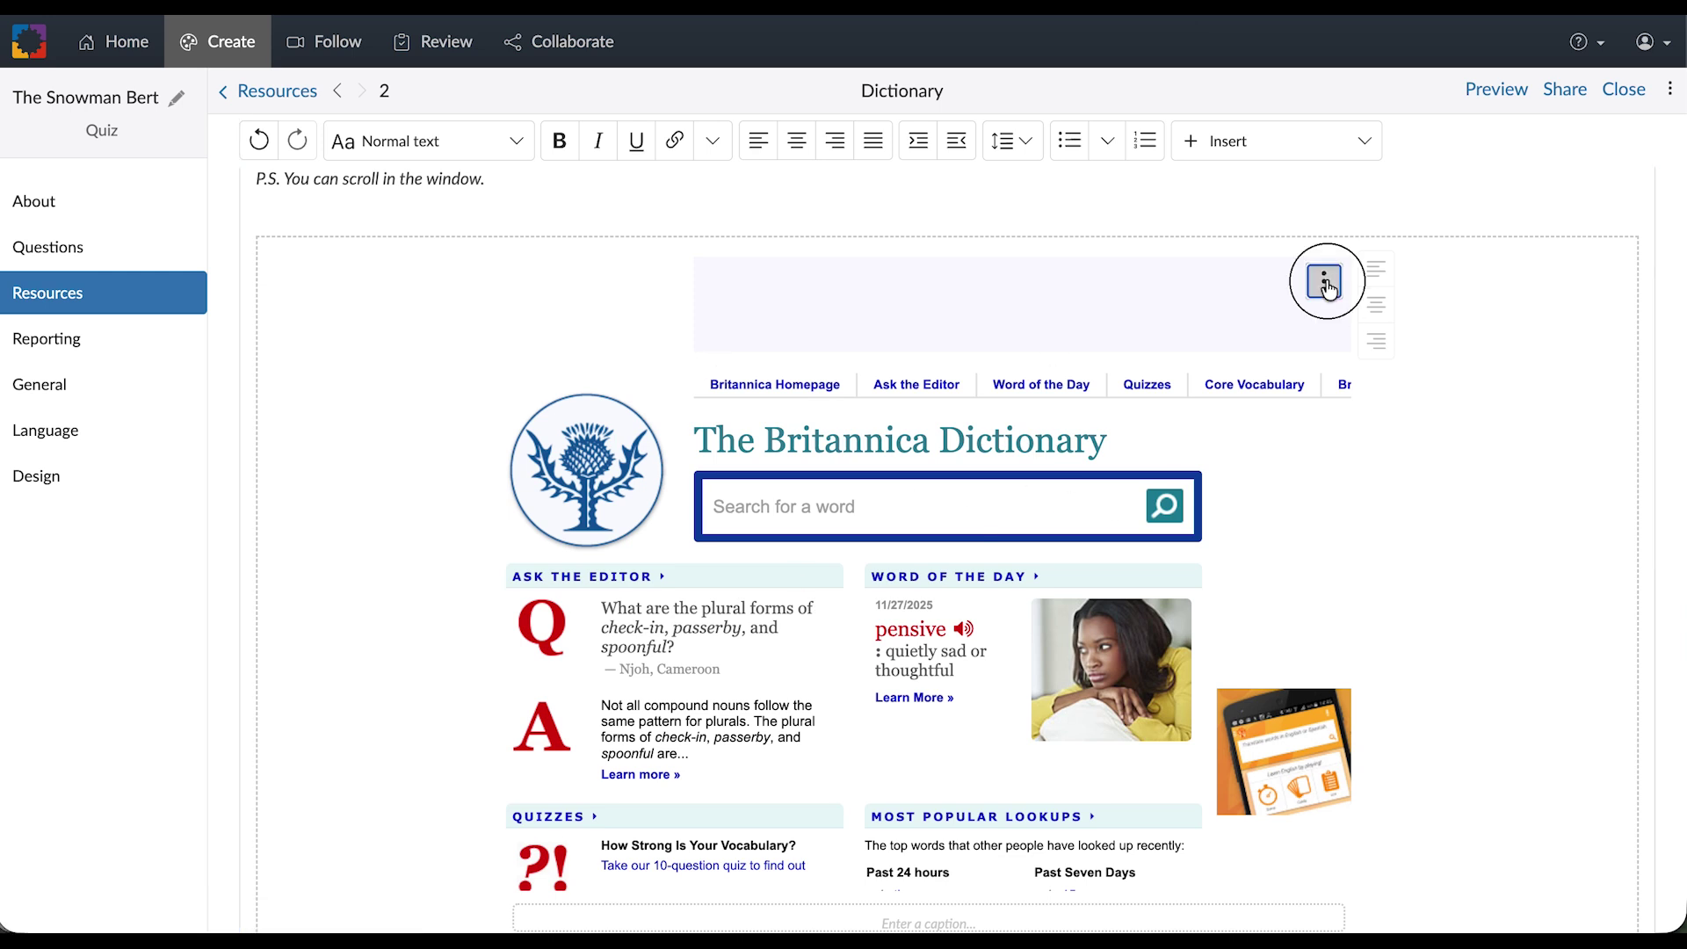
click(1401, 279)
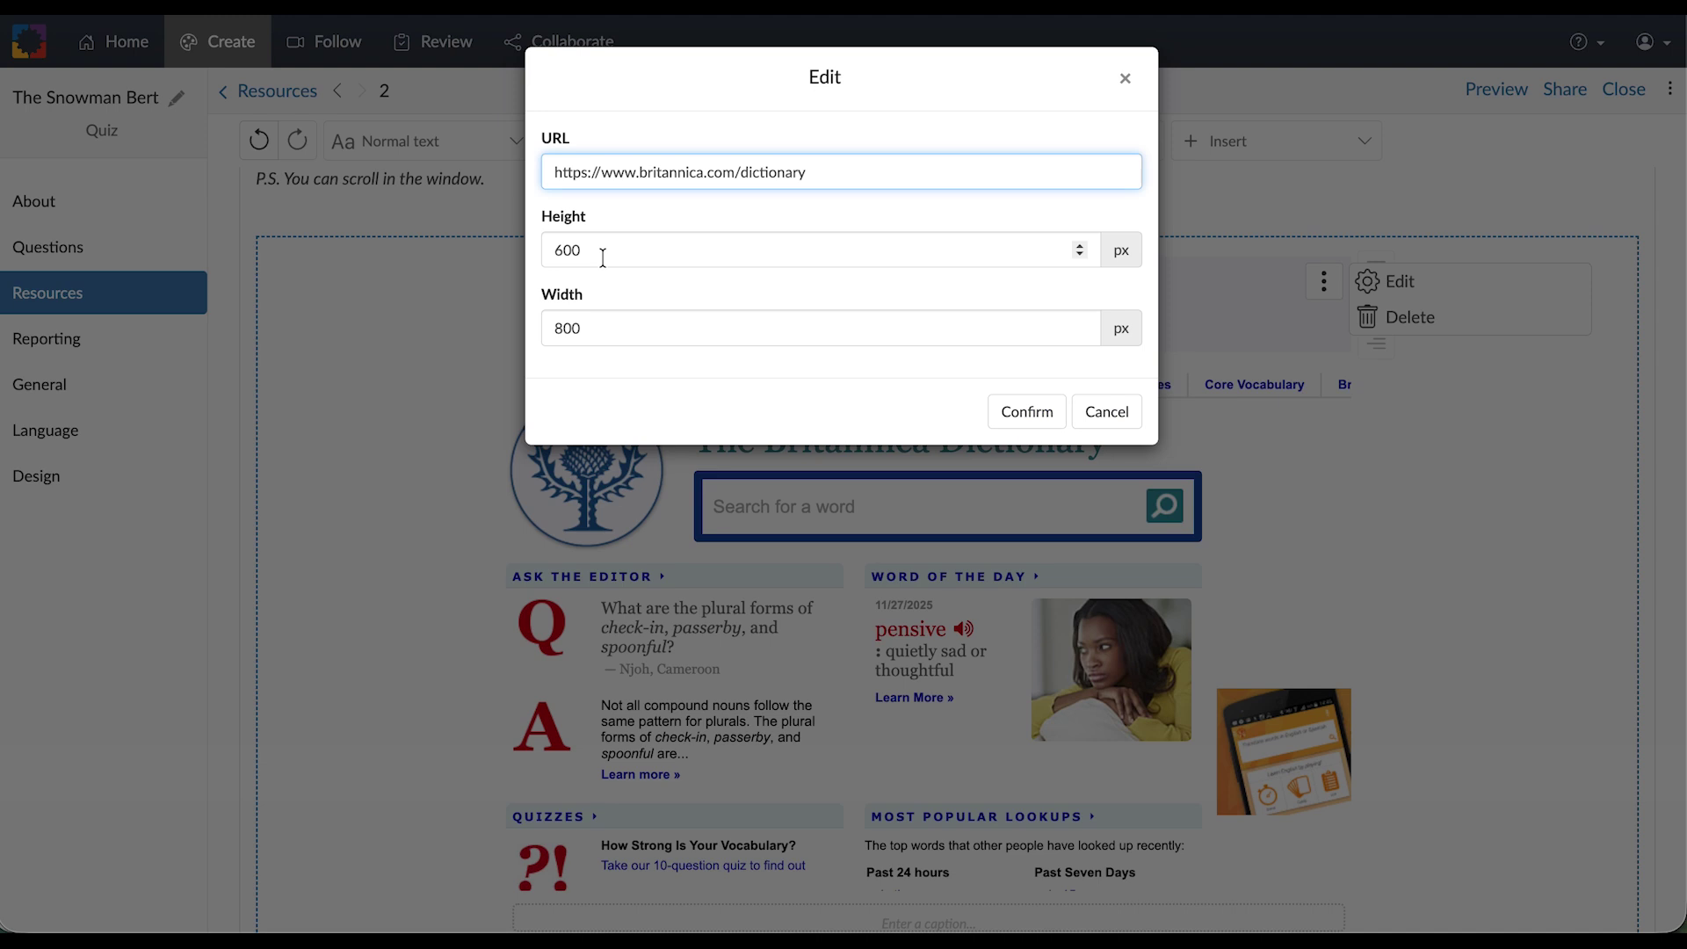
double_click(525, 253)
text(230)
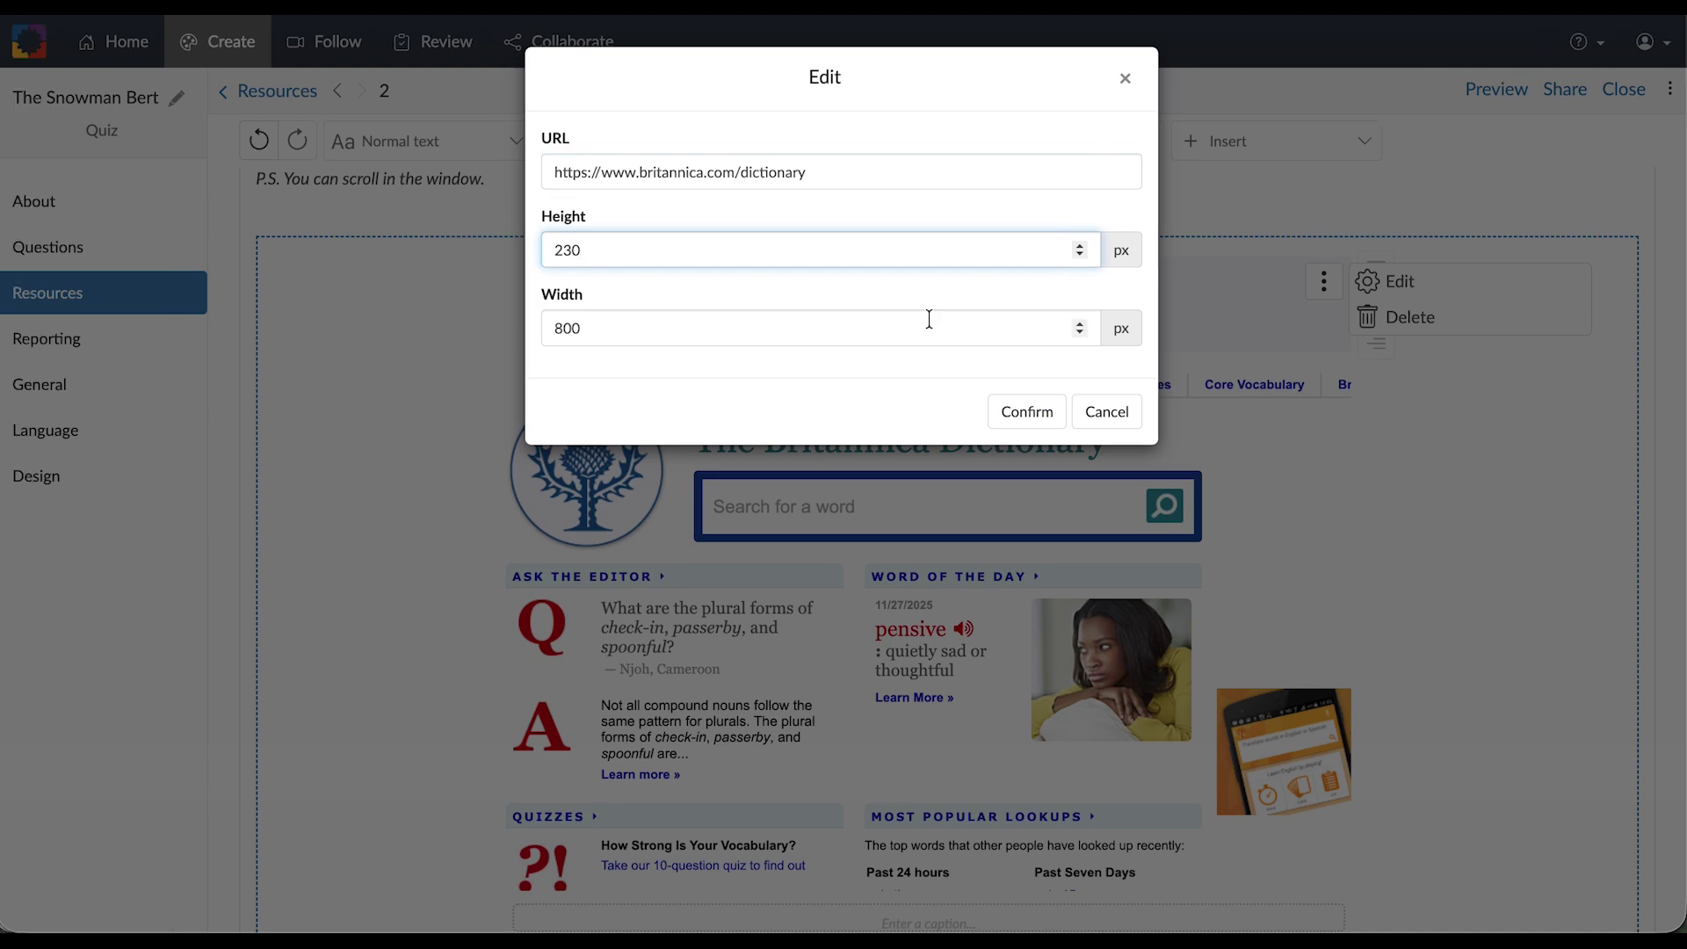
click(1044, 419)
scroll(1045, 524, down, 2)
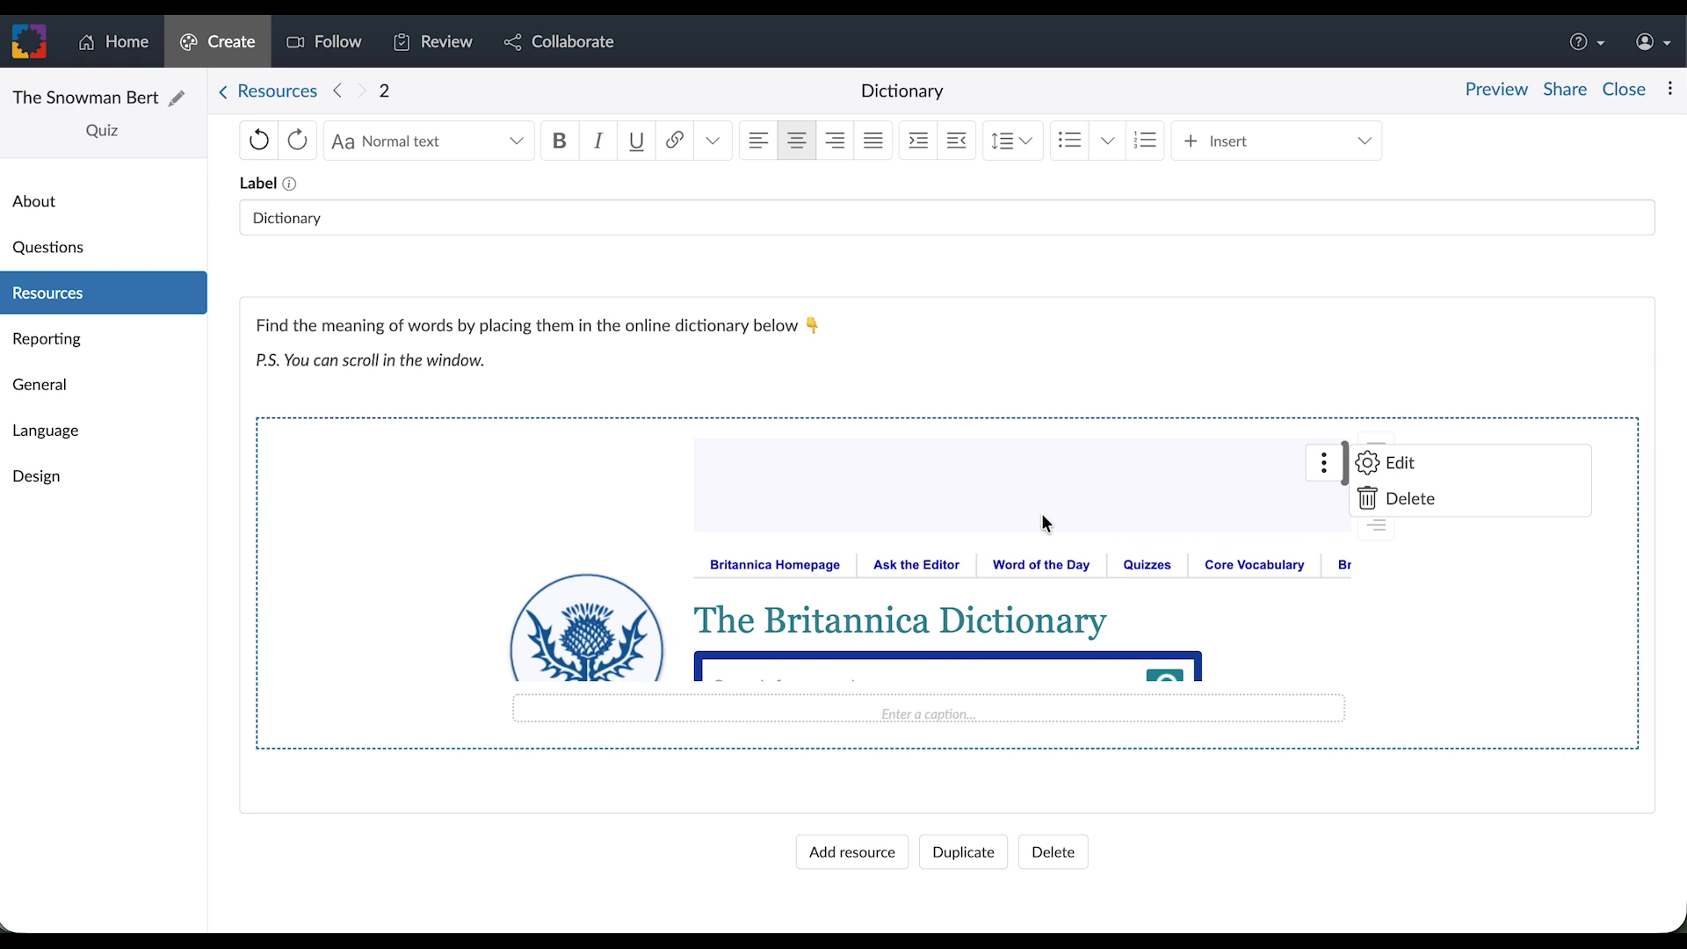
scroll(1041, 513, down, 2)
scroll(1042, 513, up, 3)
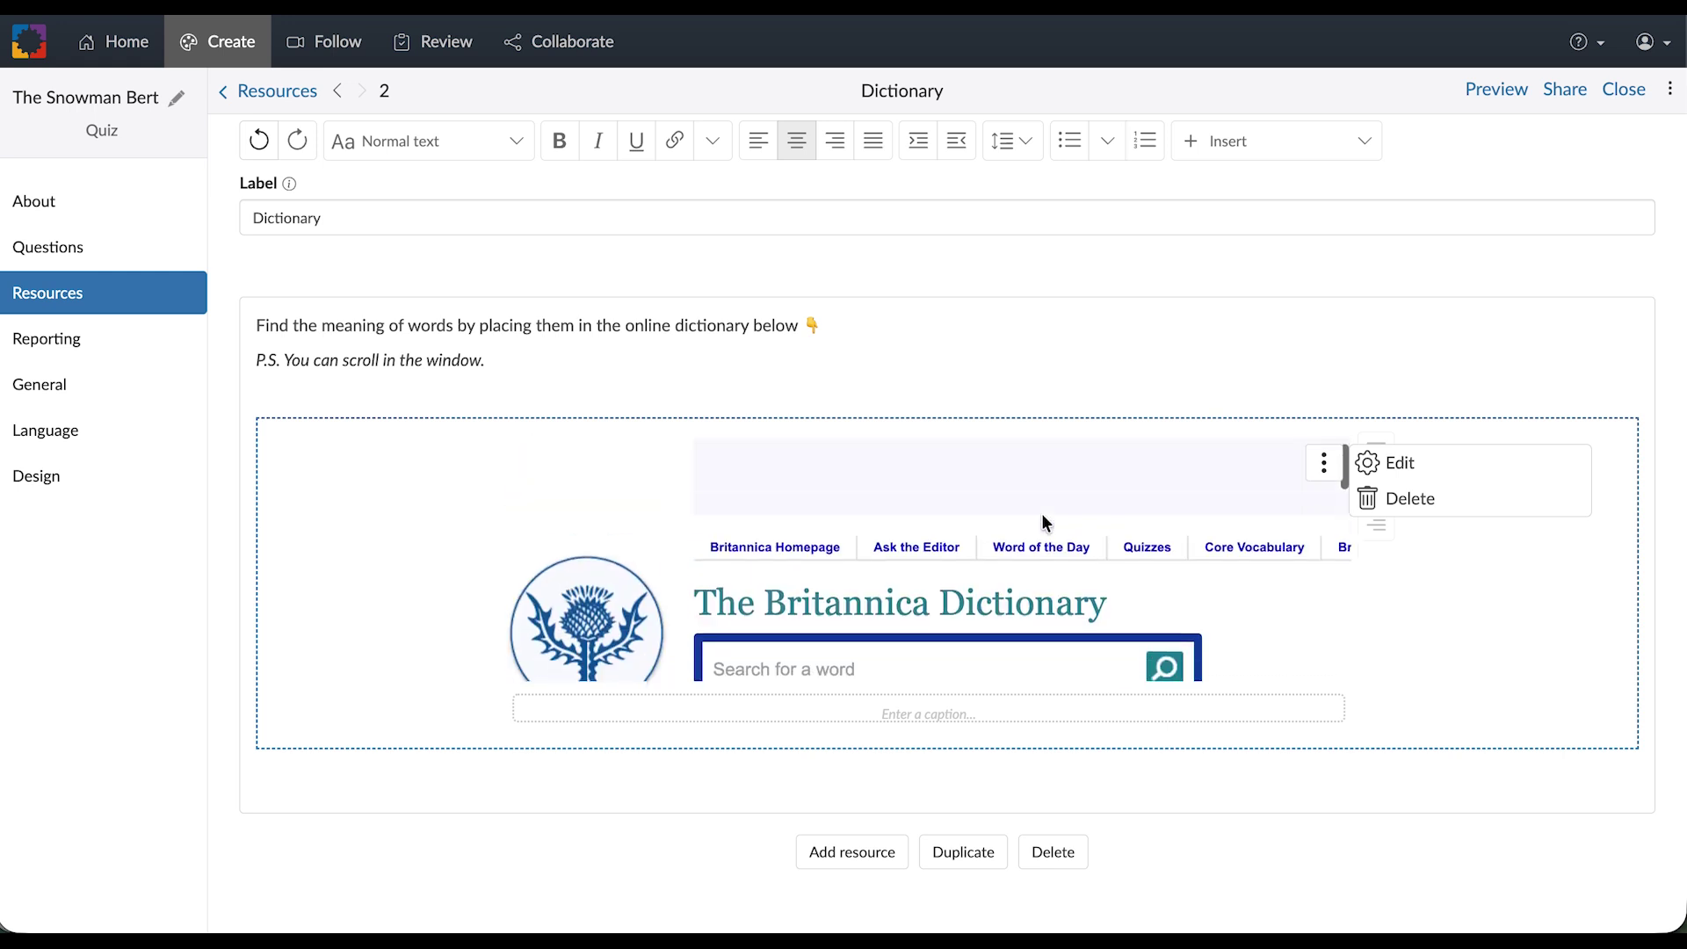
scroll(1041, 513, down, 2)
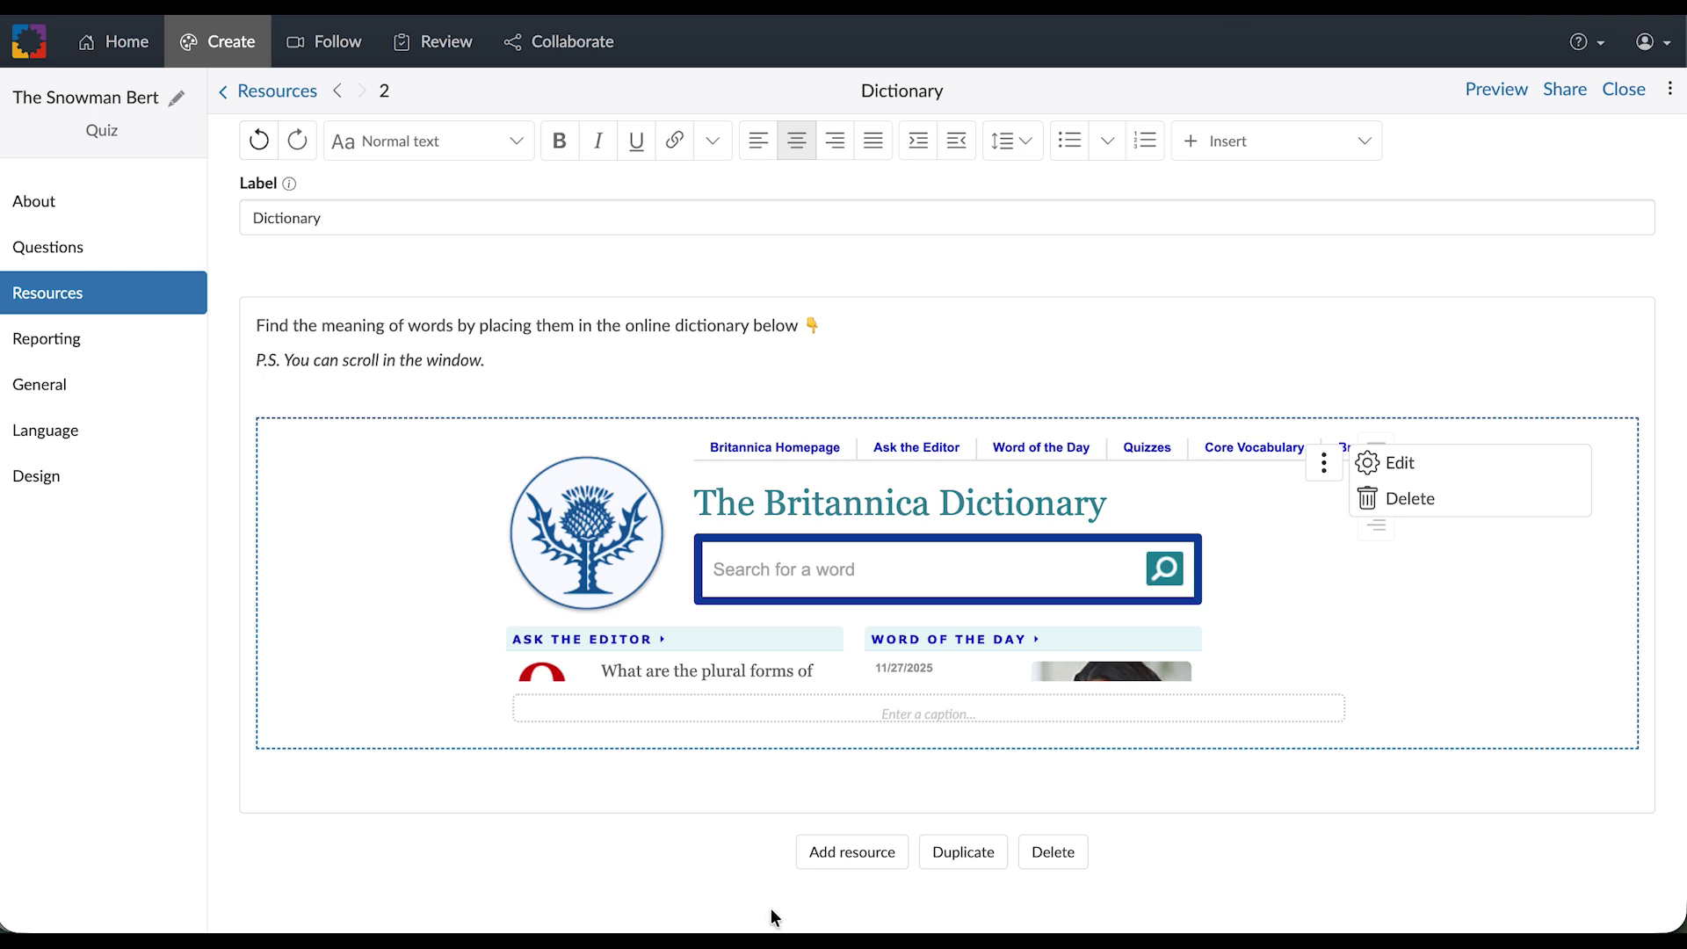
Add a Rich text resource to the quiz and label it Word bank
click(857, 856)
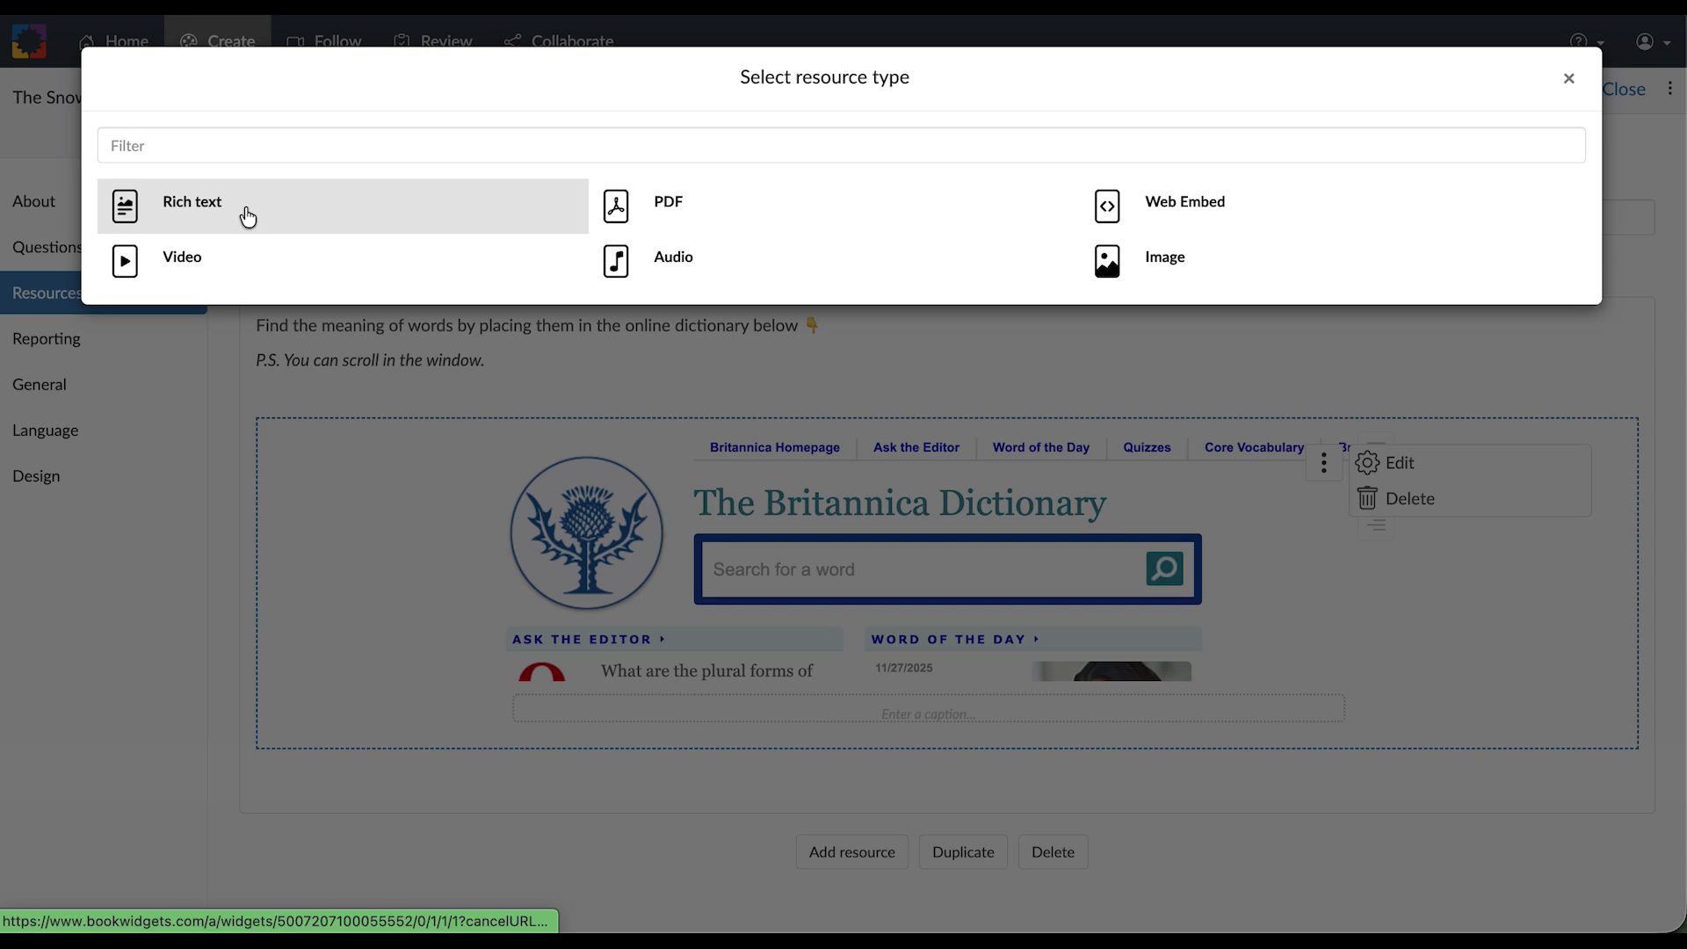
click(294, 211)
click(351, 338)
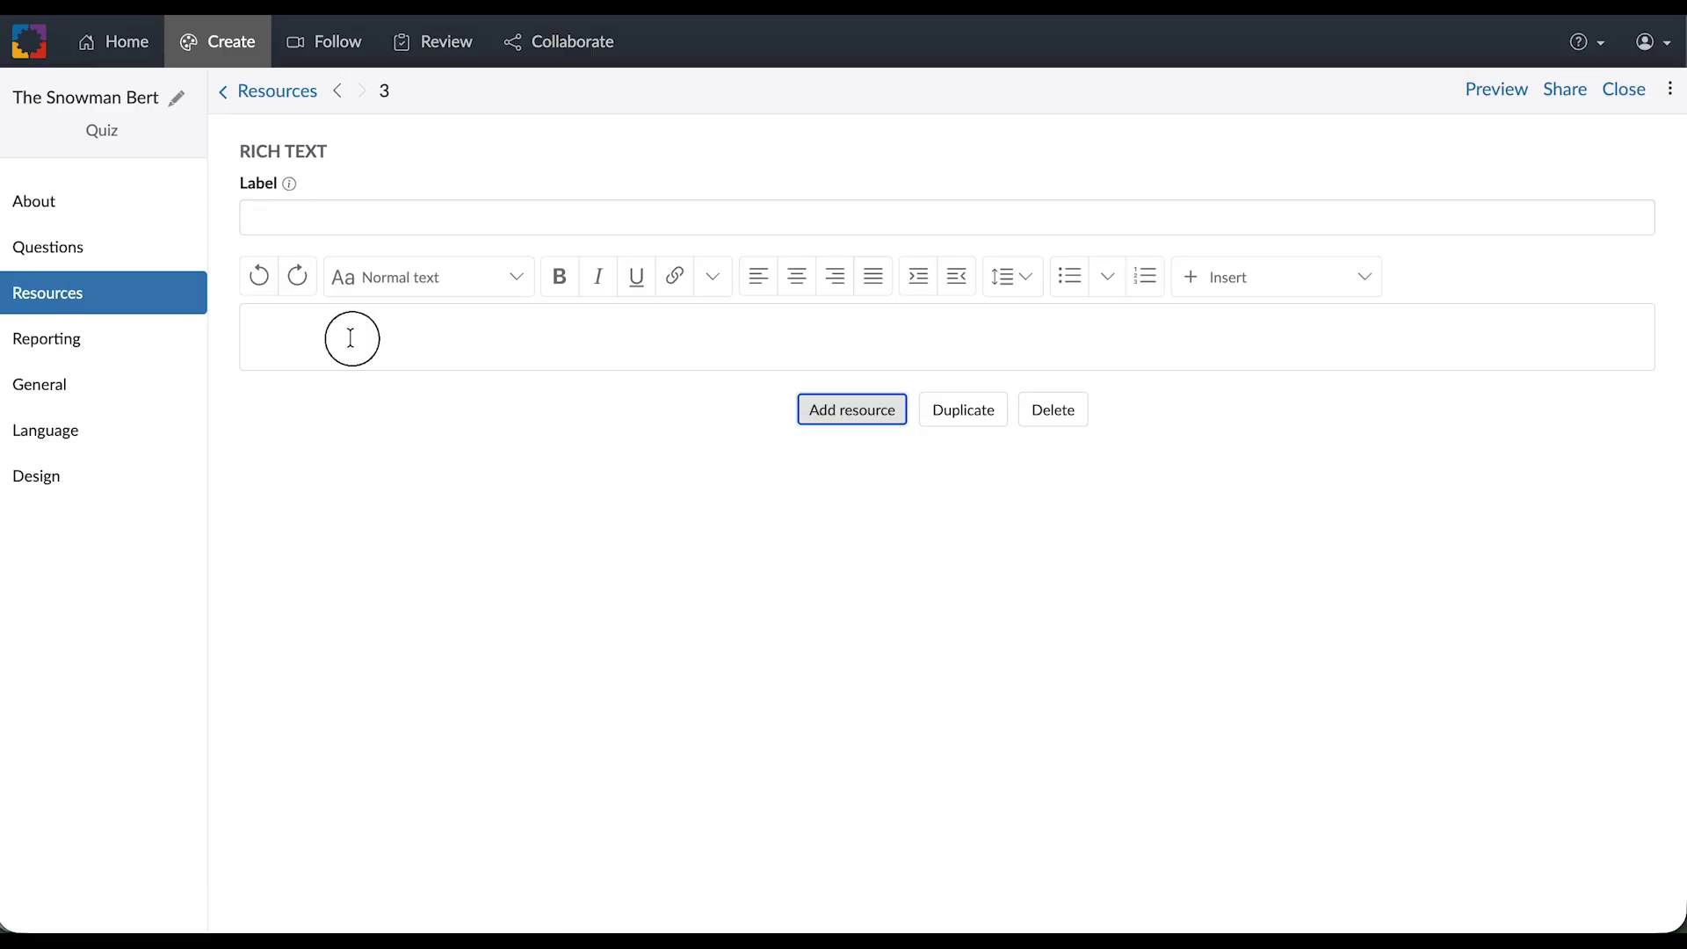
click(1376, 281)
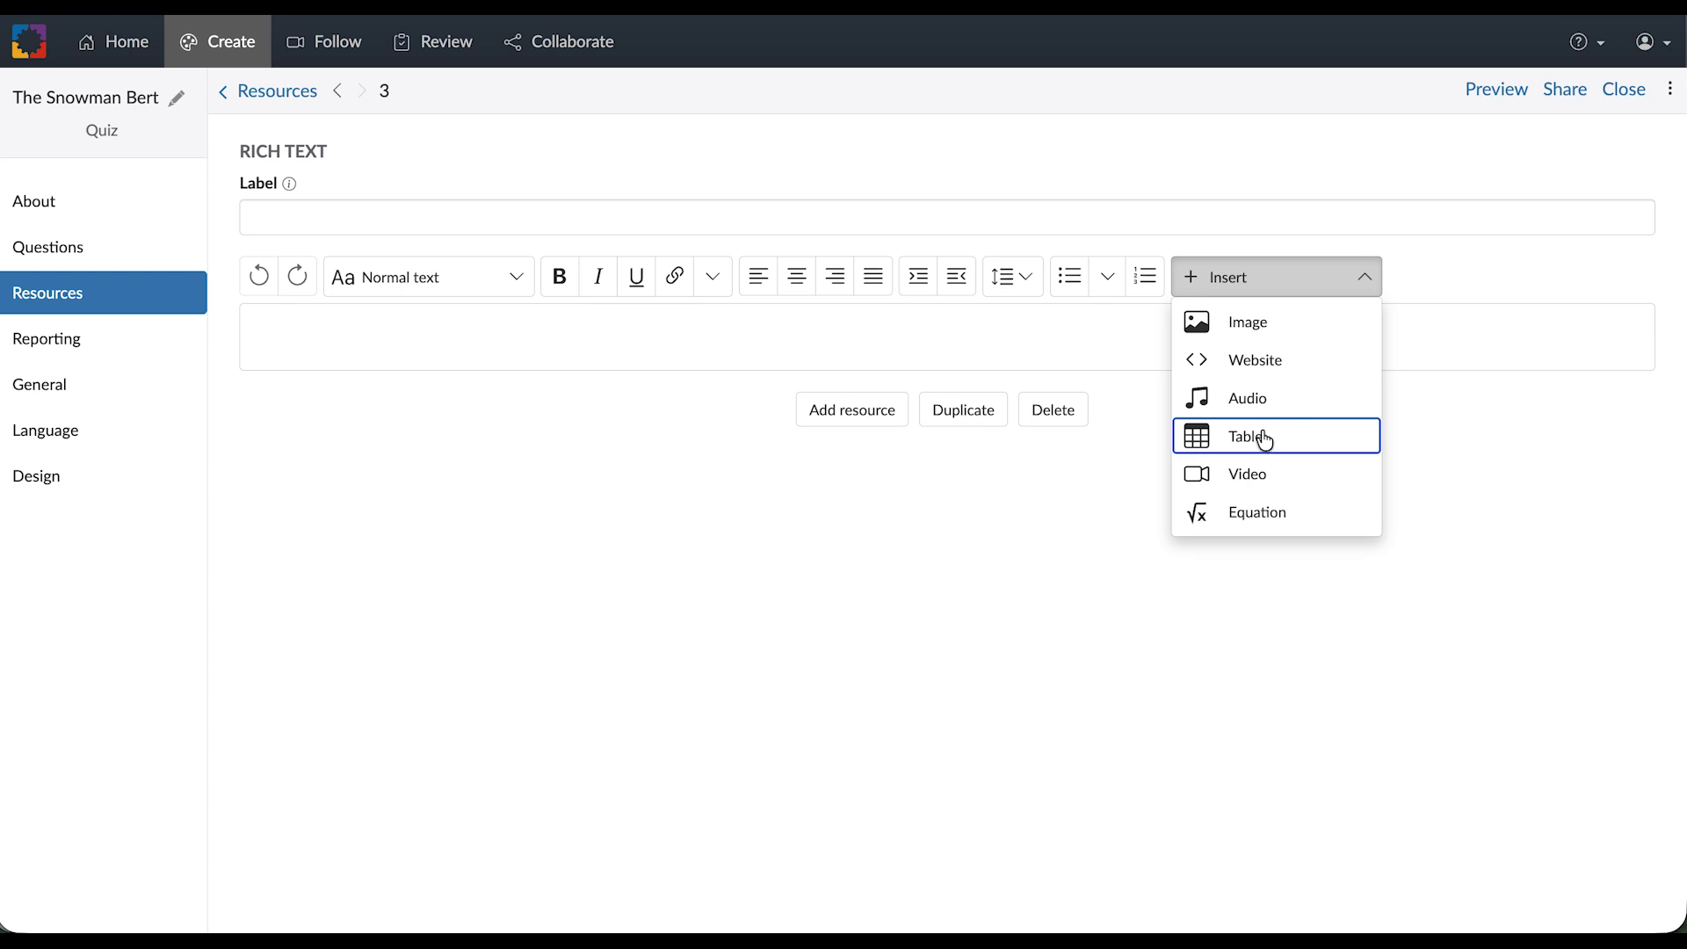
click(1048, 346)
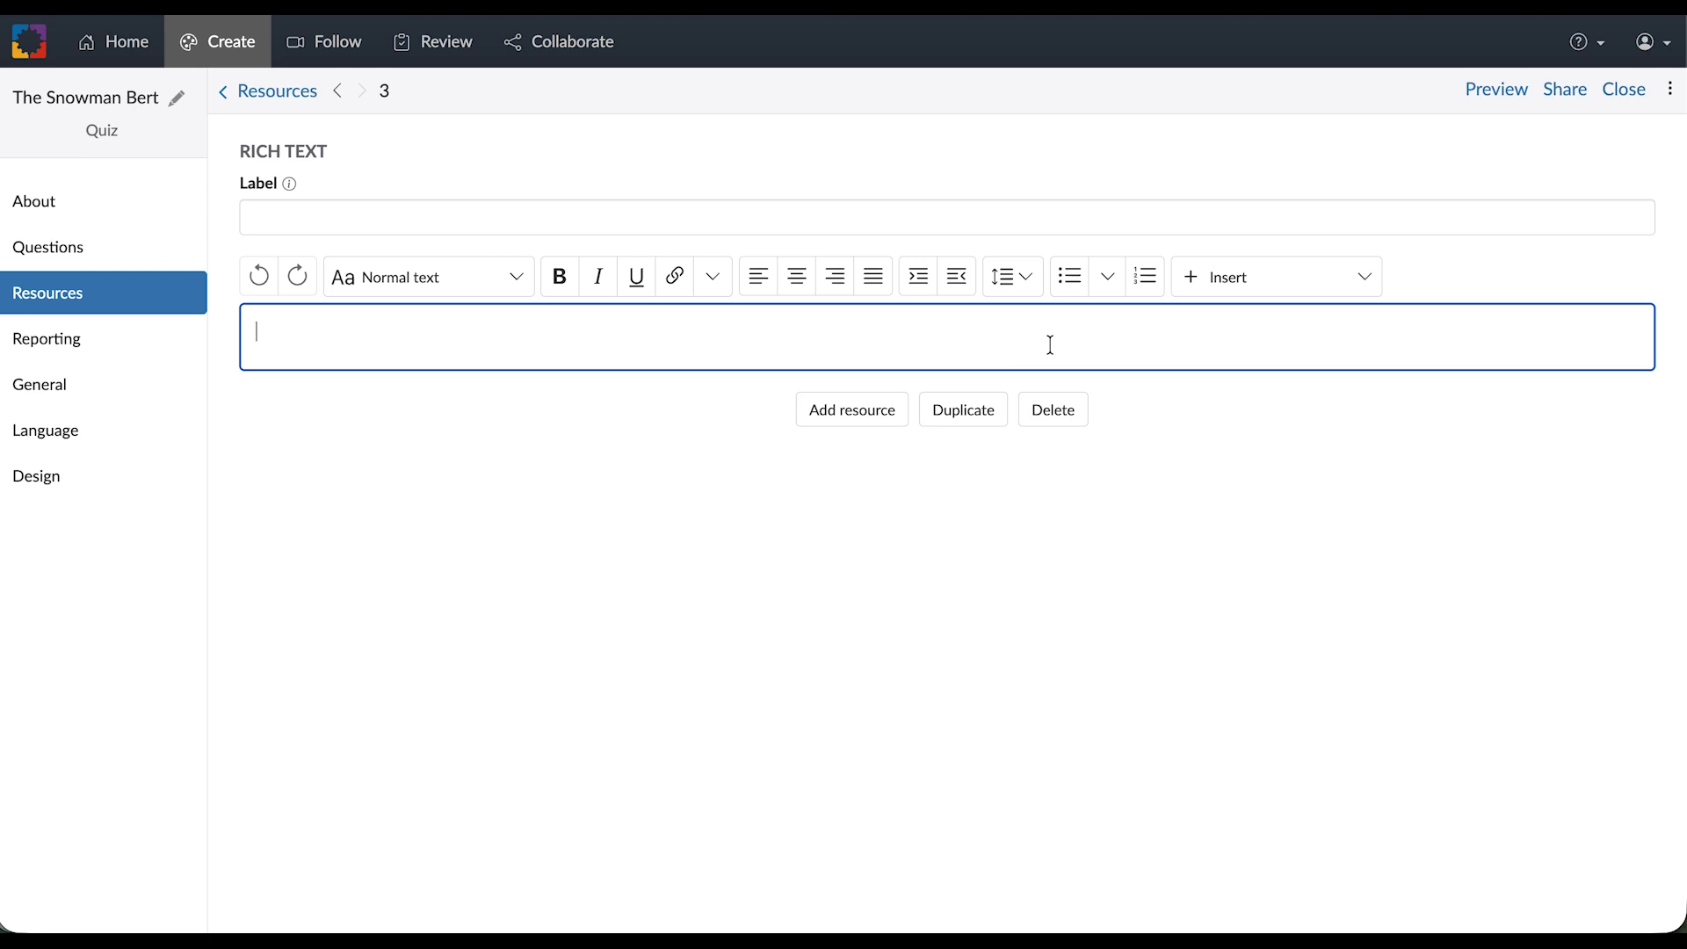
click(451, 213)
text(Word)
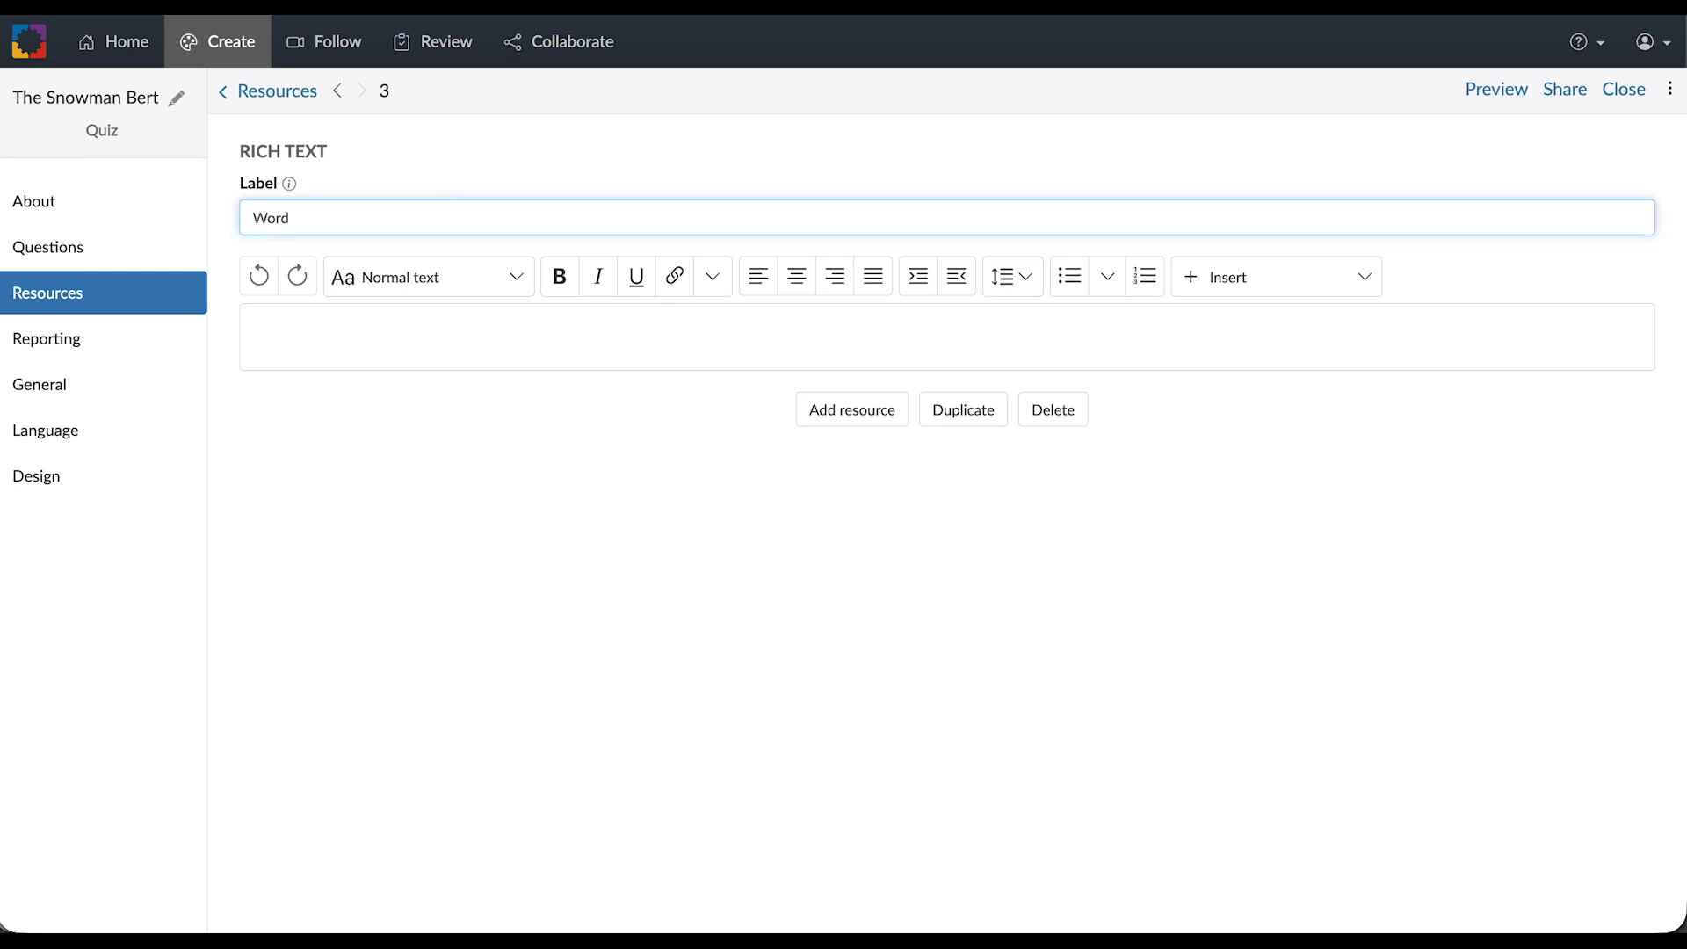
text( bank)
Paste the copied Word and Meaning vocabulary table into the Word bank resource, review its rows, and return to the resources list
click(413, 346)
key(ctrl+v)
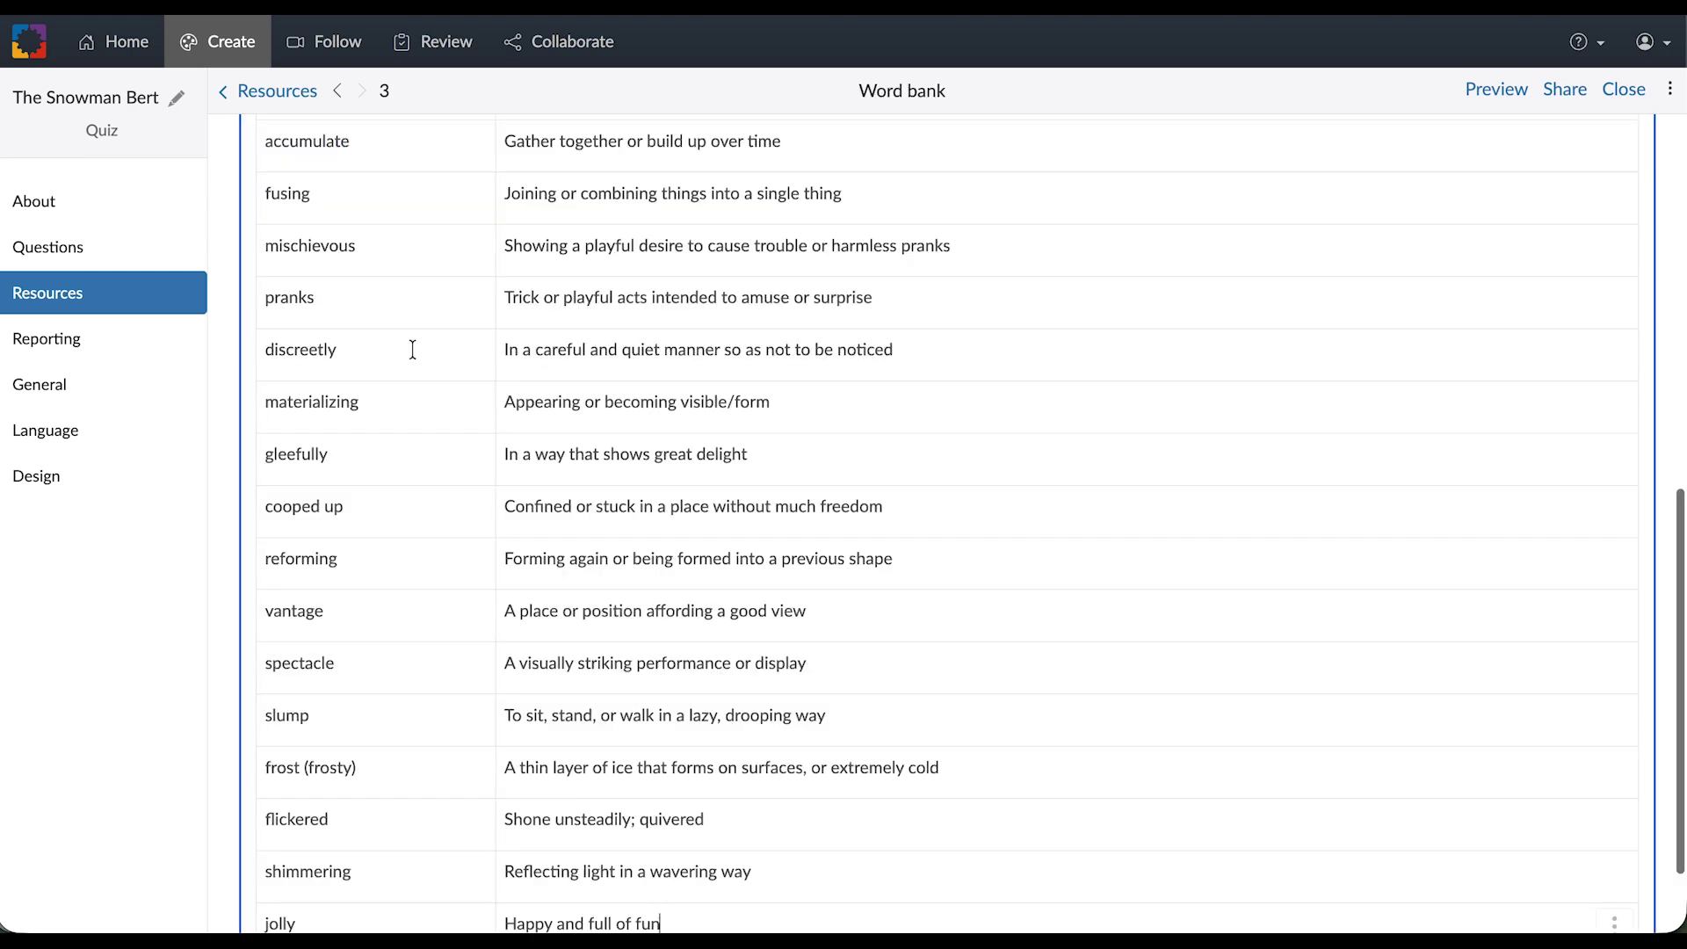
scroll(413, 349, up, 4)
scroll(413, 348, up, 6)
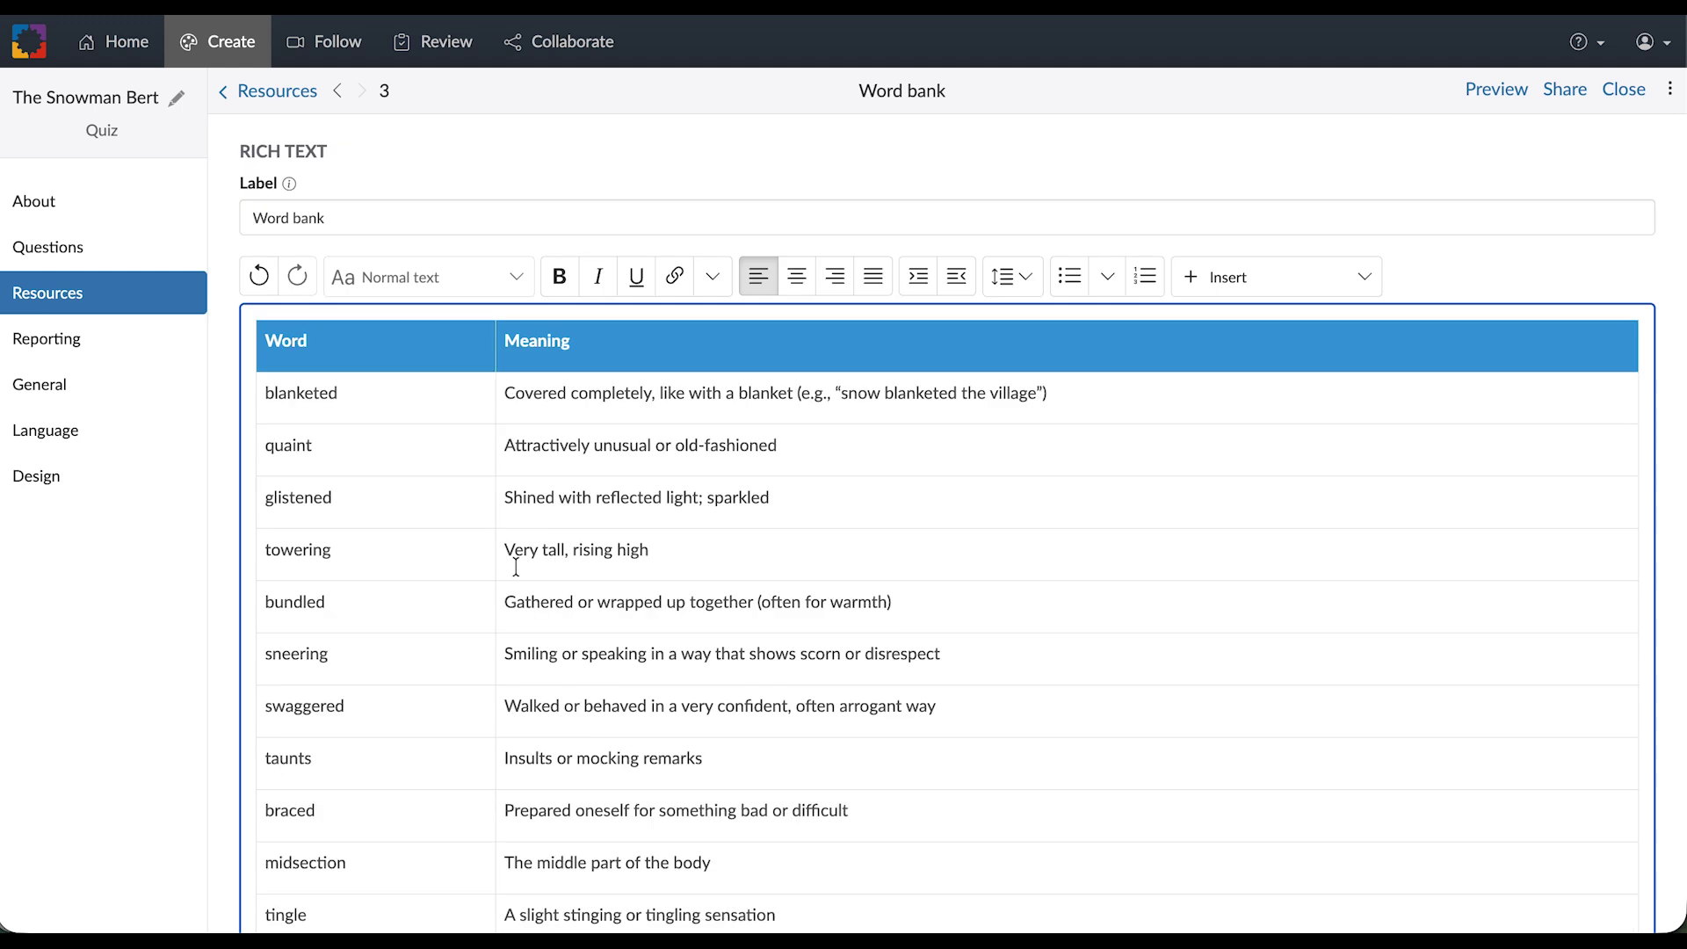
scroll(281, 813, down, 6)
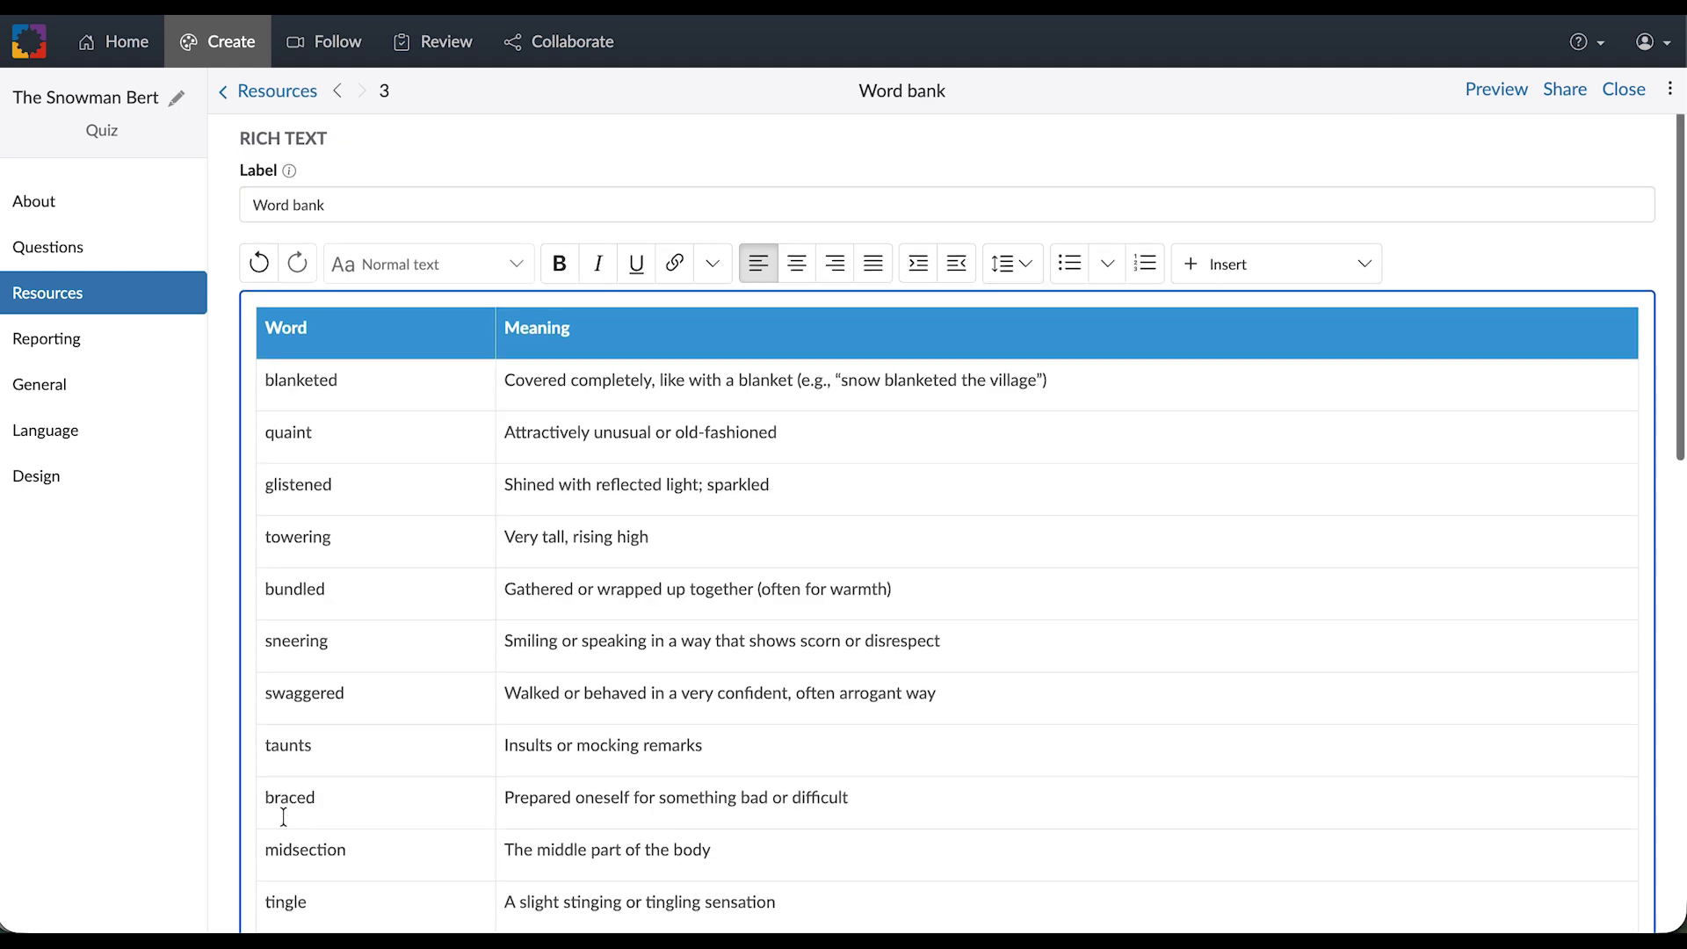
scroll(277, 809, down, 1)
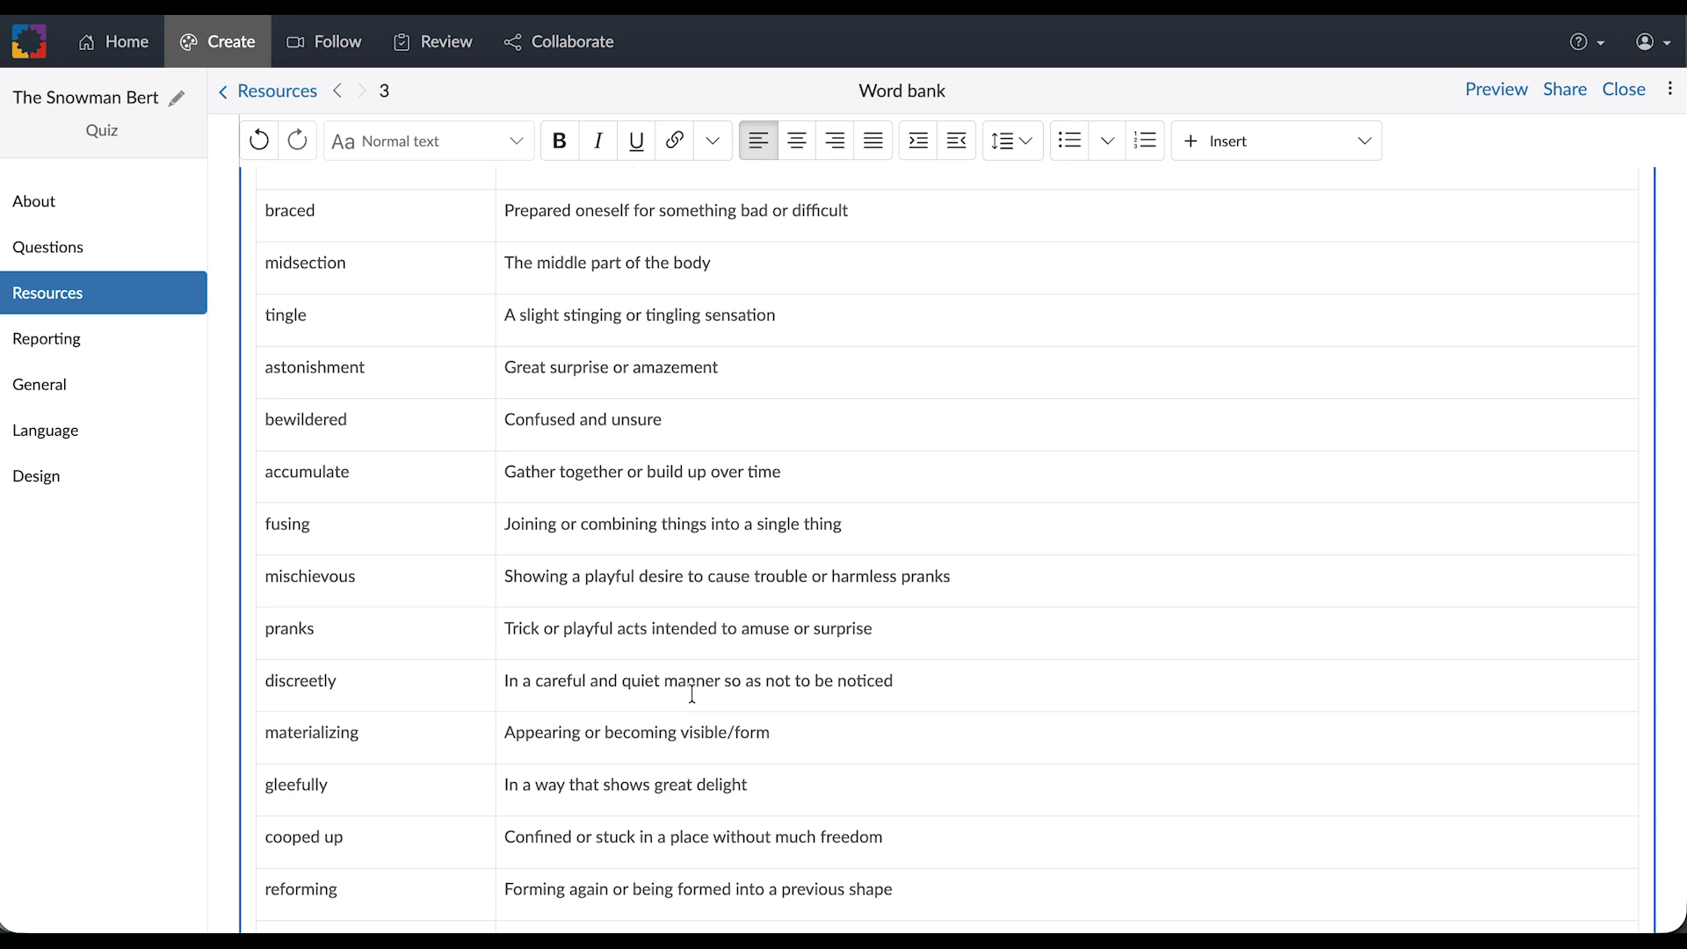
scroll(616, 668, down, 4)
scroll(693, 693, down, 2)
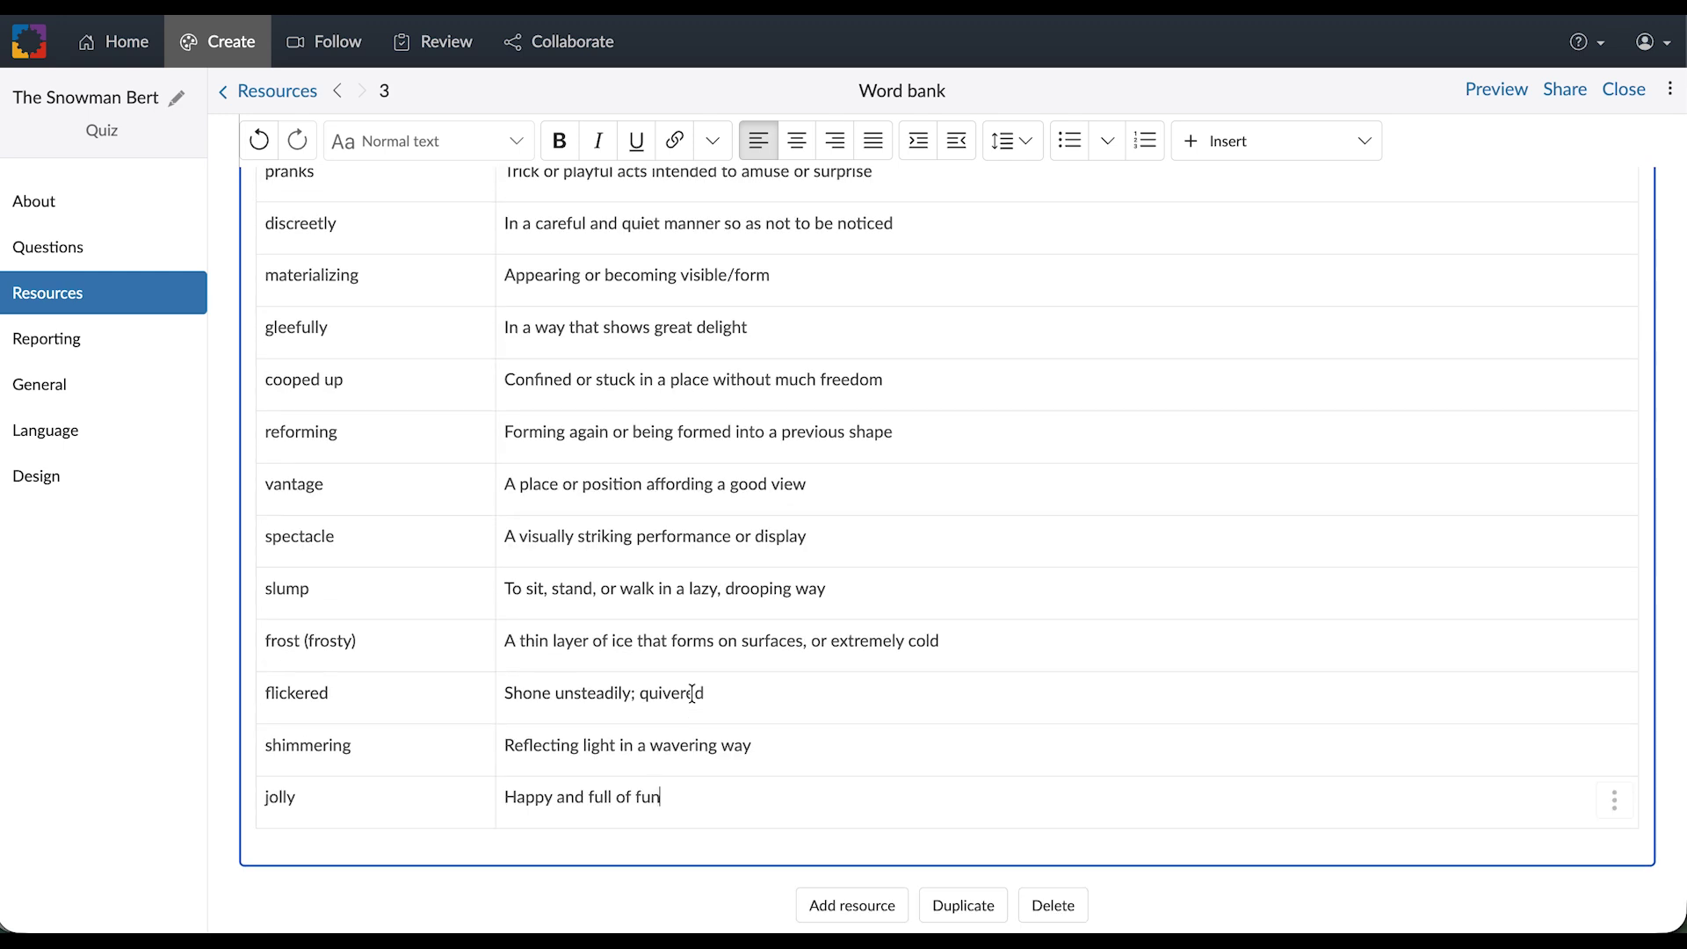
scroll(692, 693, up, 12)
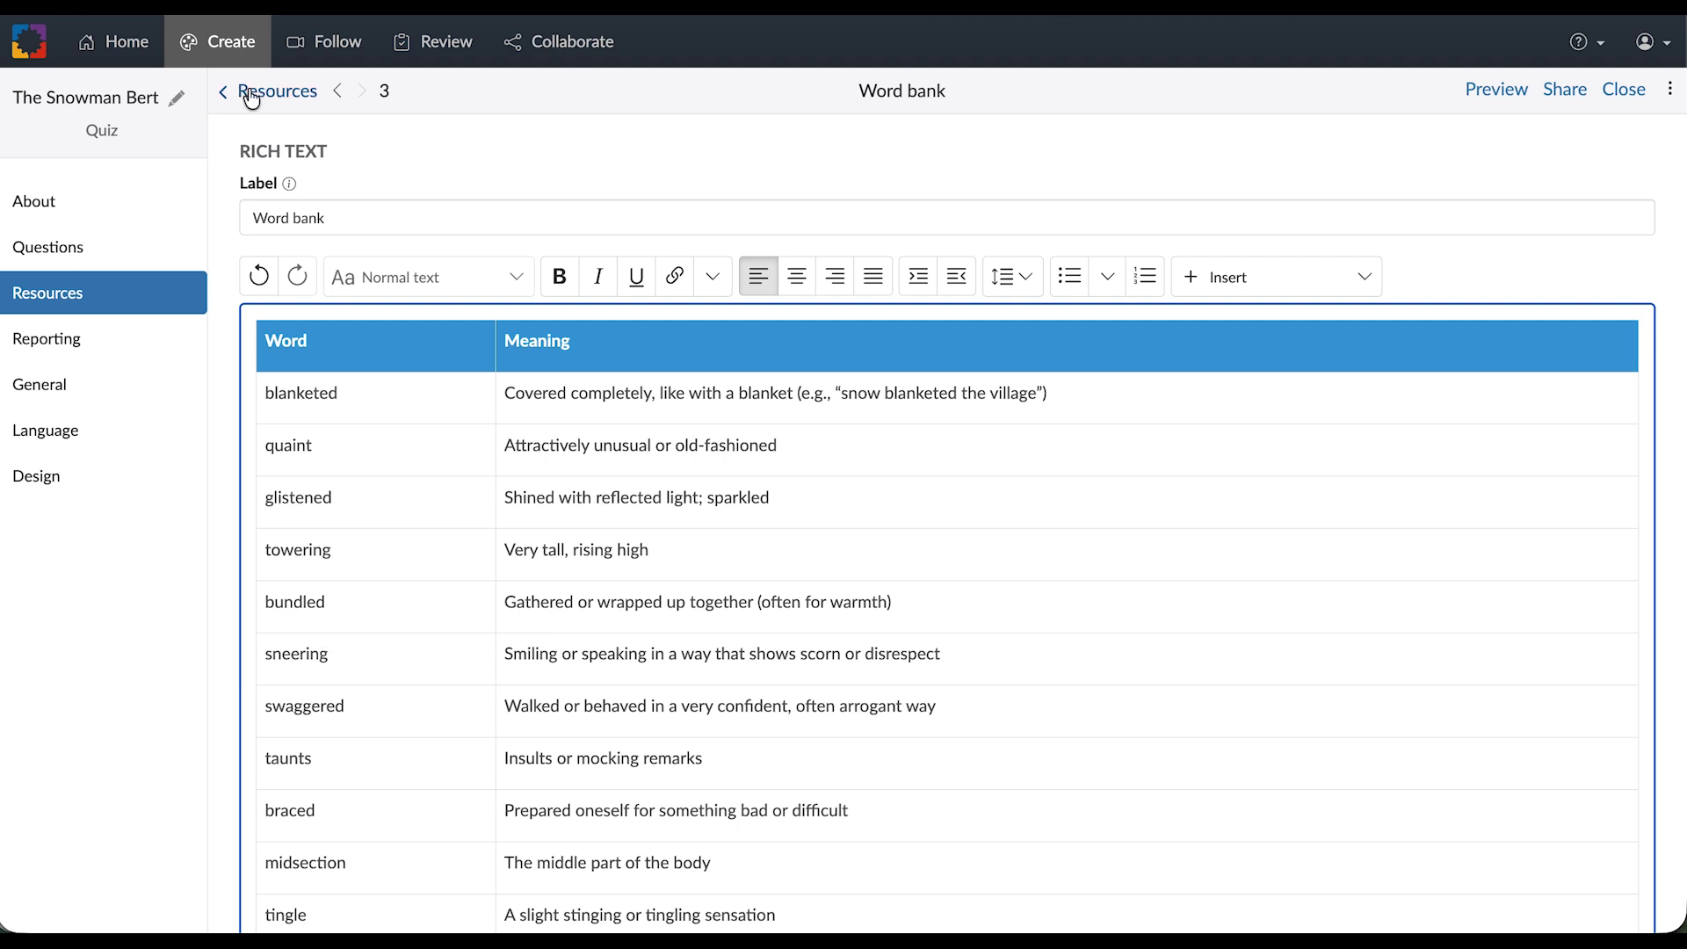
click(252, 93)
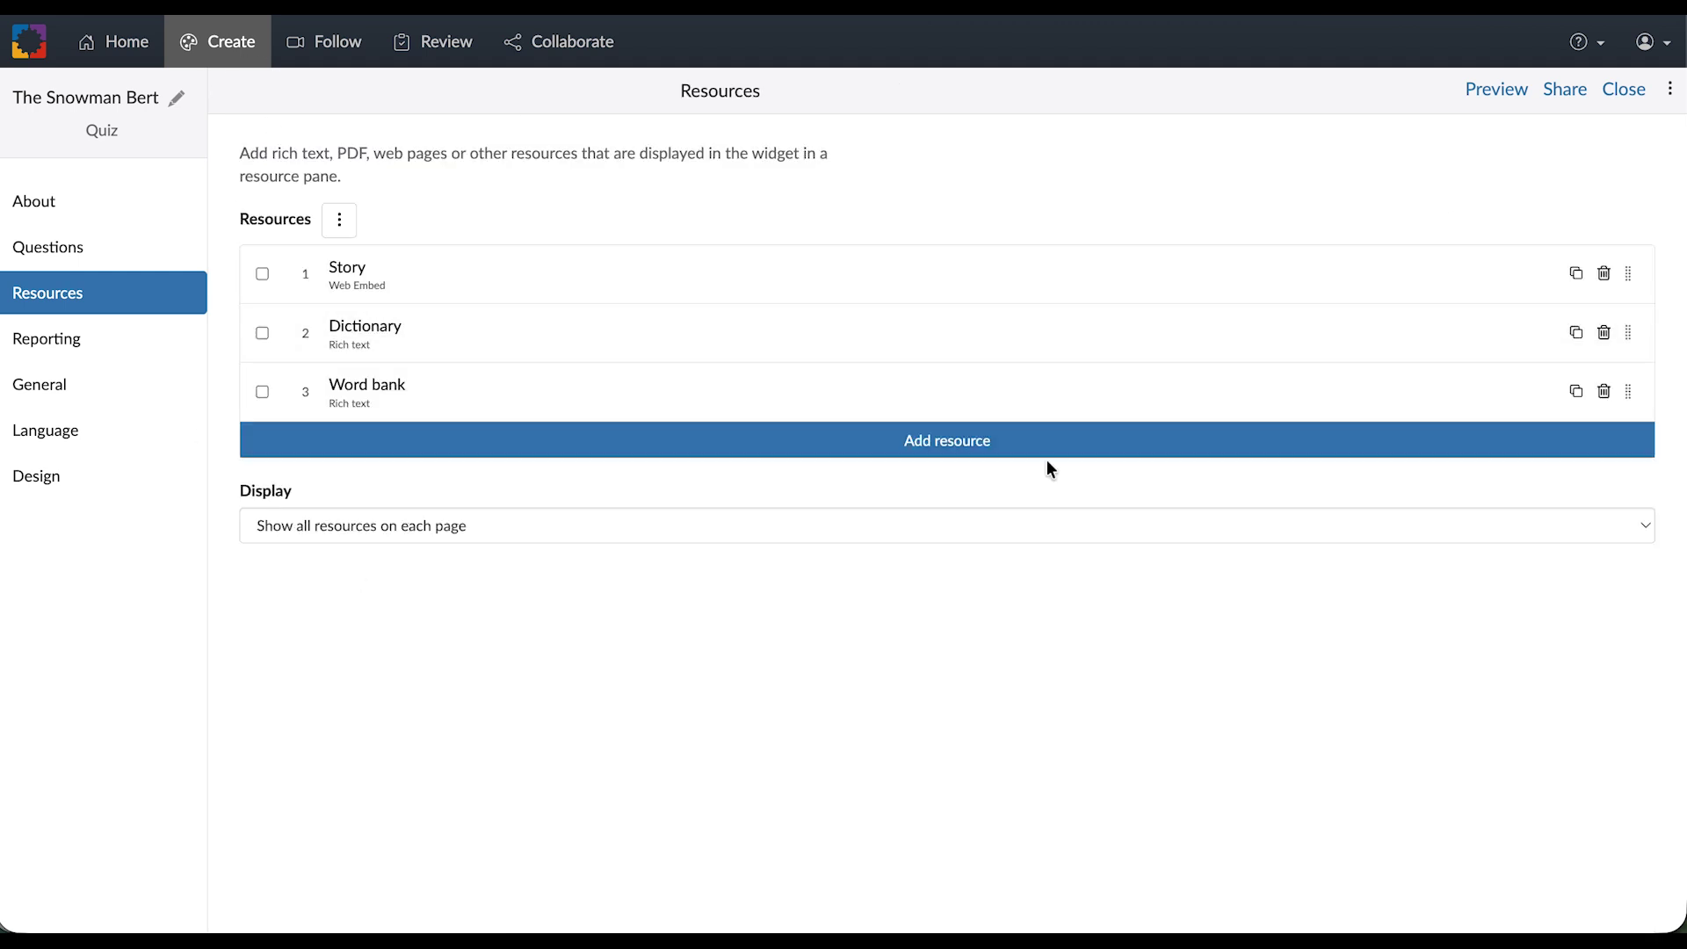
Preview the quiz as a student, reset its saved answers, and accept all cookies in the embedded story
click(1495, 91)
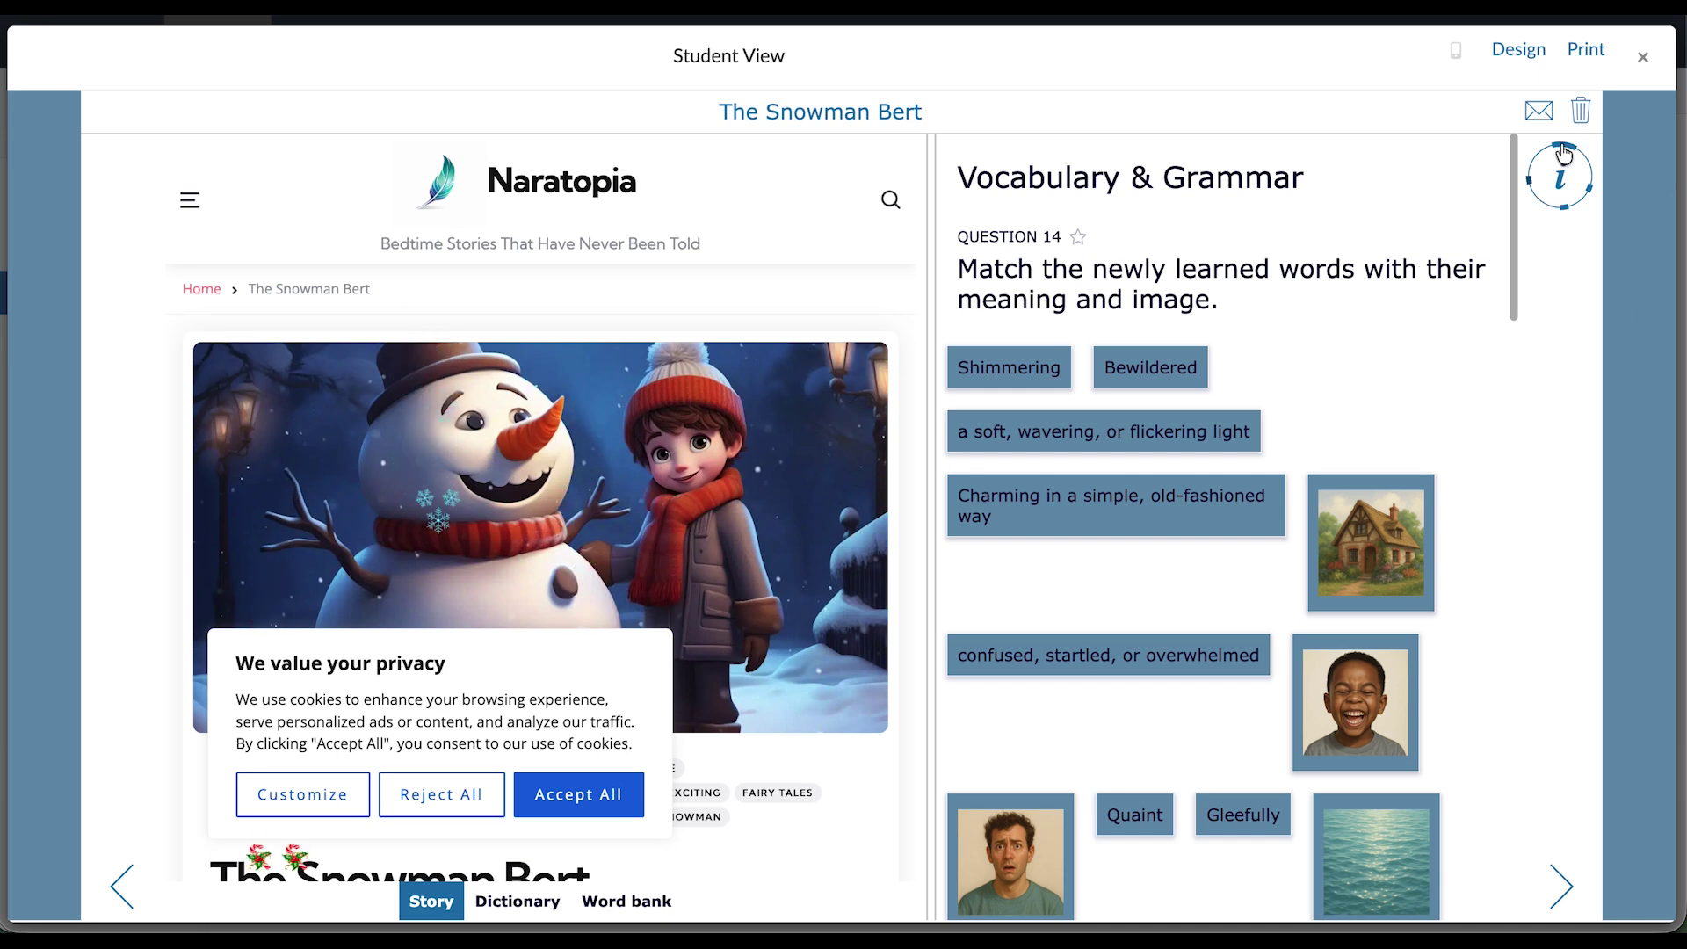
click(1581, 110)
click(760, 554)
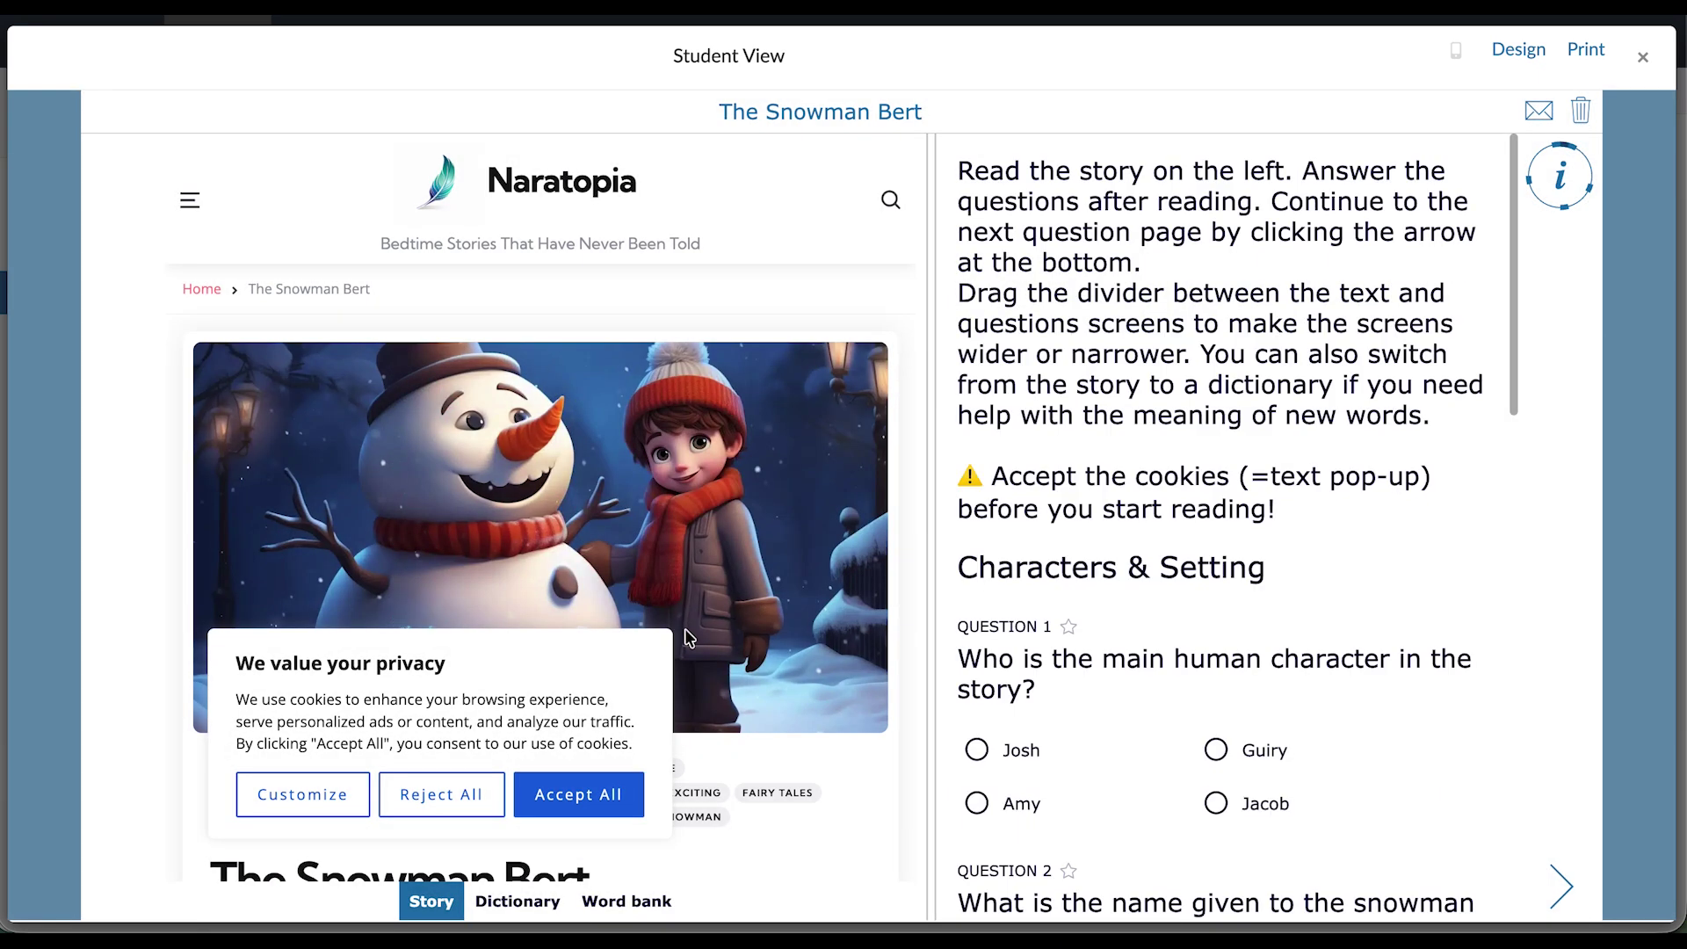
click(598, 795)
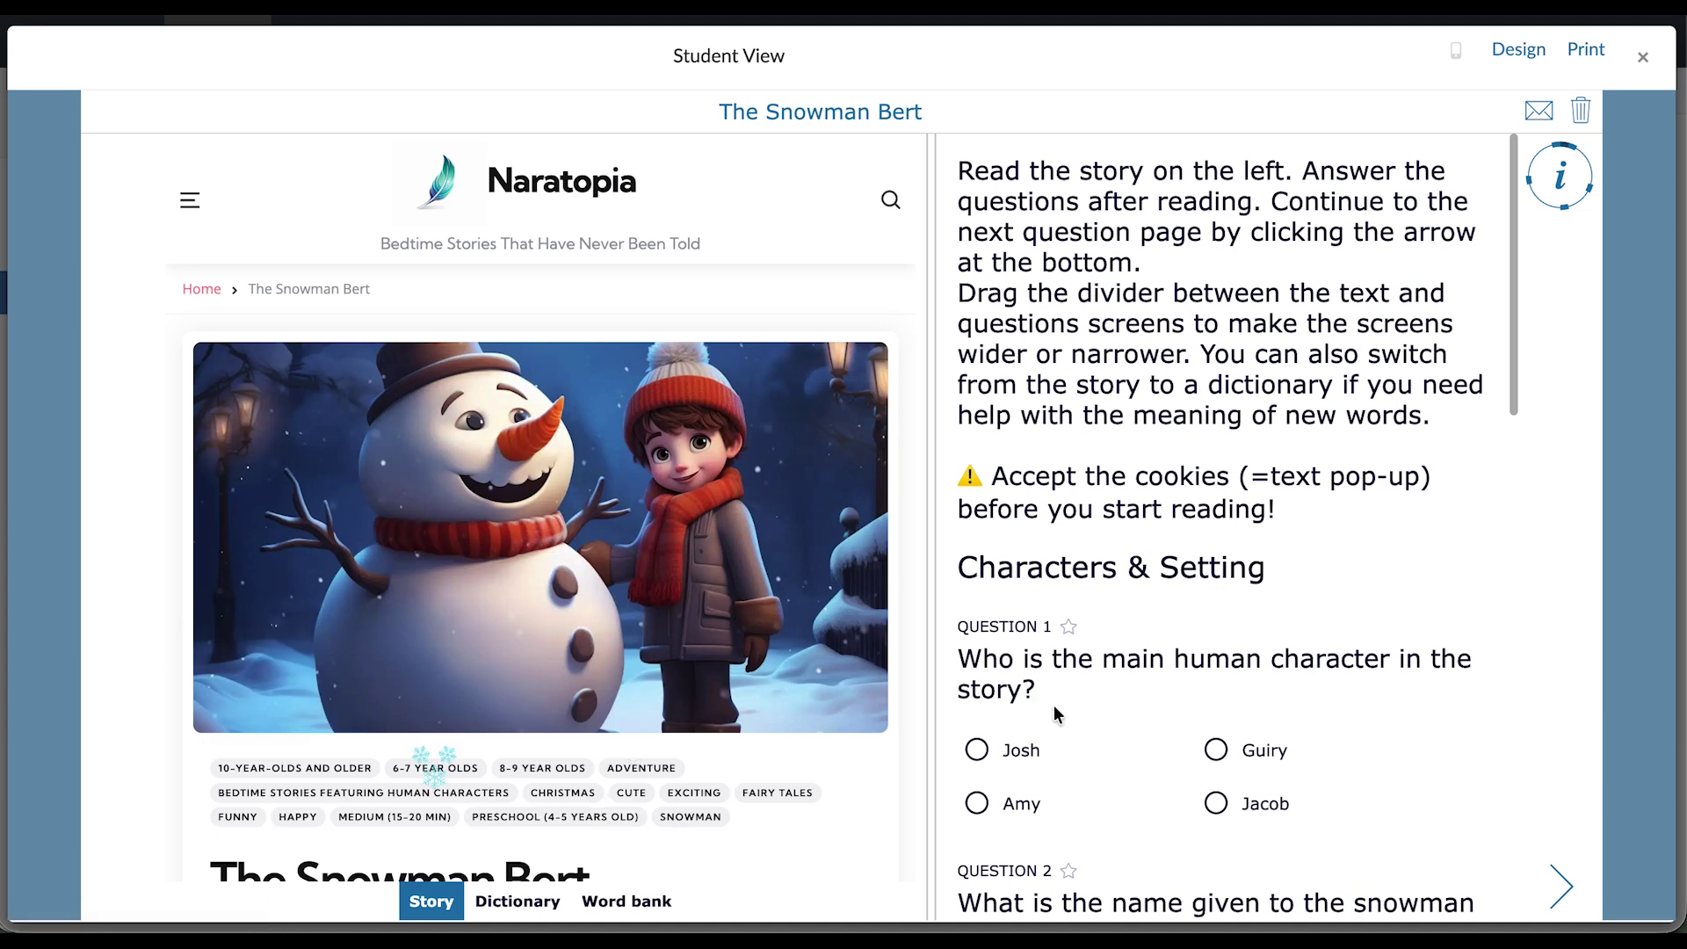
Examine the first page's questions and read through the embedded story in the student preview
scroll(1053, 705, down, 8)
scroll(1053, 705, up, 8)
scroll(1053, 705, down, 12)
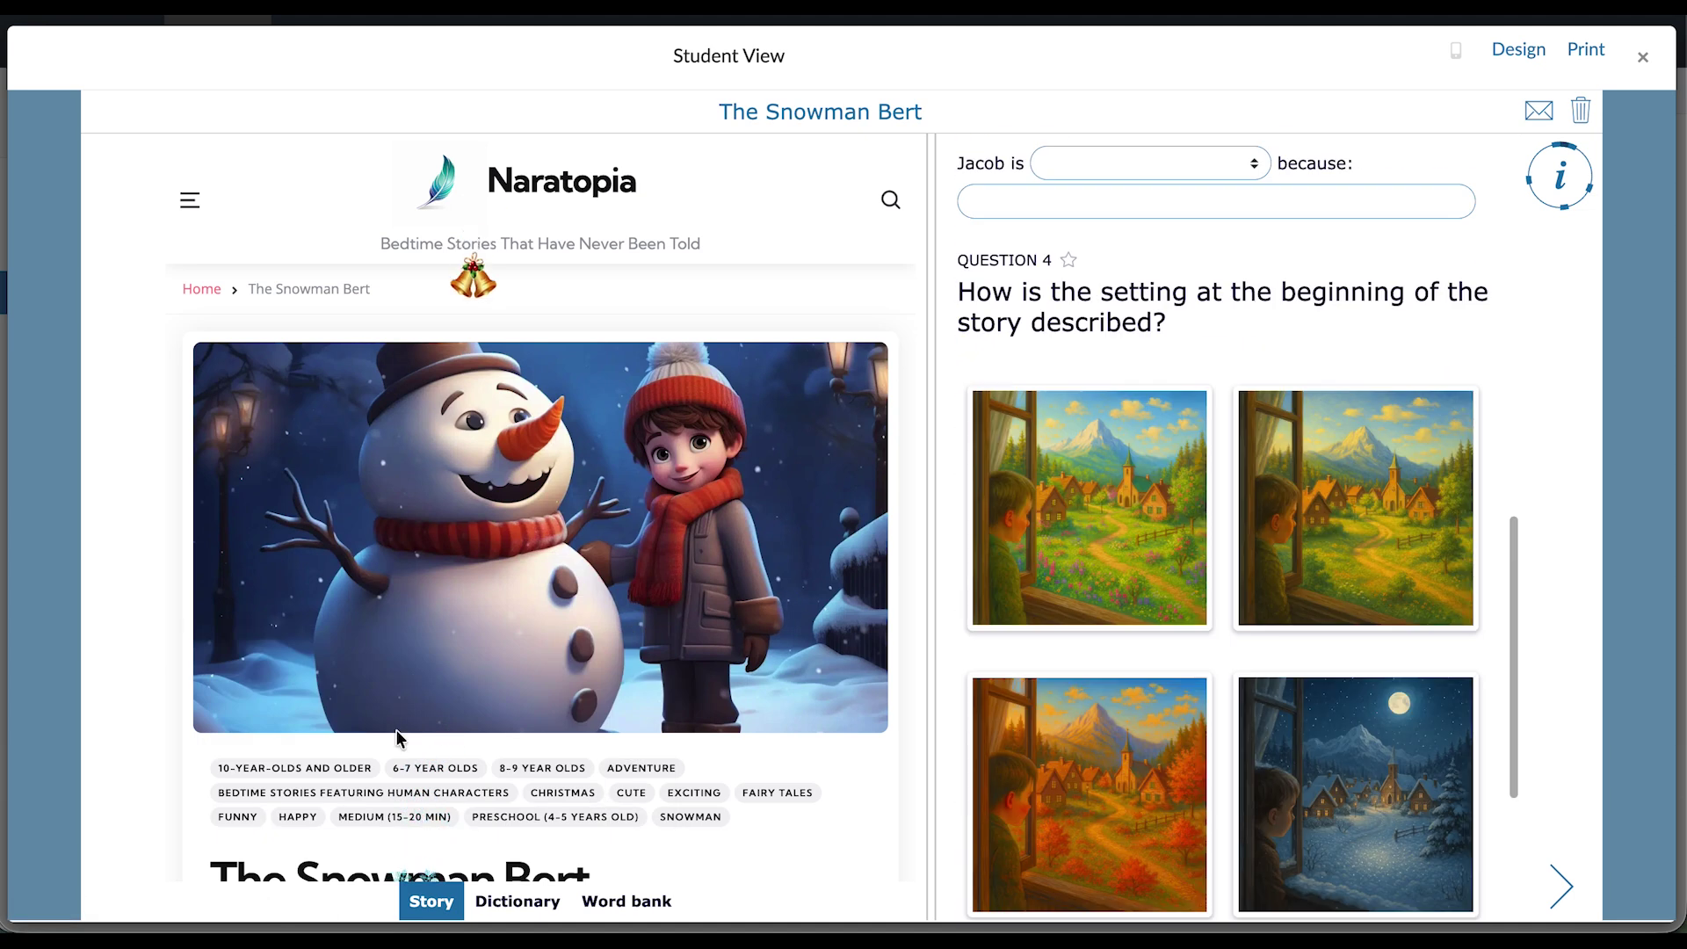
scroll(396, 737, down, 13)
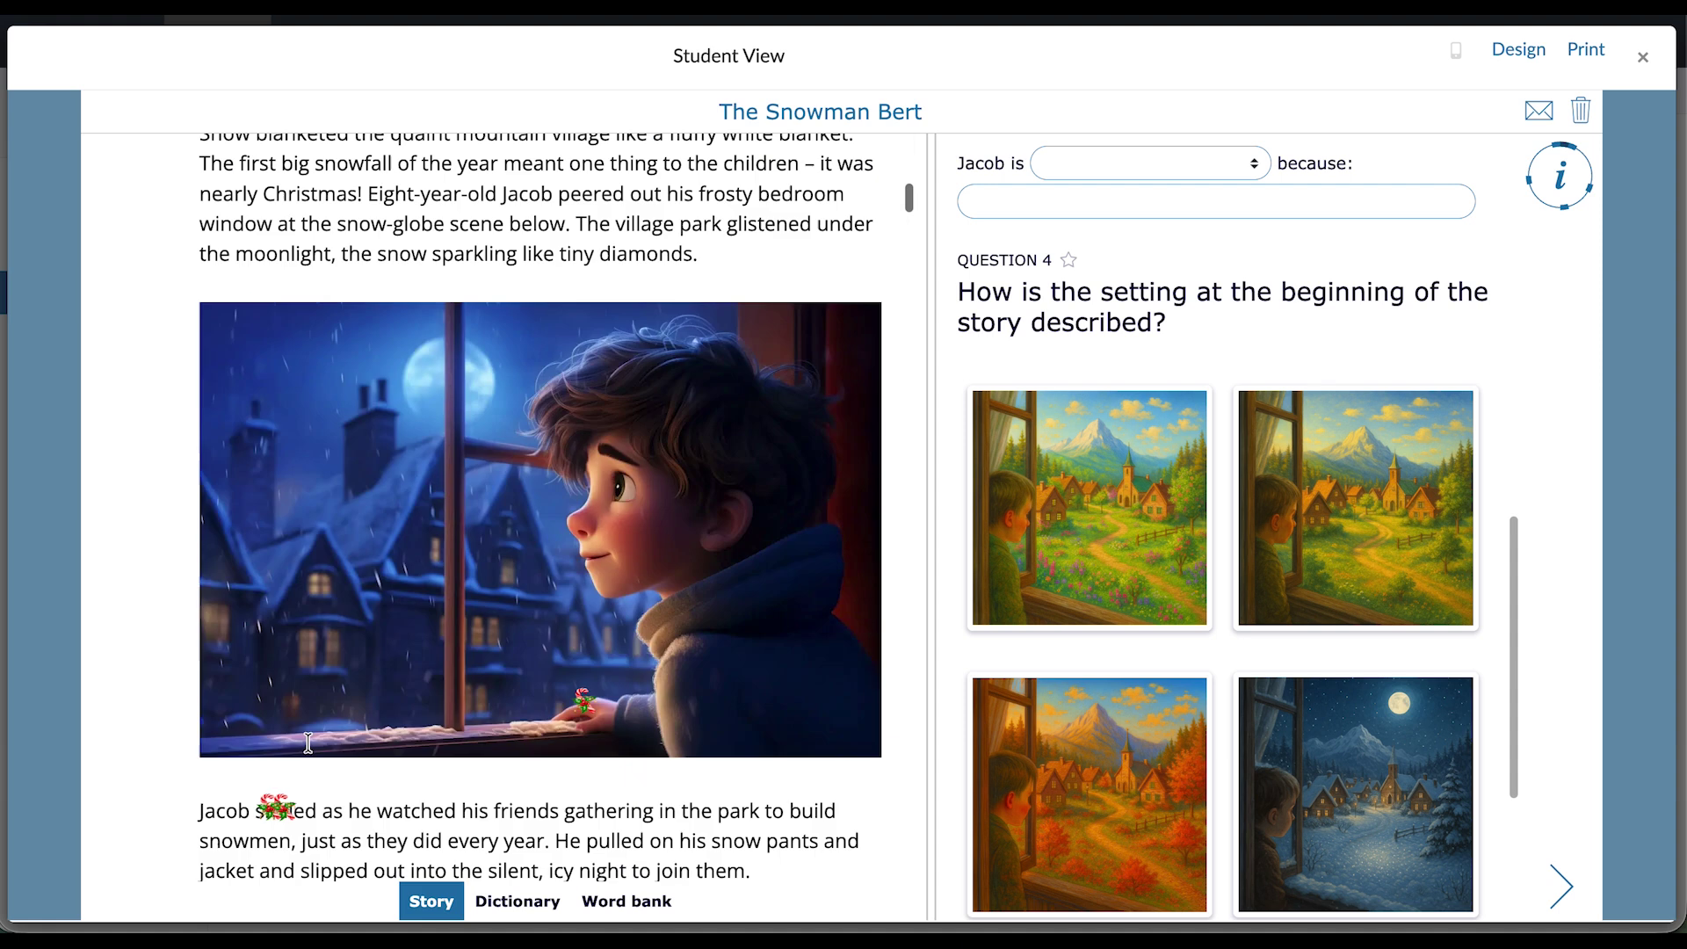
scroll(309, 743, down, 15)
scroll(308, 747, up, 20)
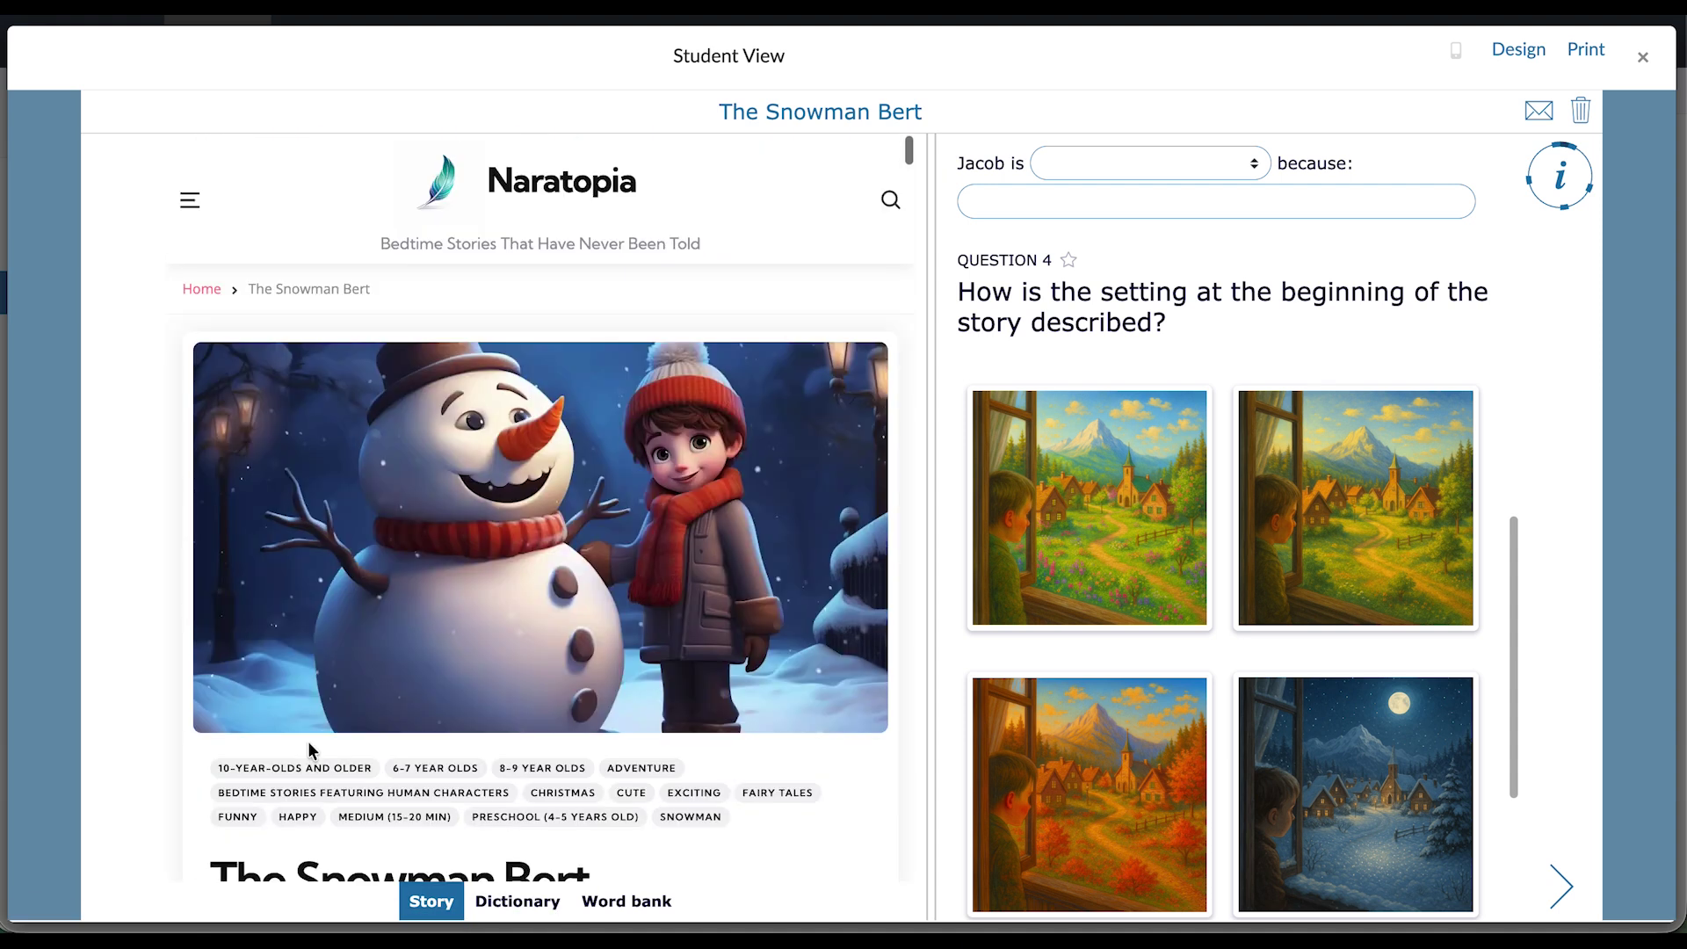
scroll(455, 617, down, 12)
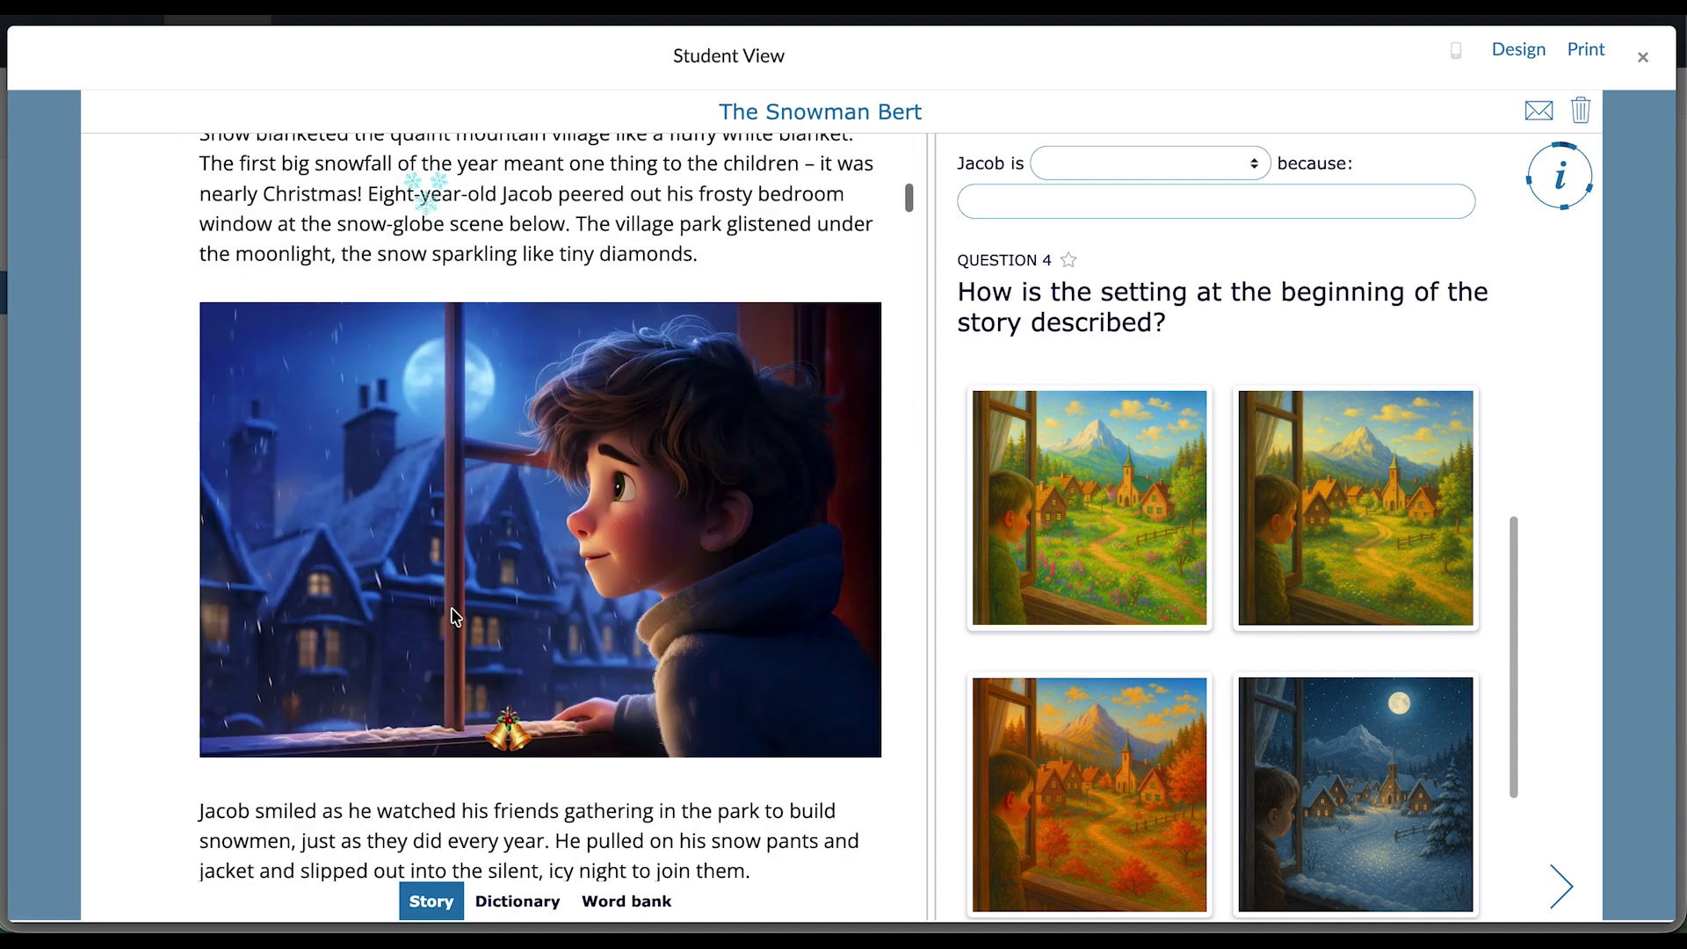
scroll(456, 617, down, 20)
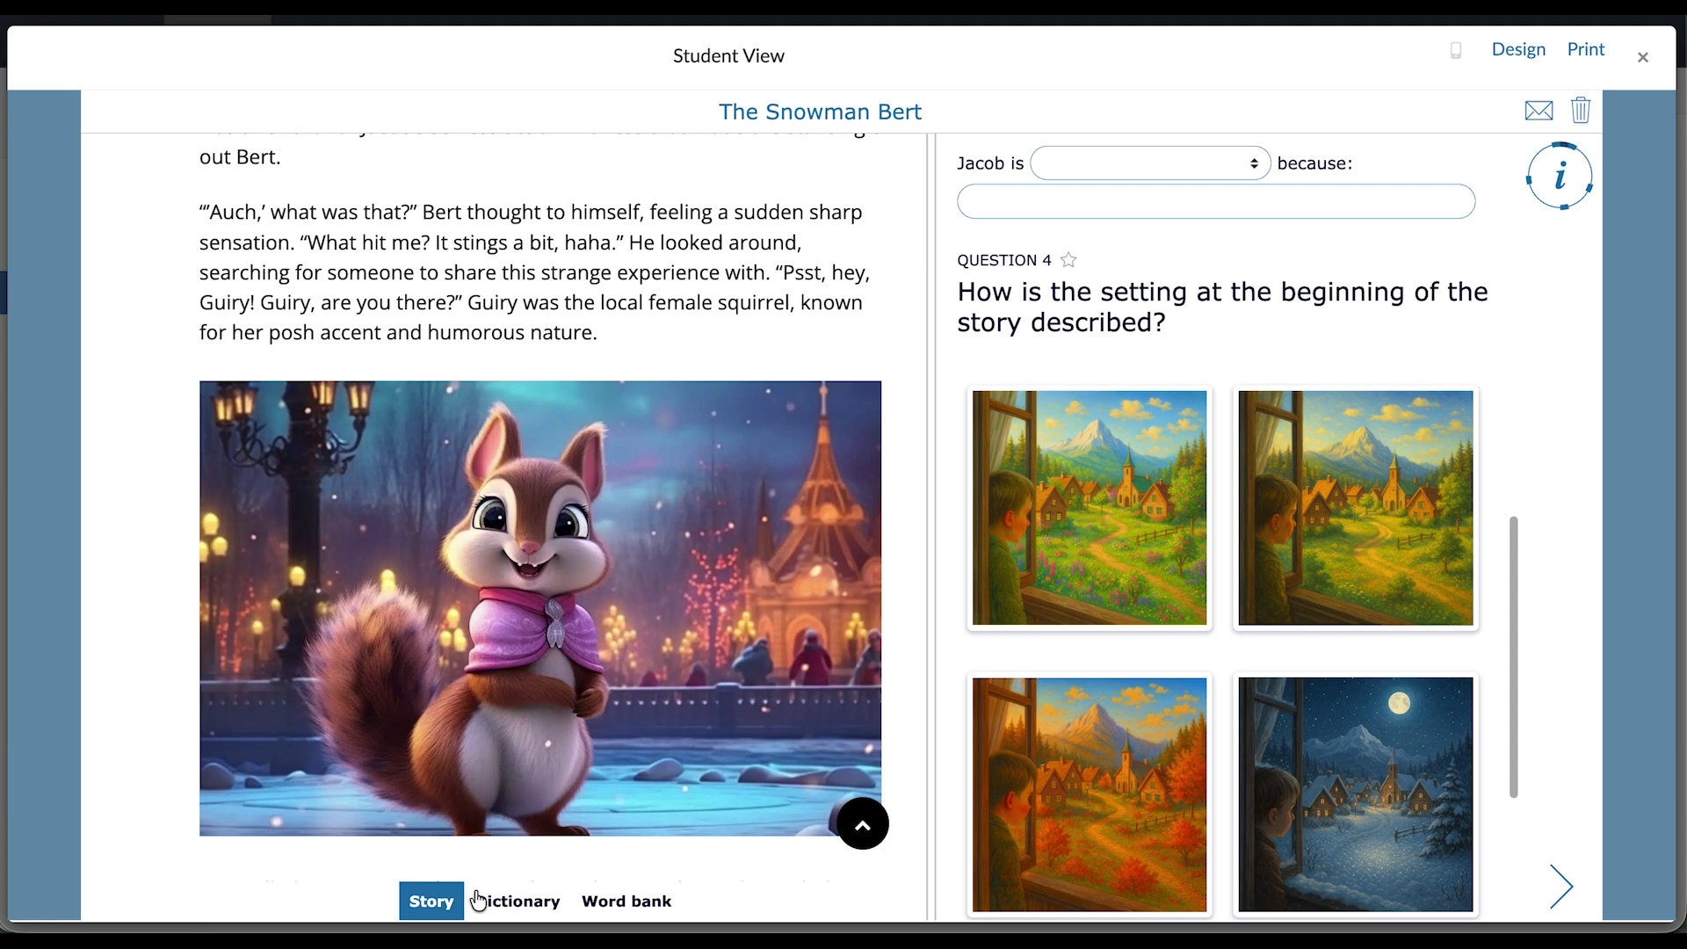
Check how the Dictionary and Word bank resources display beside the questions in the student preview
click(478, 902)
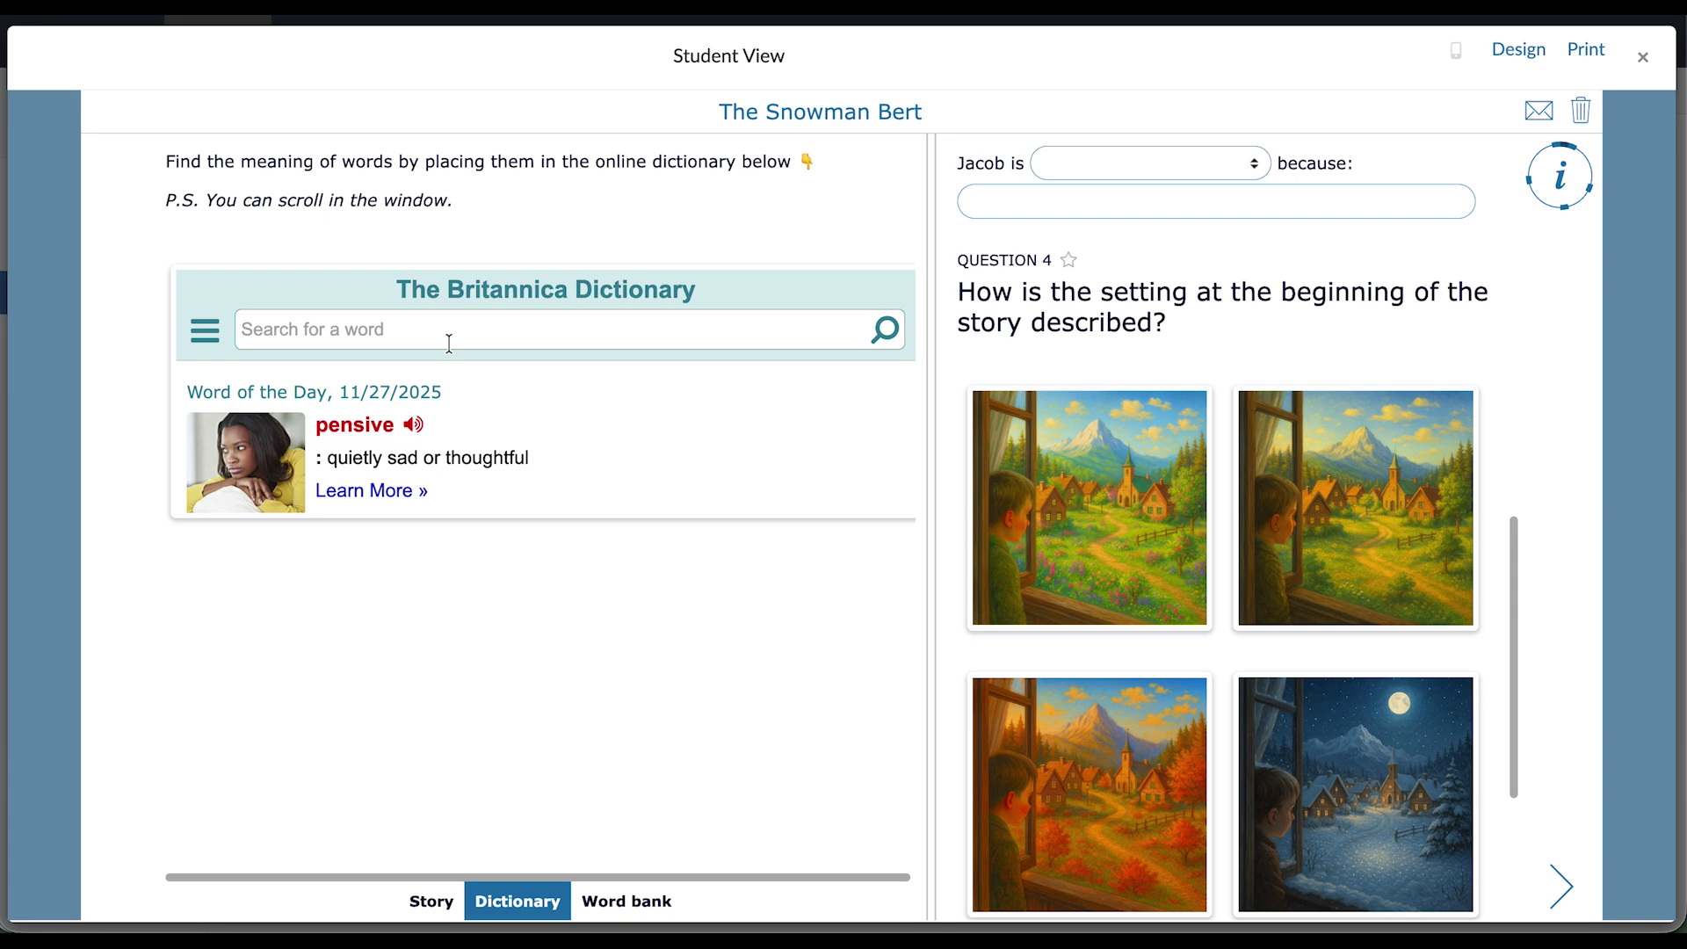
click(627, 905)
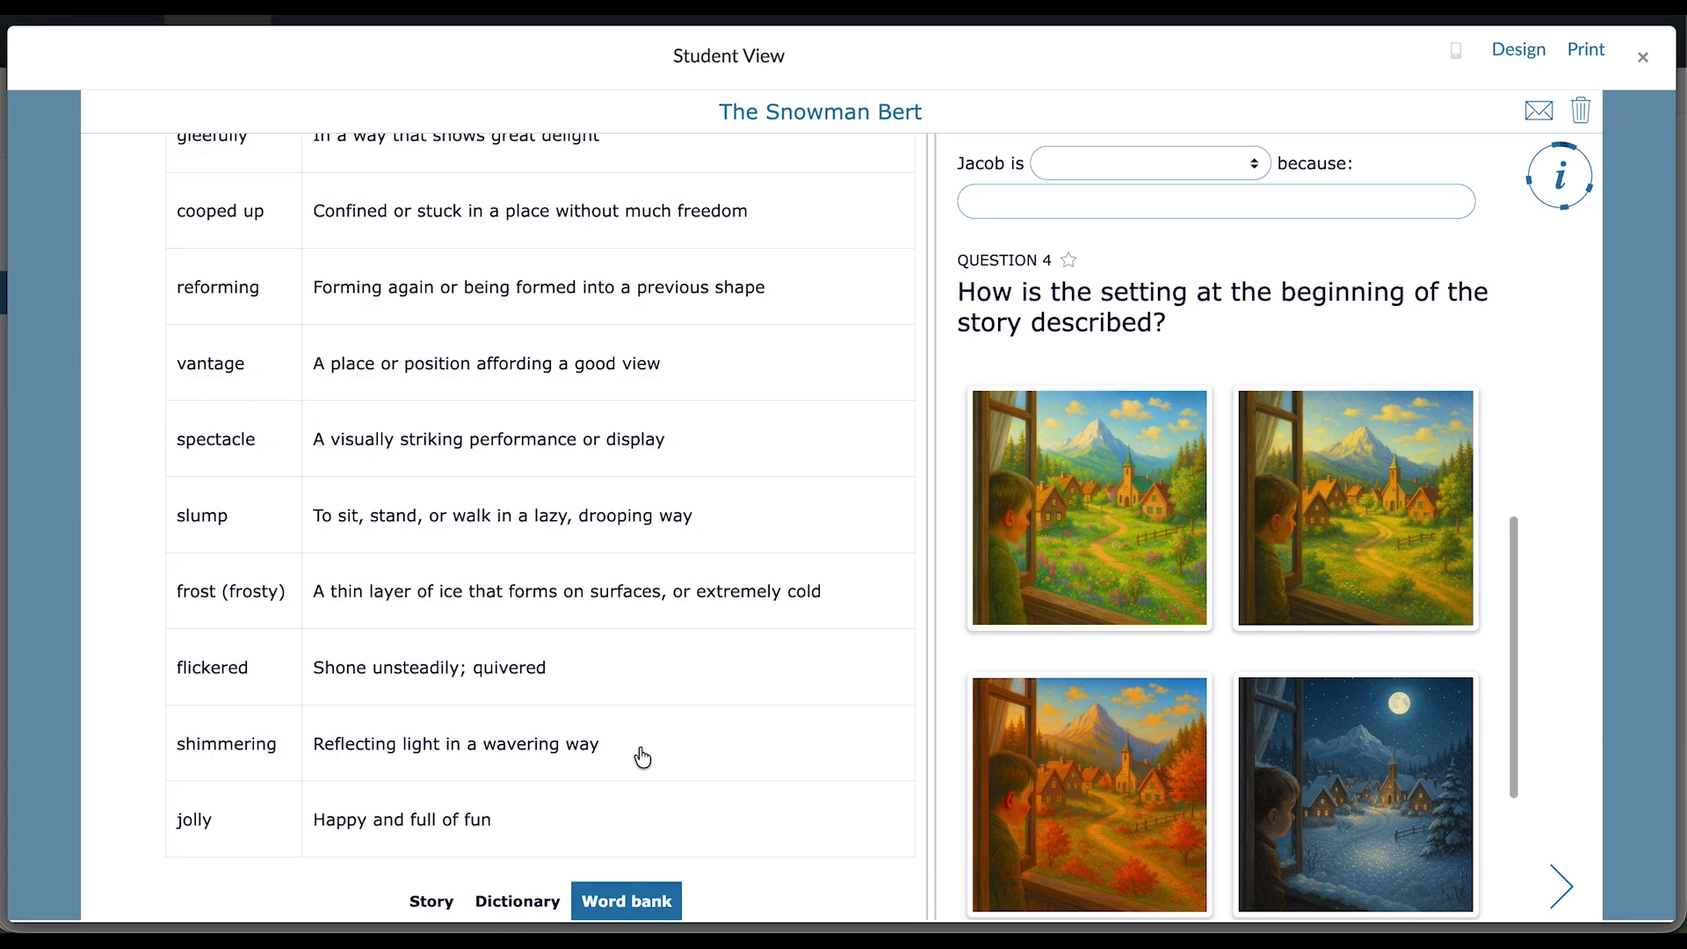
scroll(672, 605, down, 15)
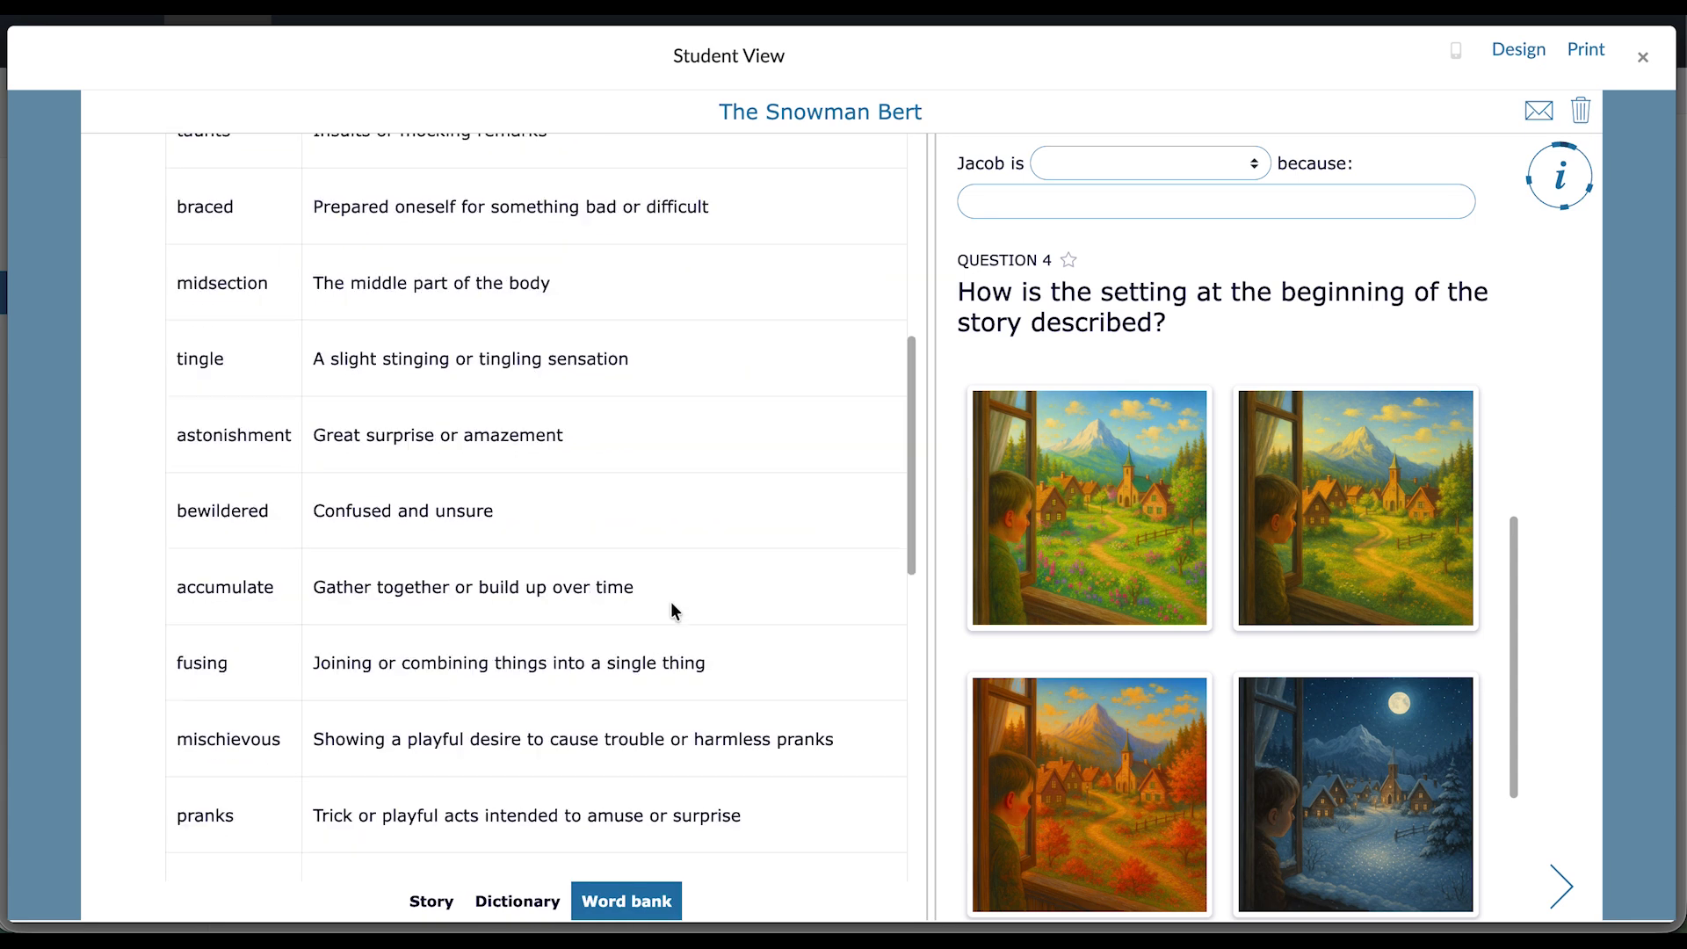
scroll(672, 601, up, 15)
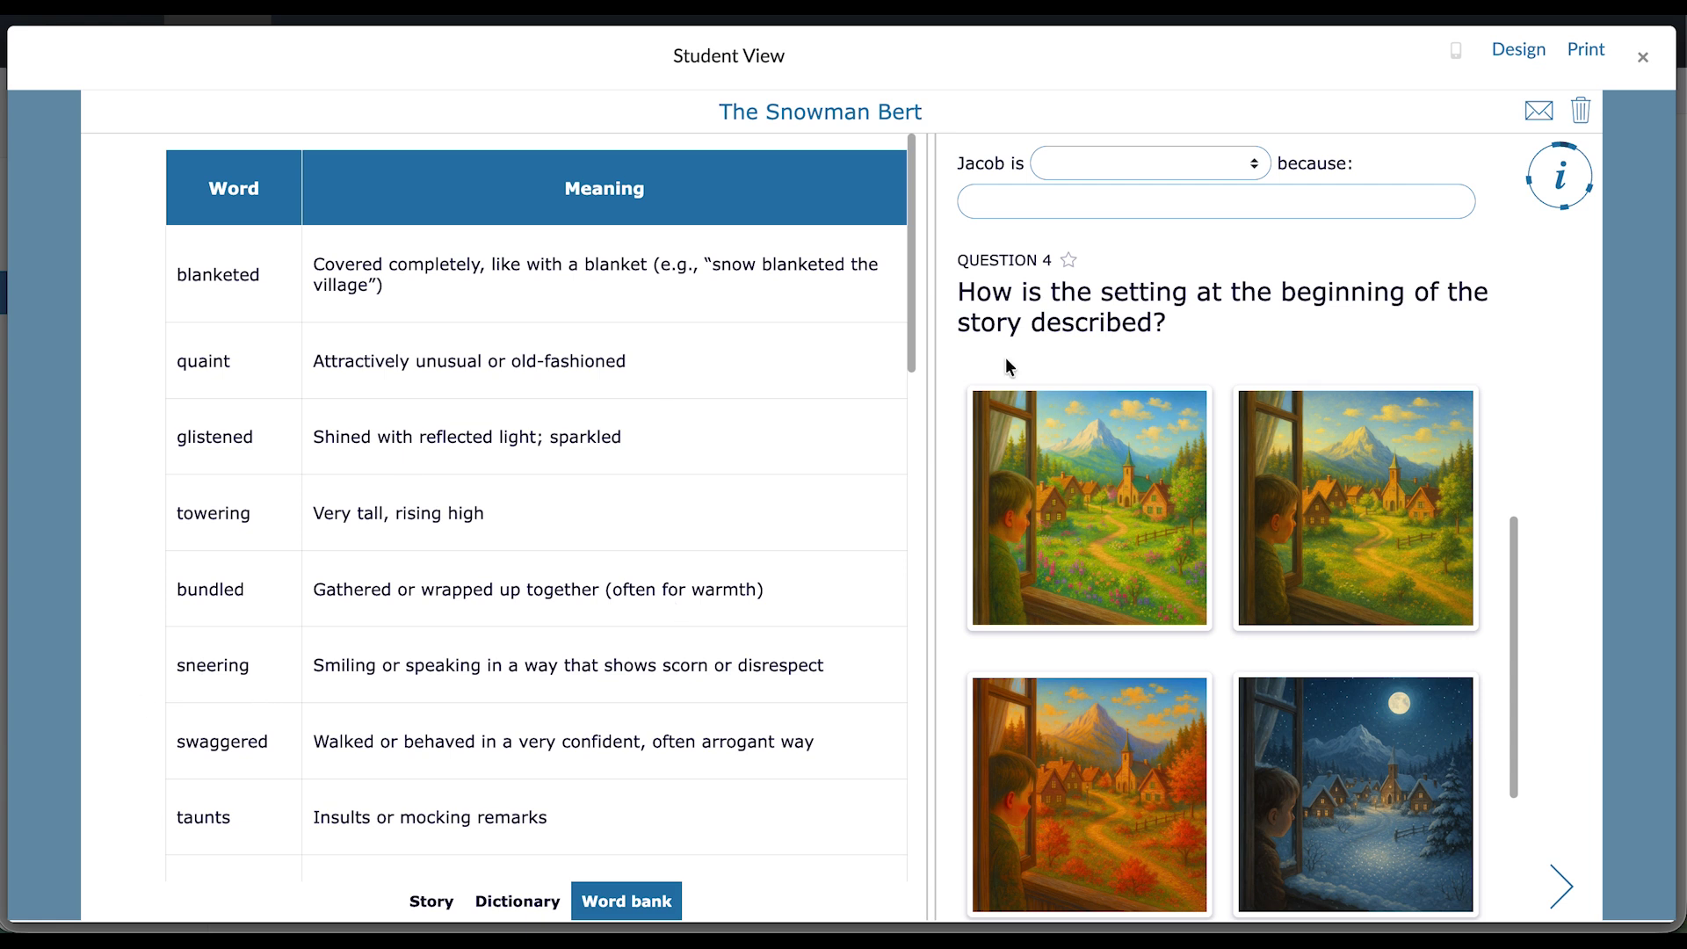
Test resizing the resource and question panes with the divider between them, and close the student preview
drag(931, 462, 395, 559)
drag(518, 559, 837, 602)
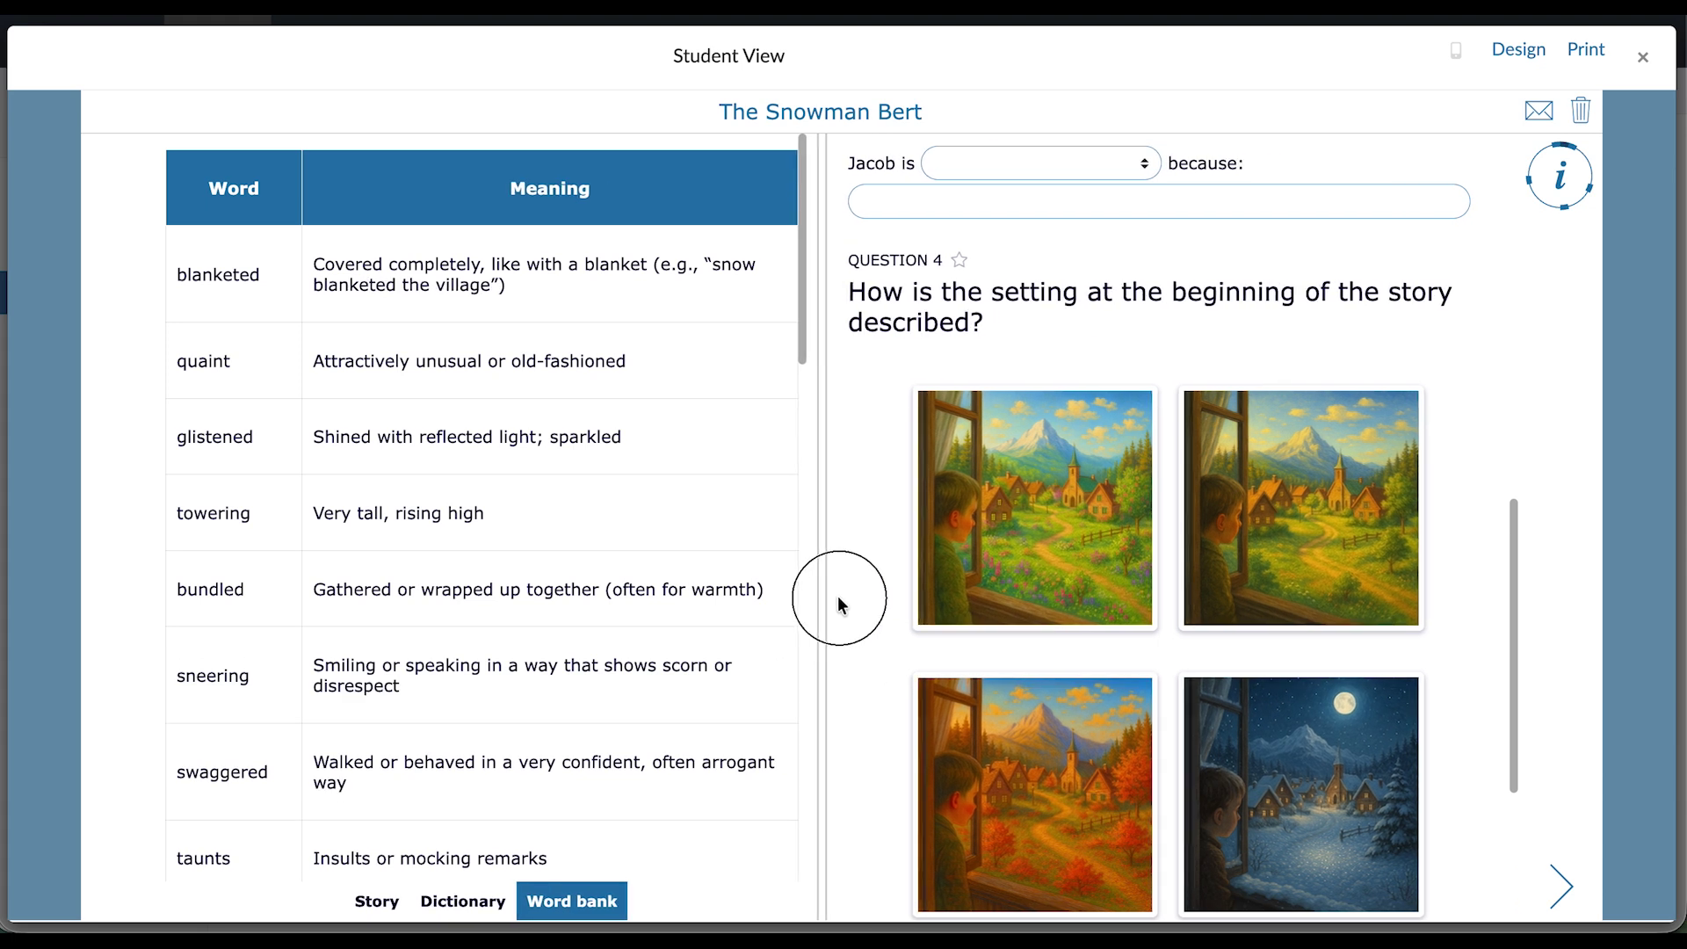
drag(837, 595, 729, 581)
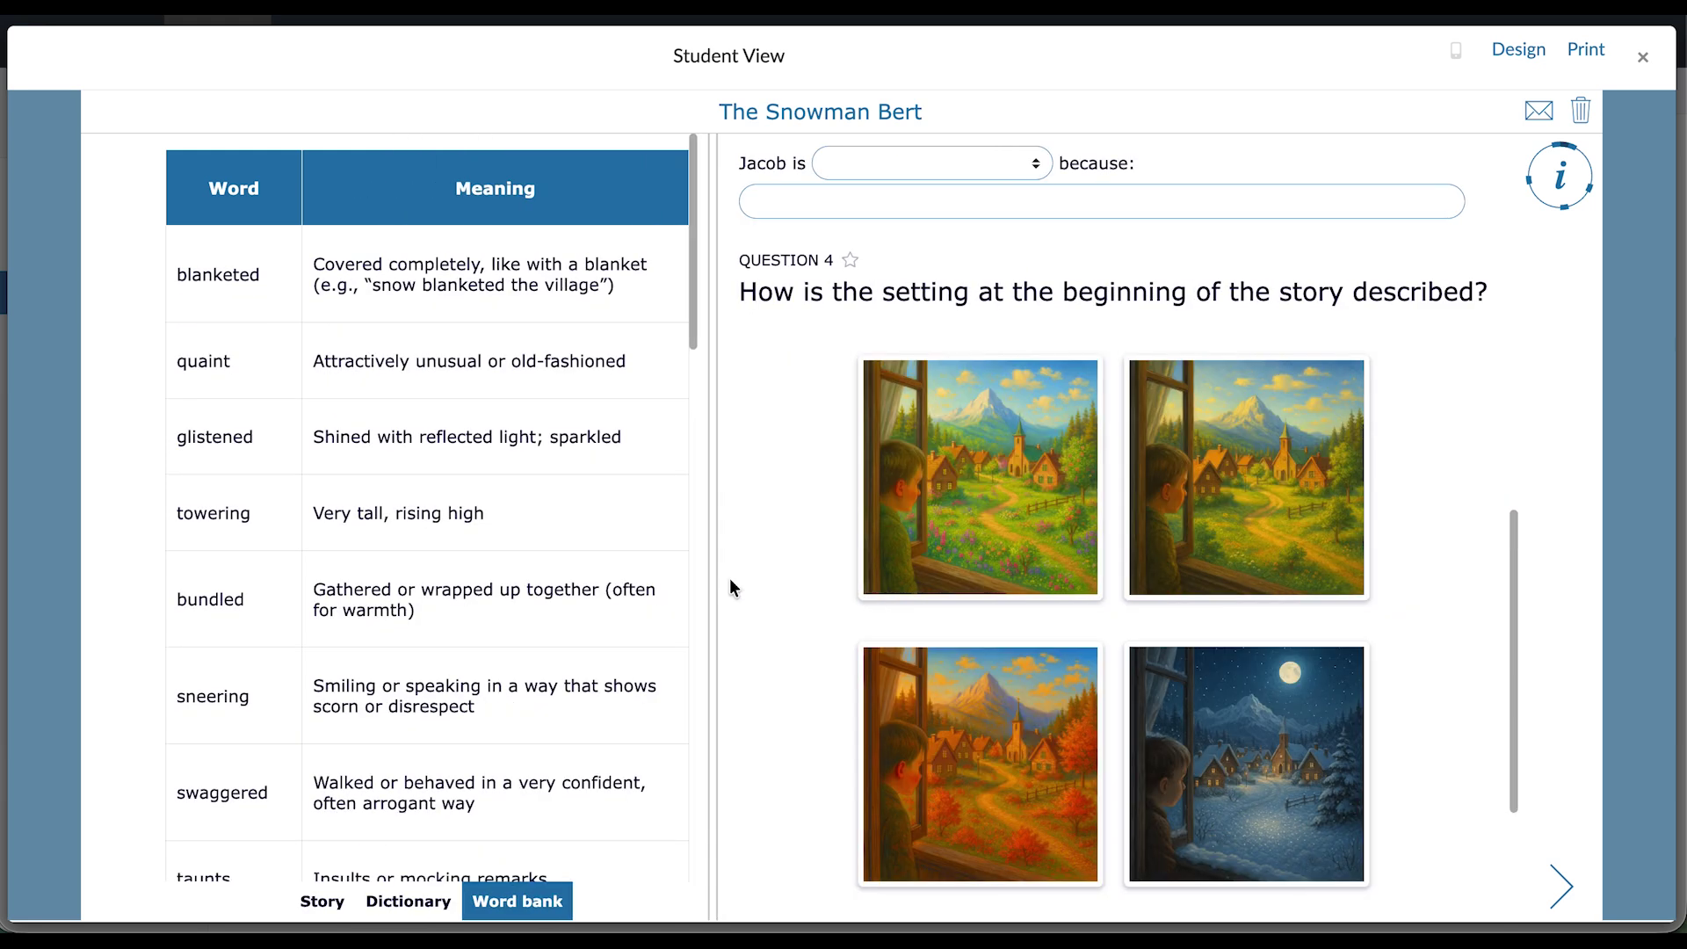
key(Escape)
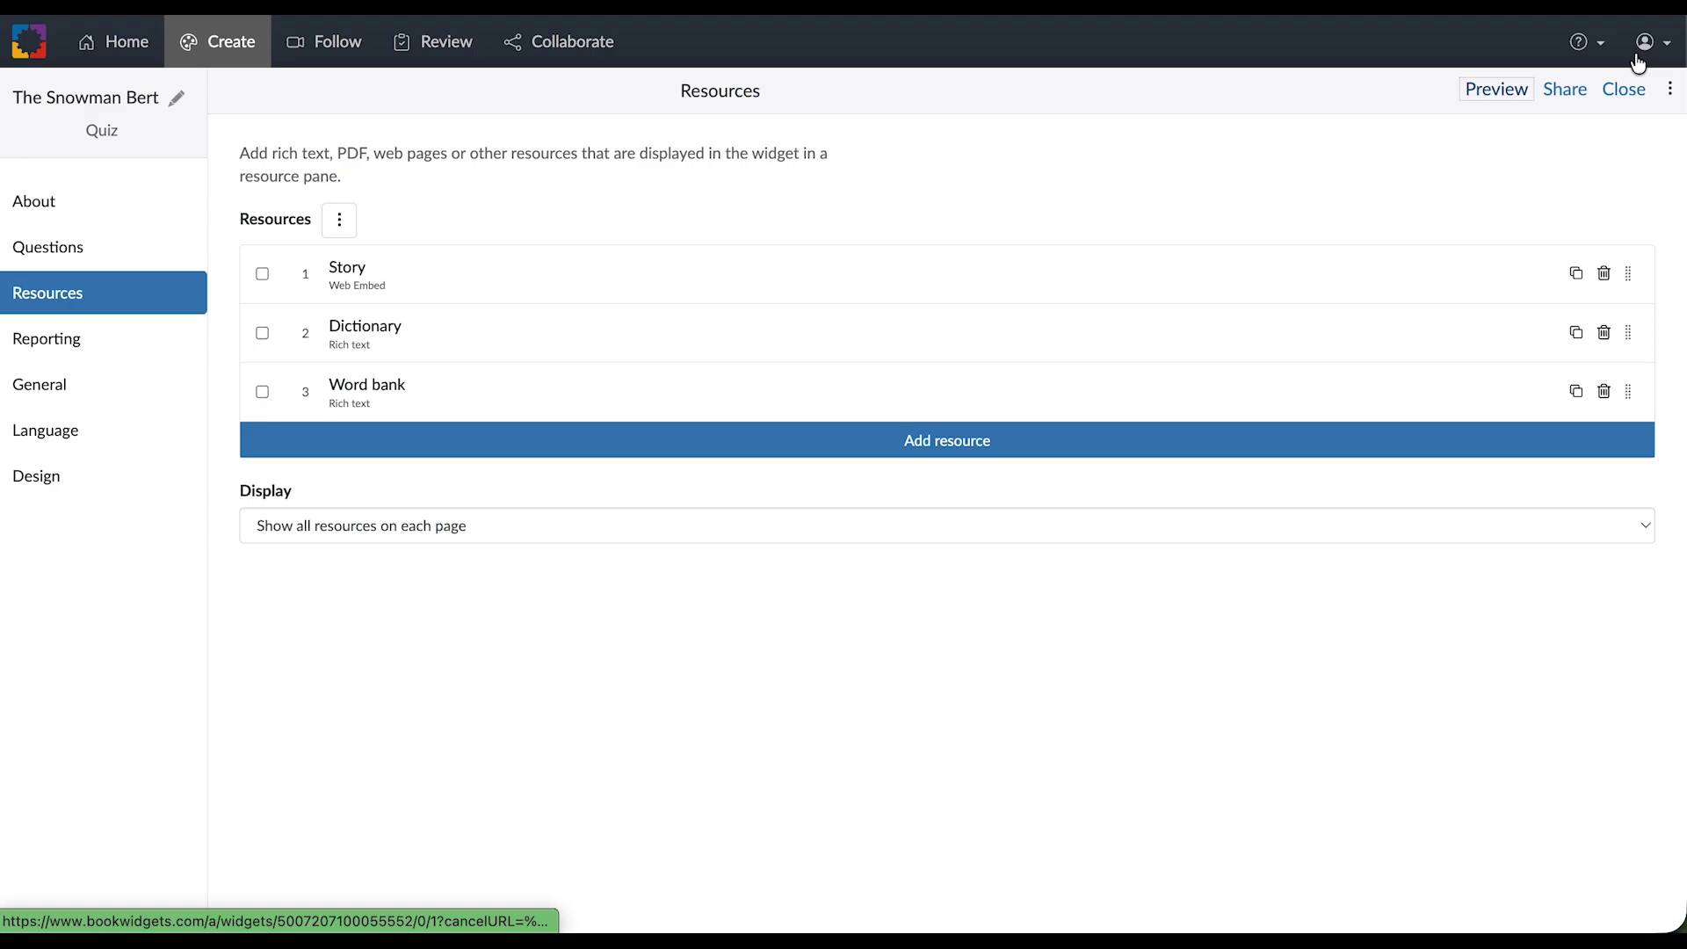
Set the resources' display option to Configure resources to show on each page
click(471, 527)
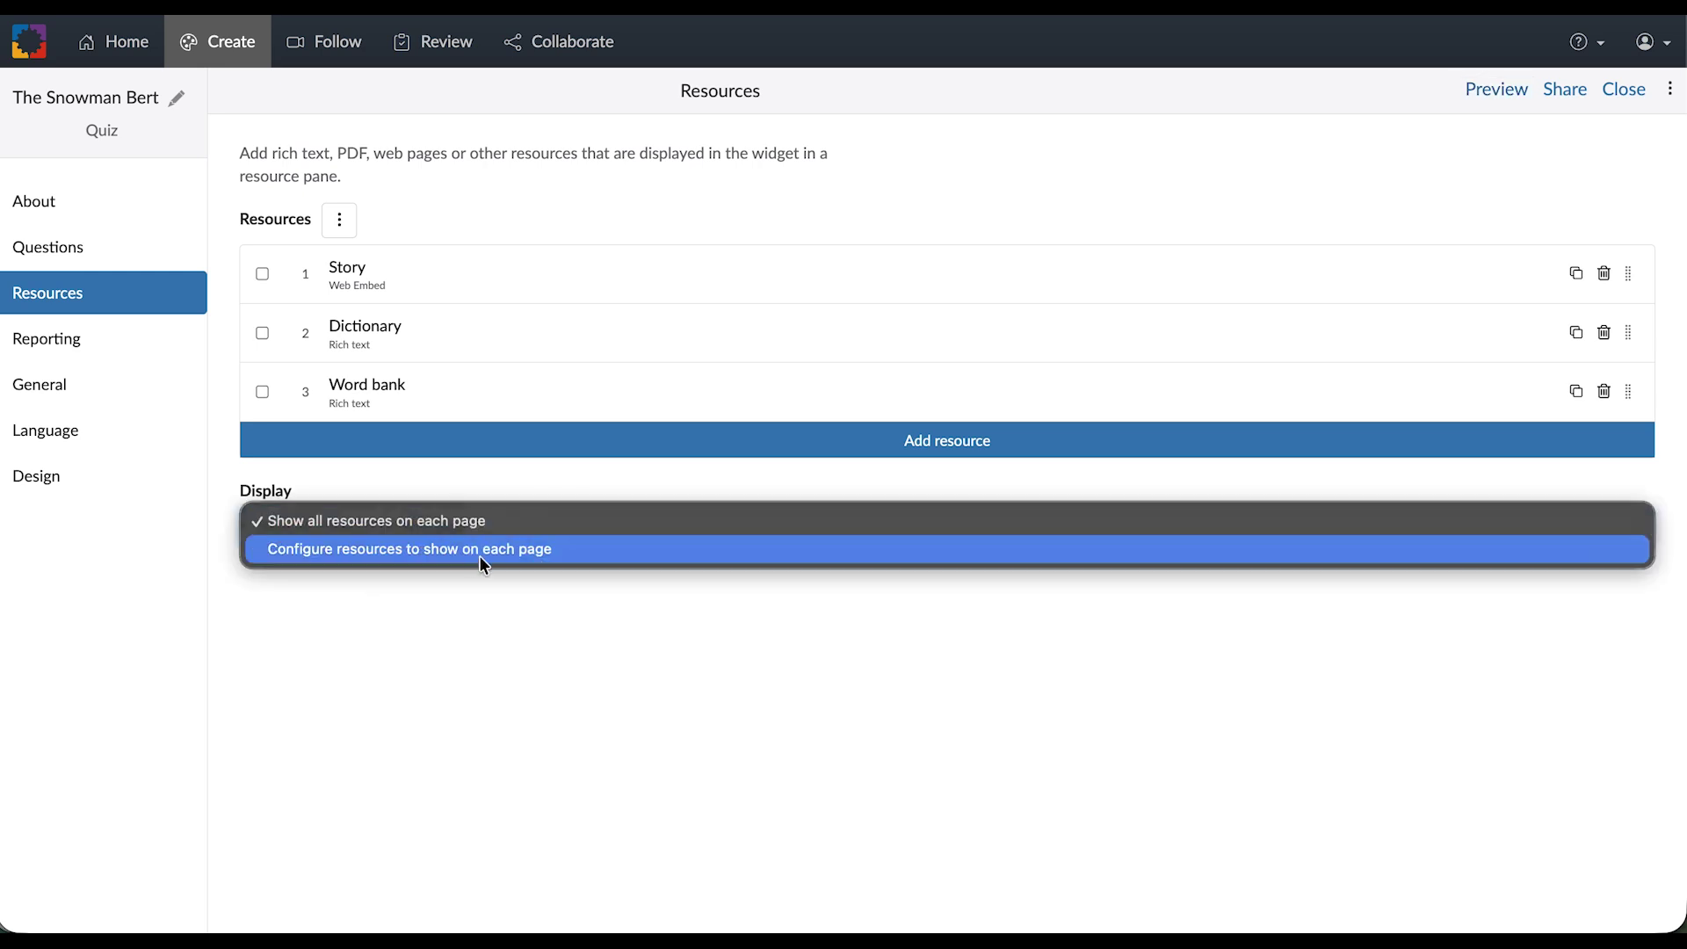
click(525, 554)
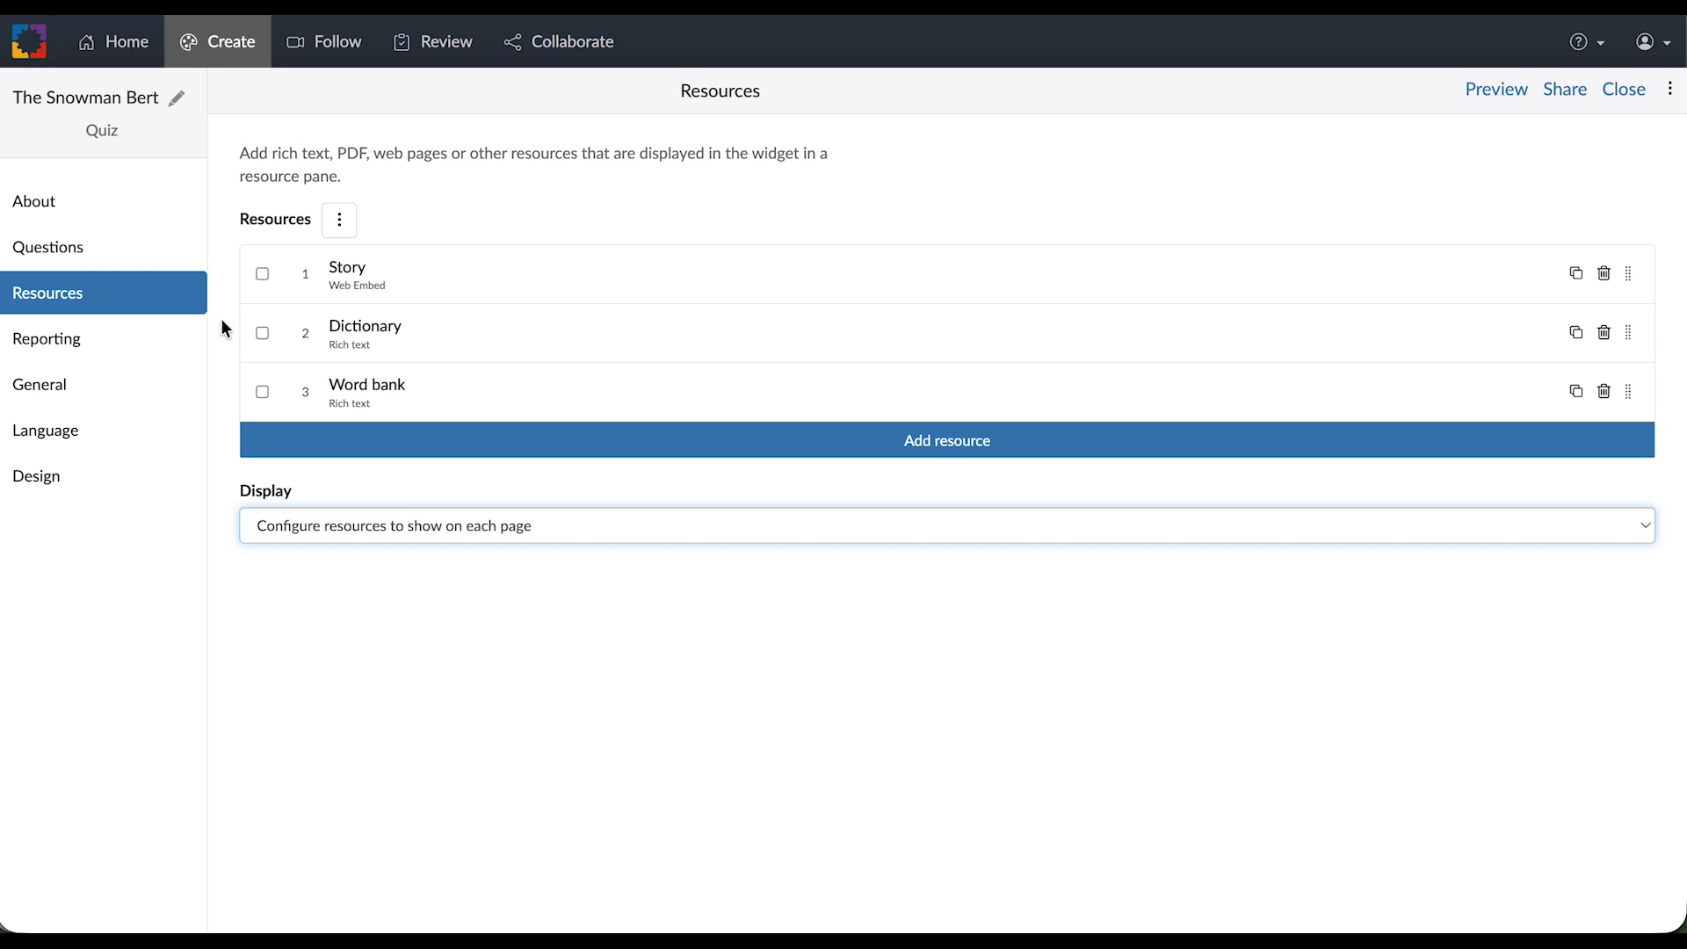
Assign the Story and Dictionary resources to Page 1 of the questions
click(111, 246)
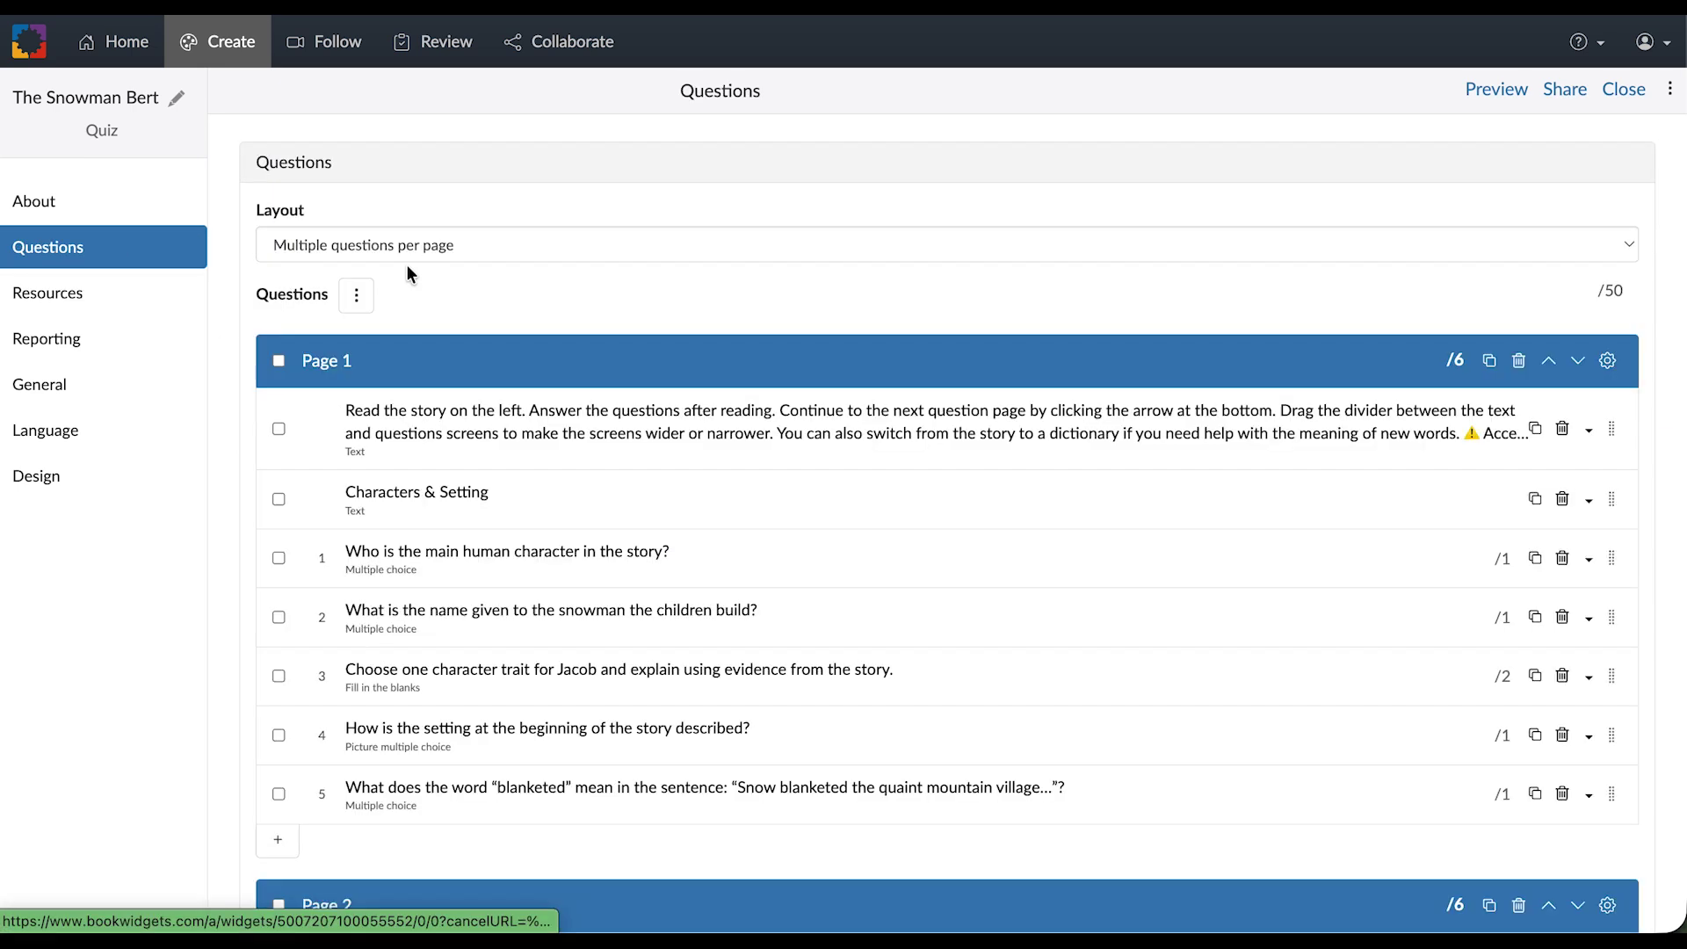
scroll(528, 370, down, 1)
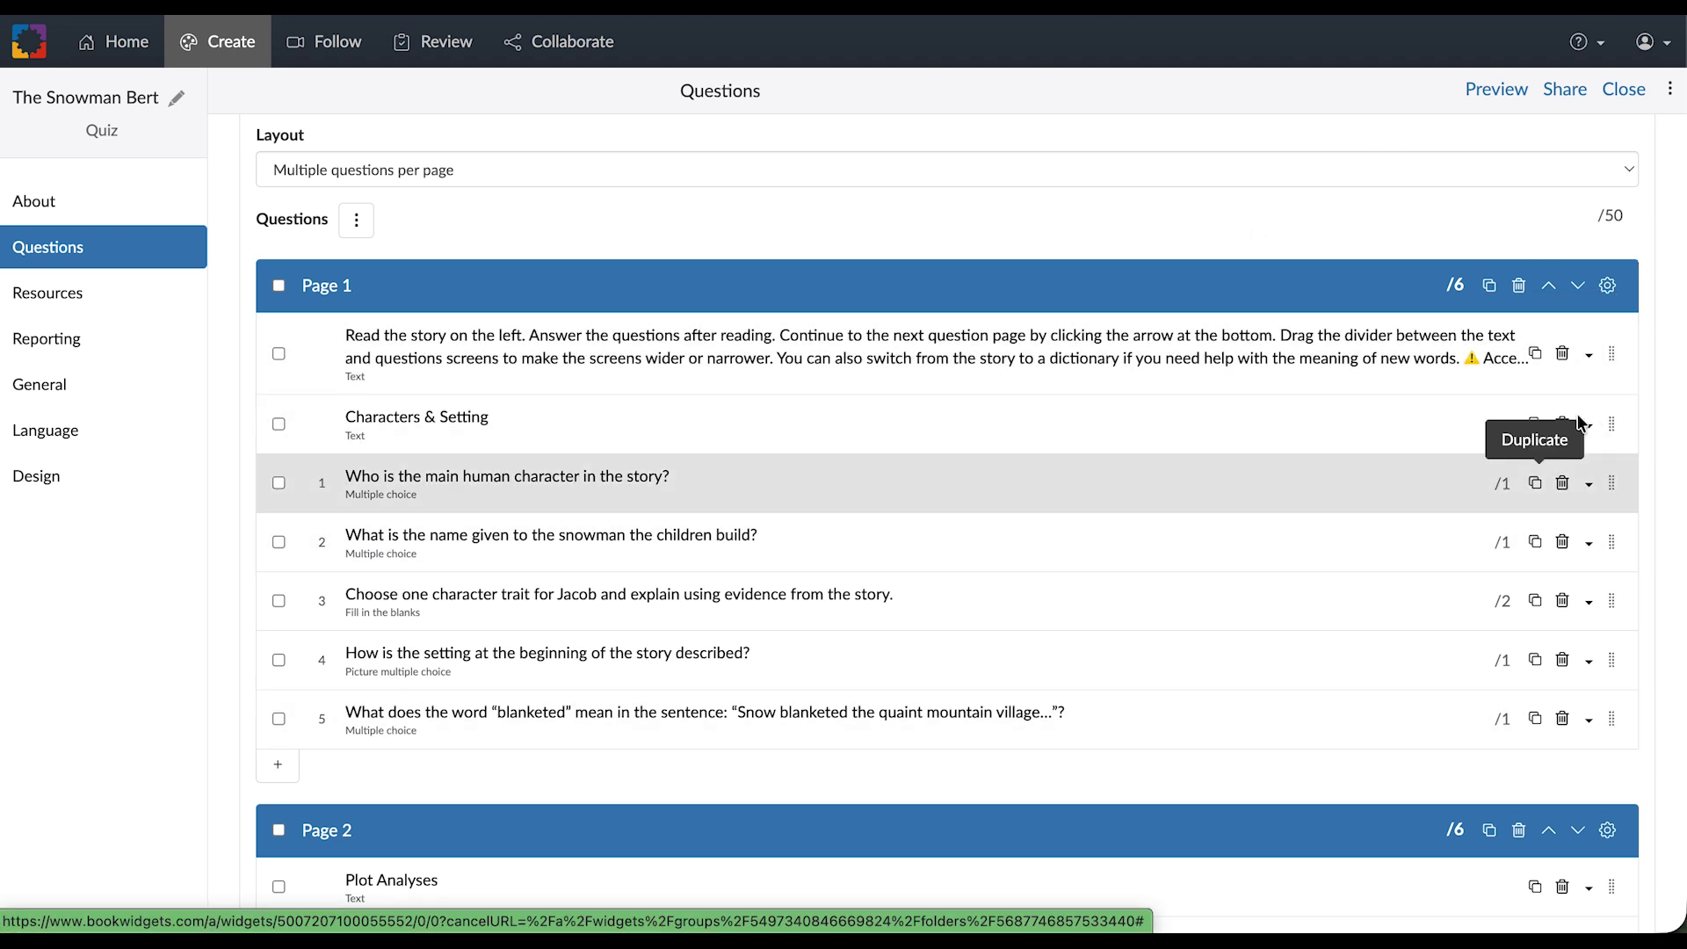
click(1607, 288)
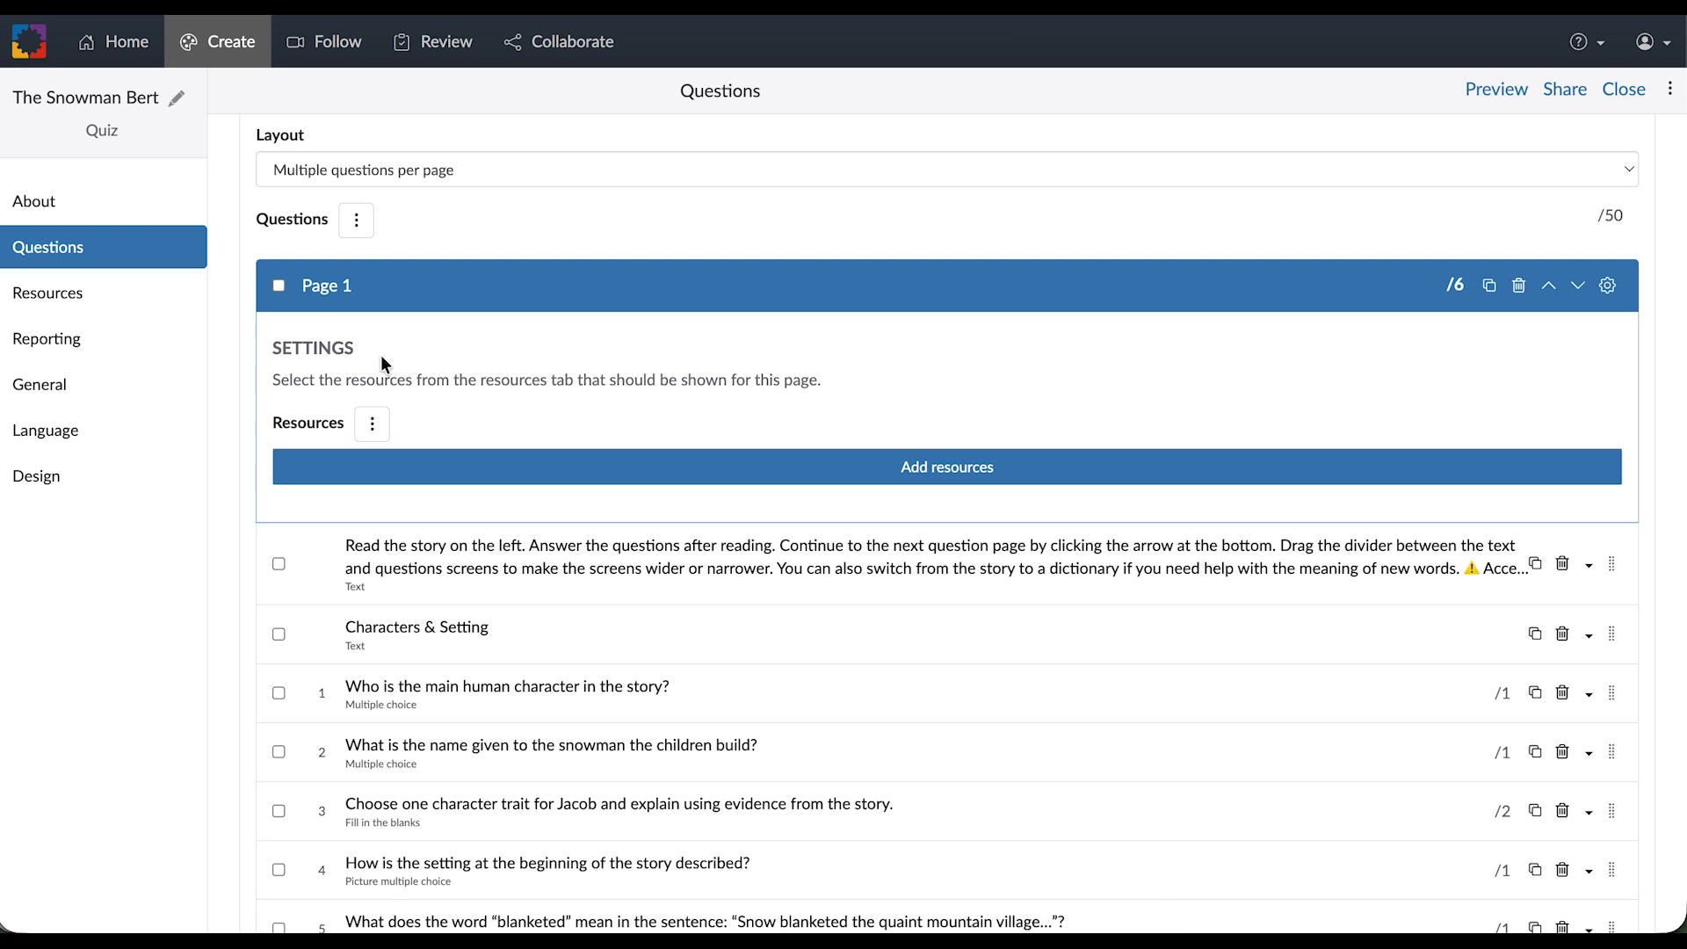
click(815, 481)
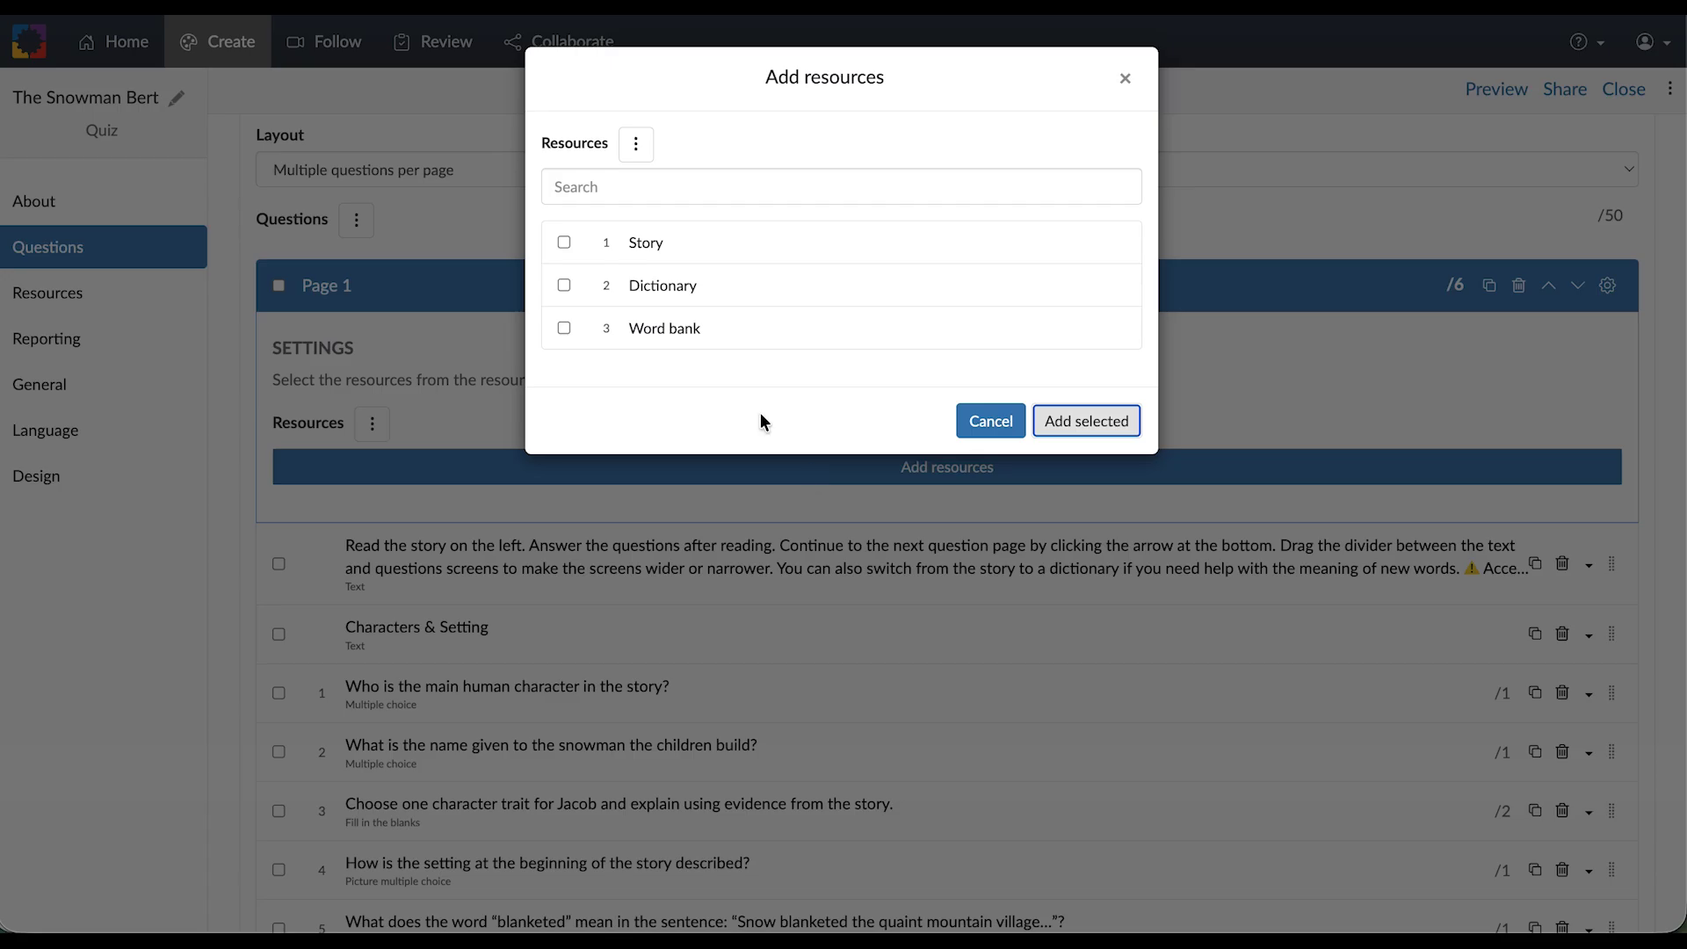
click(564, 244)
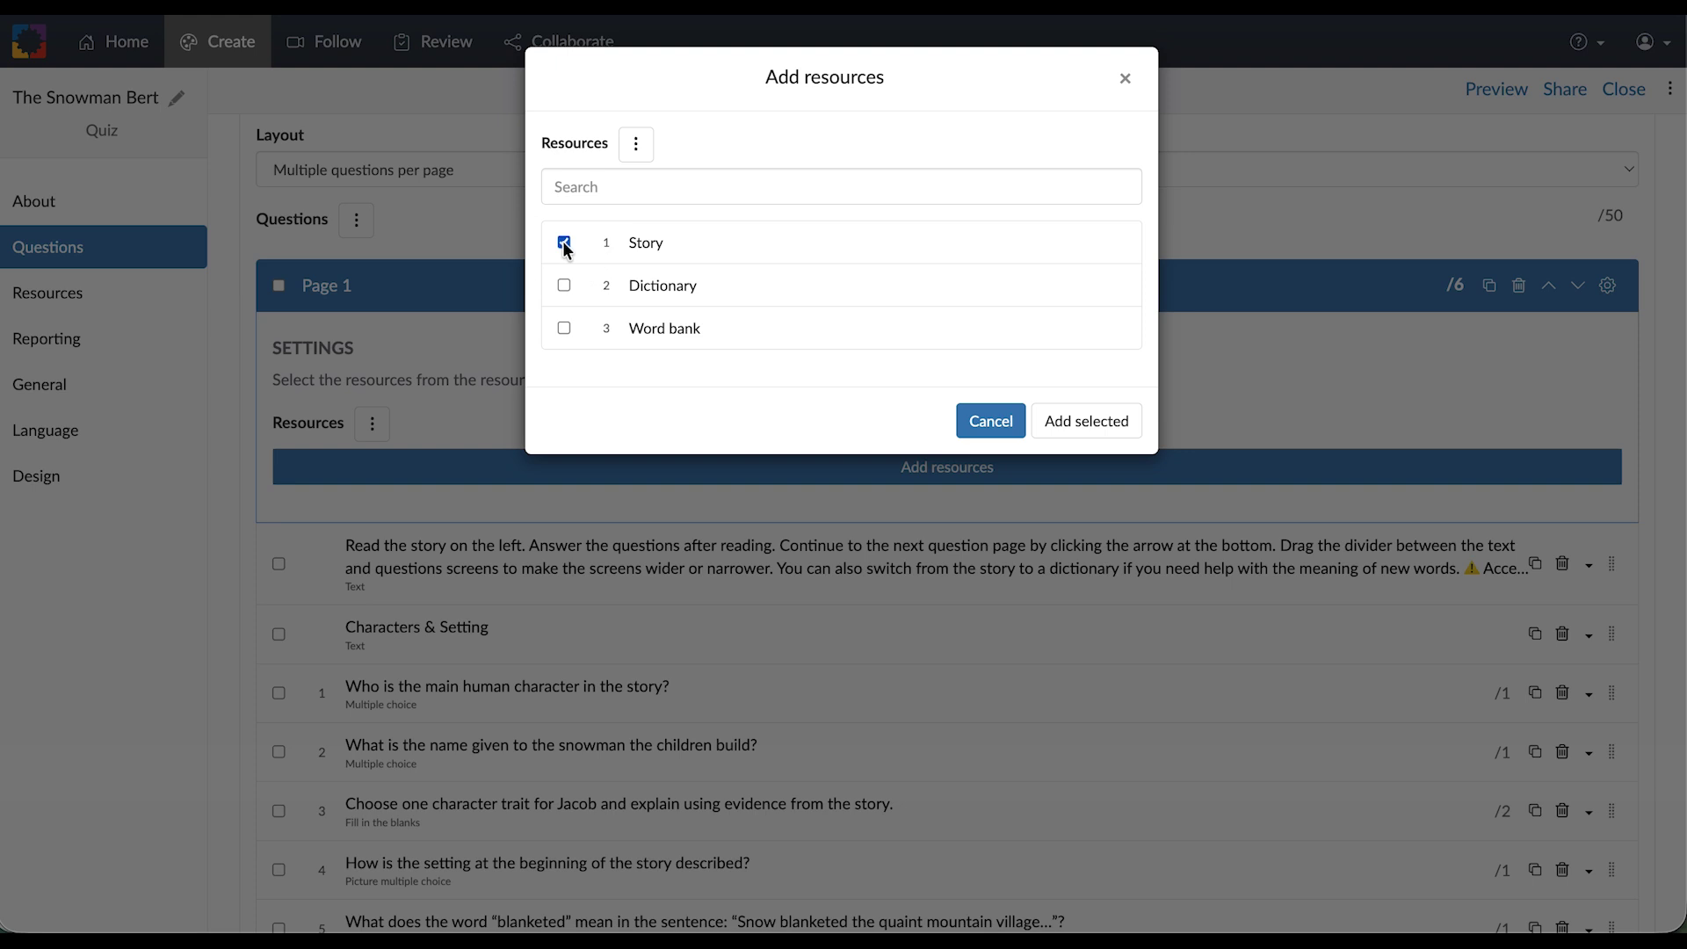
click(565, 287)
click(1095, 419)
scroll(990, 682, down, 8)
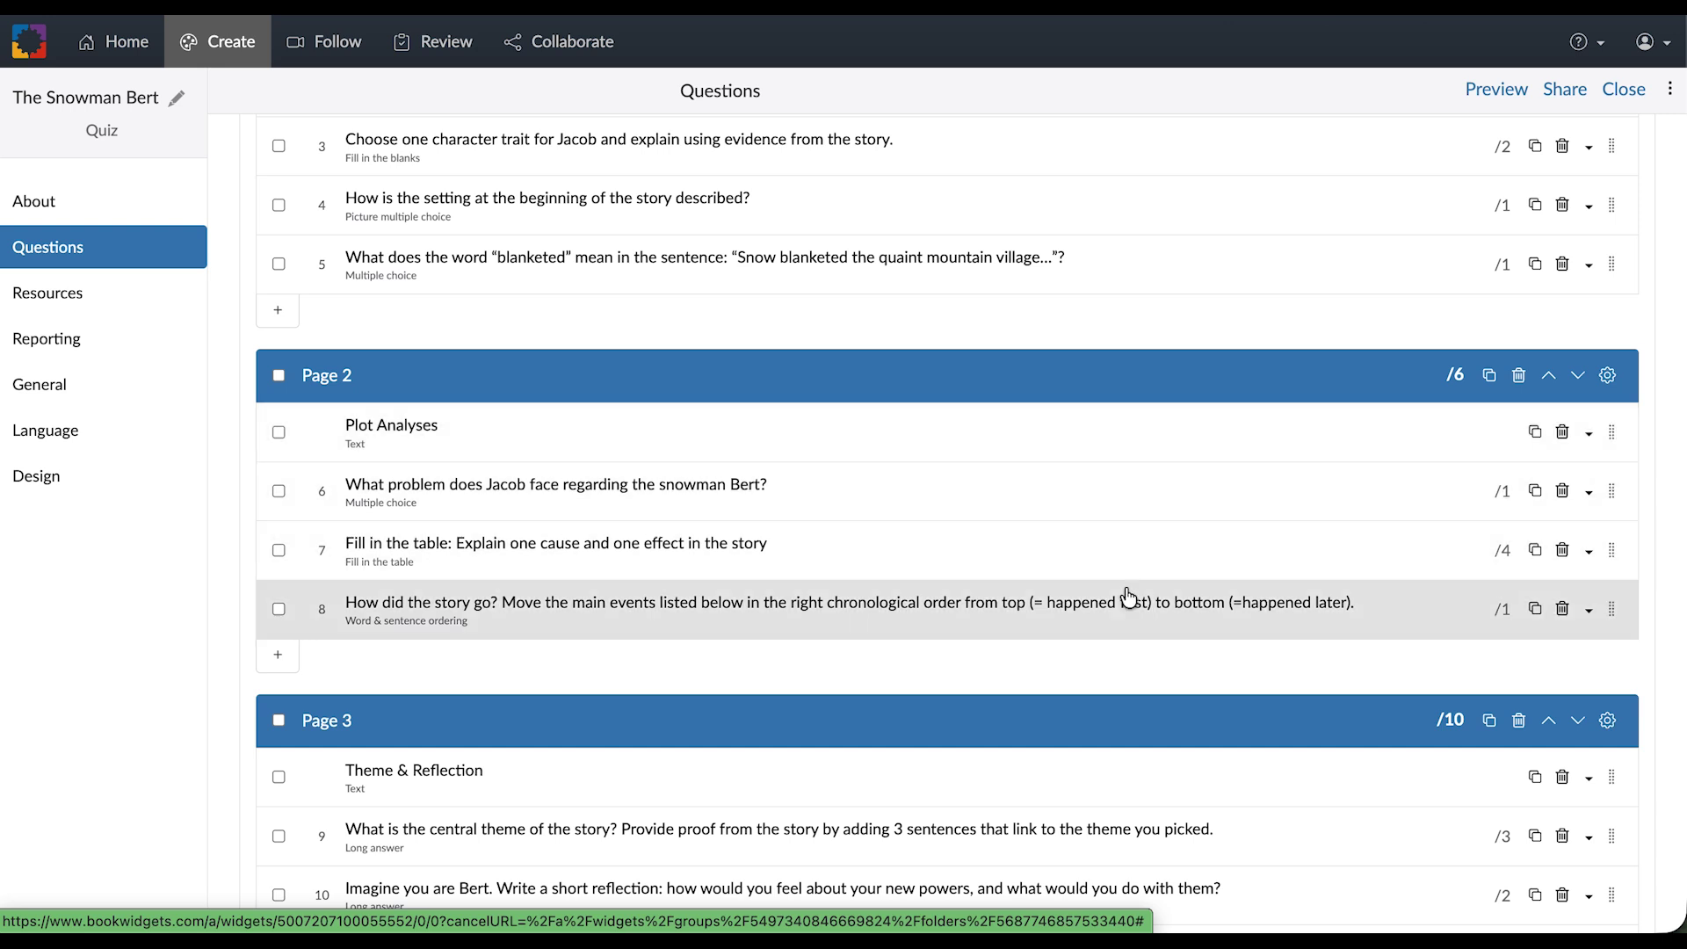
Assign the Dictionary resource to Page 2 of the questions
click(1607, 376)
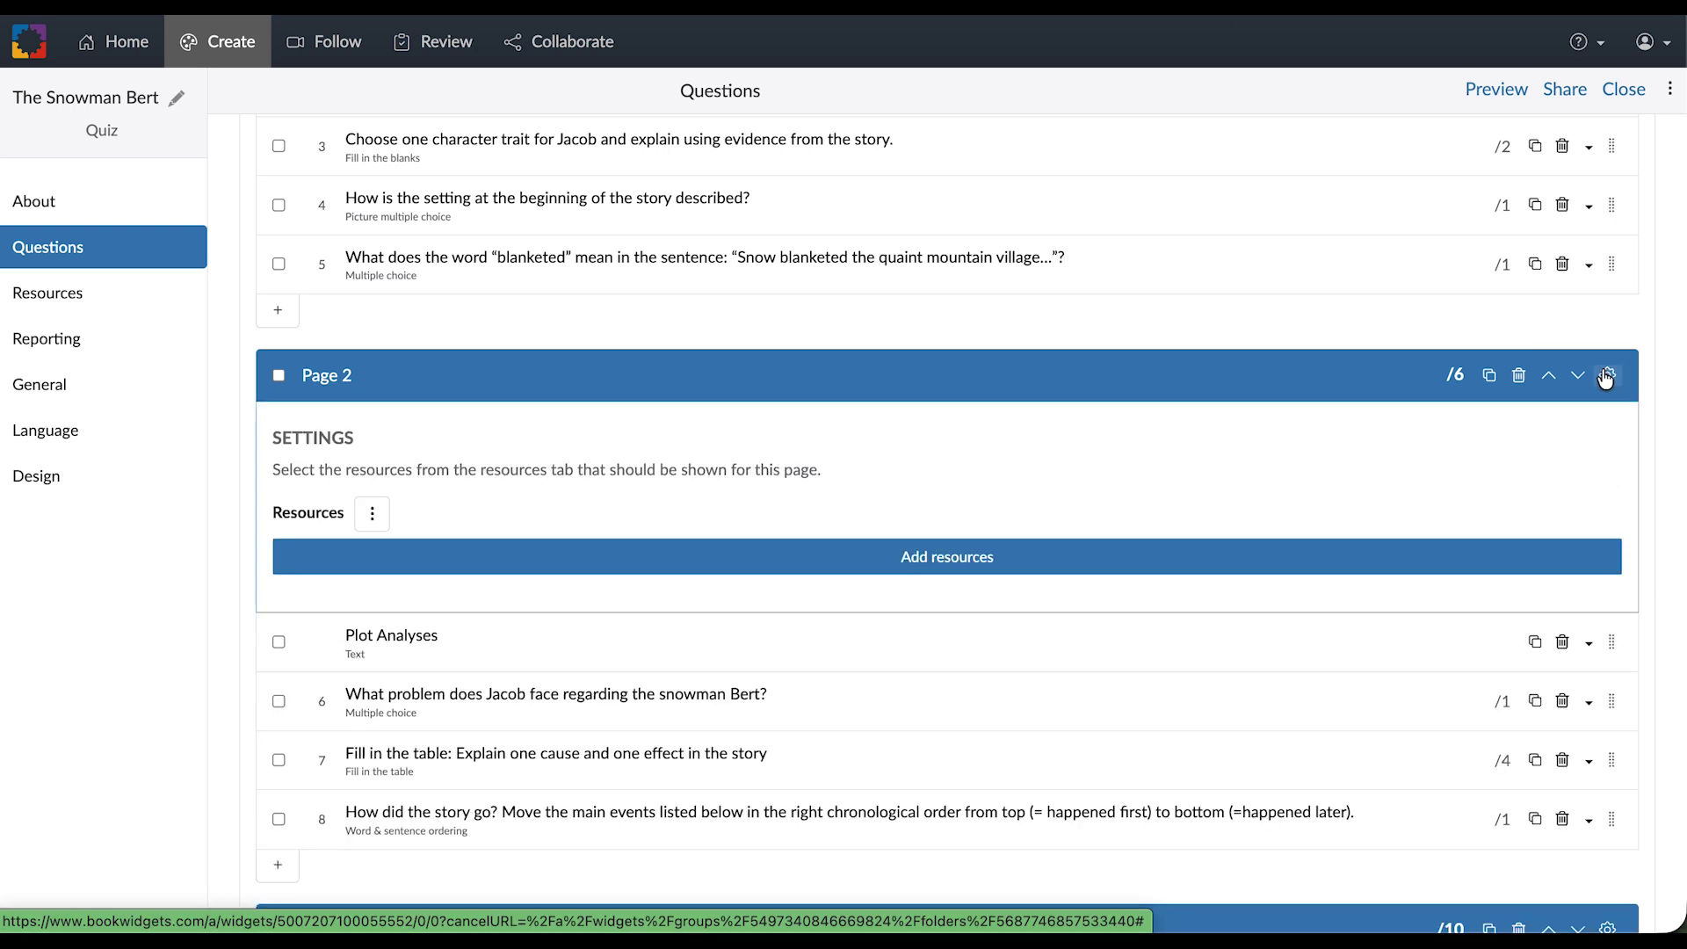
click(637, 557)
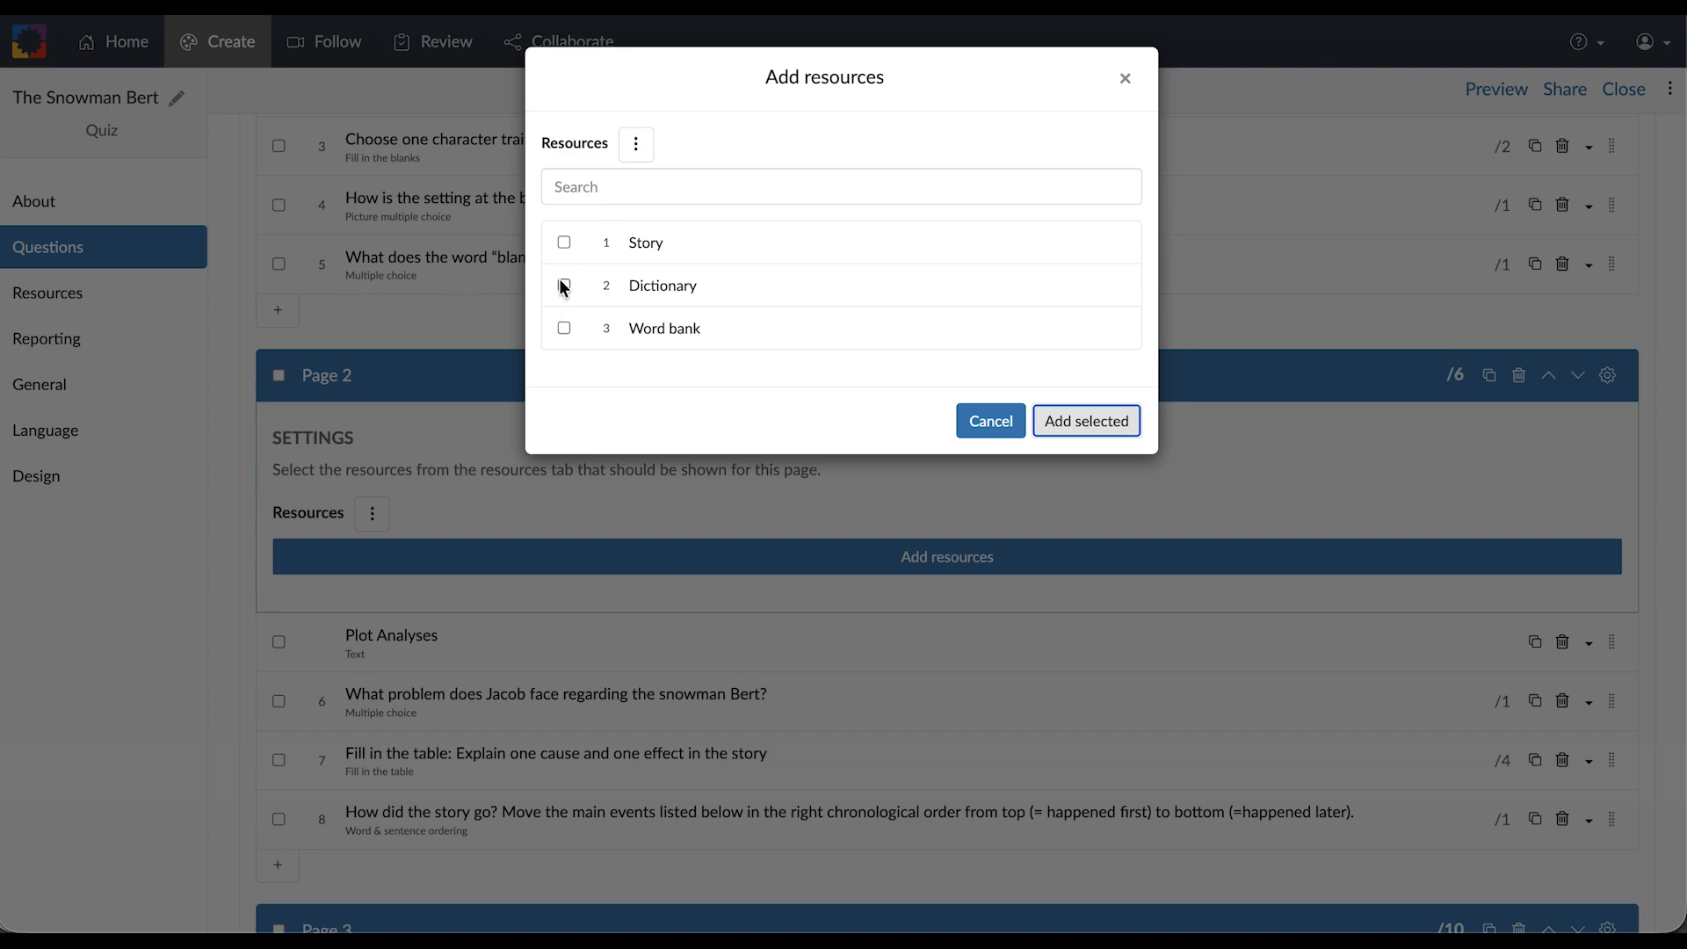
click(564, 286)
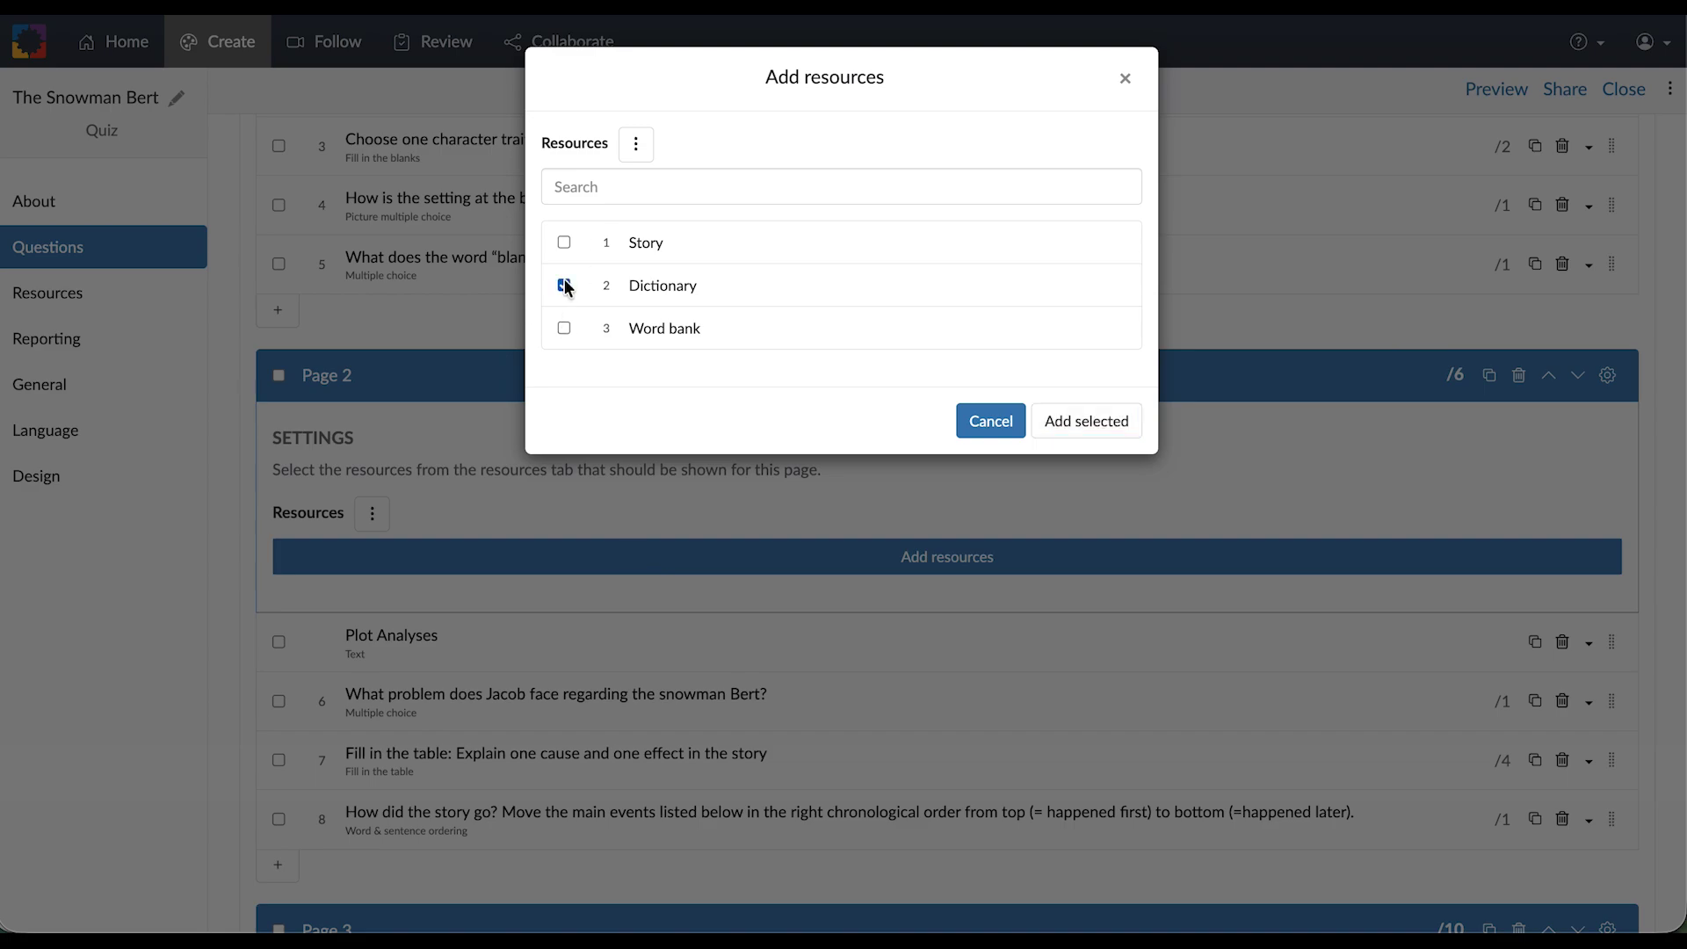
click(1058, 424)
Assign the Dictionary resource to Page 3 of the questions
scroll(784, 624, down, 5)
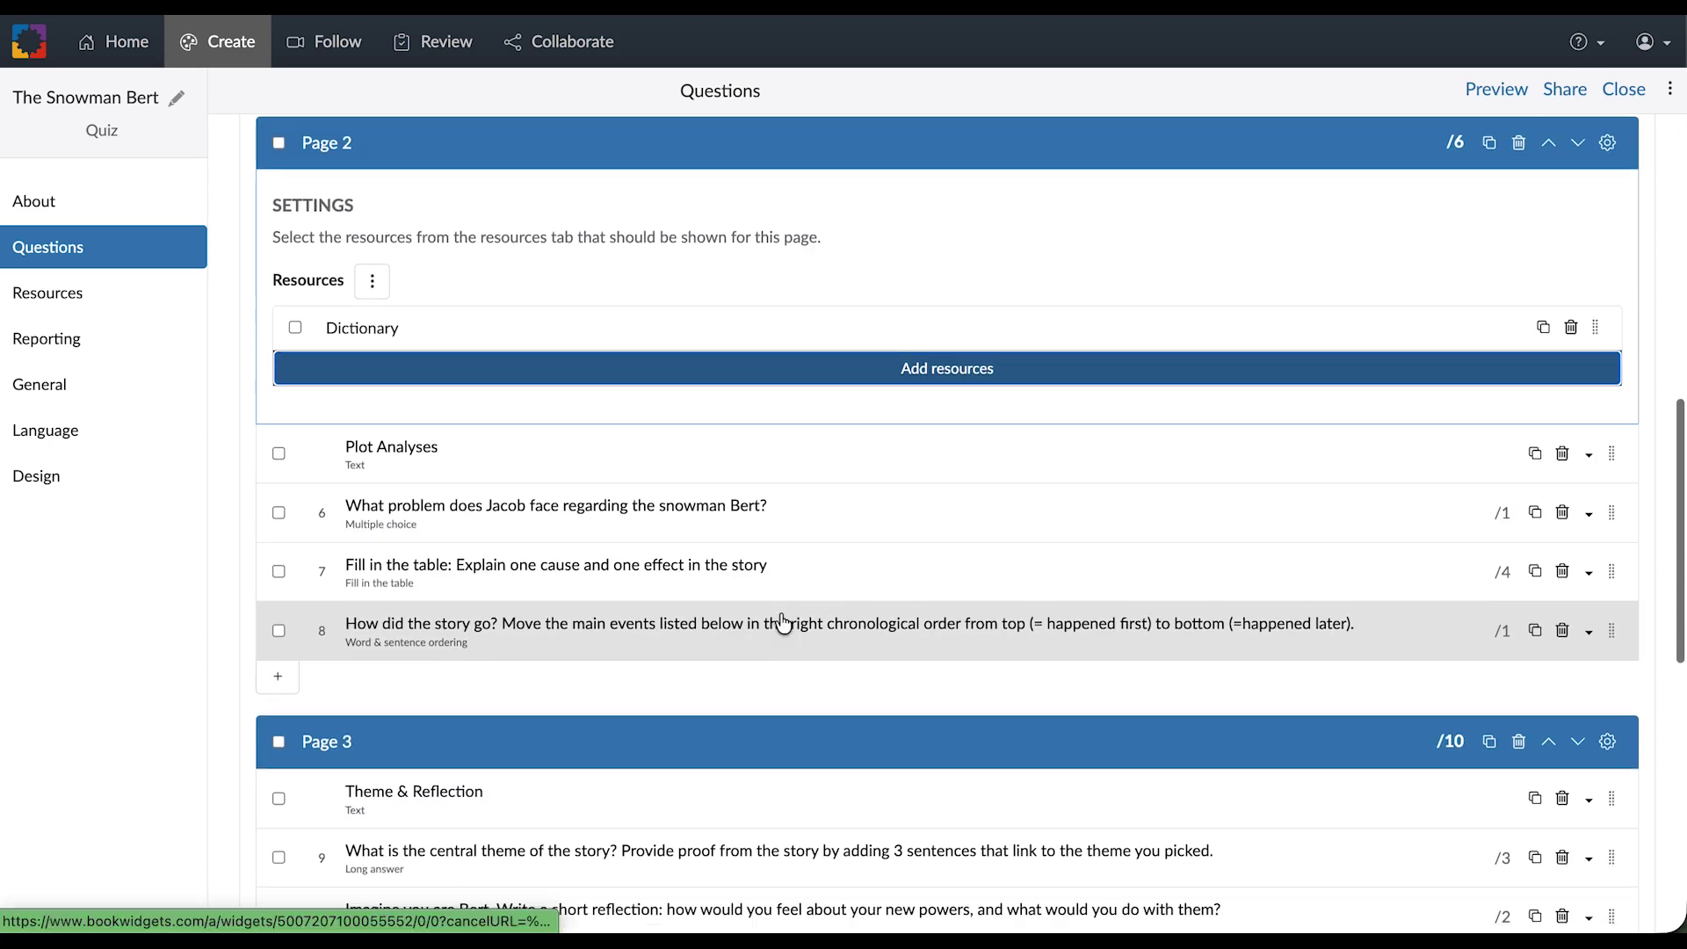
scroll(783, 624, down, 2)
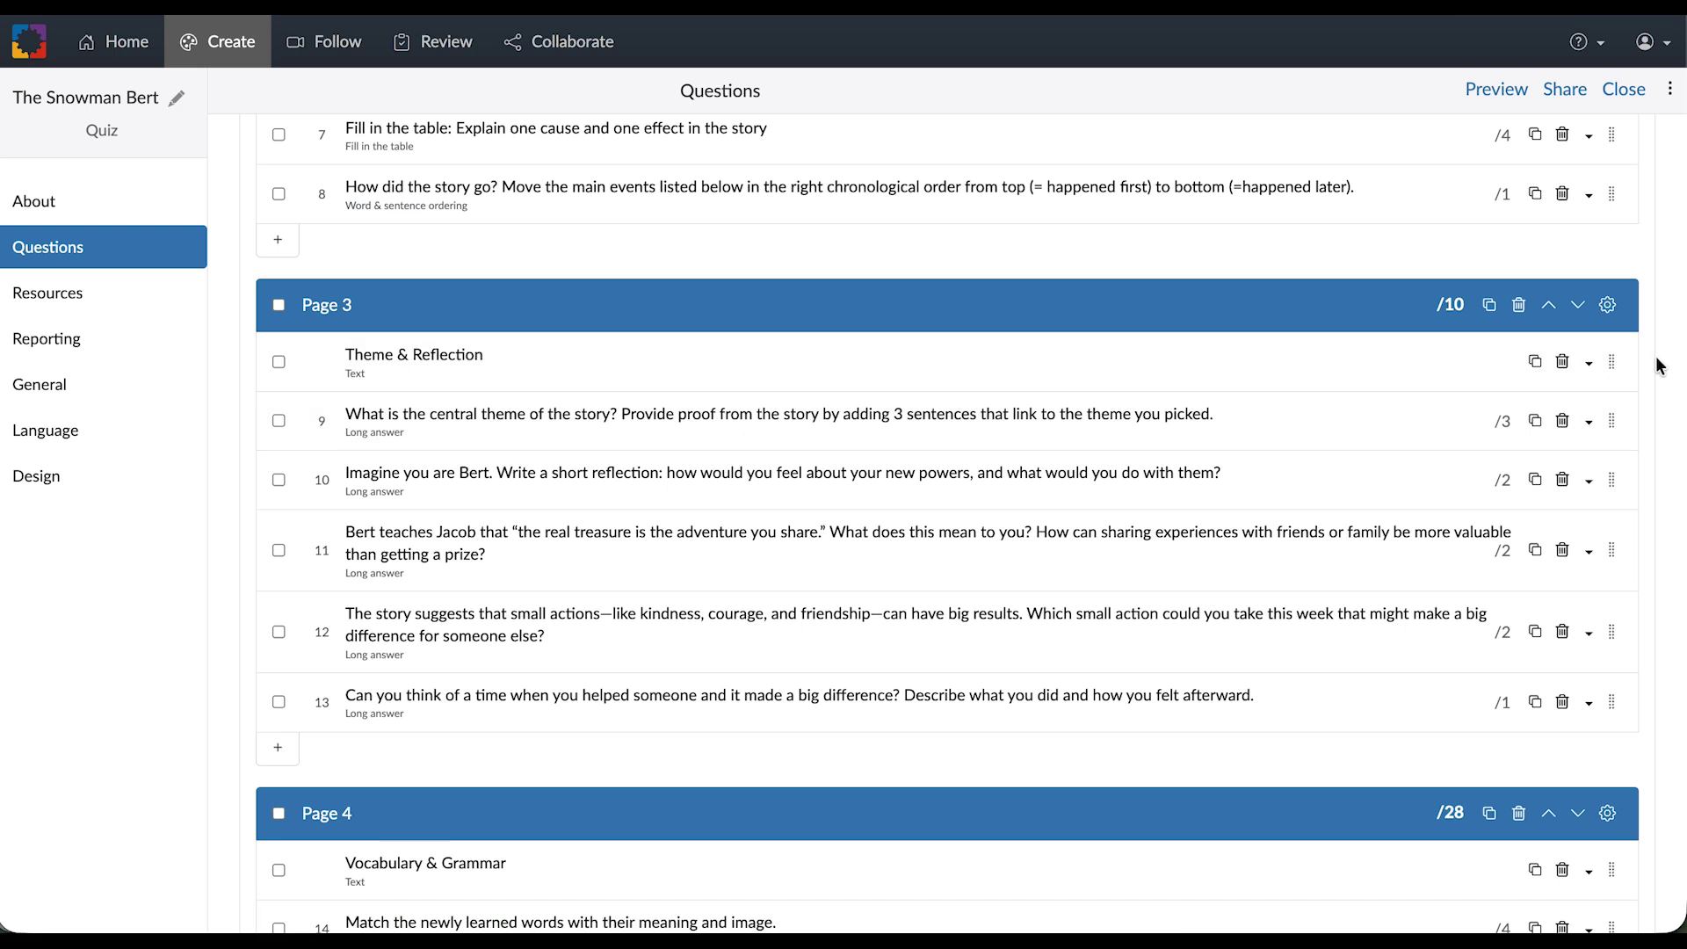
click(1607, 305)
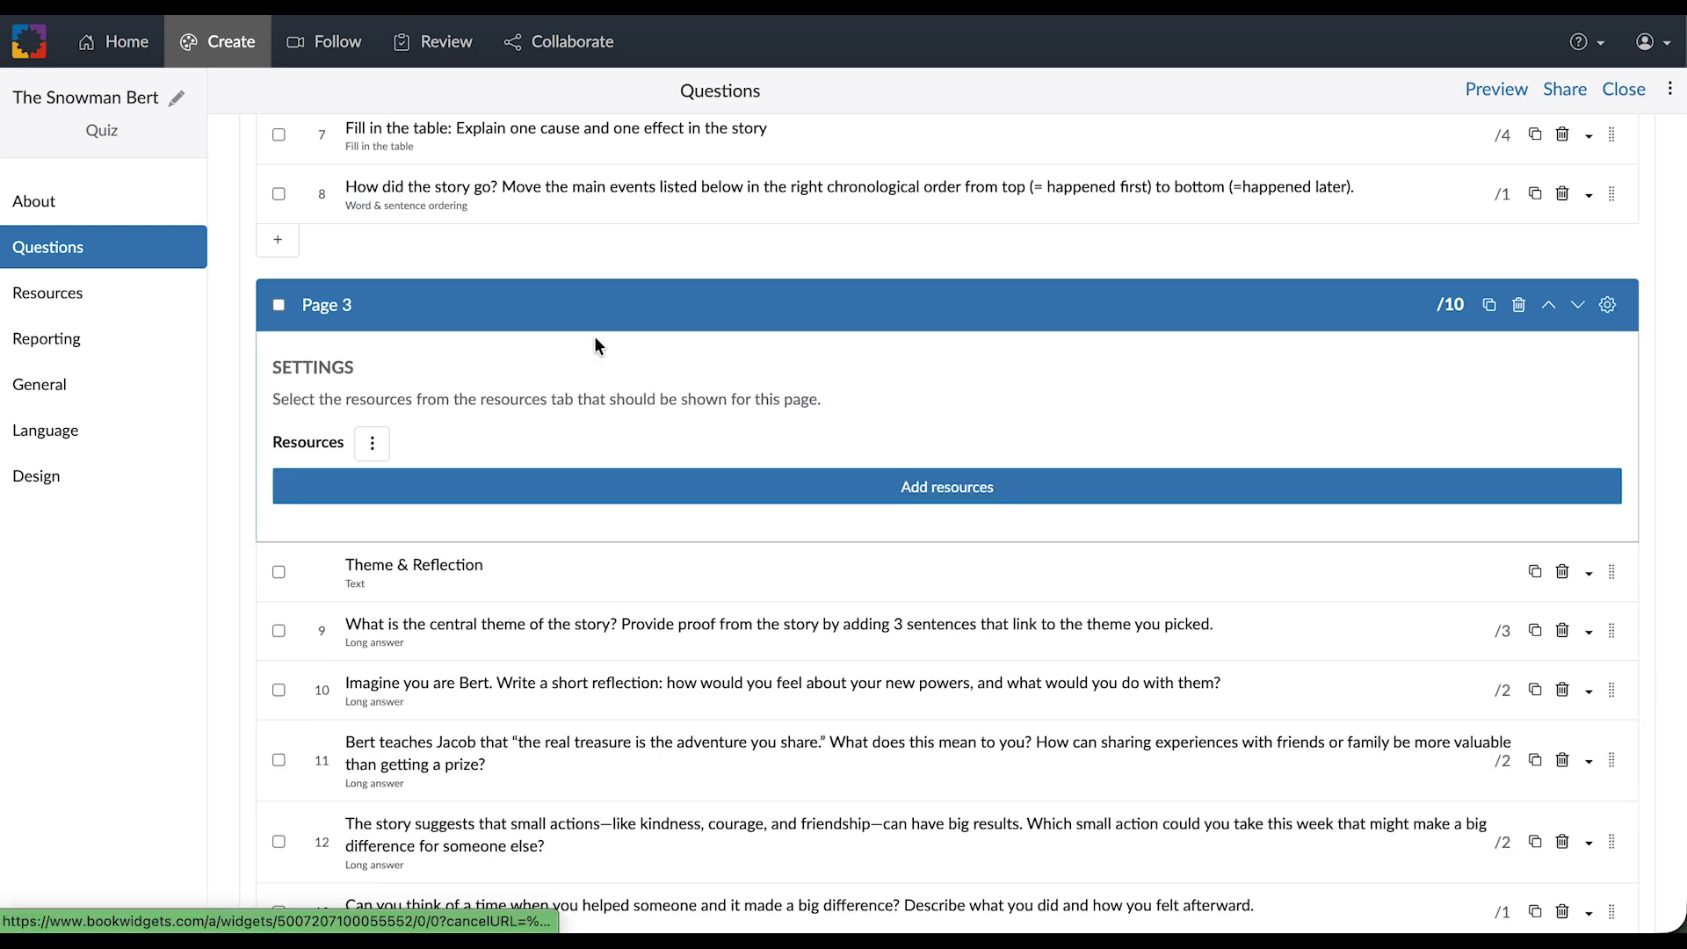
click(481, 488)
click(565, 286)
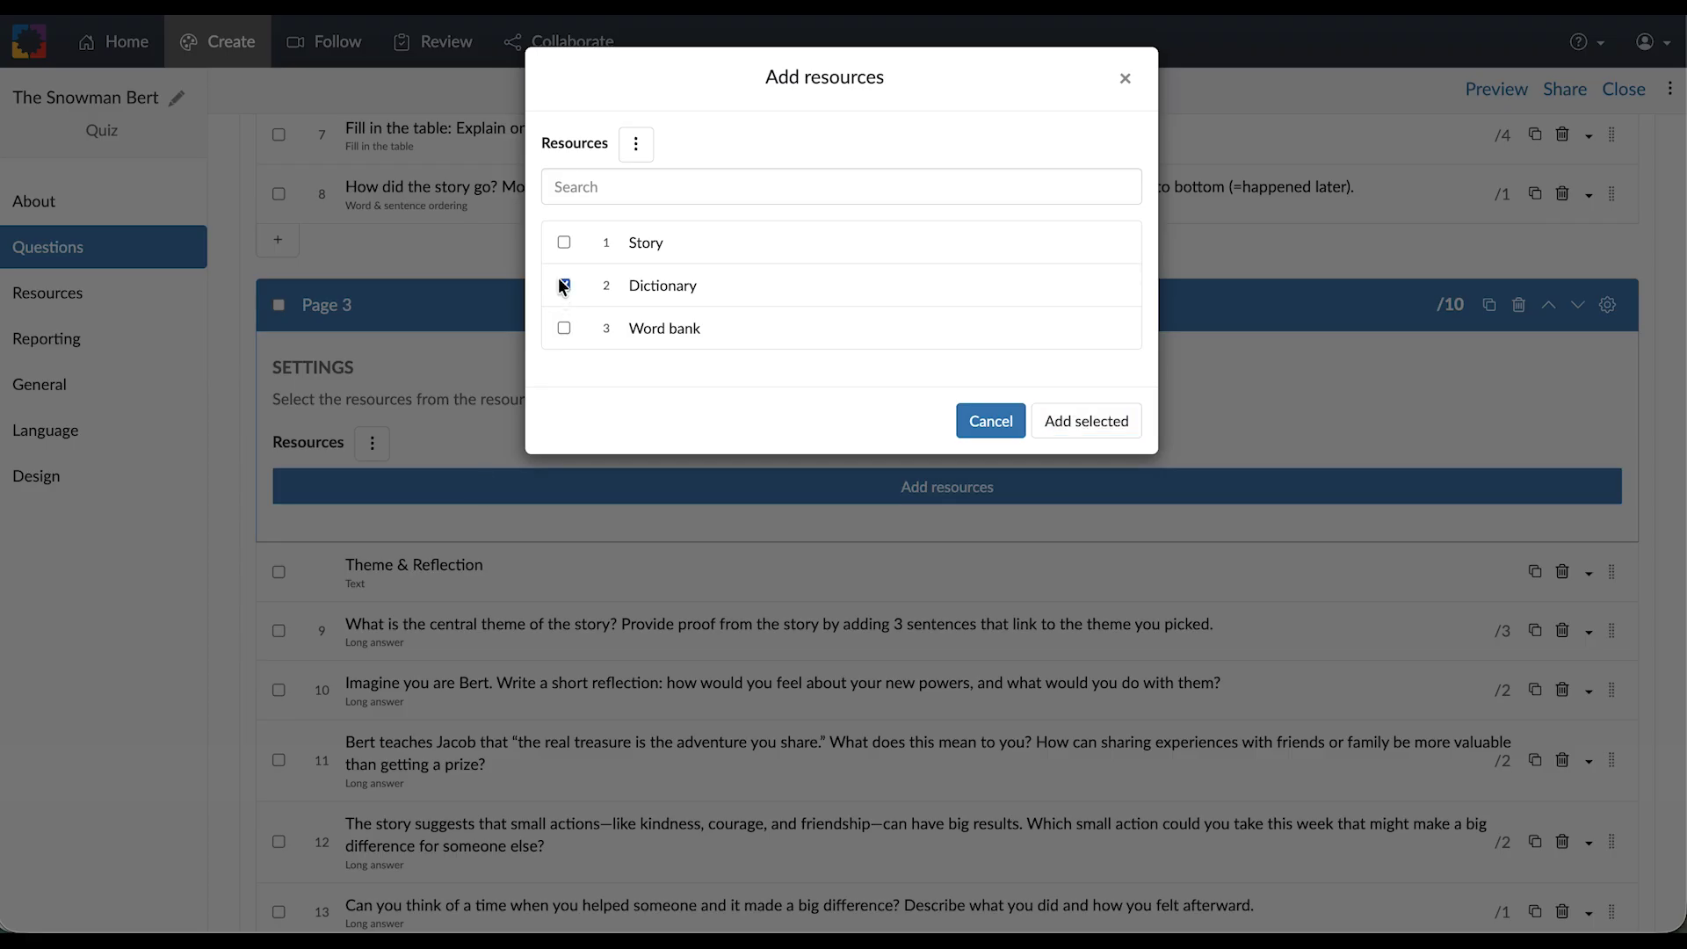
click(1073, 422)
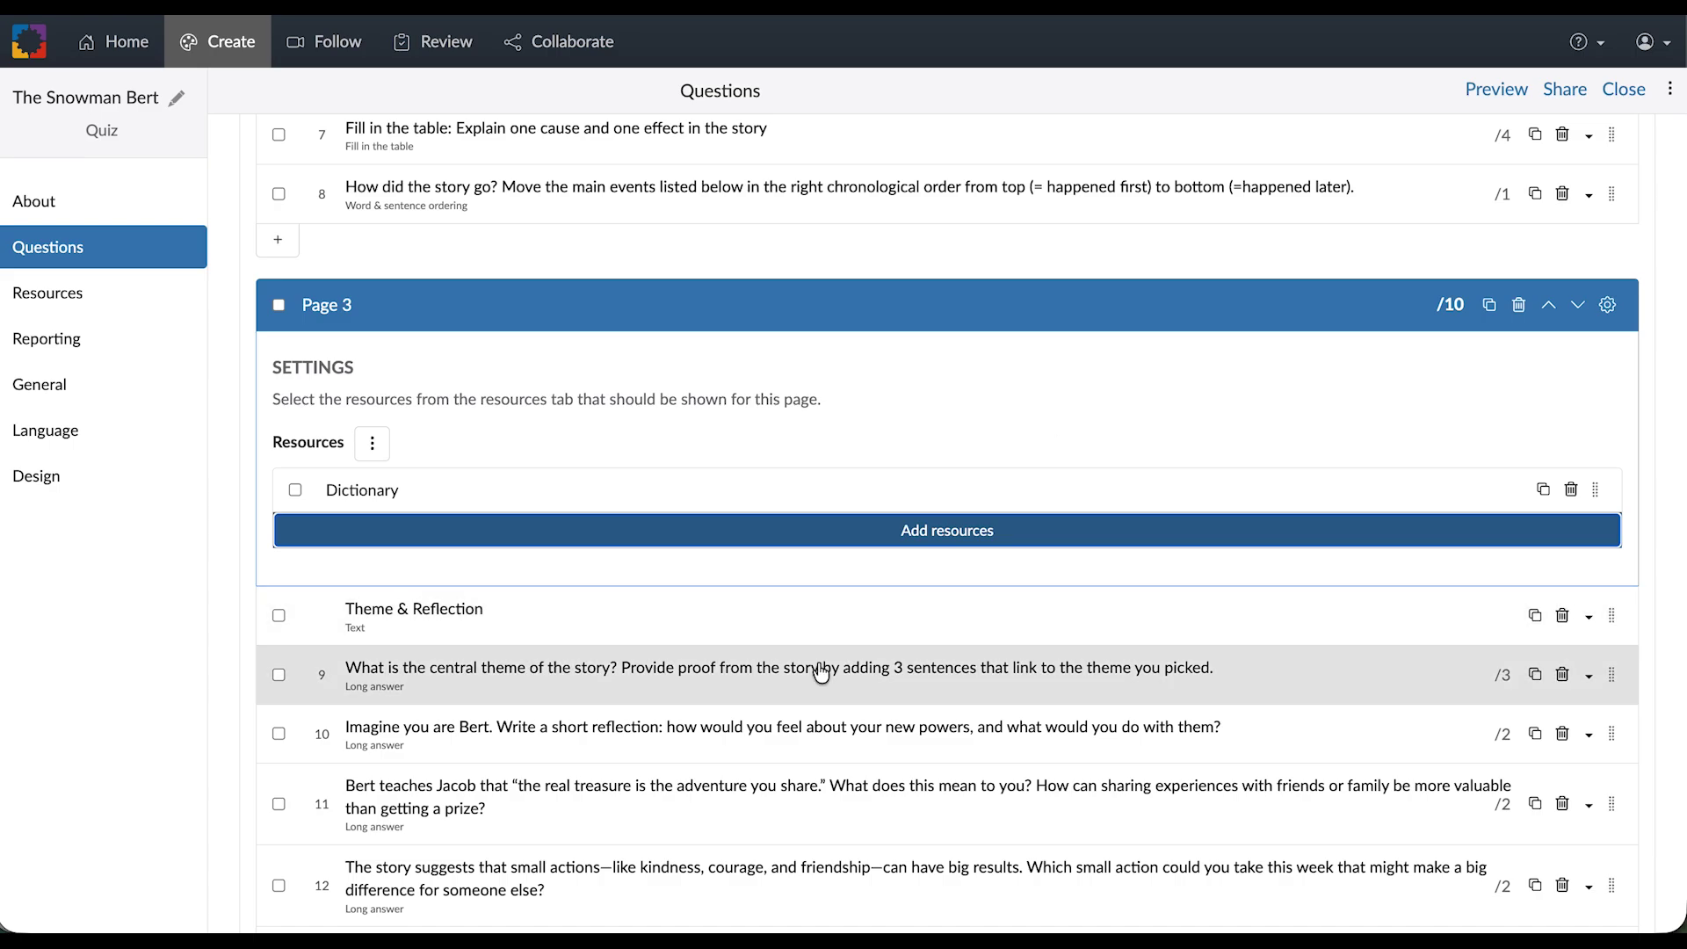
Assign the Word bank resource to Page 4 of the questions
scroll(820, 672, down, 5)
scroll(821, 673, down, 3)
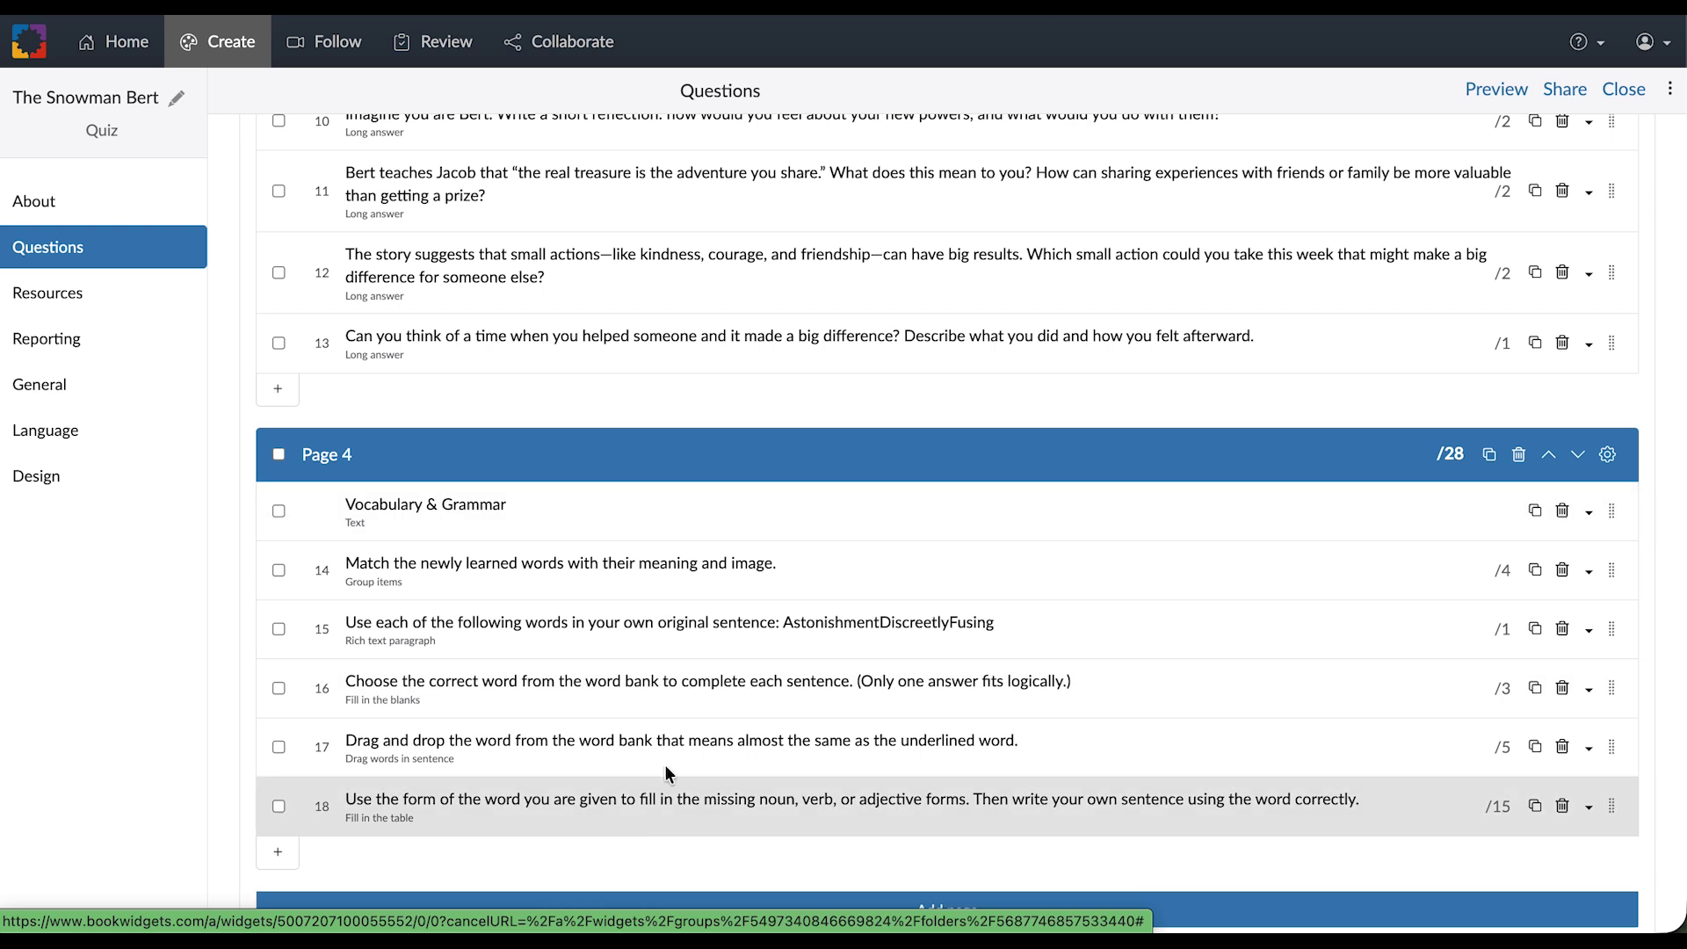
click(1610, 457)
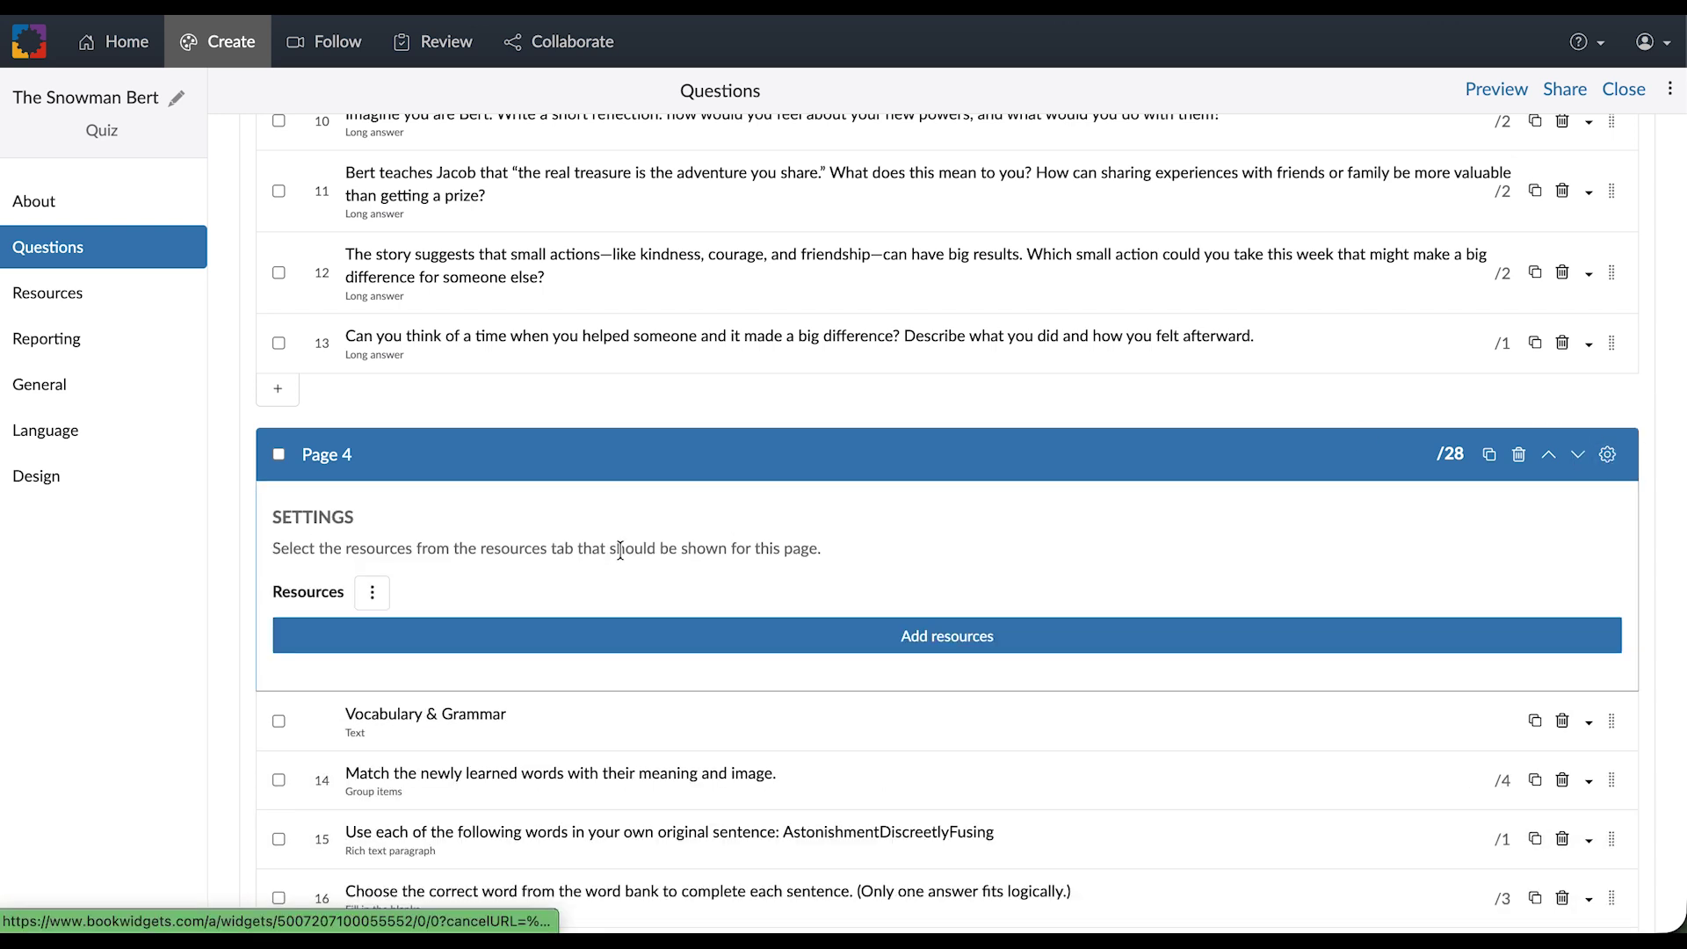
click(609, 631)
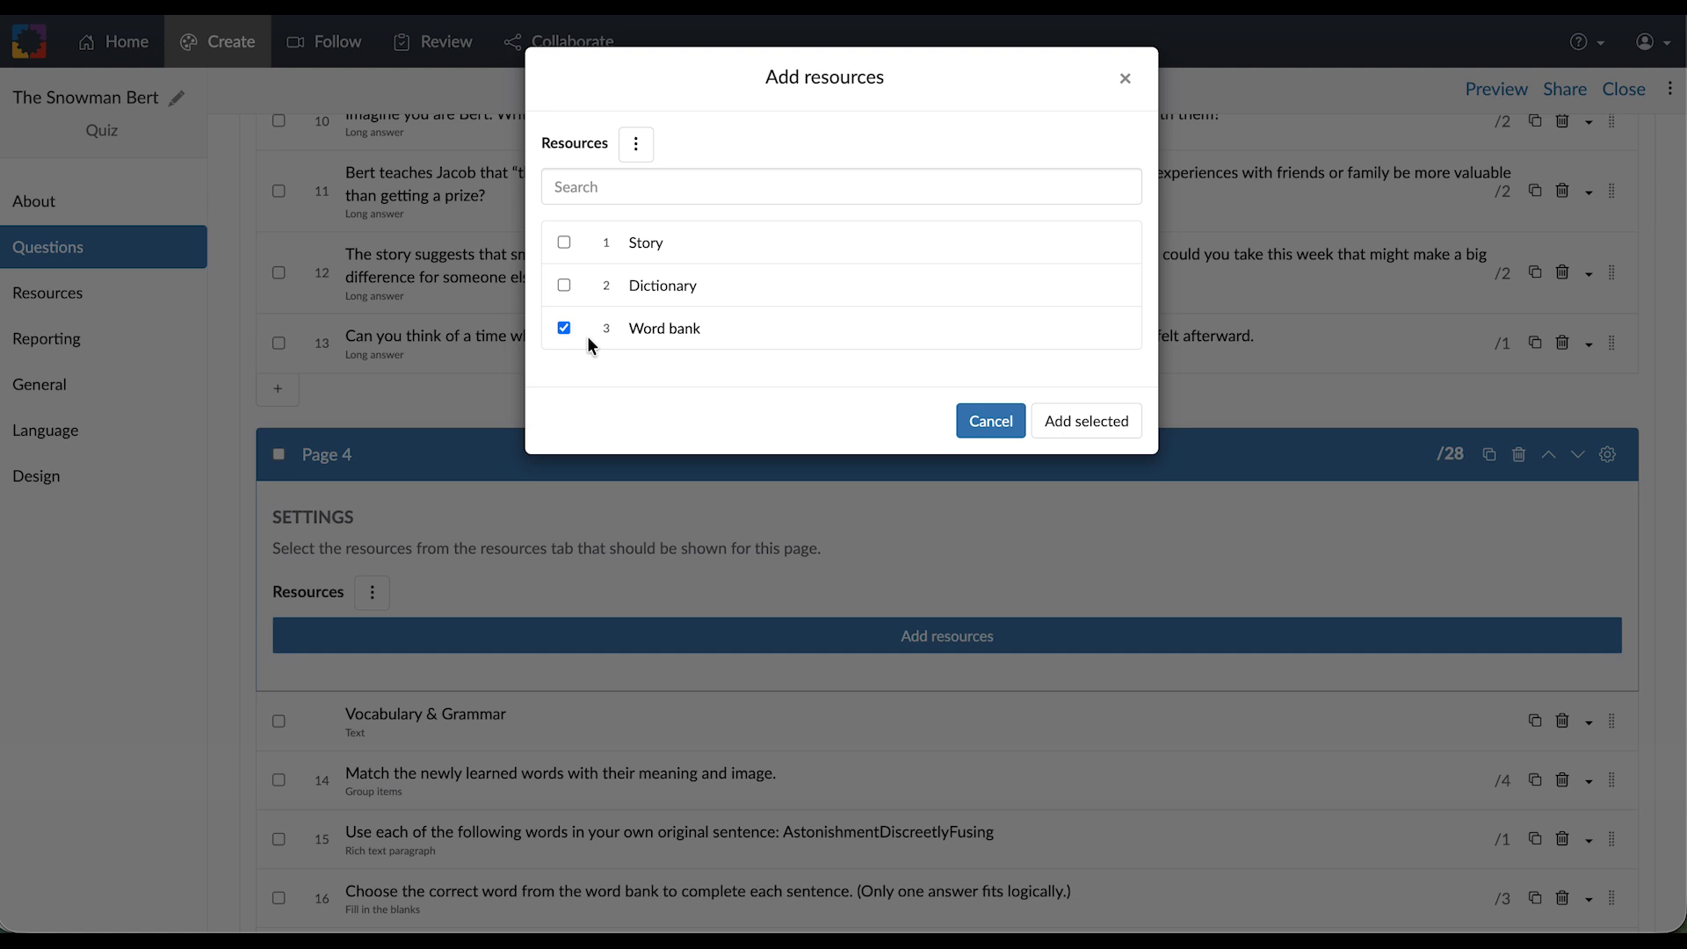
click(1091, 417)
Preview the quiz as a student, check the resources shown on each of the four pages, and close the preview
scroll(915, 631, down, 4)
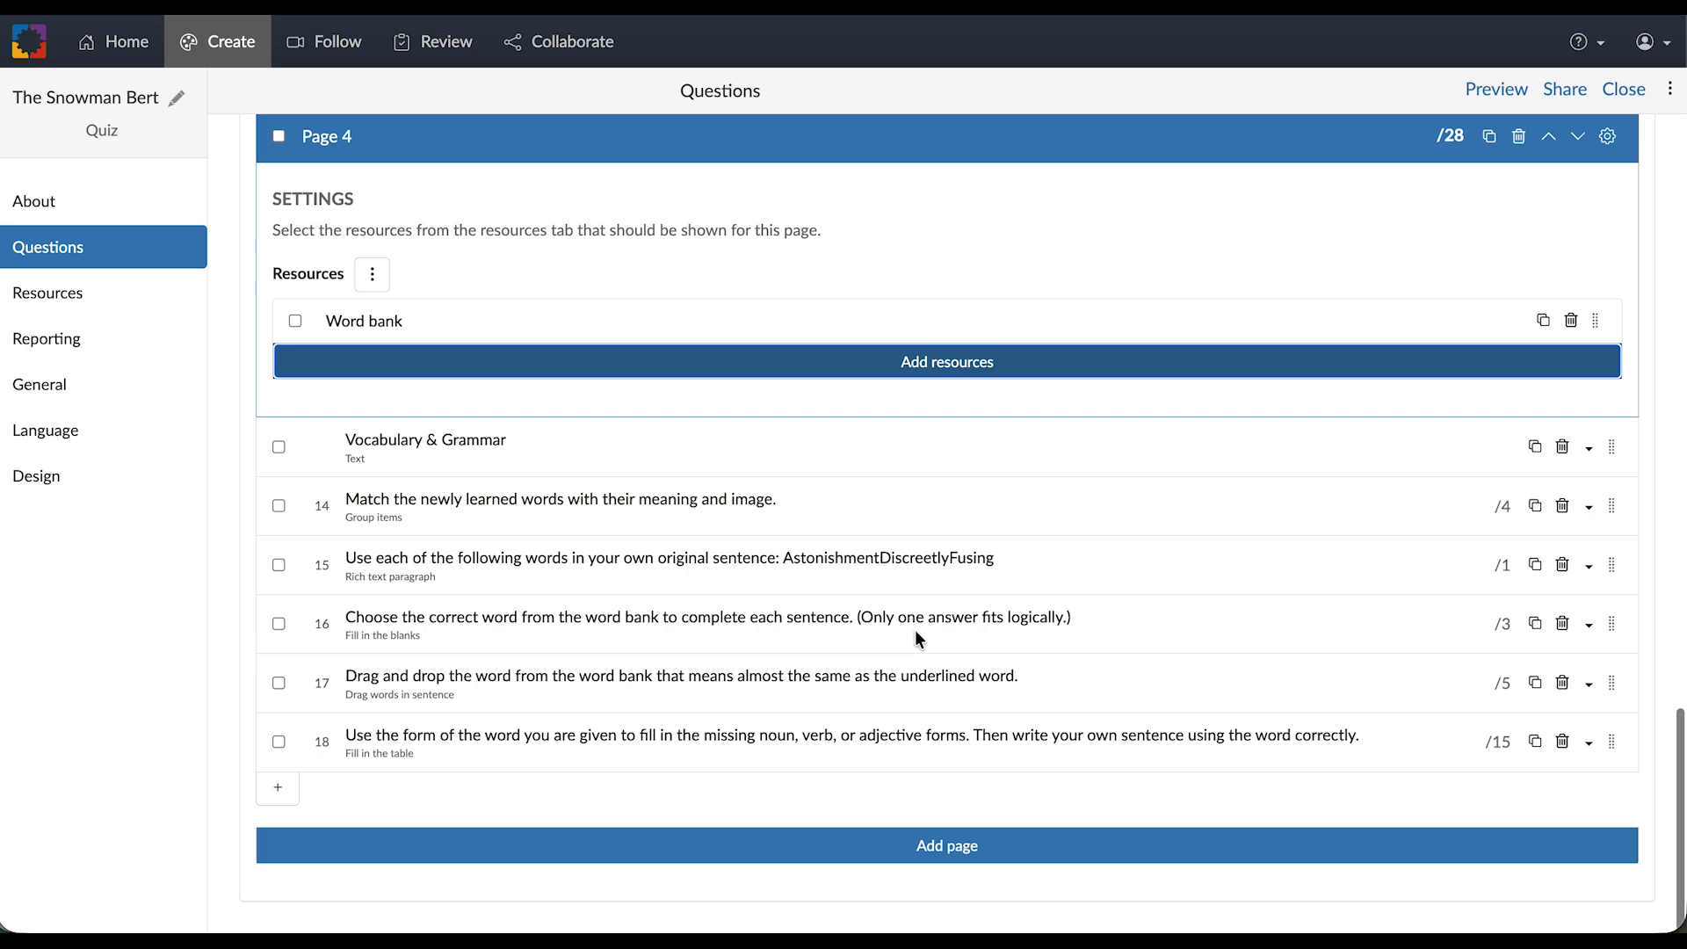
scroll(915, 634, up, 2)
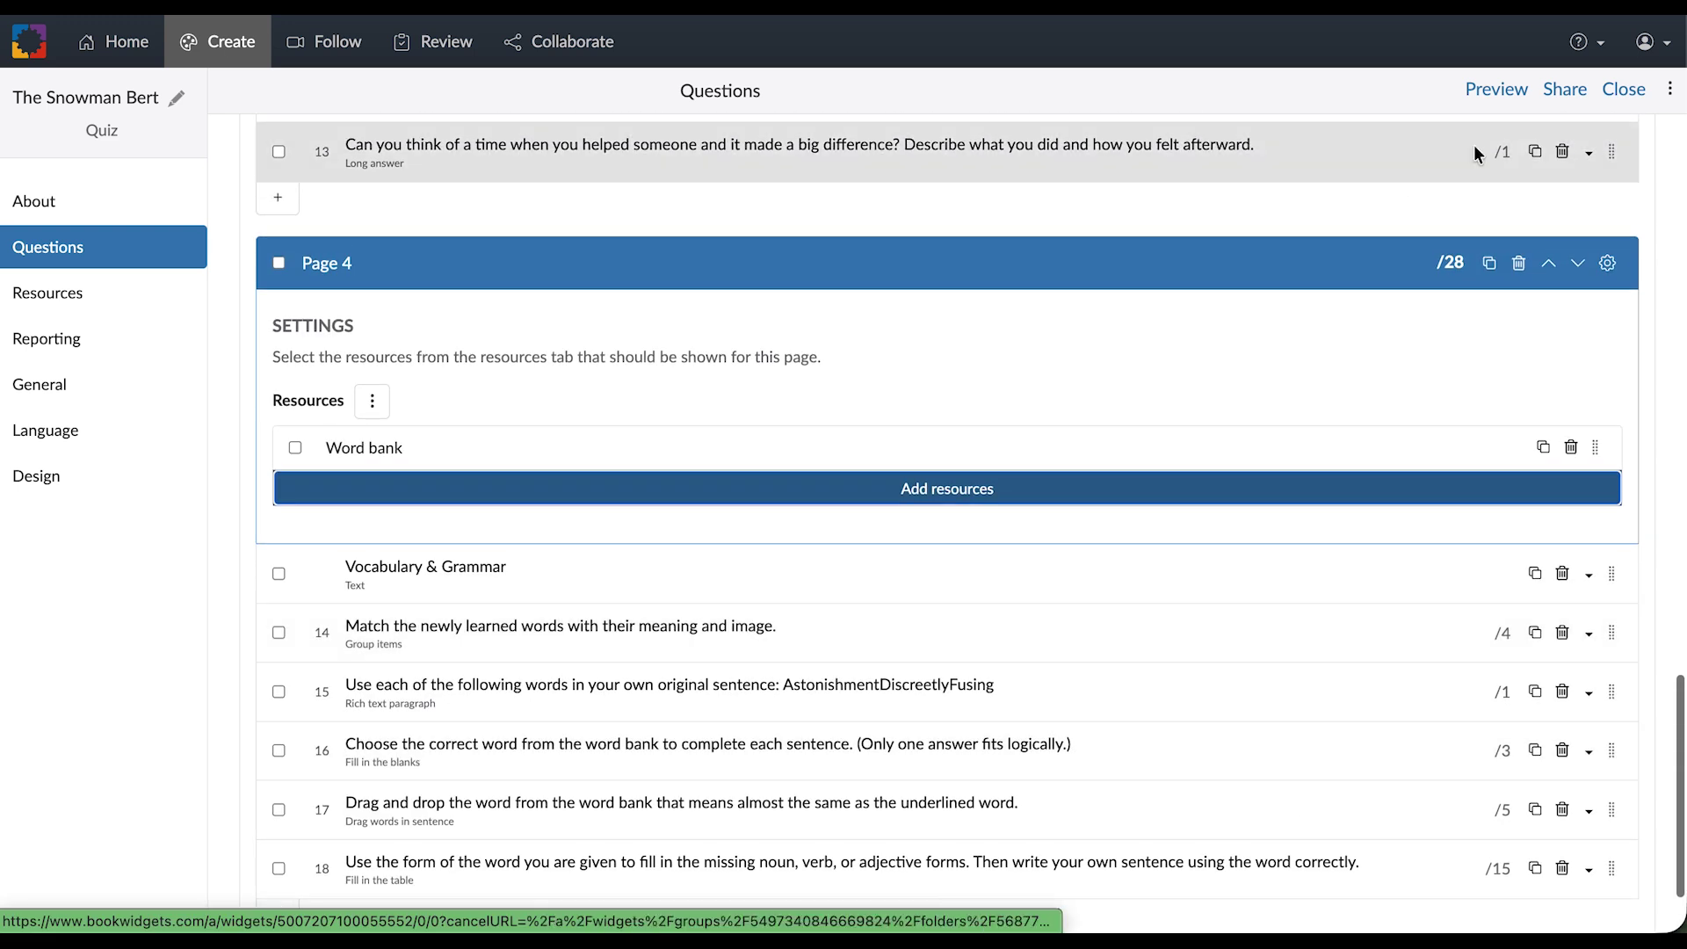
click(1498, 91)
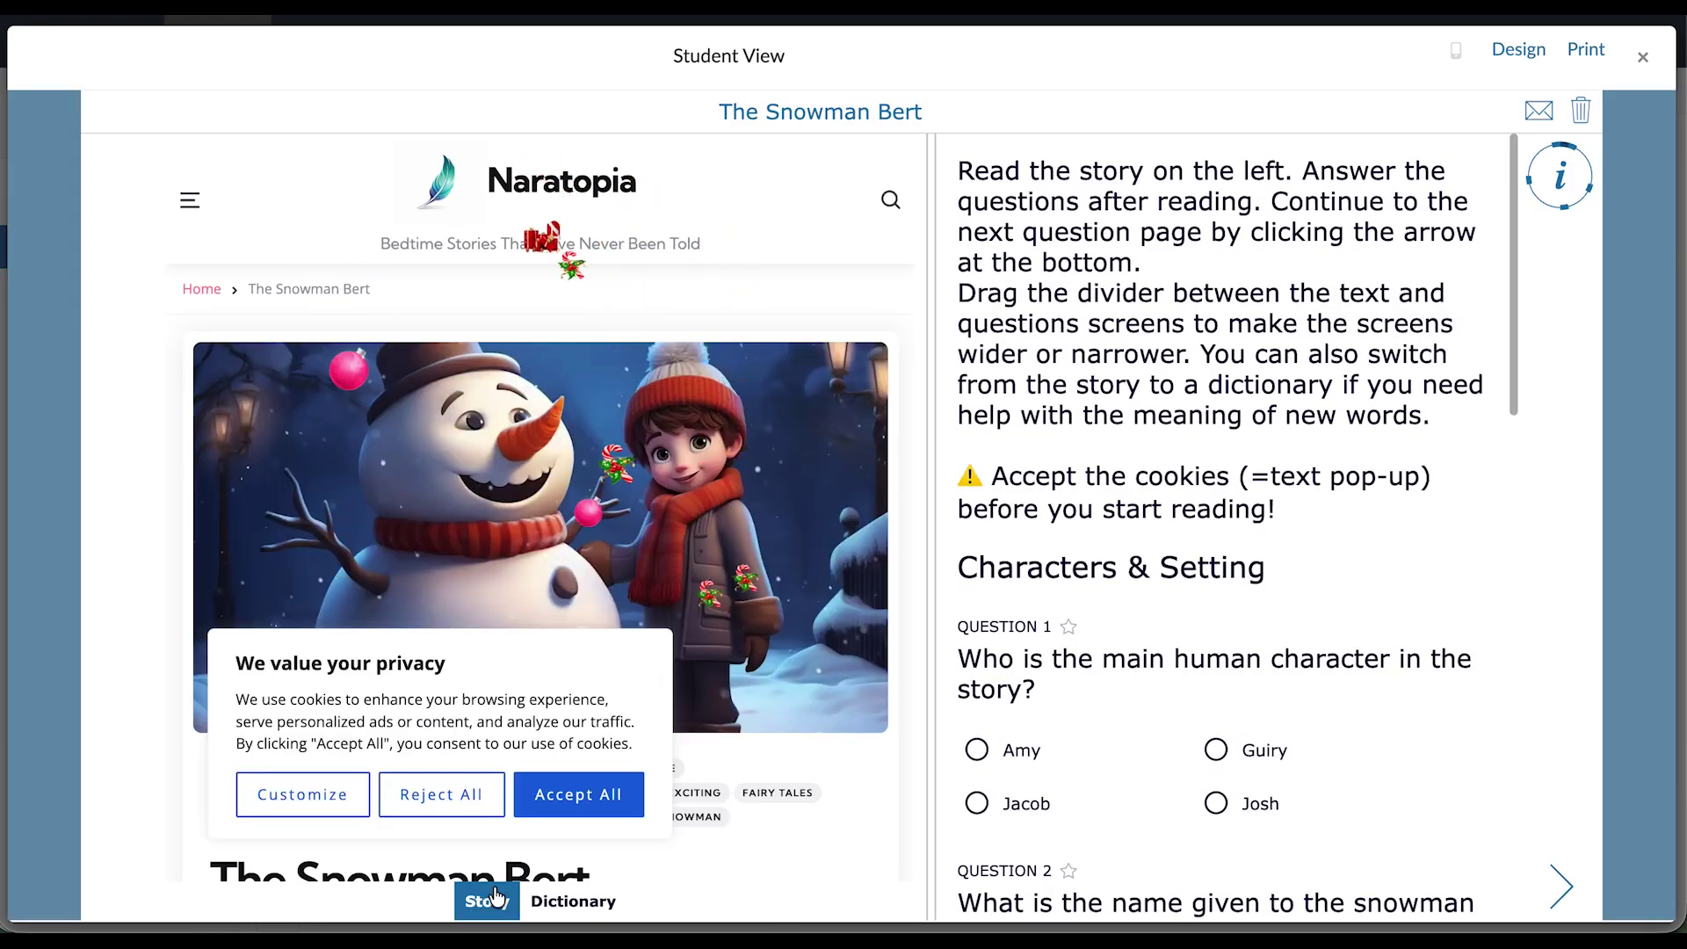
click(556, 910)
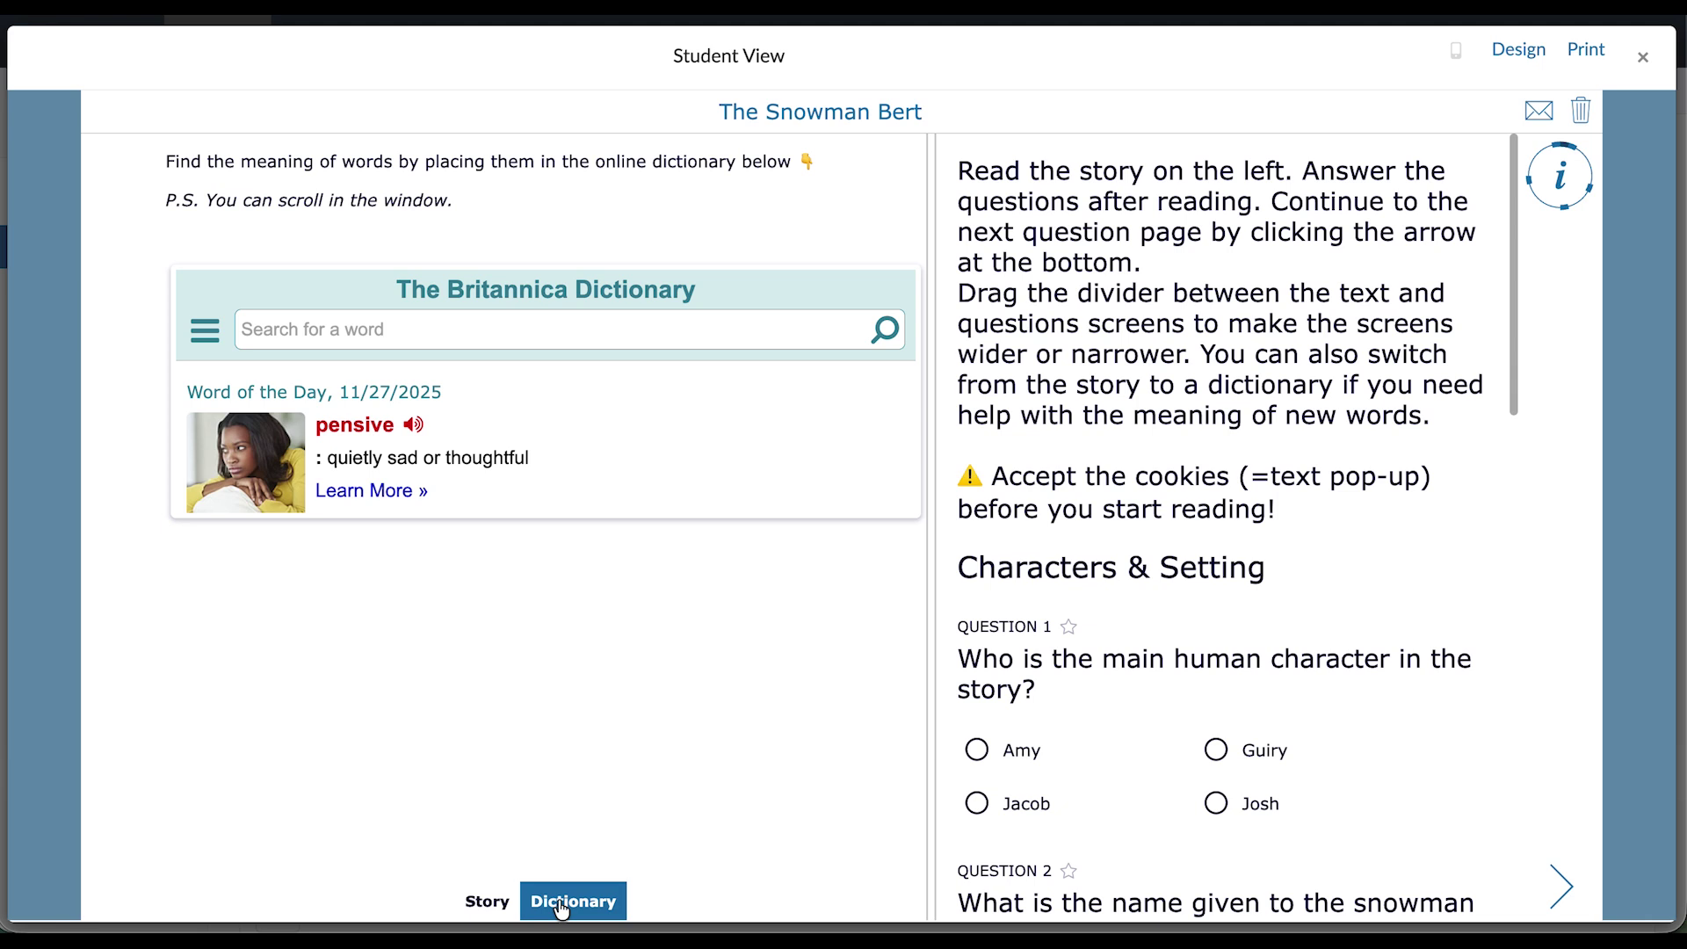
click(1560, 887)
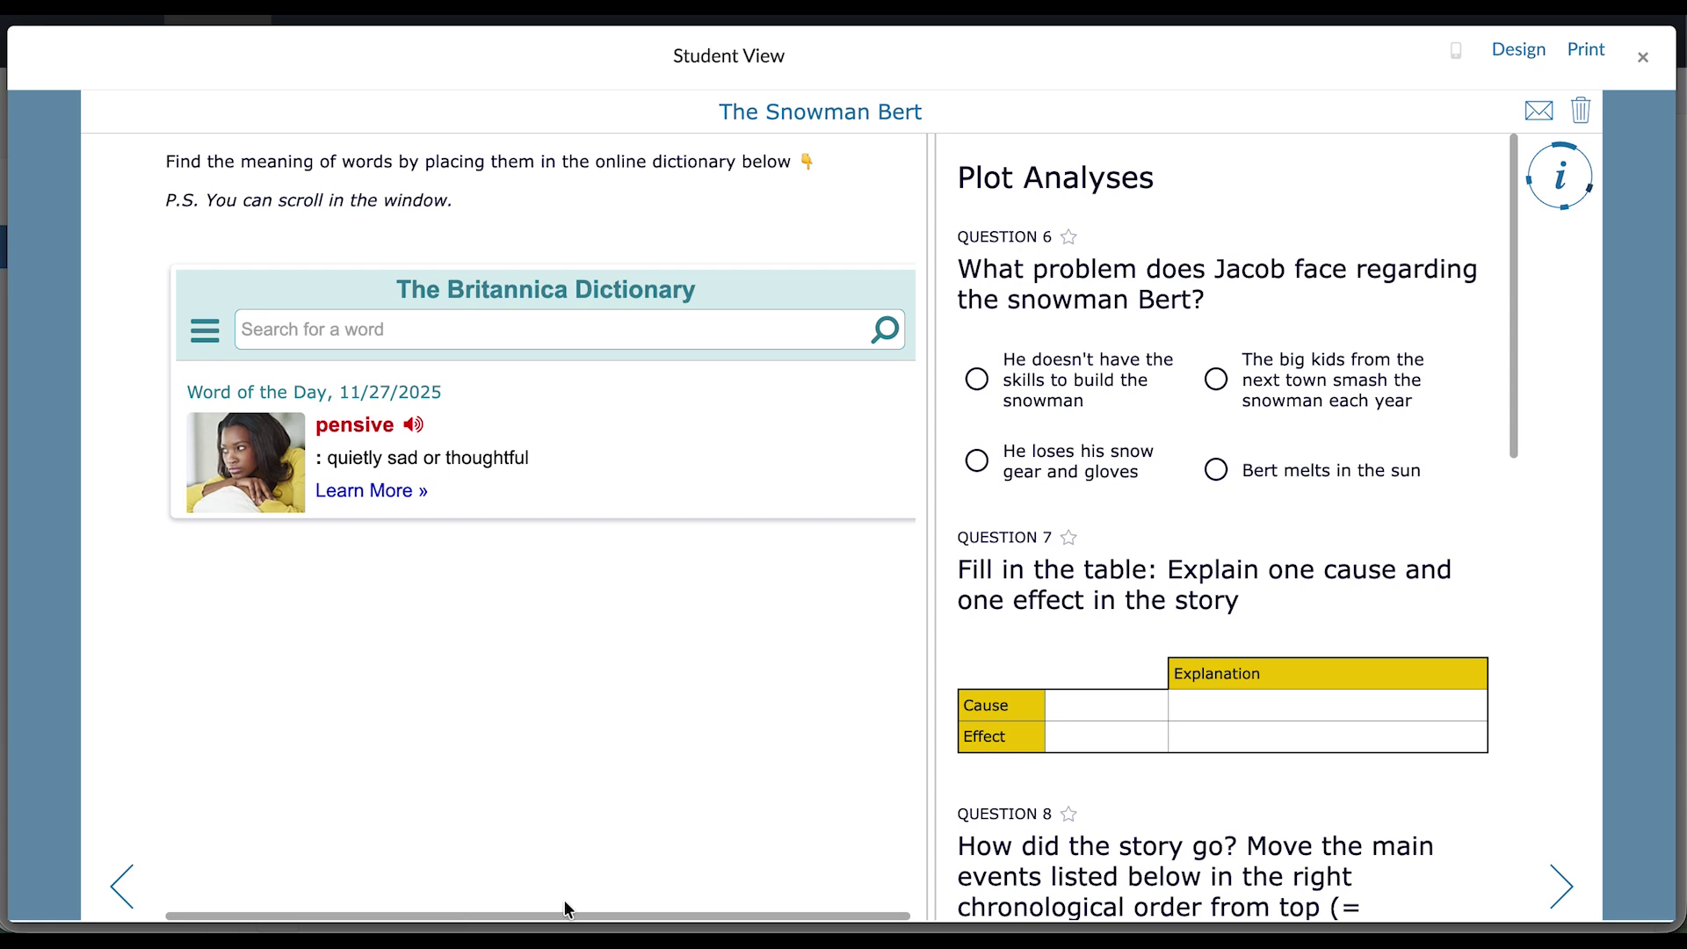
click(1557, 884)
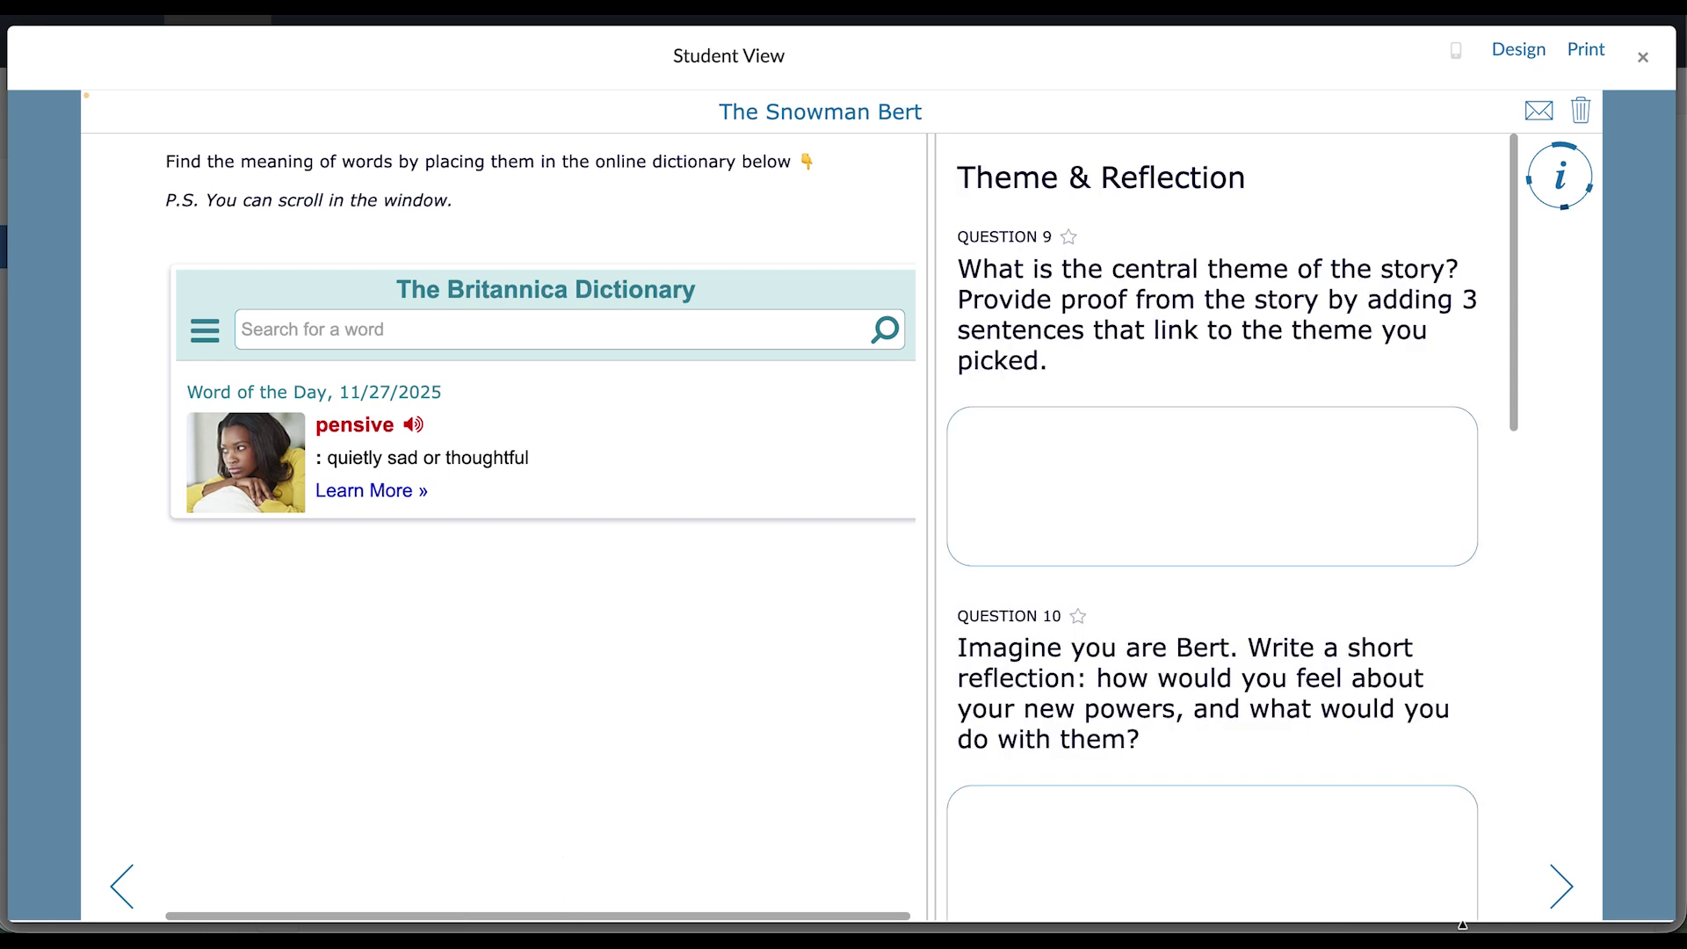
click(1560, 886)
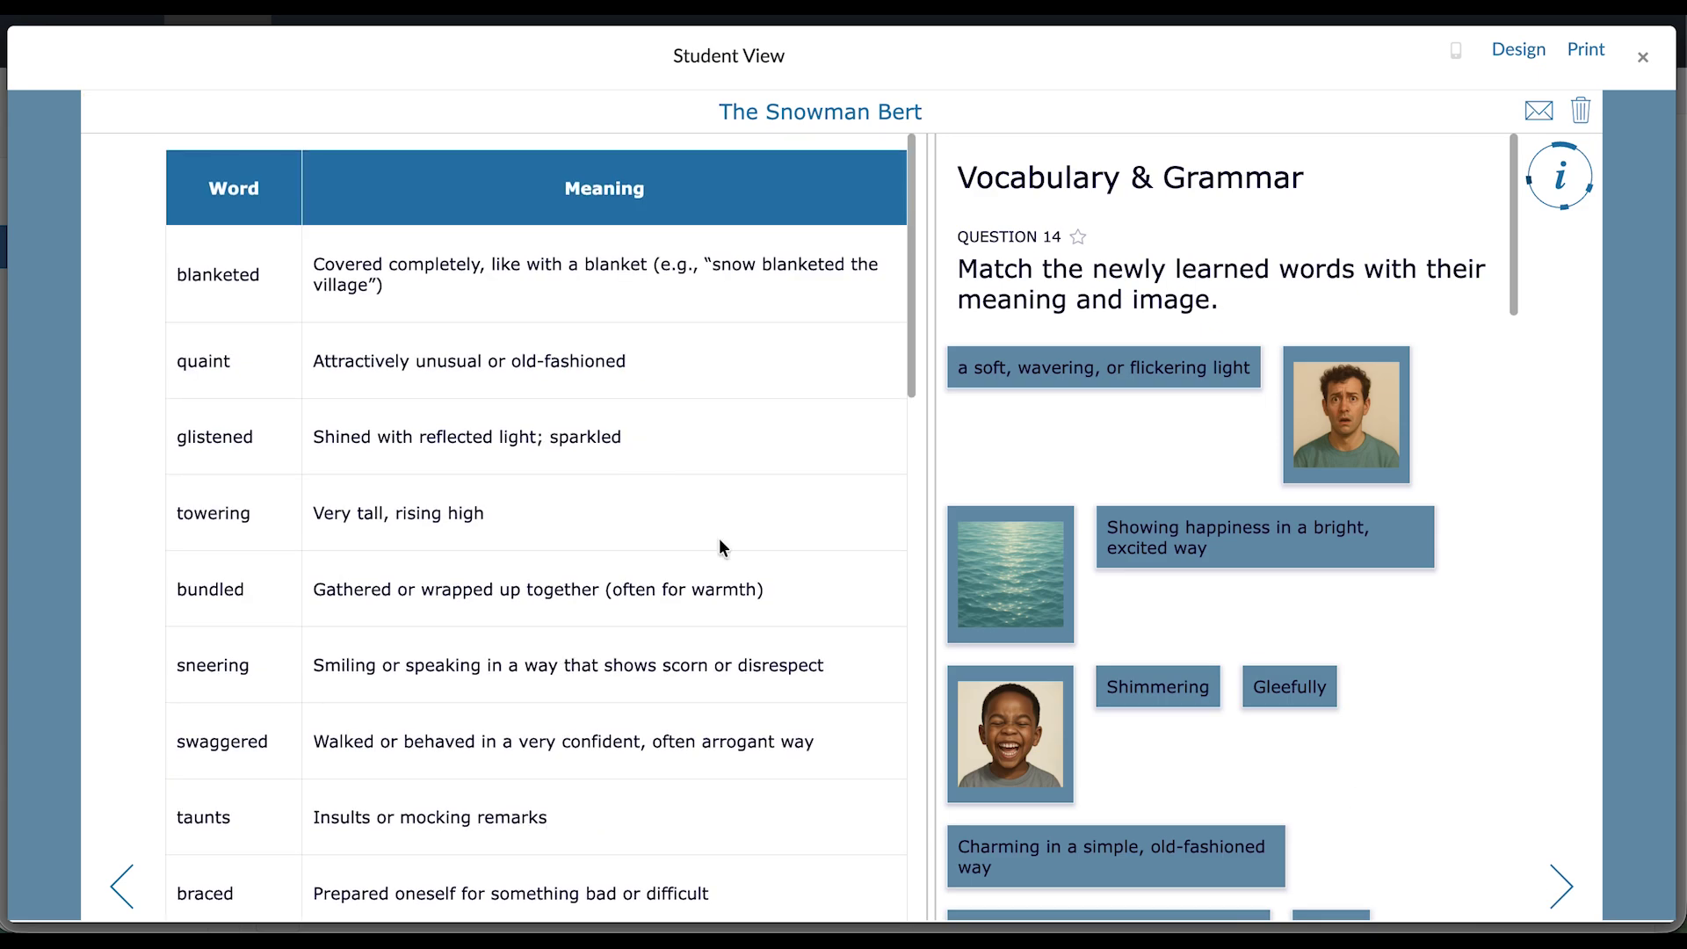
scroll(1166, 592, down, 3)
scroll(1166, 592, up, 3)
click(1645, 59)
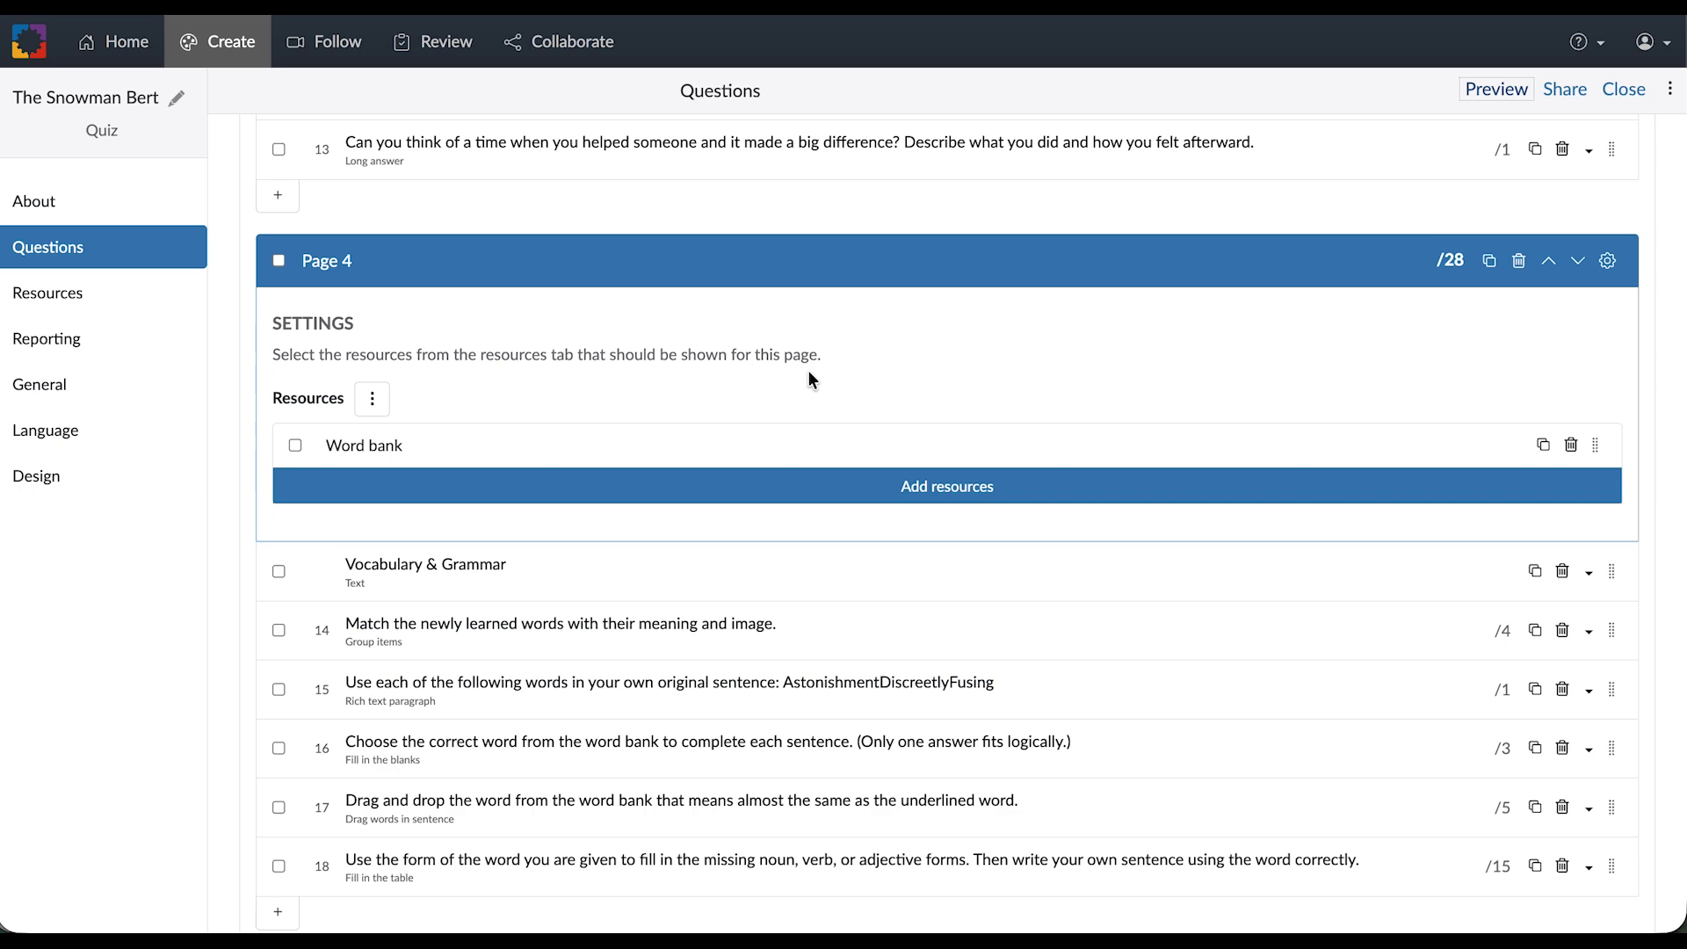
Reopen the student preview and test going back from Vocabulary & Grammar to the first page and between the first two pages
scroll(809, 379, down, 2)
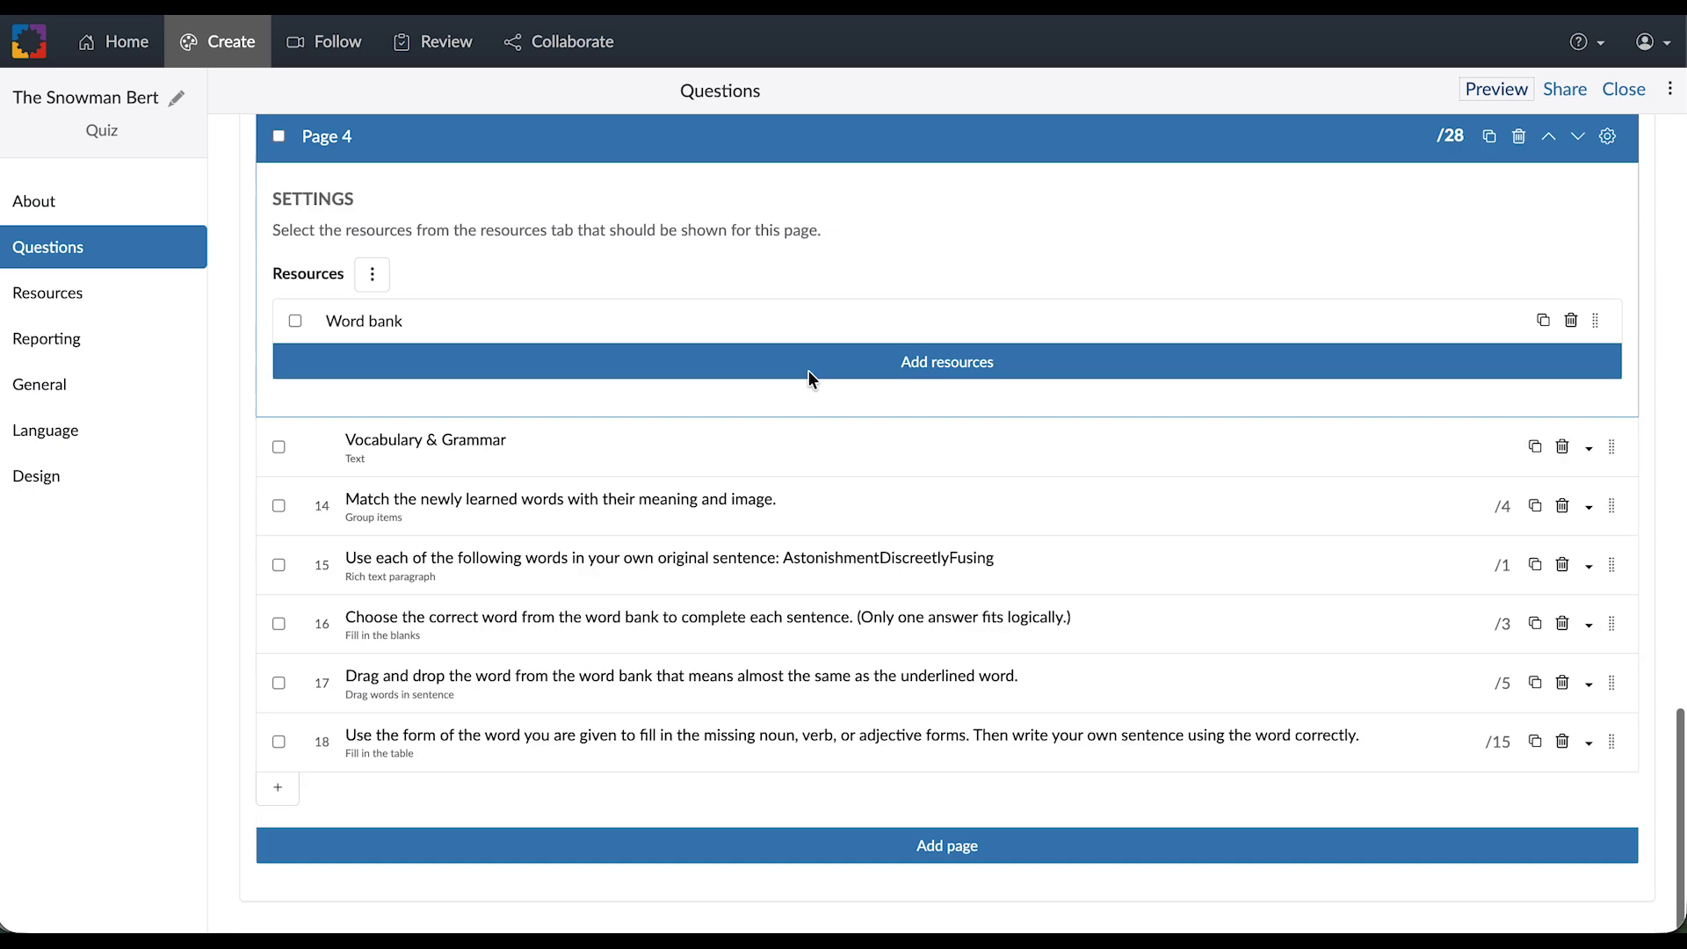
scroll(809, 380, up, 3)
scroll(809, 379, up, 10)
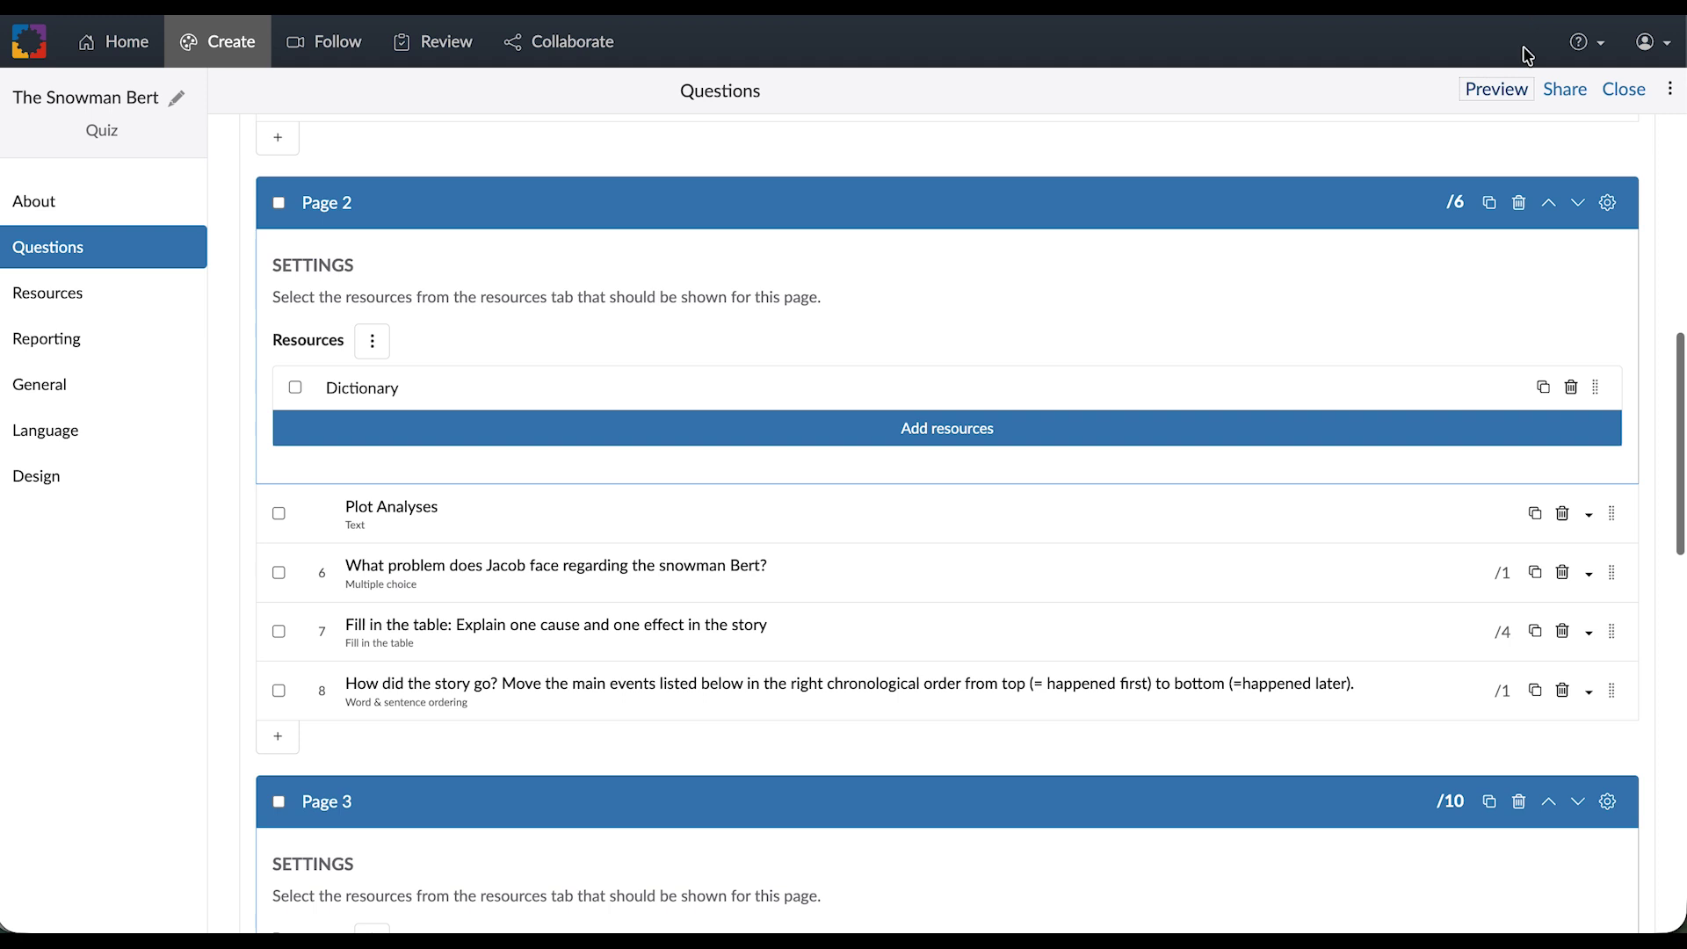
click(1500, 89)
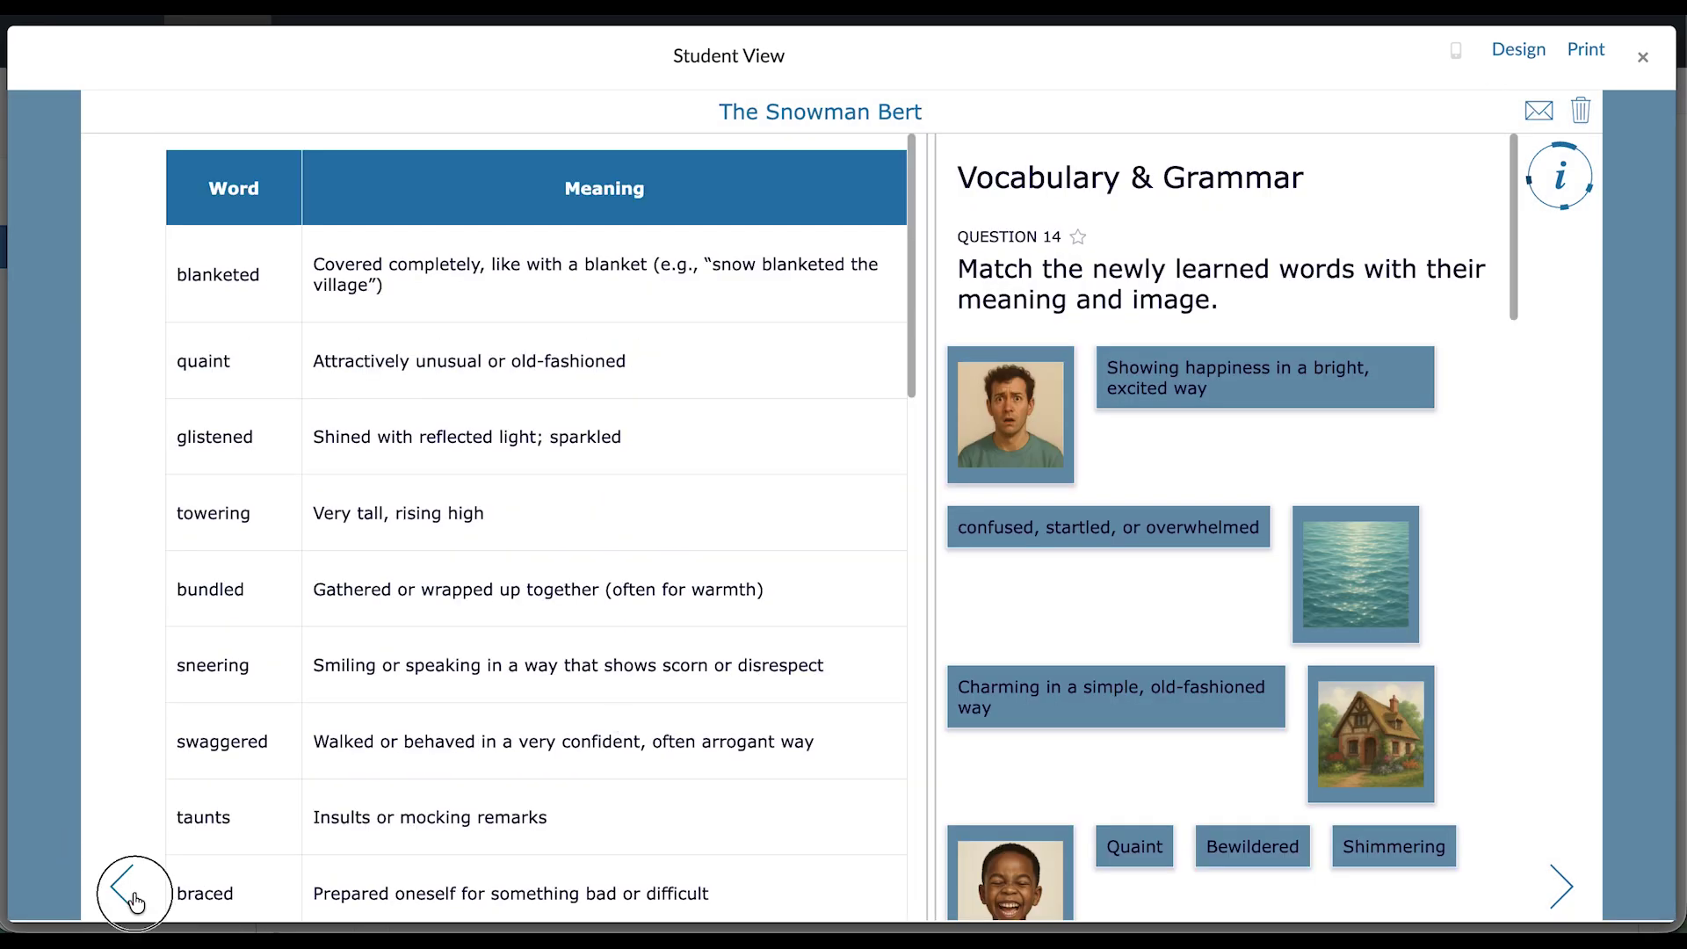
click(134, 898)
click(135, 899)
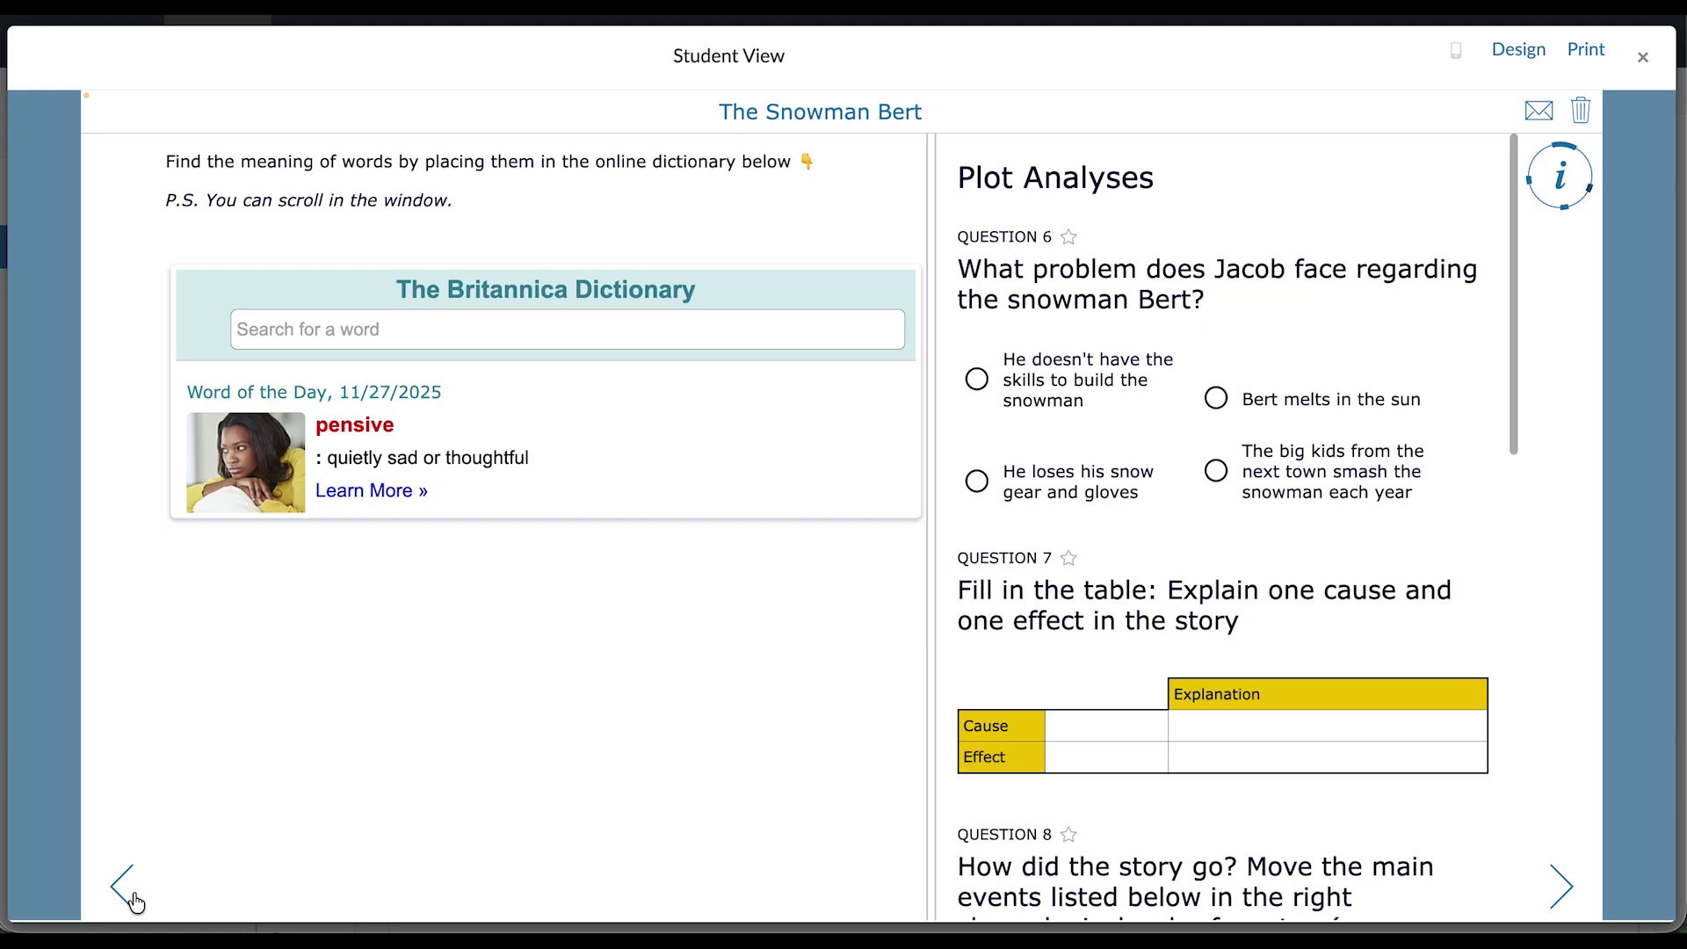
click(135, 898)
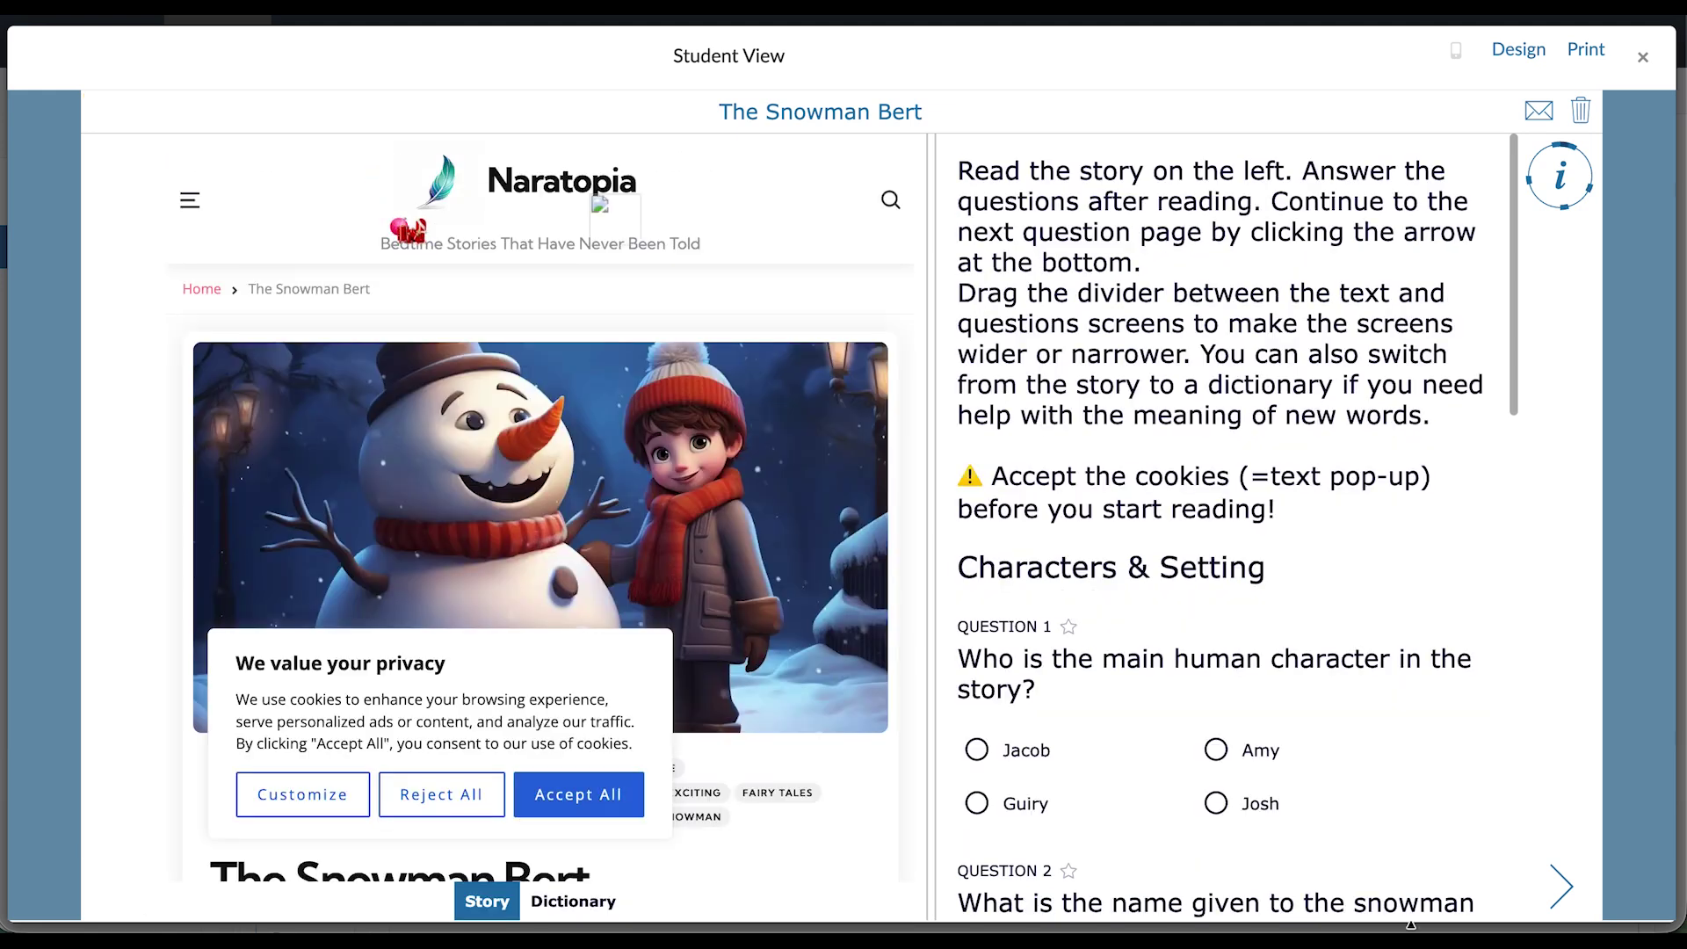
click(1558, 883)
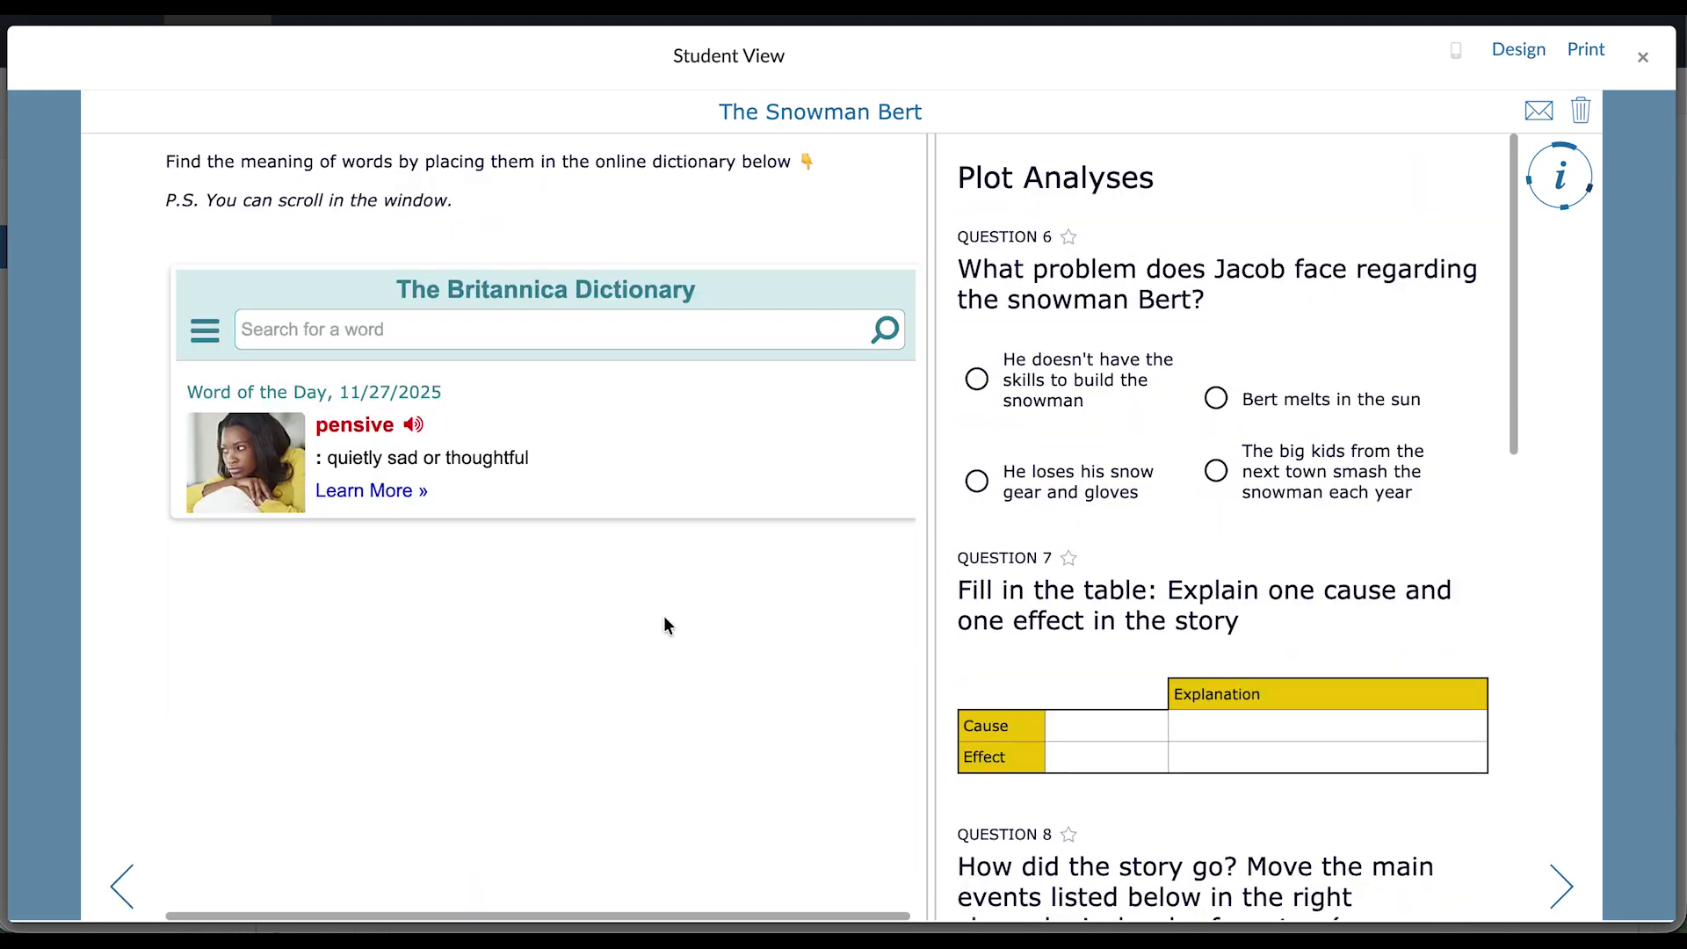
click(121, 892)
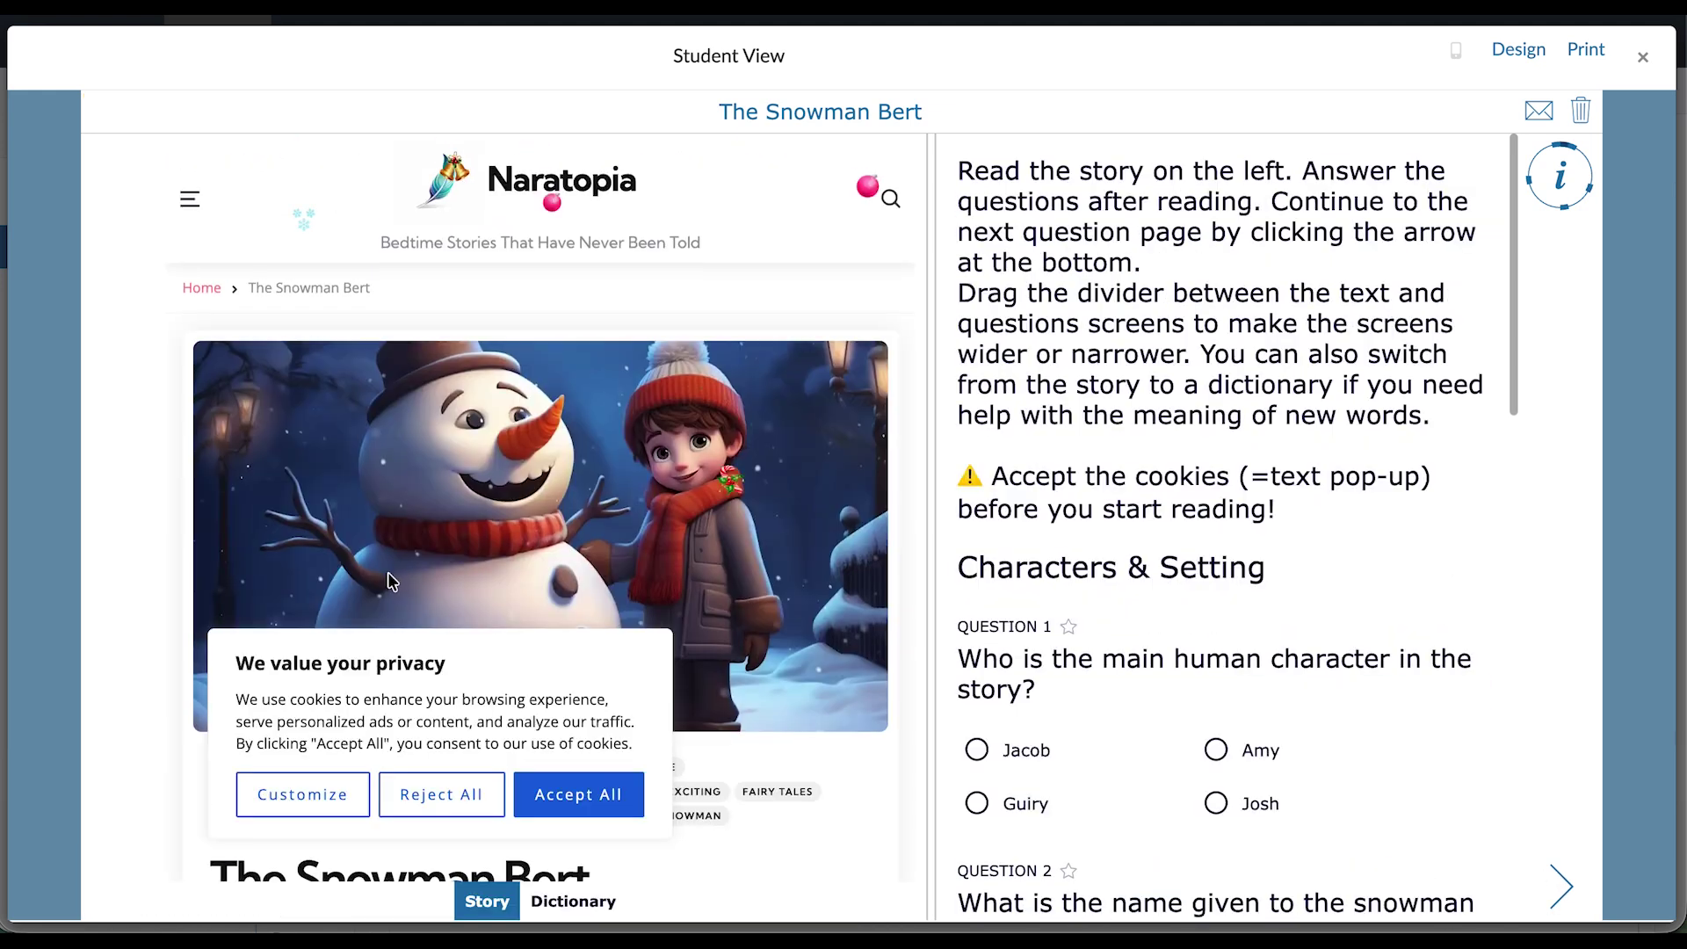
Look through the Story resource on the first page, advance to Plot Analyses and close the student preview
scroll(387, 572, down, 10)
scroll(387, 573, down, 5)
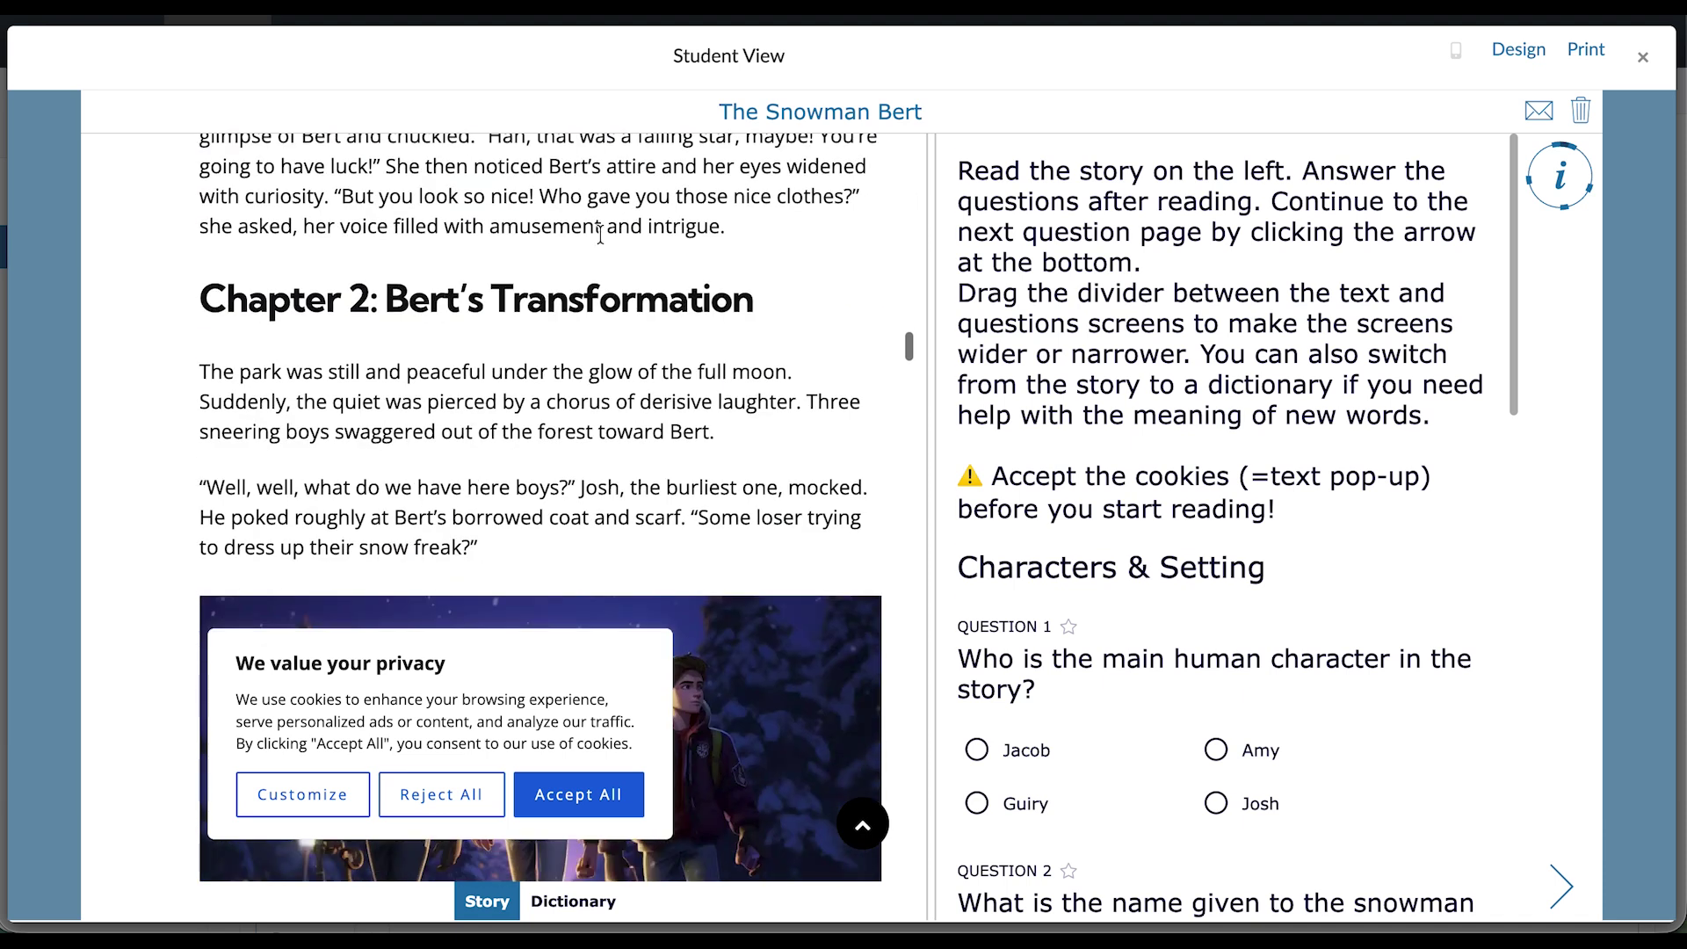
scroll(675, 519, down, 5)
scroll(675, 519, down, 2)
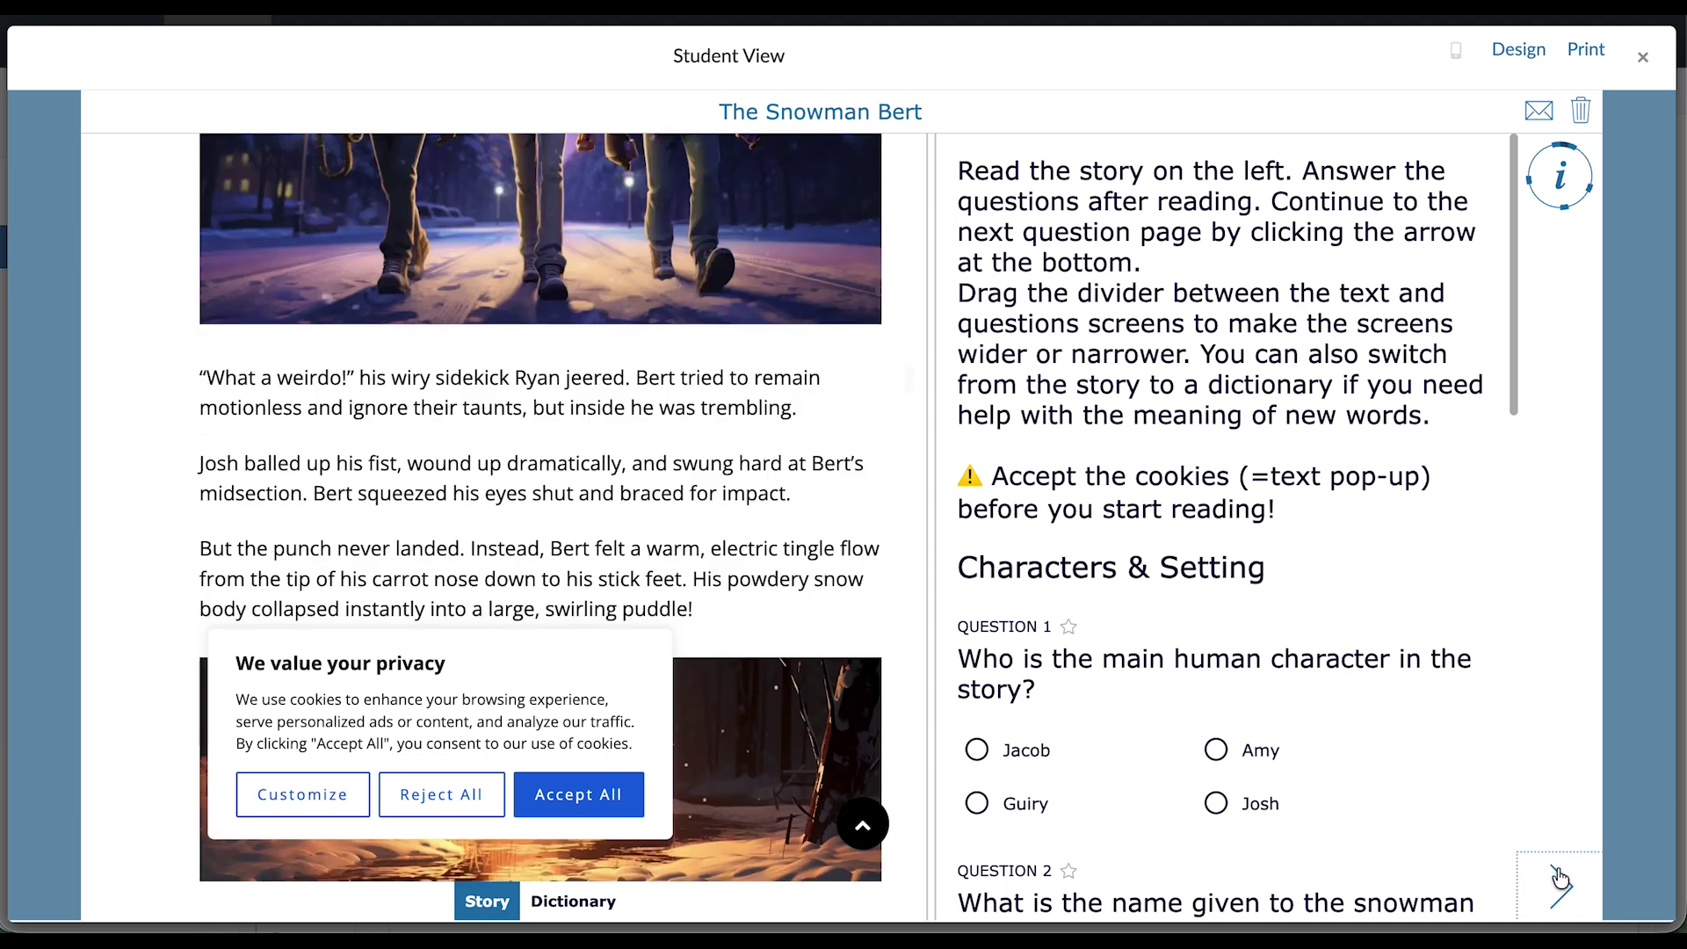
click(1561, 886)
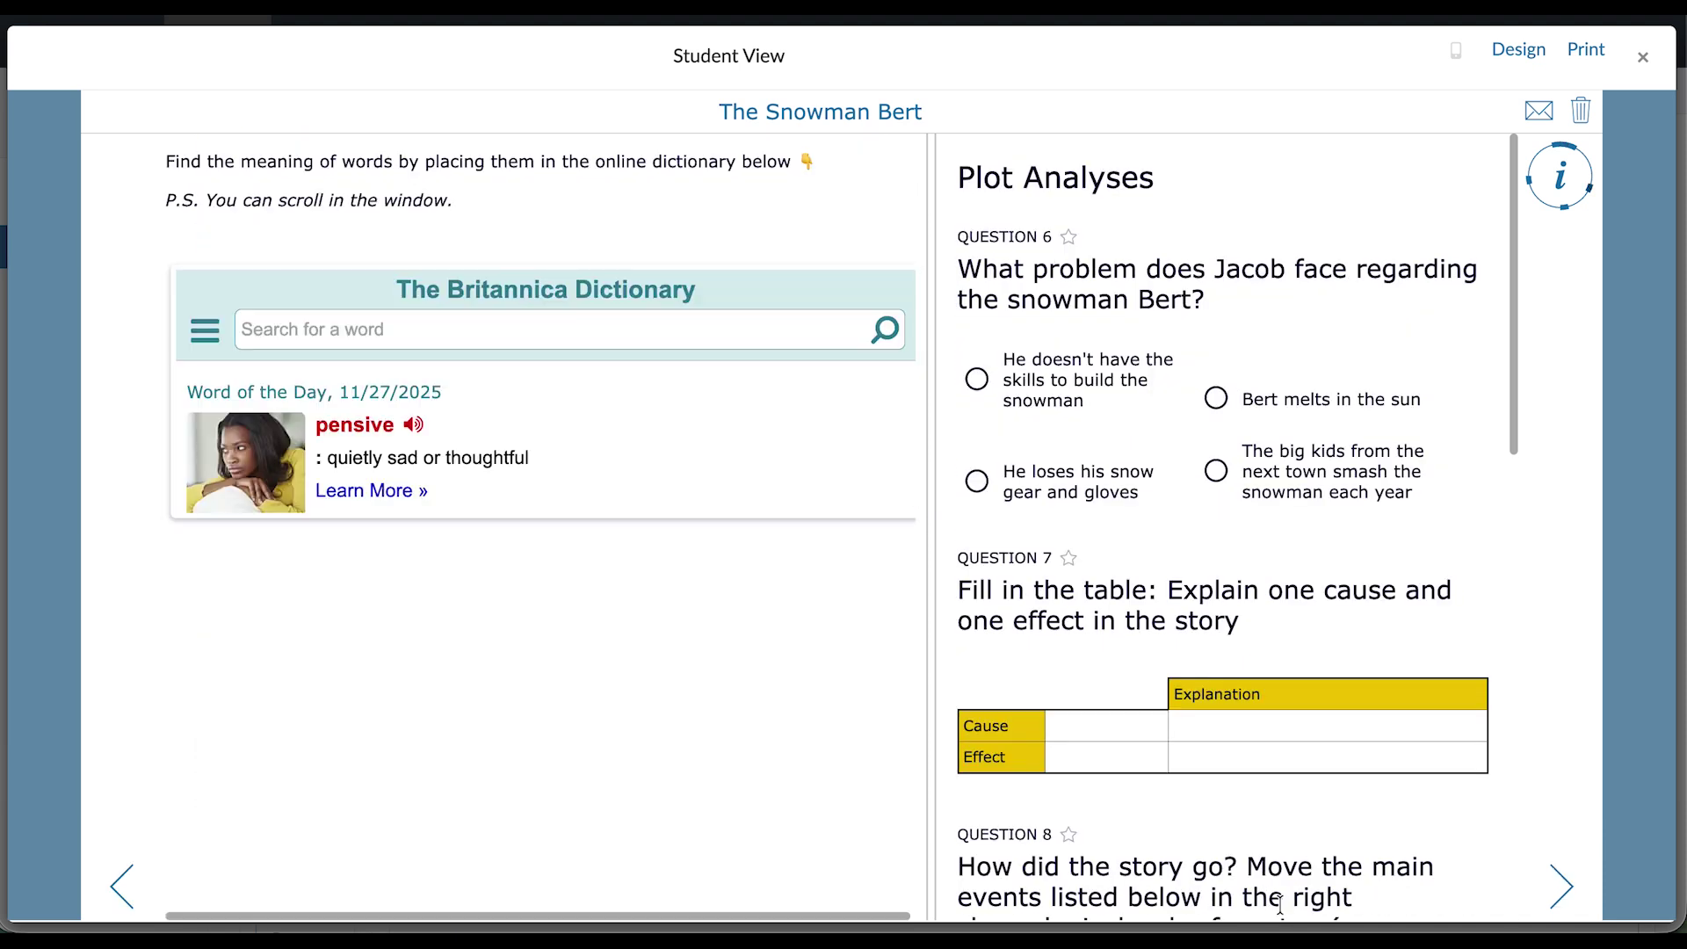
click(1643, 58)
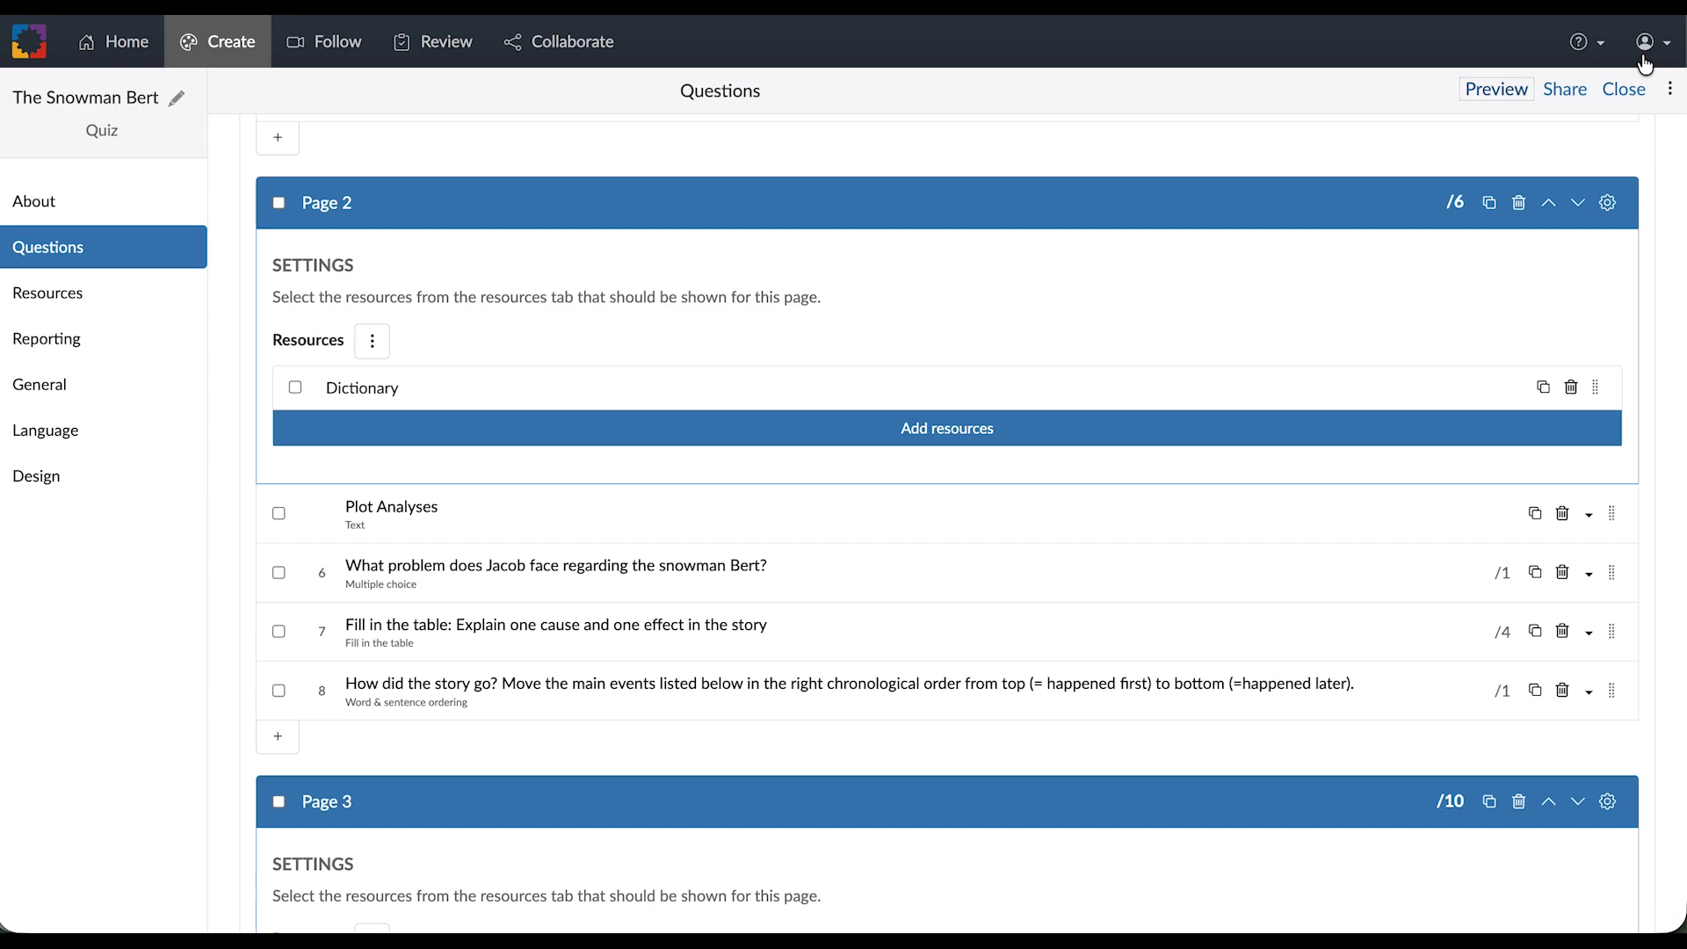
Turn on Questions need to be answered in order under the quiz's Strict answering order setting
click(60, 392)
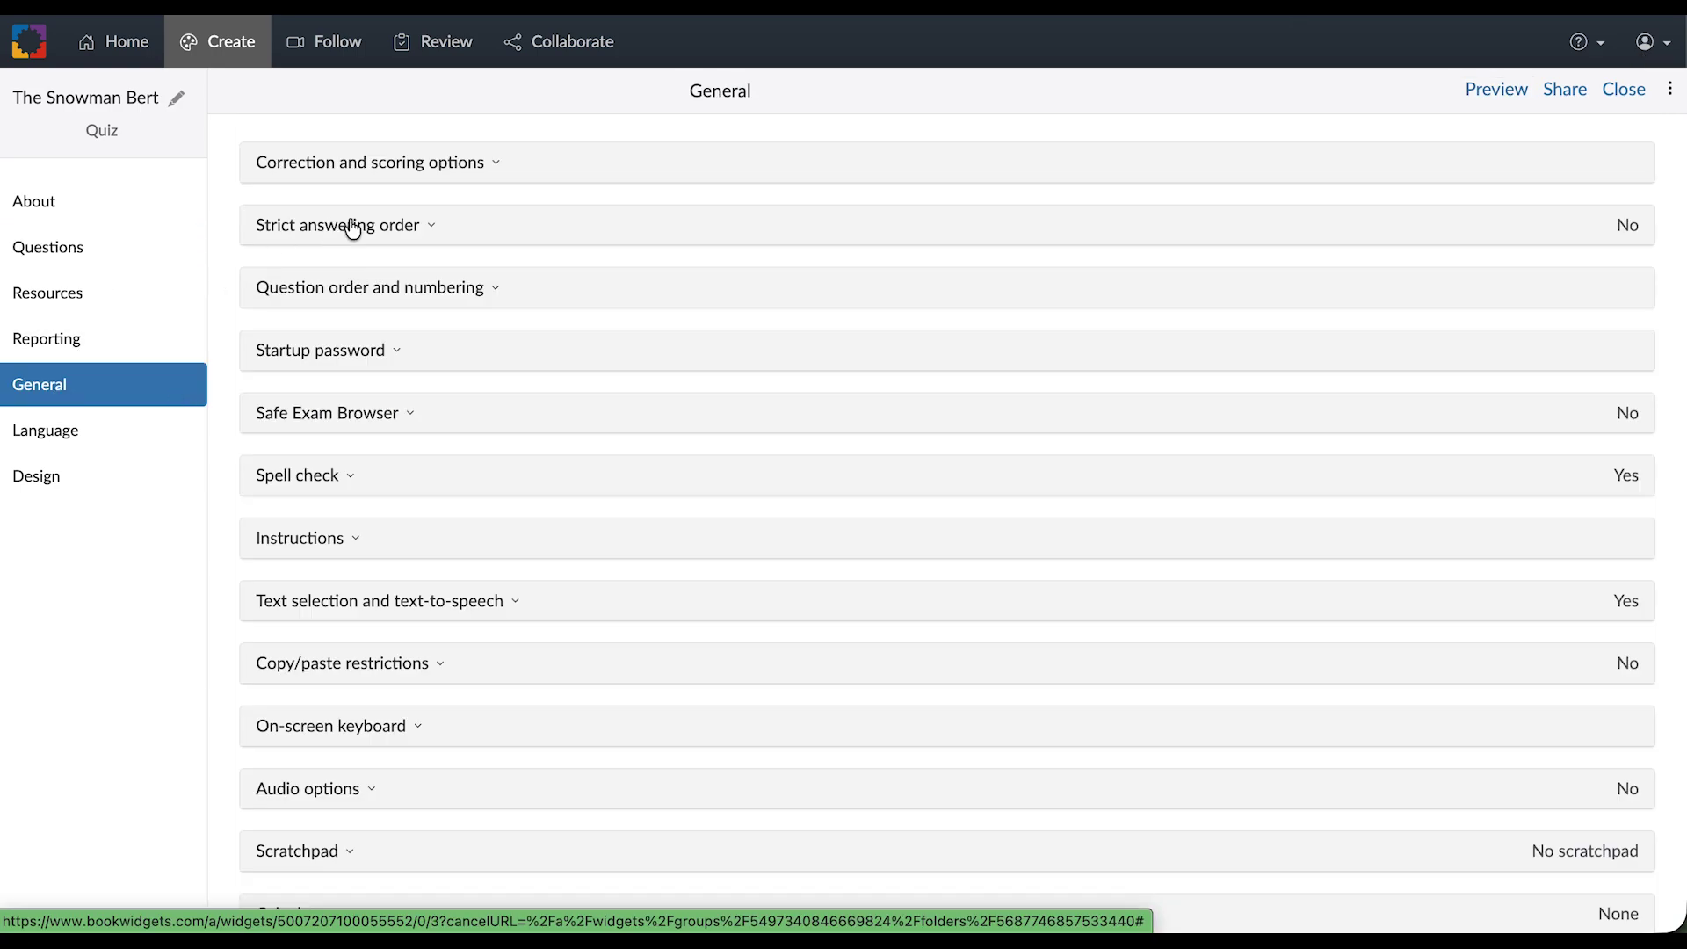
click(351, 226)
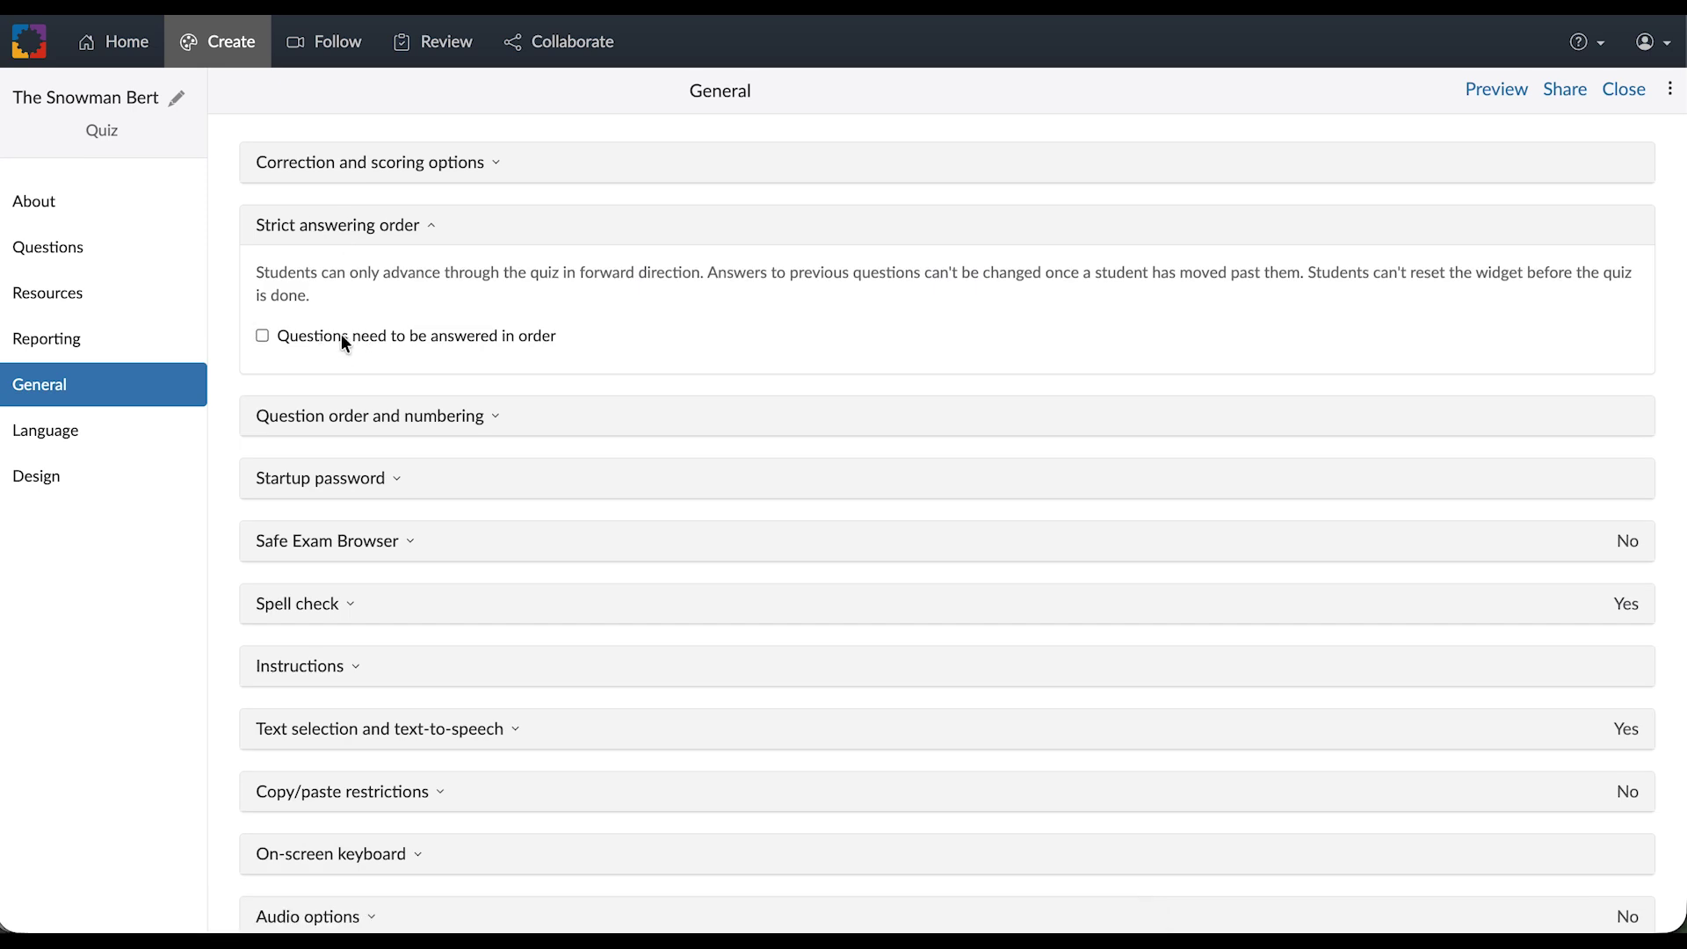
click(344, 339)
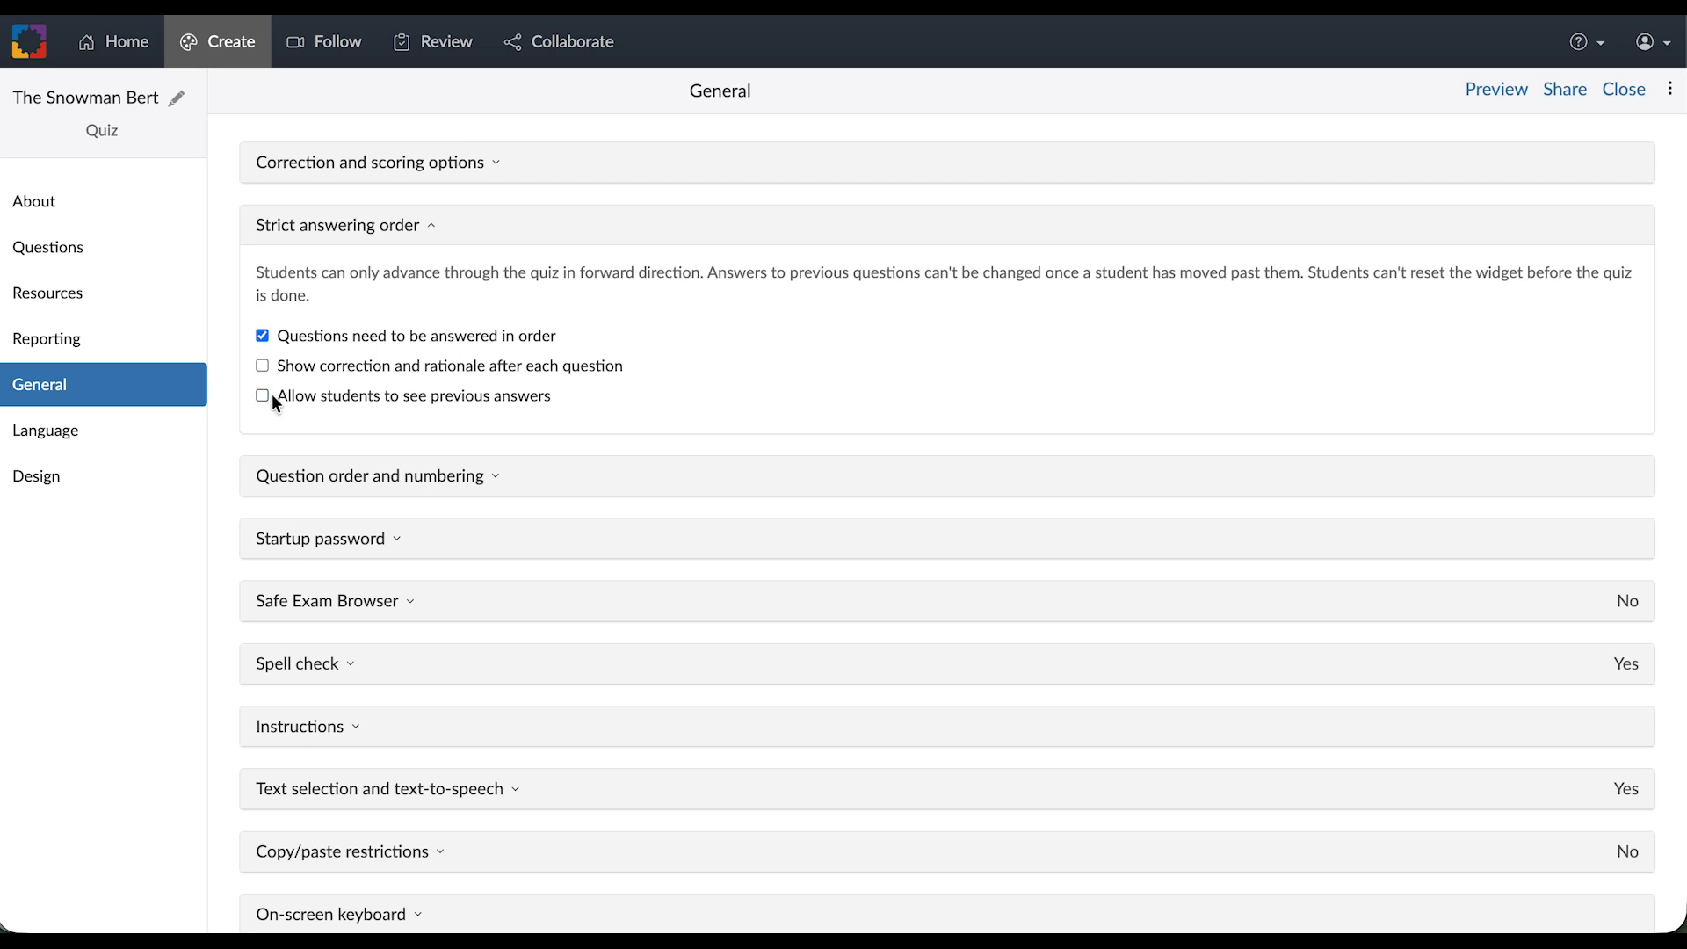
Preview the quiz as a student, continue from Plot Analyses to Theme & Reflection, look through its questions and close the preview
click(1494, 91)
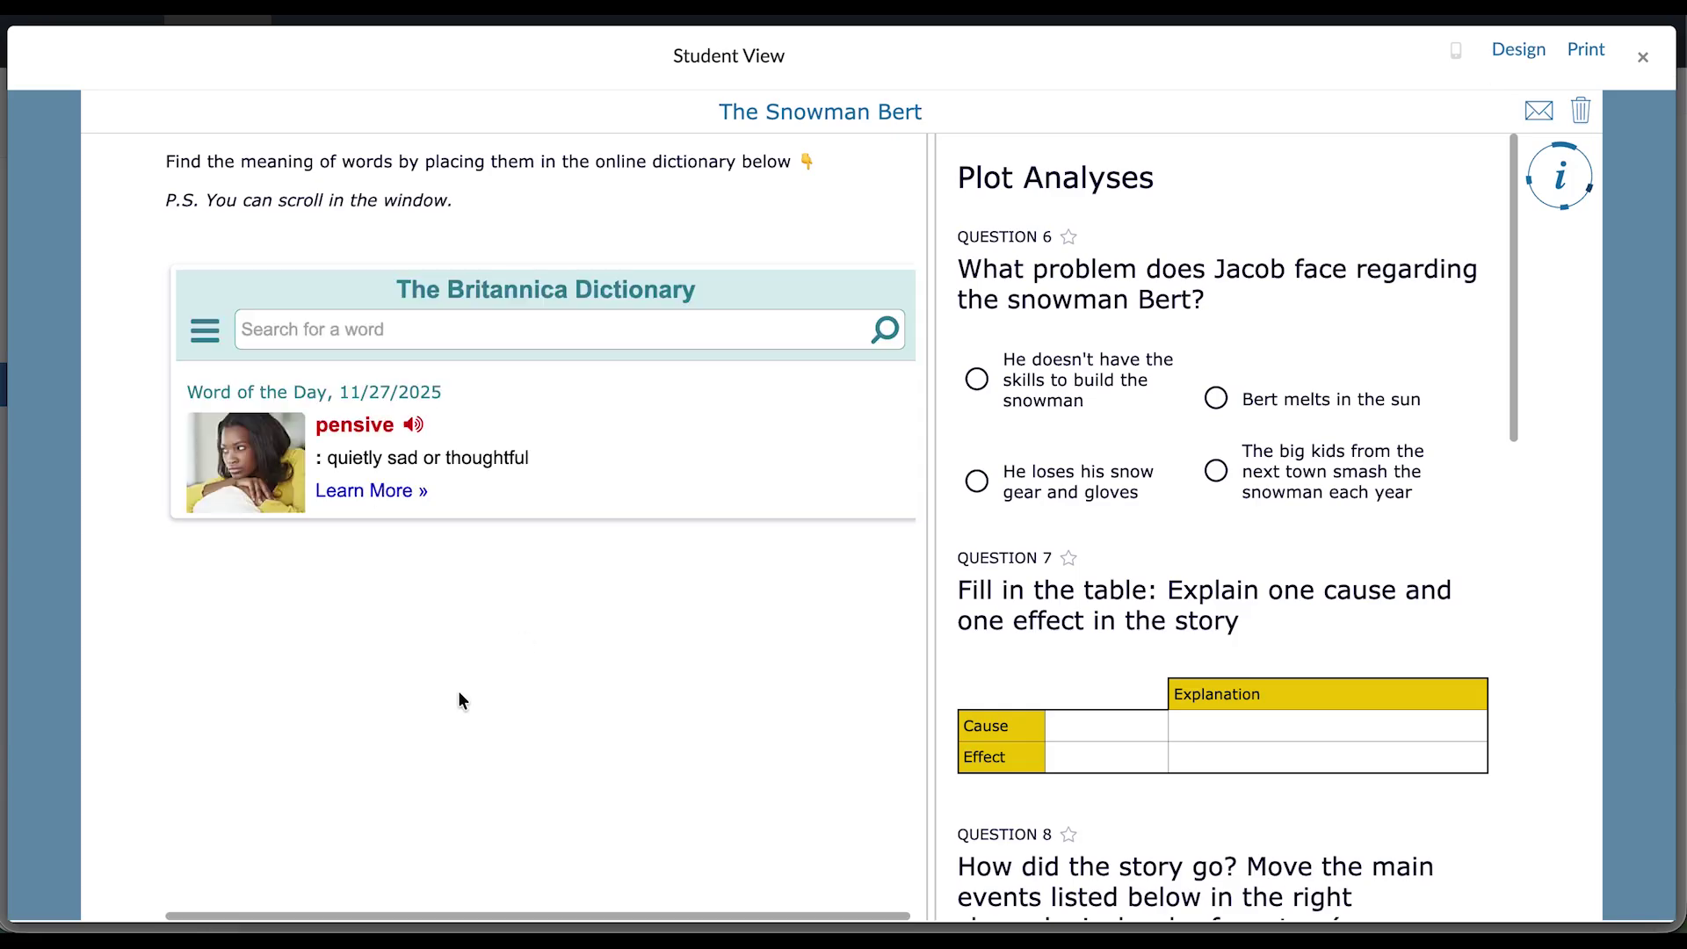
scroll(1431, 625, down, 12)
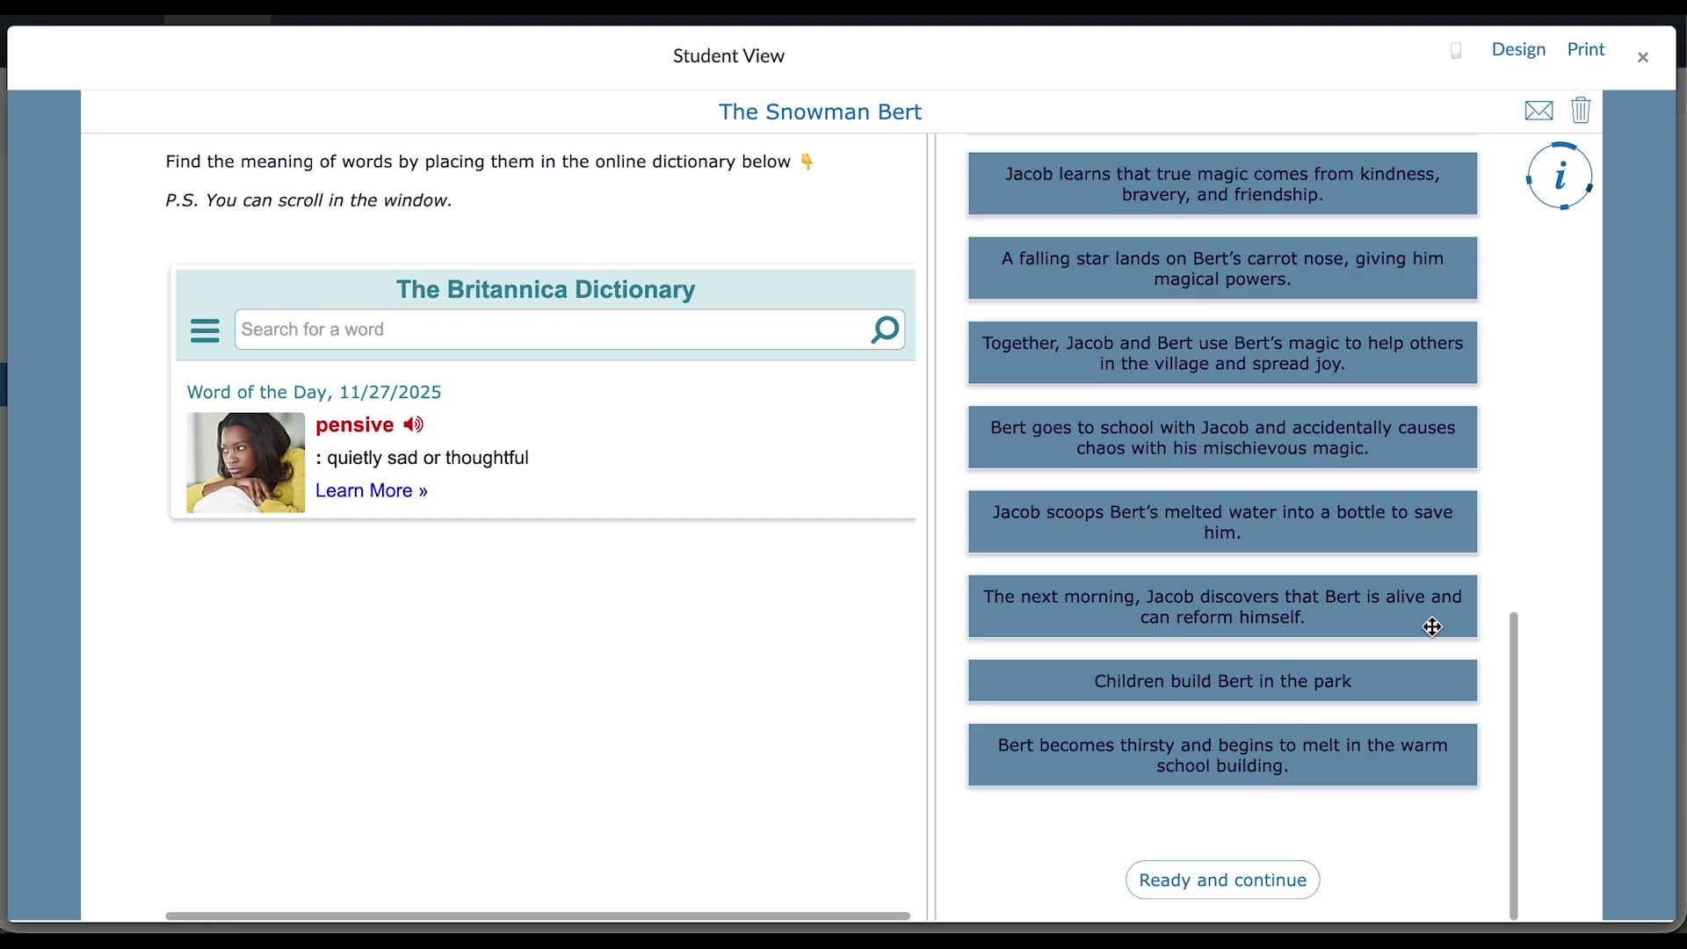
click(1229, 884)
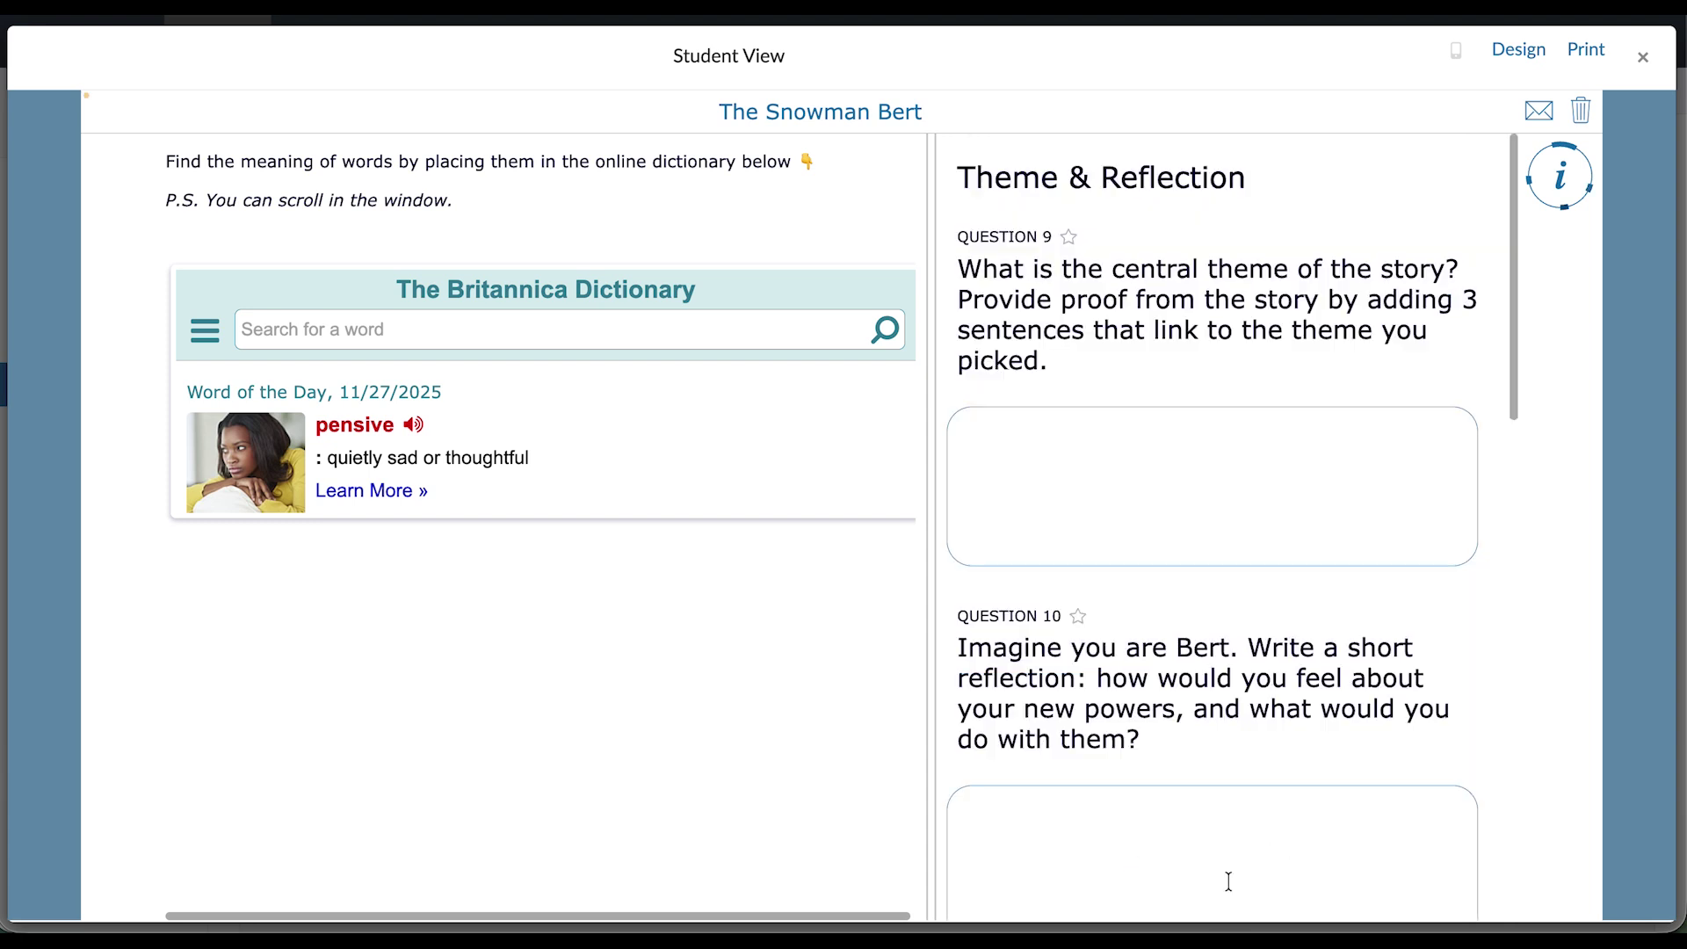
scroll(1264, 749, down, 12)
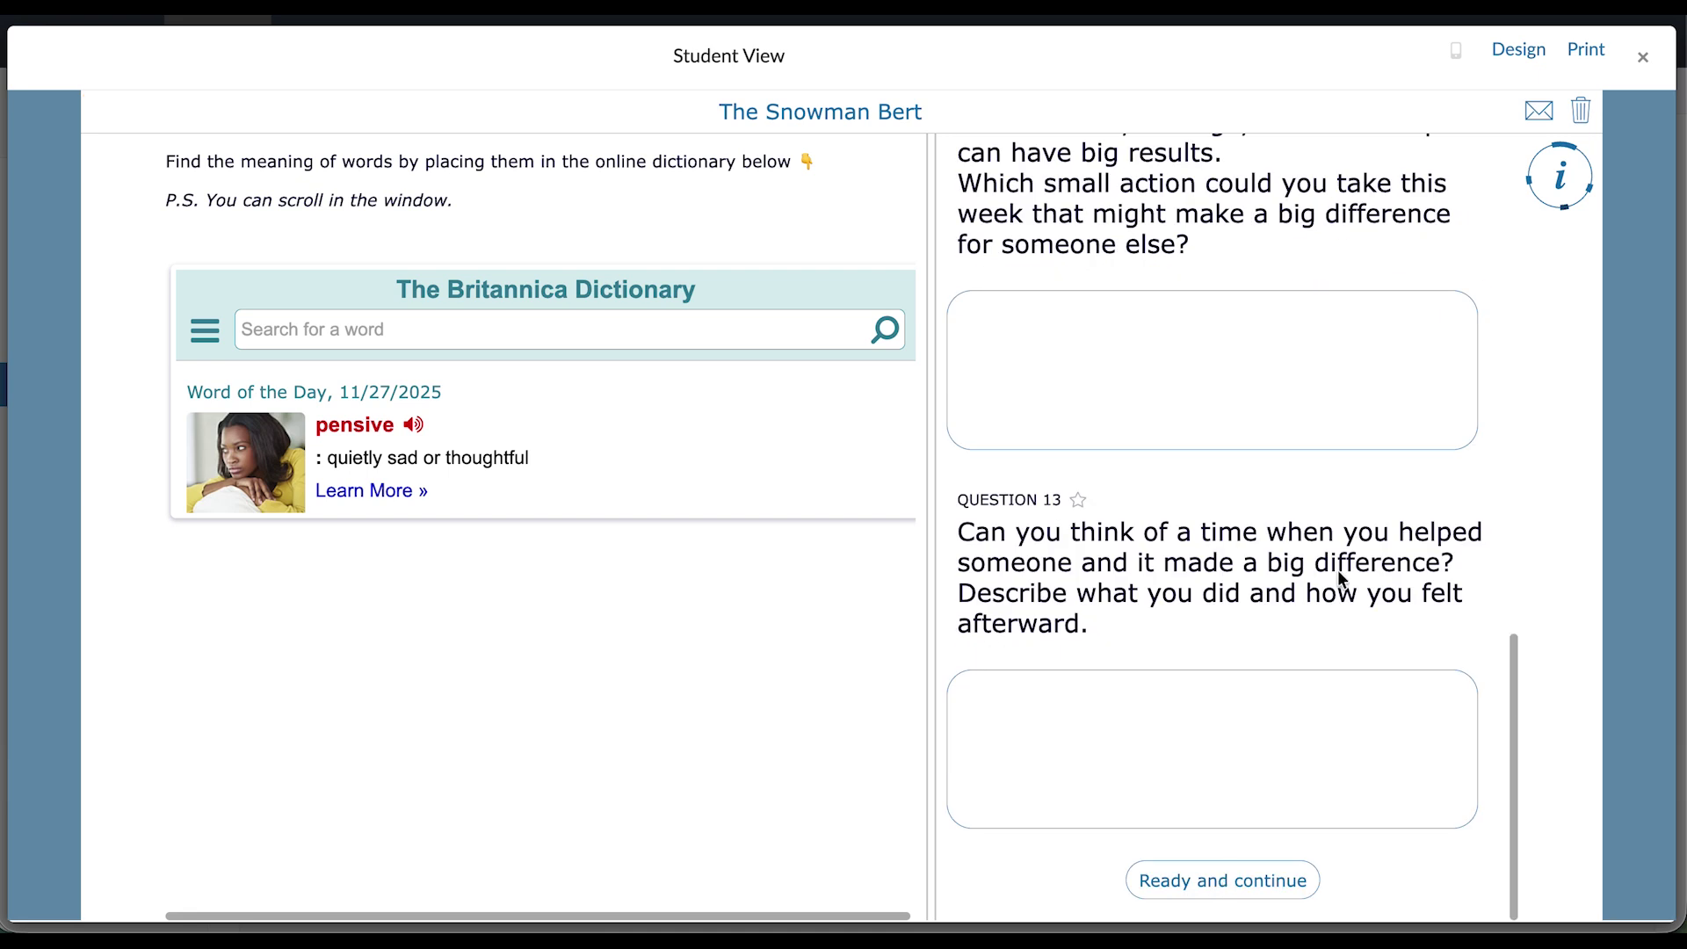
click(1186, 379)
scroll(1009, 846, up, 1)
scroll(1009, 846, down, 1)
click(1642, 58)
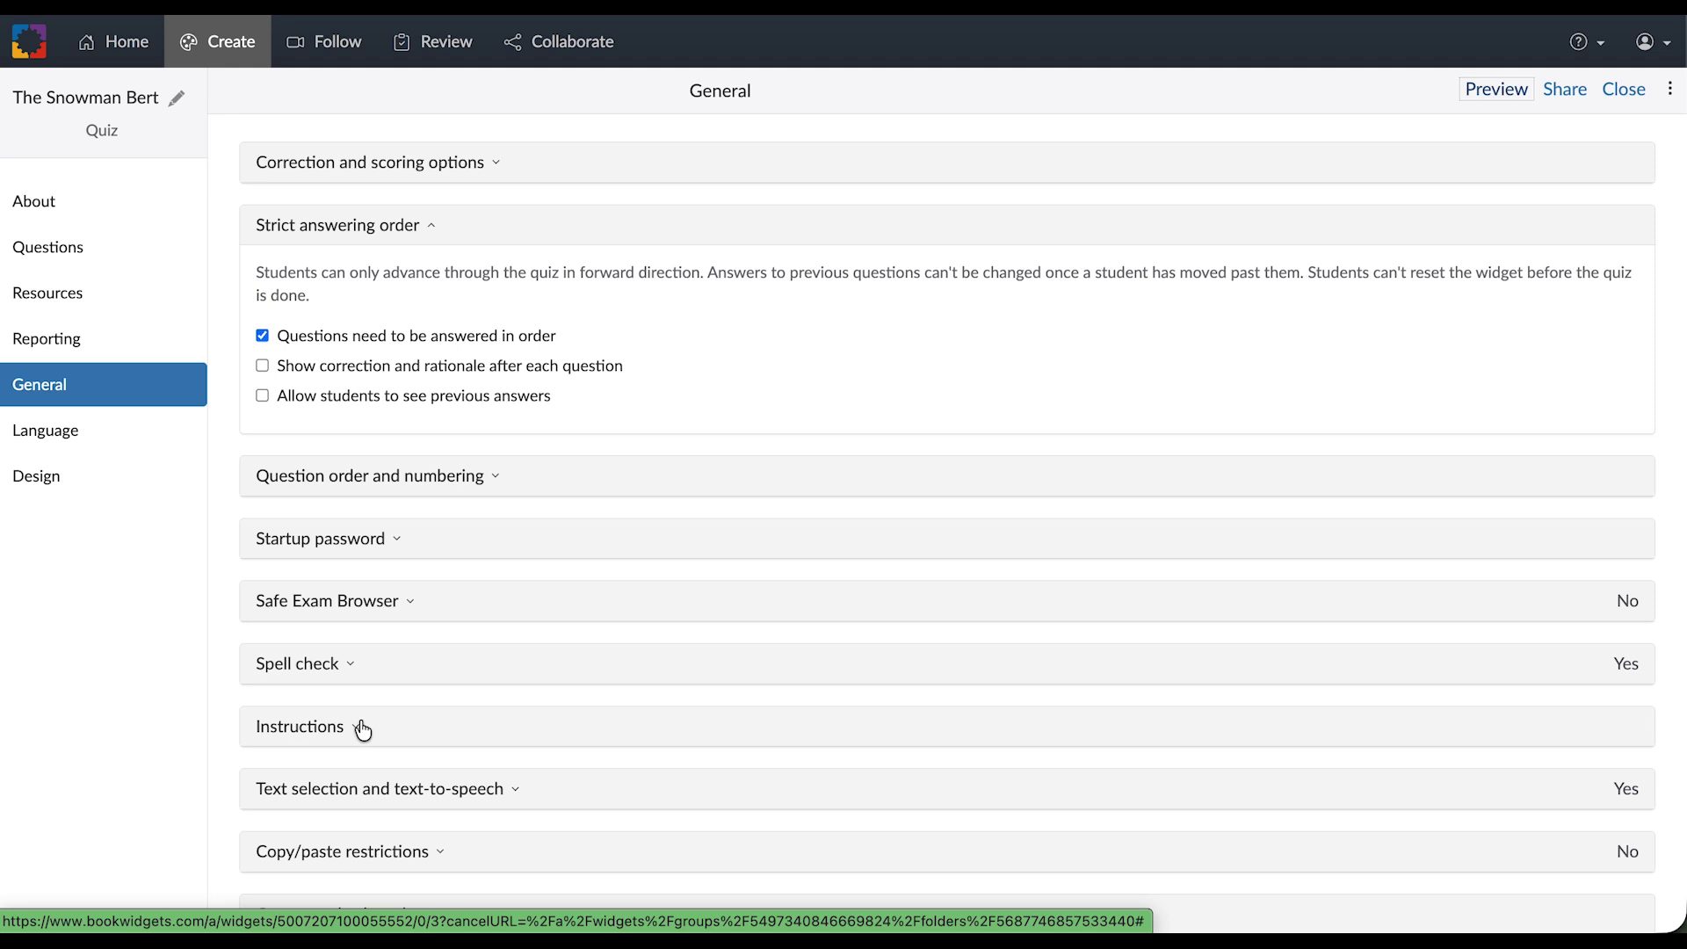
Review the layout choices for the quiz questions and keep Multiple questions per page selected
click(84, 249)
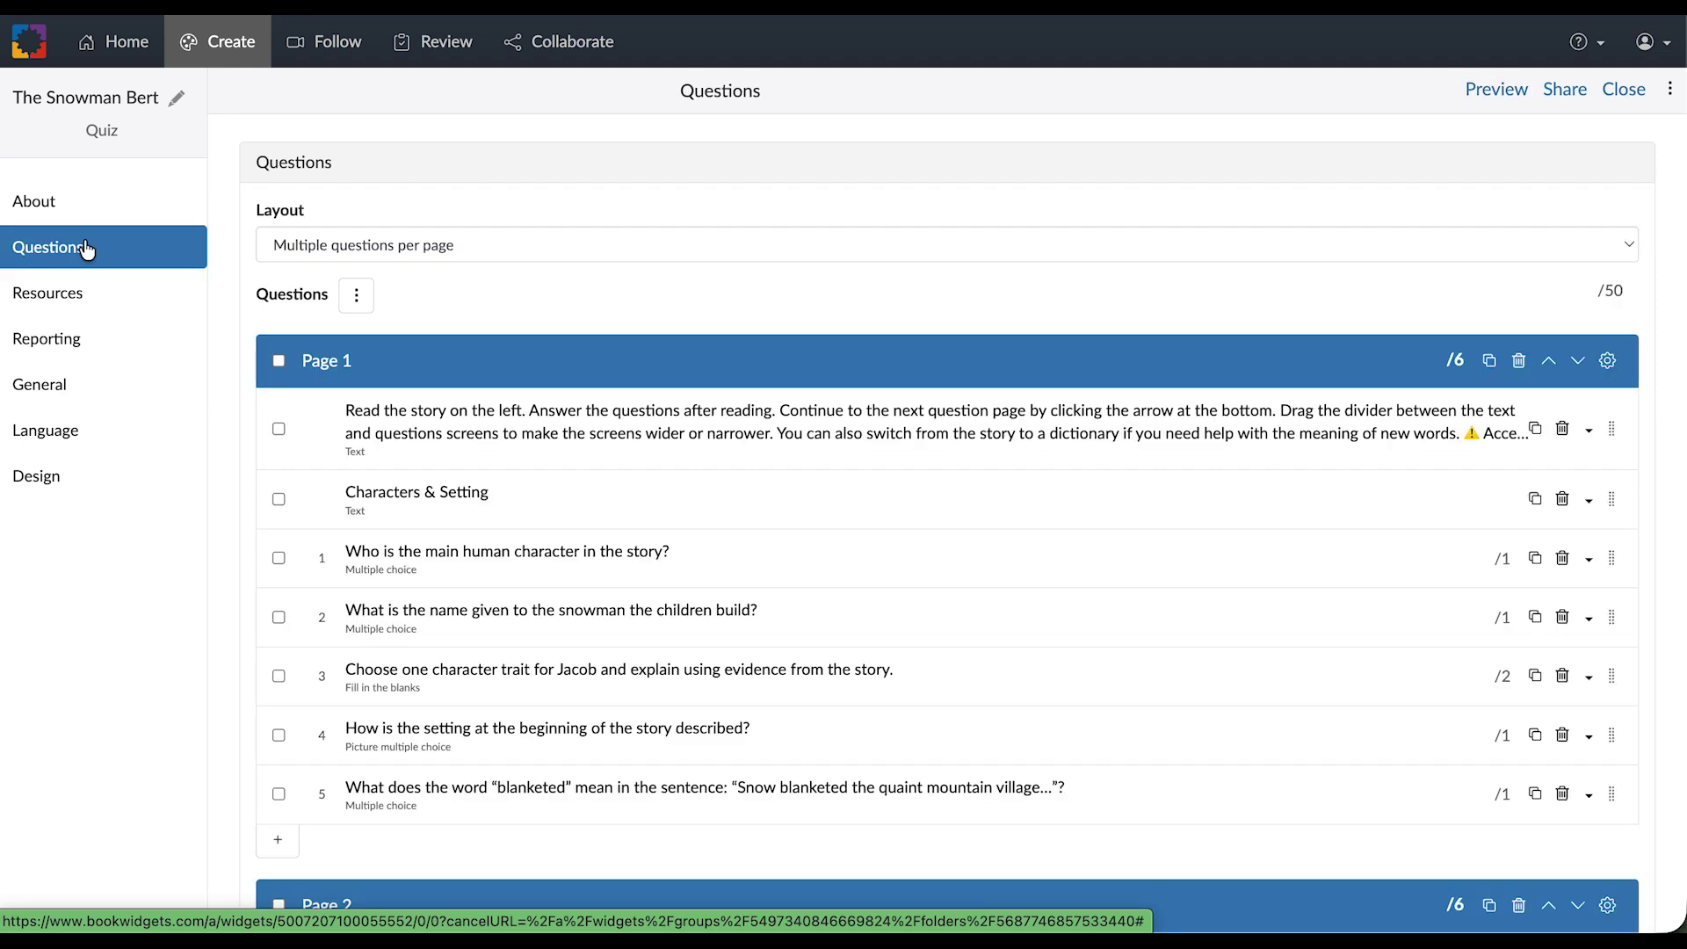
click(453, 247)
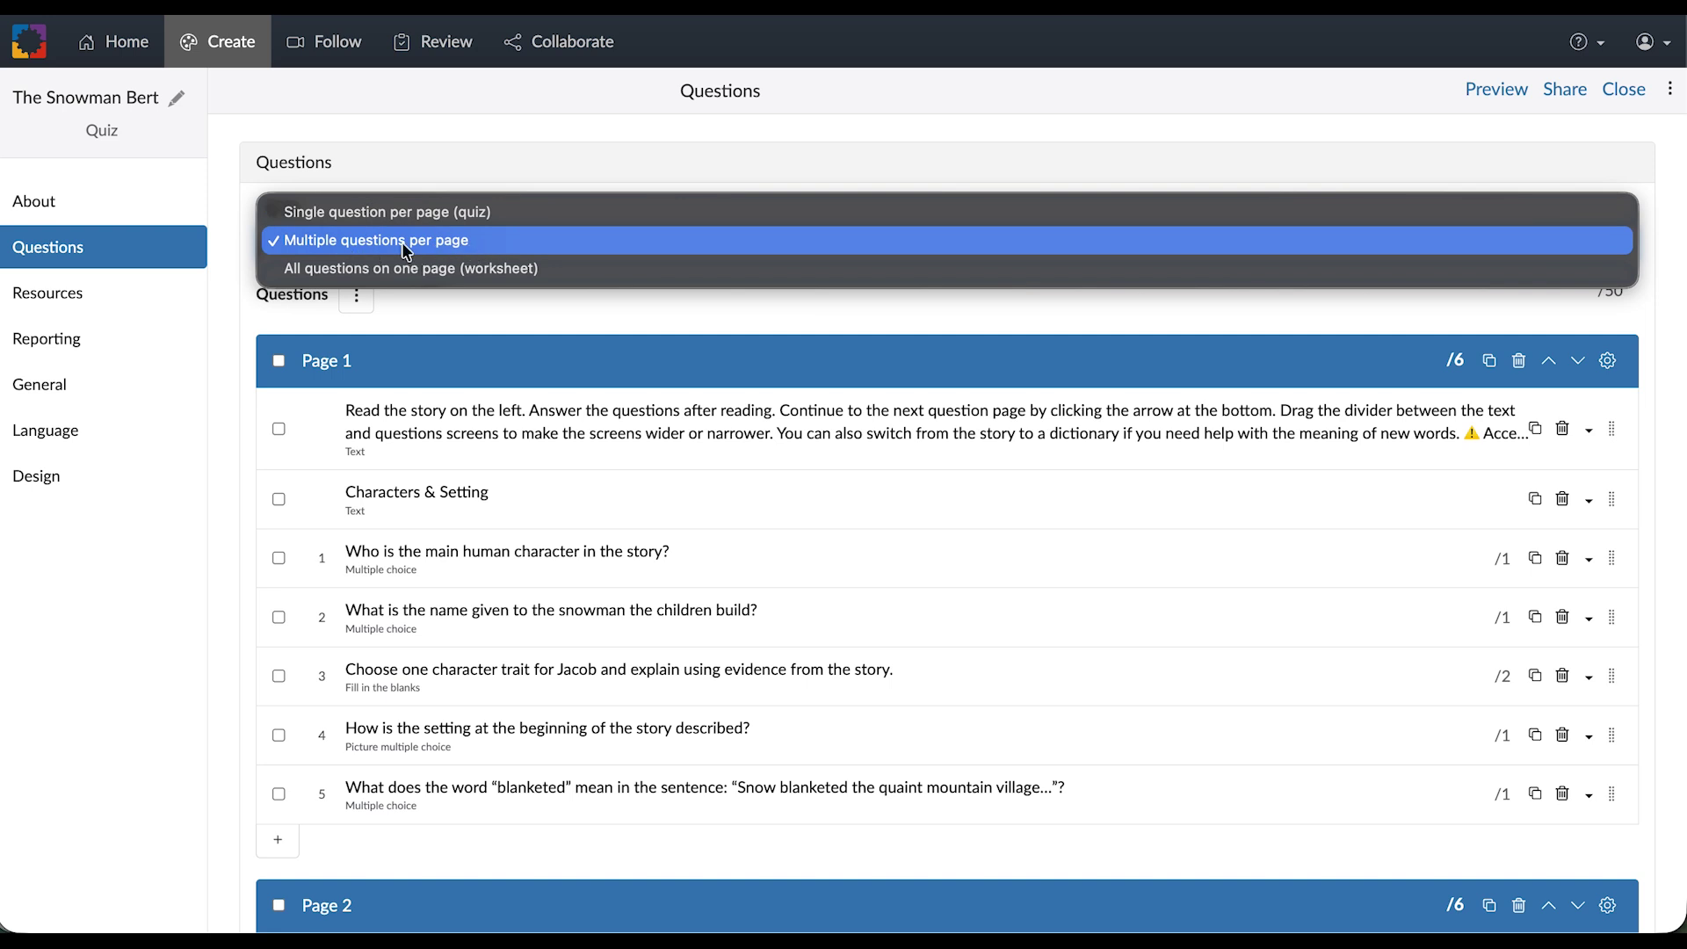
click(467, 251)
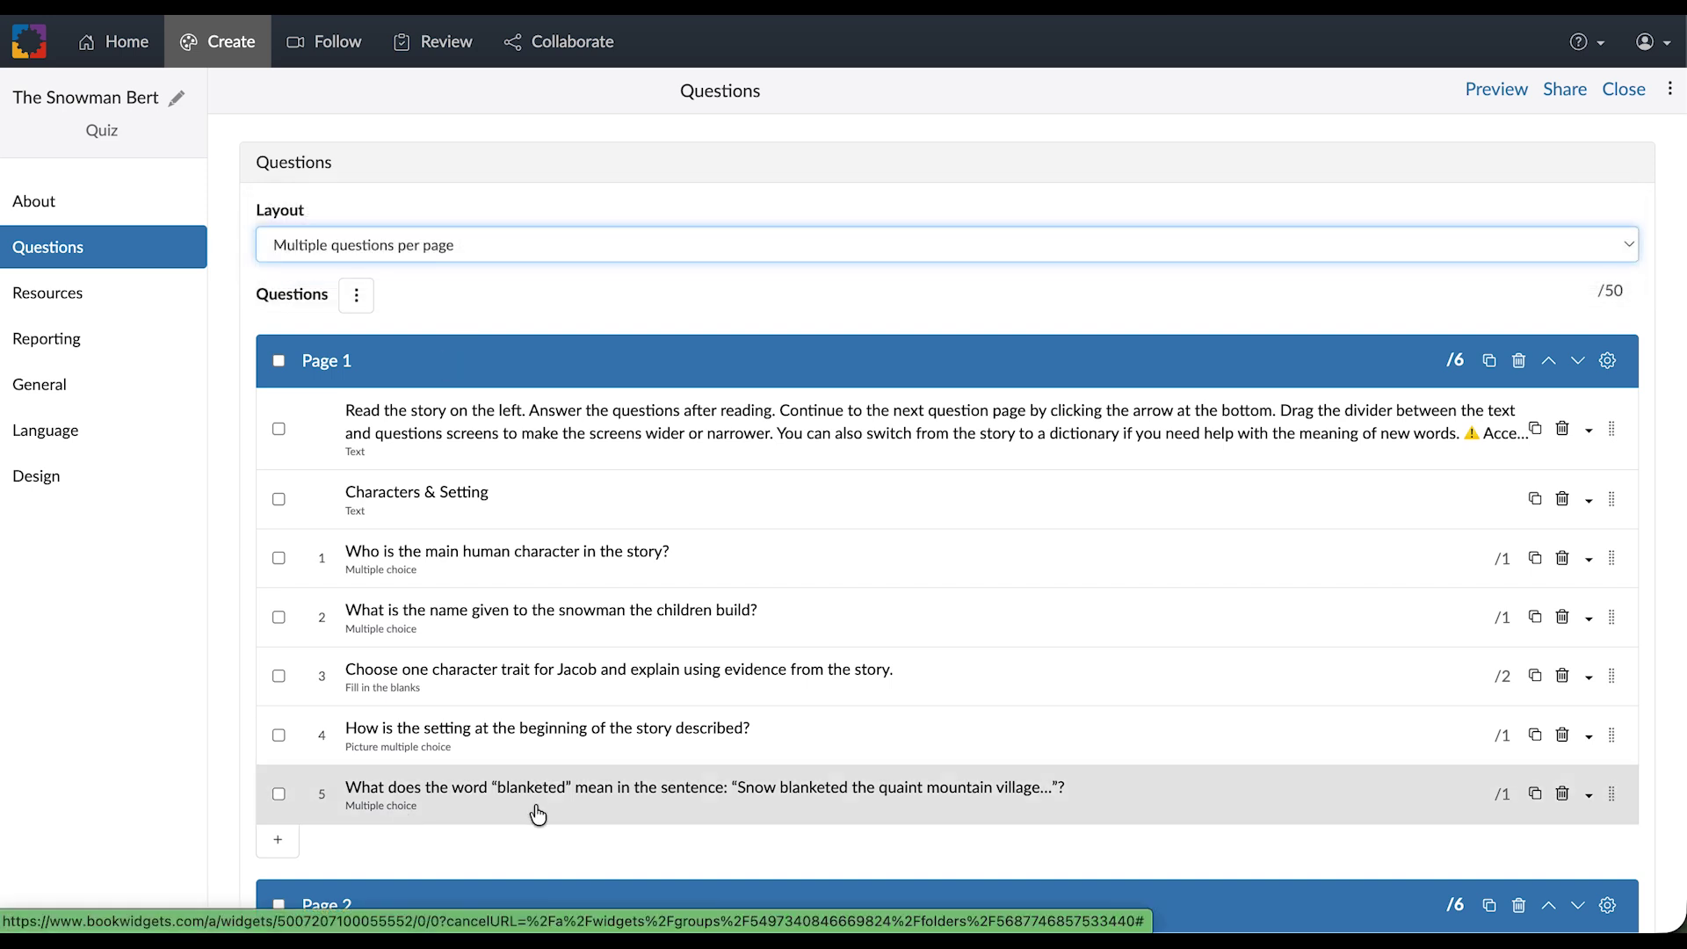
Check the resource display options, keeping Configure resources to show on each page, and open the resource settings of Page 1
click(83, 280)
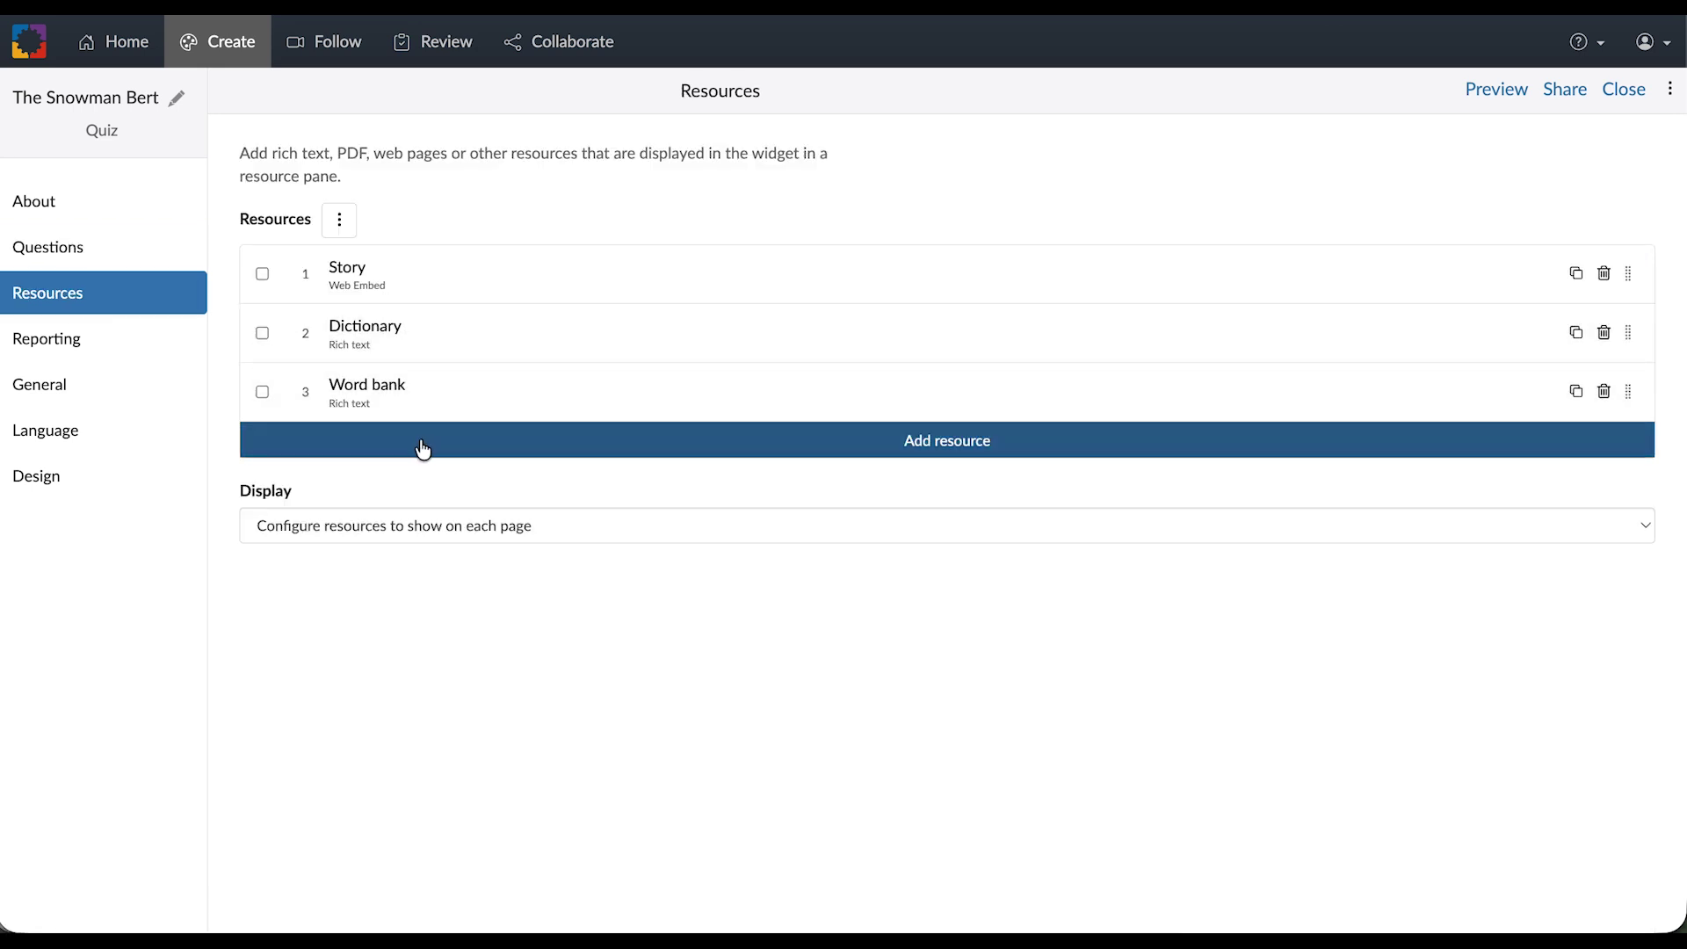
click(476, 527)
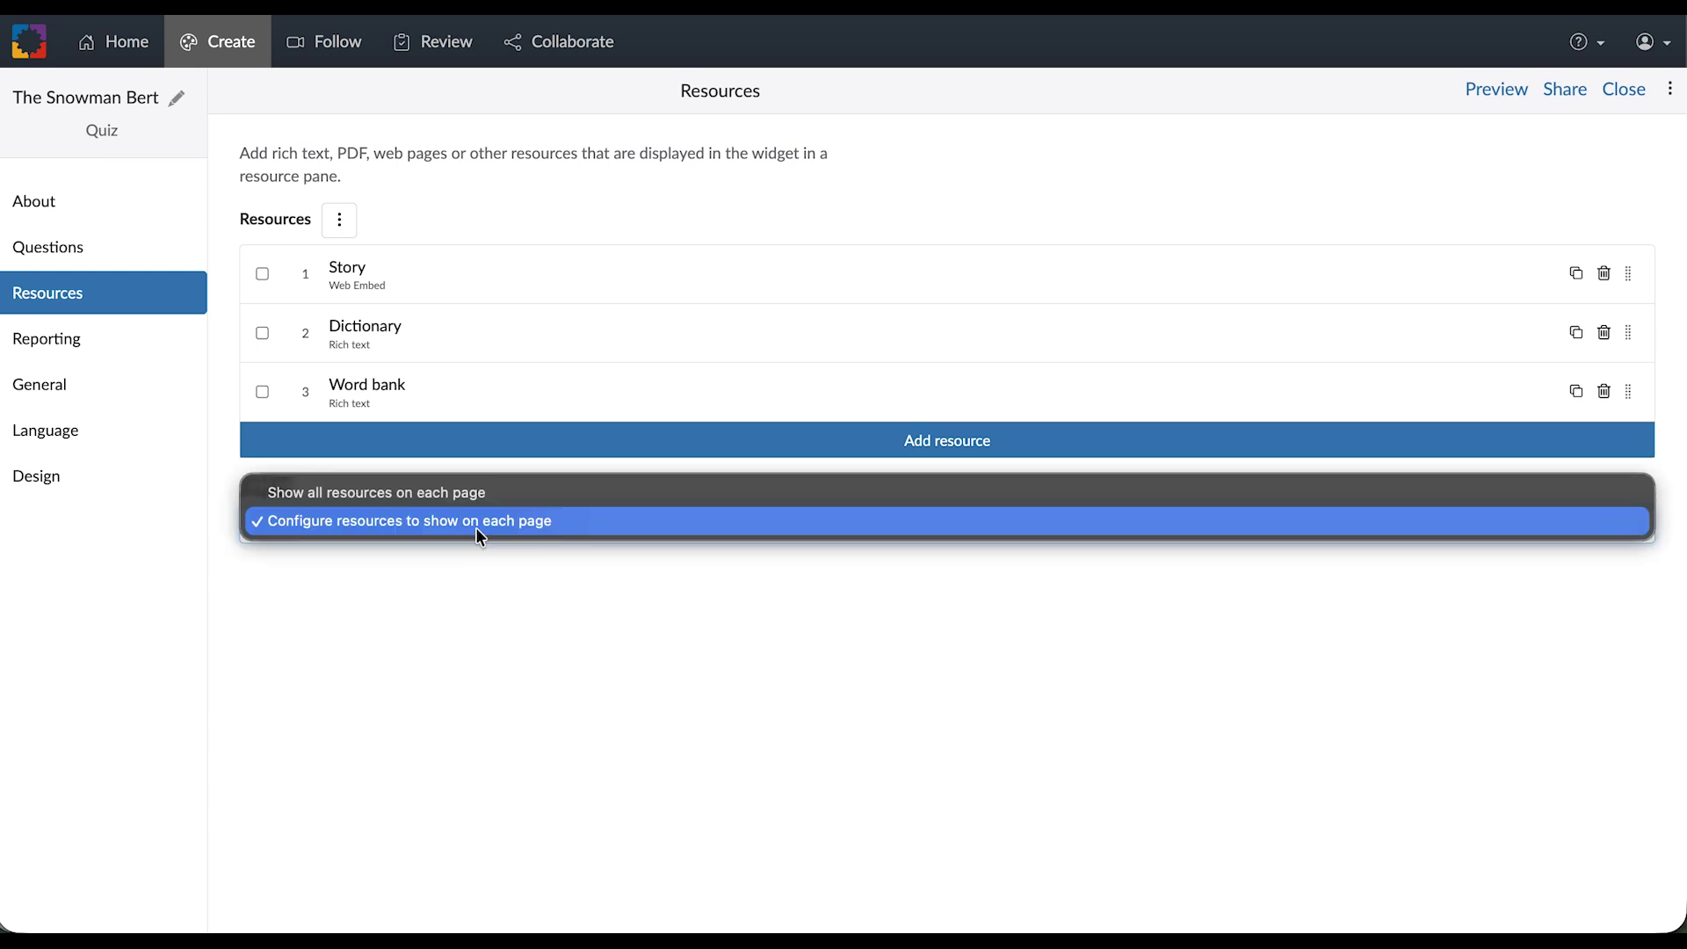
click(450, 531)
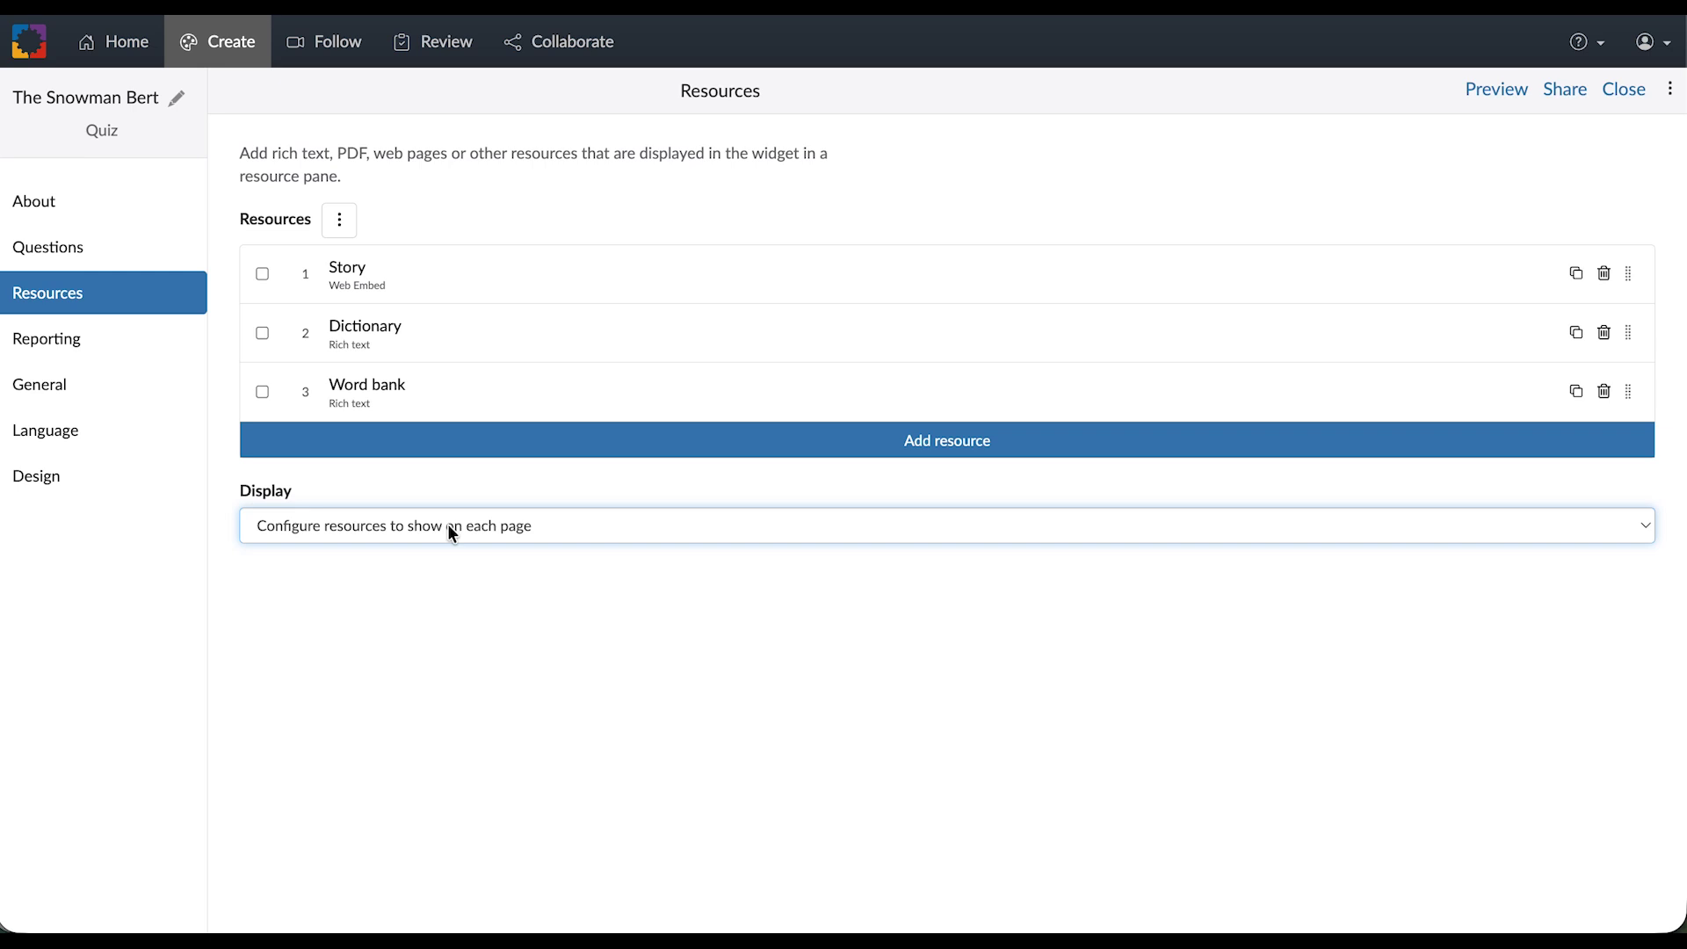
click(87, 255)
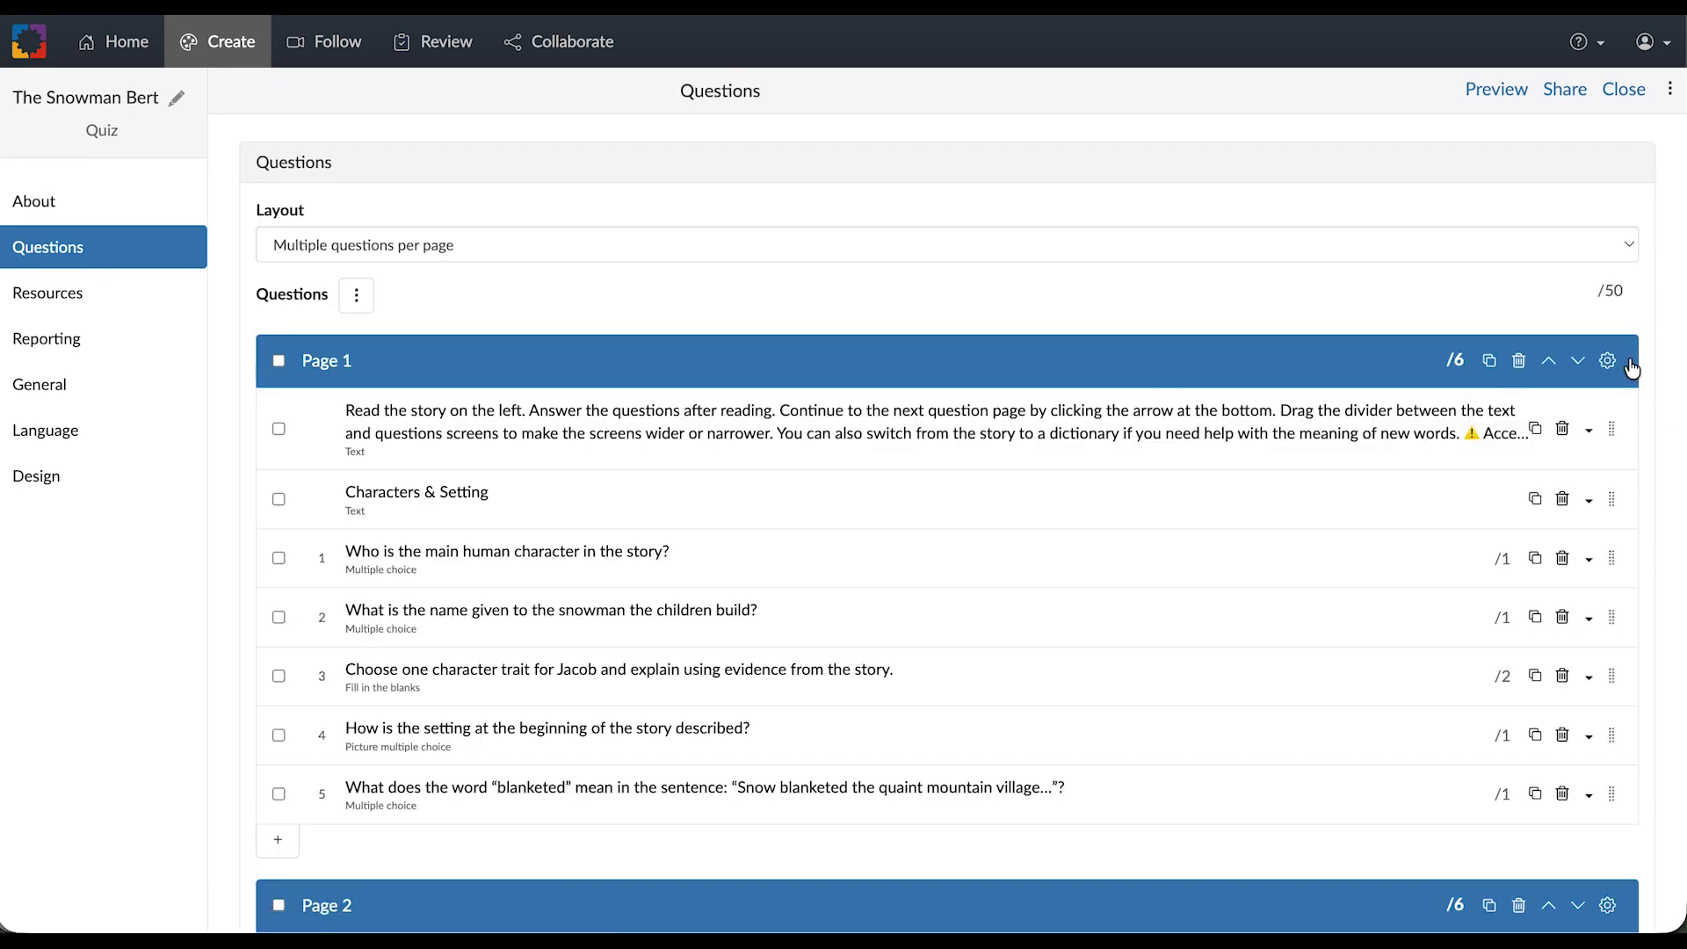
click(1611, 357)
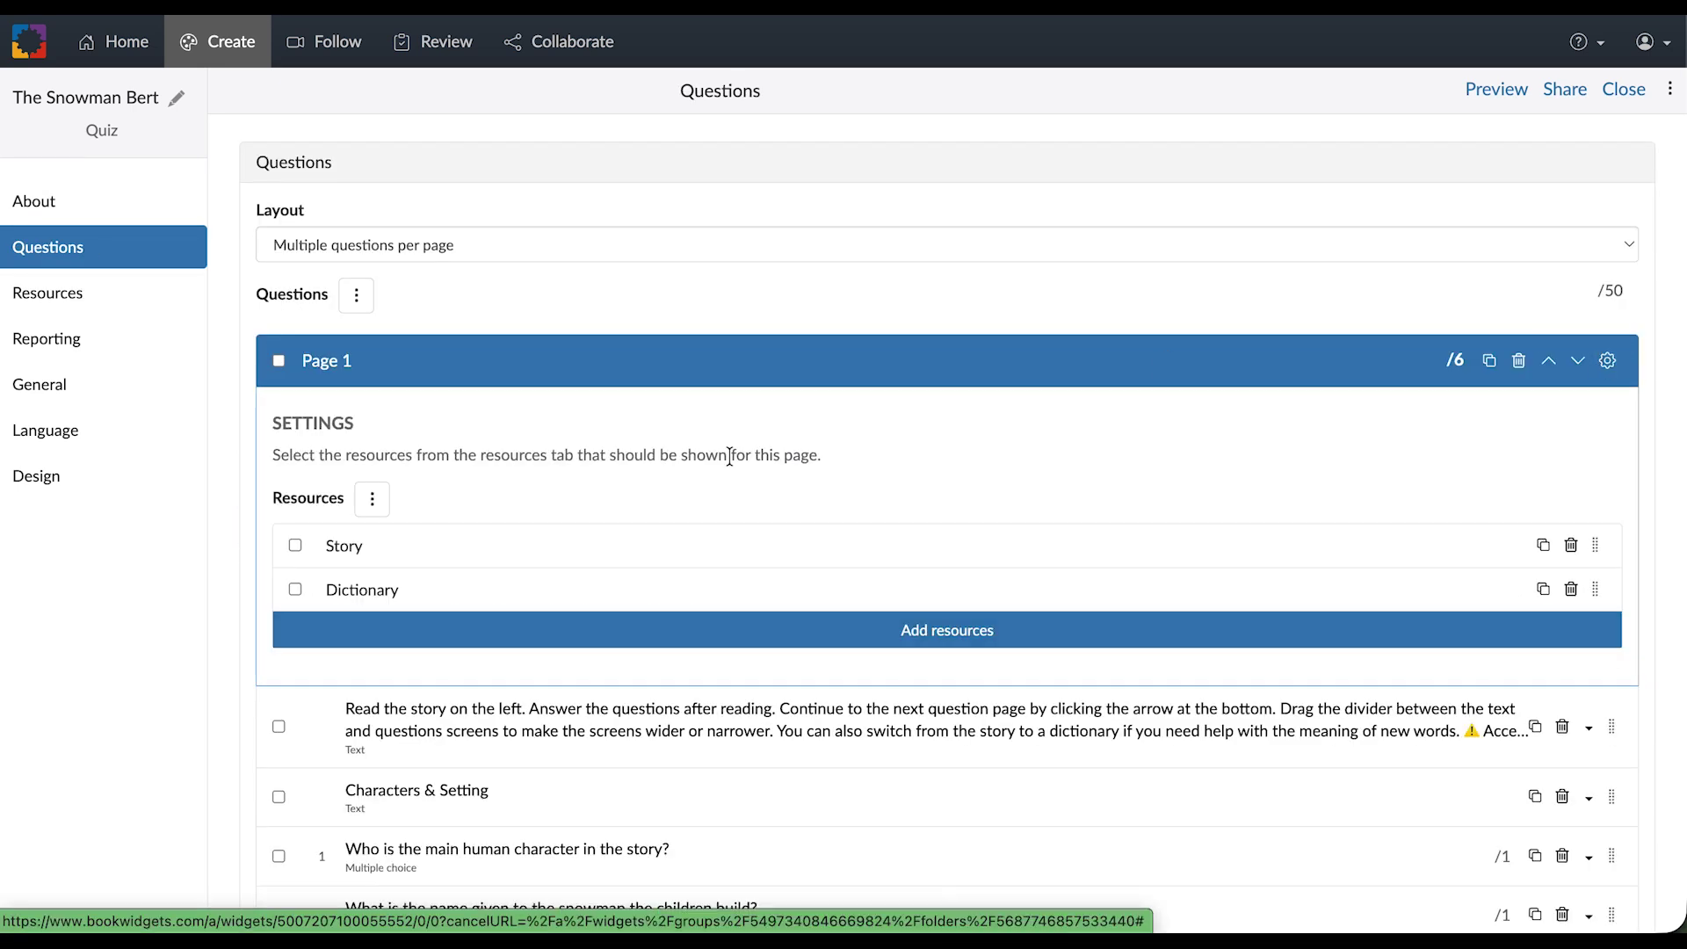